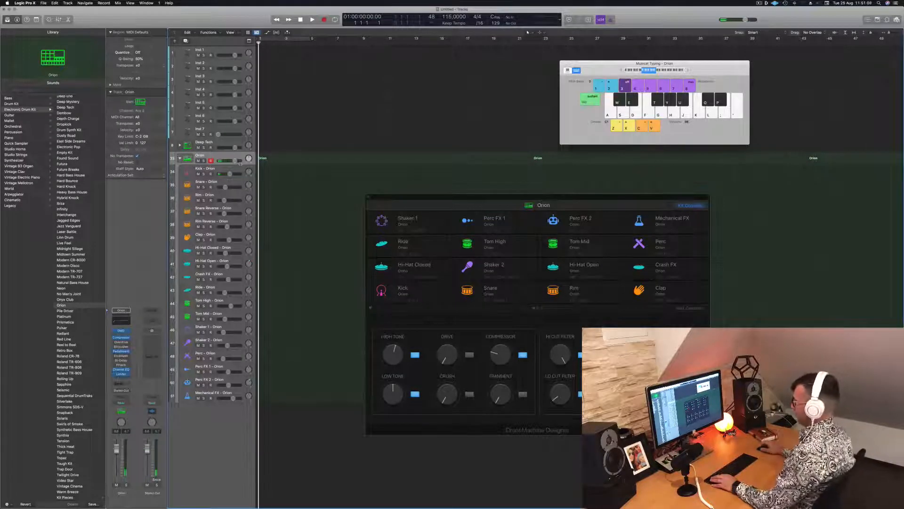
Record a short kick pattern on the Kick - Orion track from the start of the project.
left_click(238, 170)
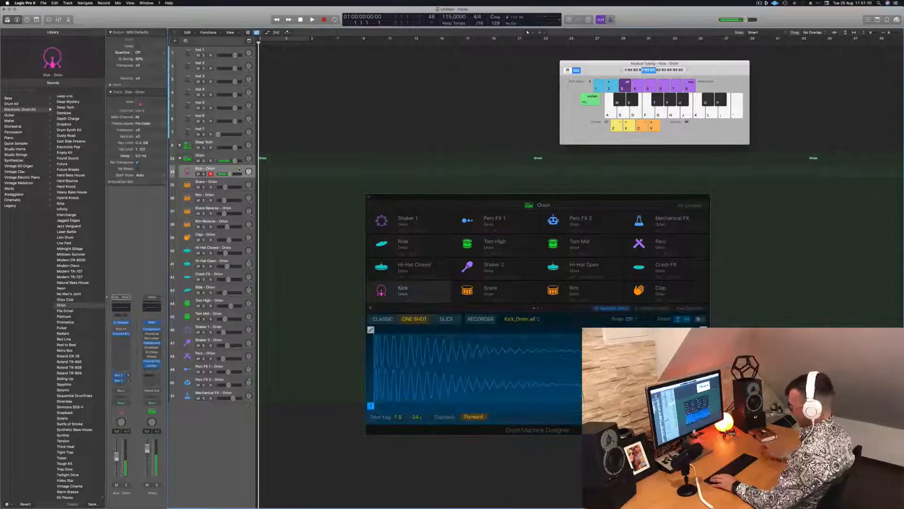
key("r")
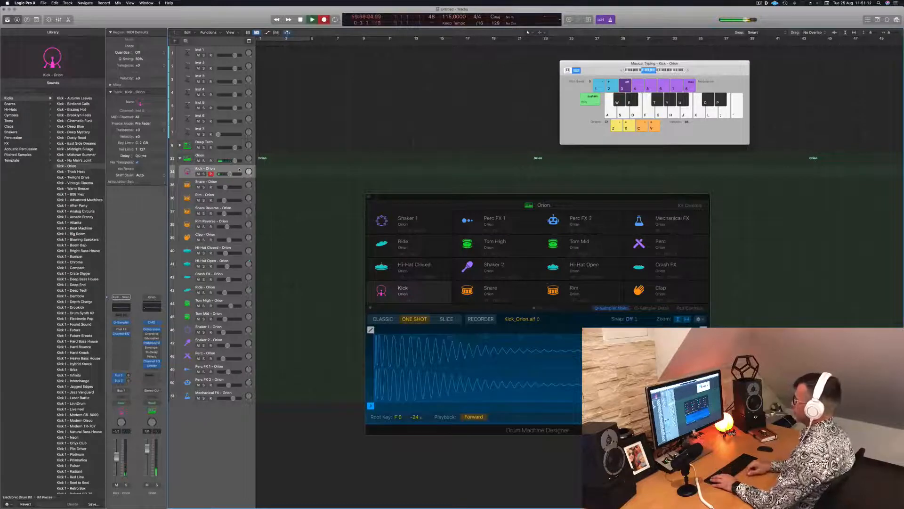
key("a")
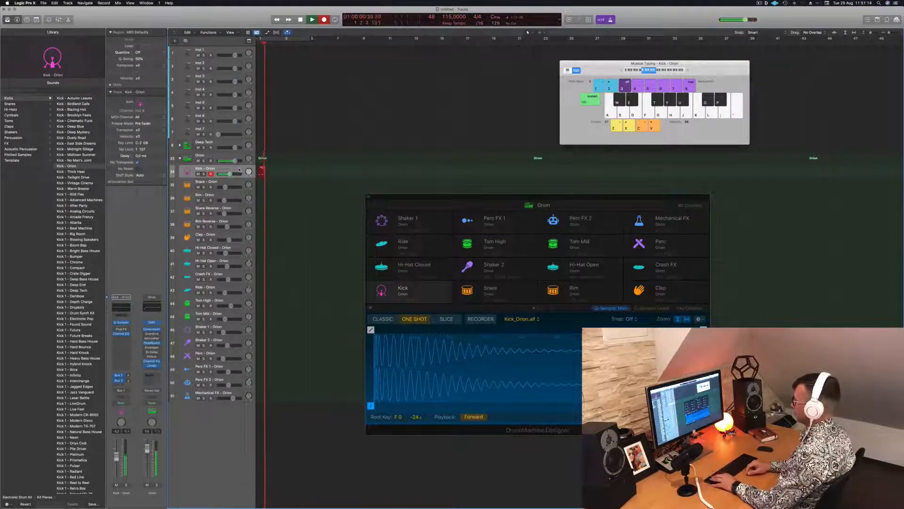
key("space")
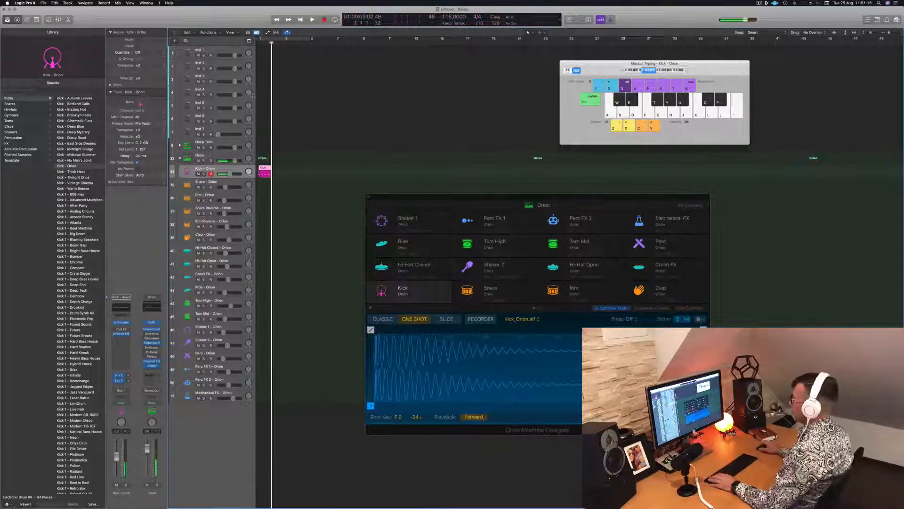
Open the recorded kick region in the piano roll, move it to about bar 5, and delete it.
double_click(265, 169)
left_click_drag(265, 169, 309, 171)
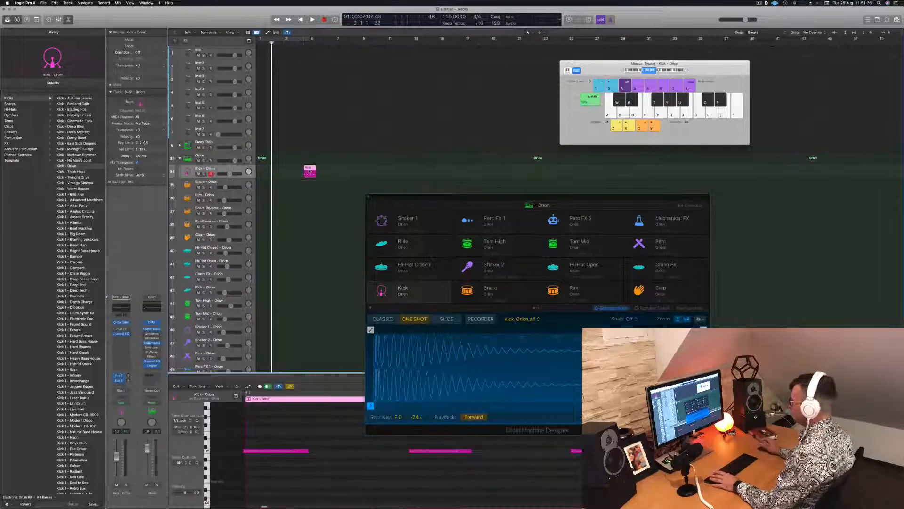
key("Delete")
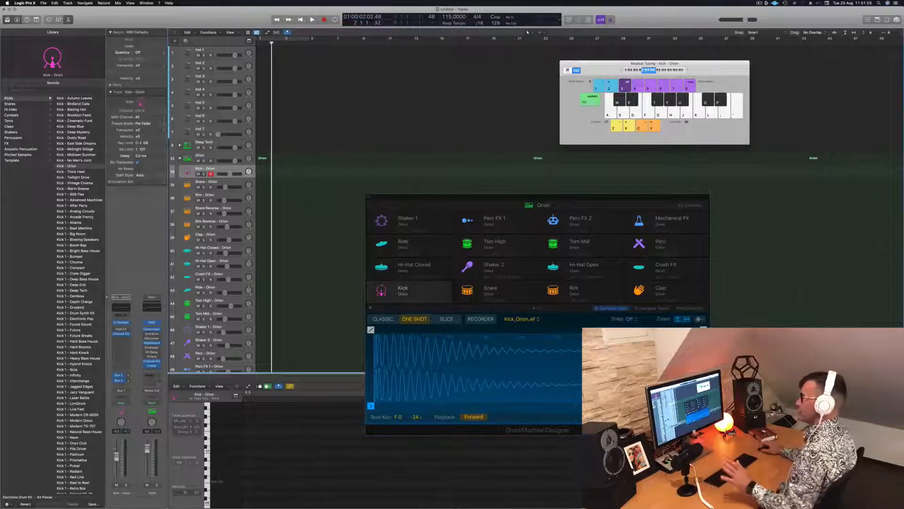
Record a short kick pattern on the main Orion track of the drum kit.
left_click(219, 157)
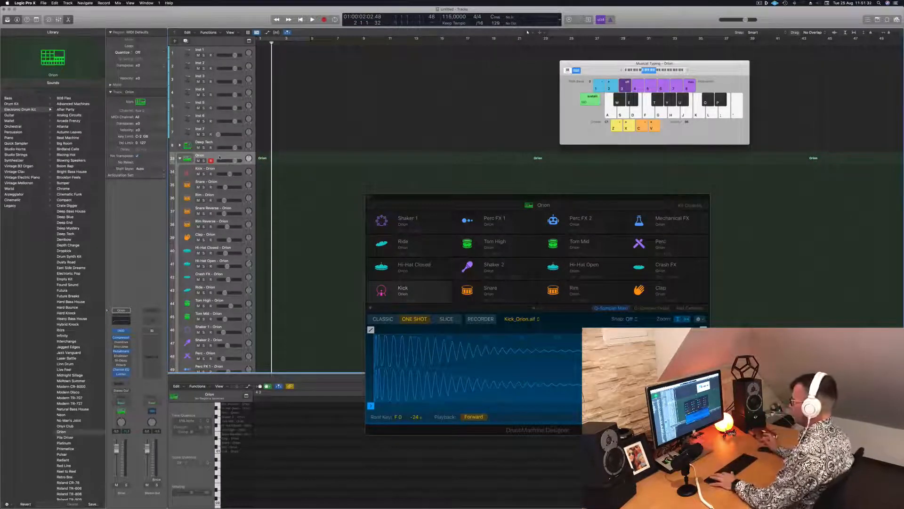
key("r")
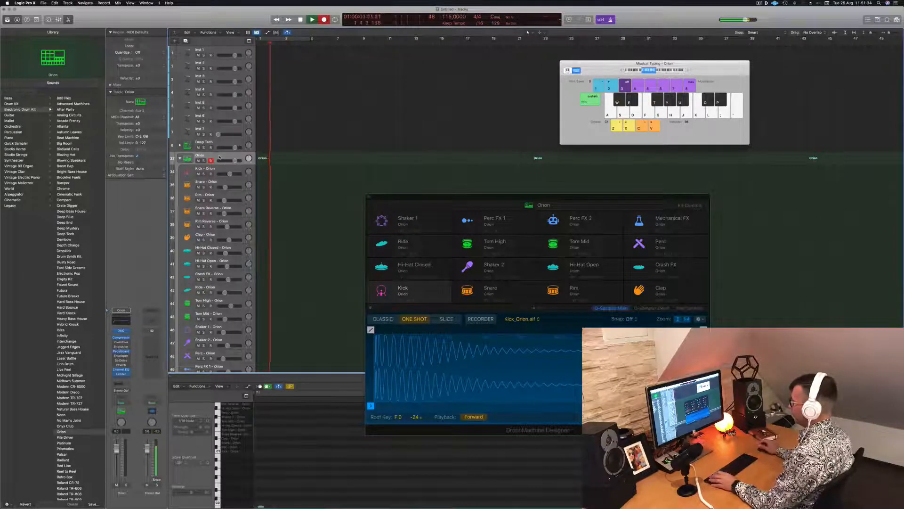
key("a")
key("a")
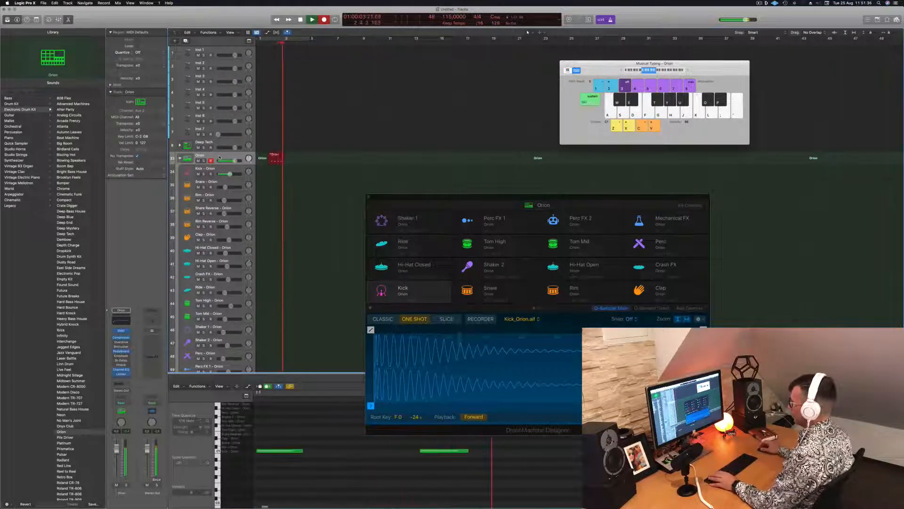
key("space")
Move the recorded Orion region to bar 1 on the Kick - Orion track and play it back.
scroll(324, 465, "down", 5)
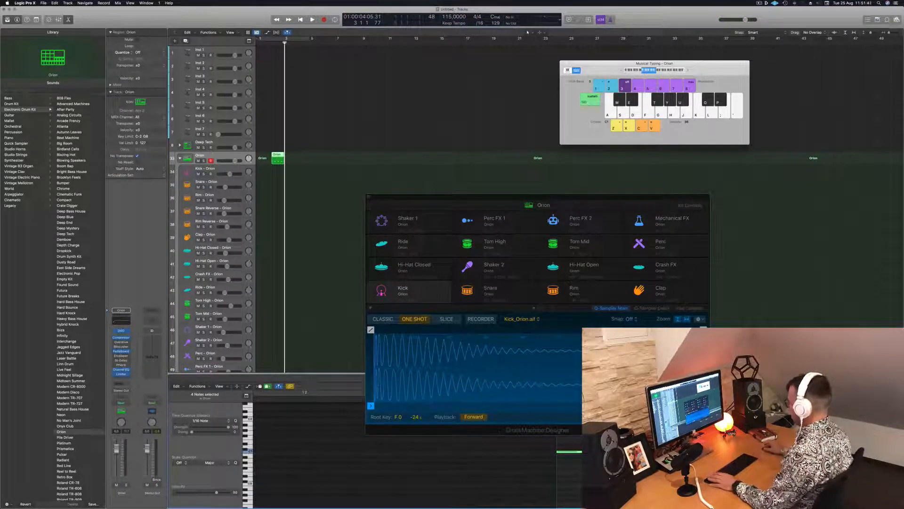
left_click_drag(278, 161, 262, 174)
key("space")
key("space")
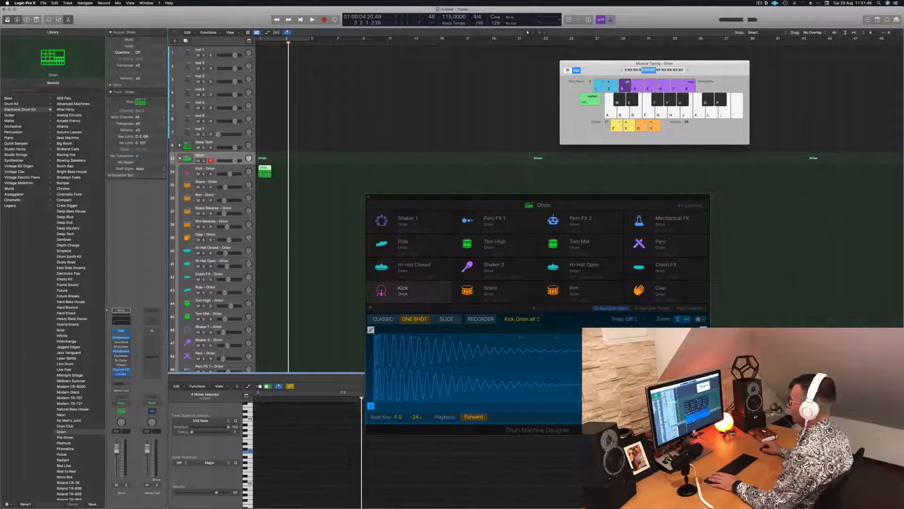
Turn on the cycle range over bars 1 to 5 and play the looped section from the beginning.
left_click(277, 34)
left_click(274, 38)
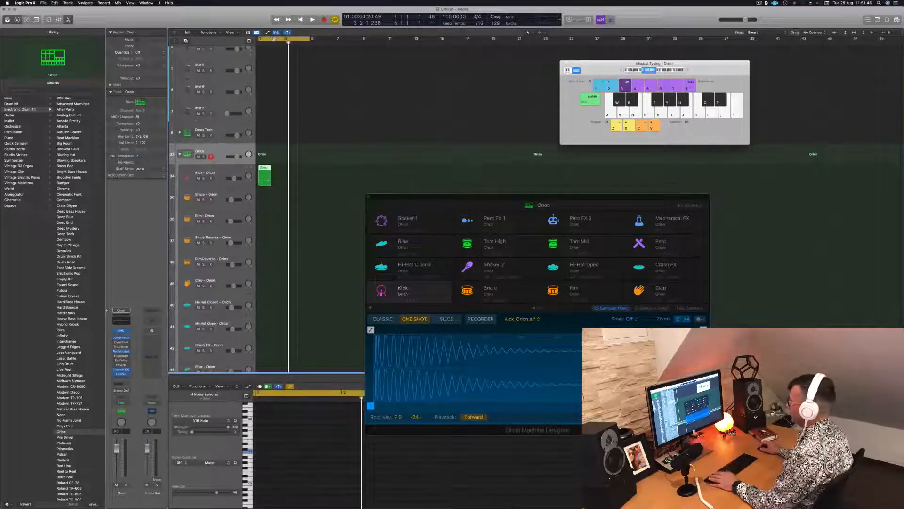
key("space")
key("space")
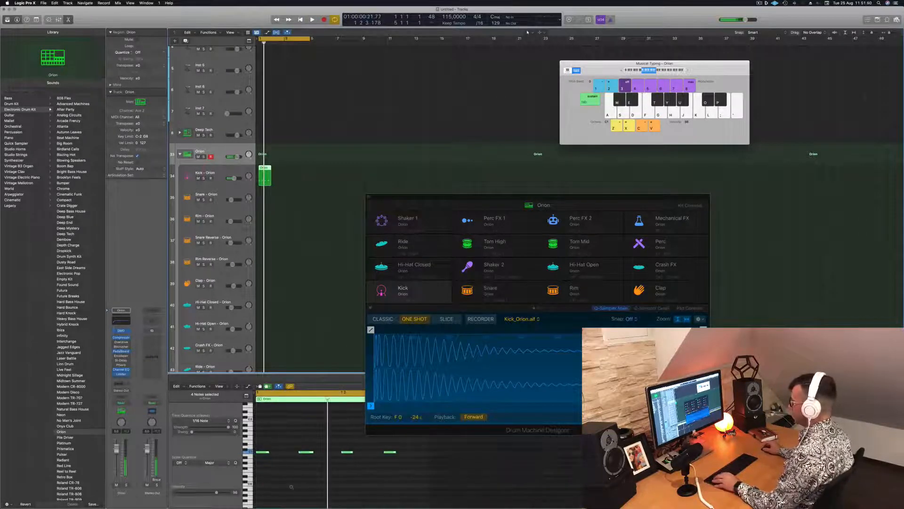
Select the moved region's four notes in the piano roll and transpose them down one octave during playback.
left_click(301, 224)
left_click(264, 170)
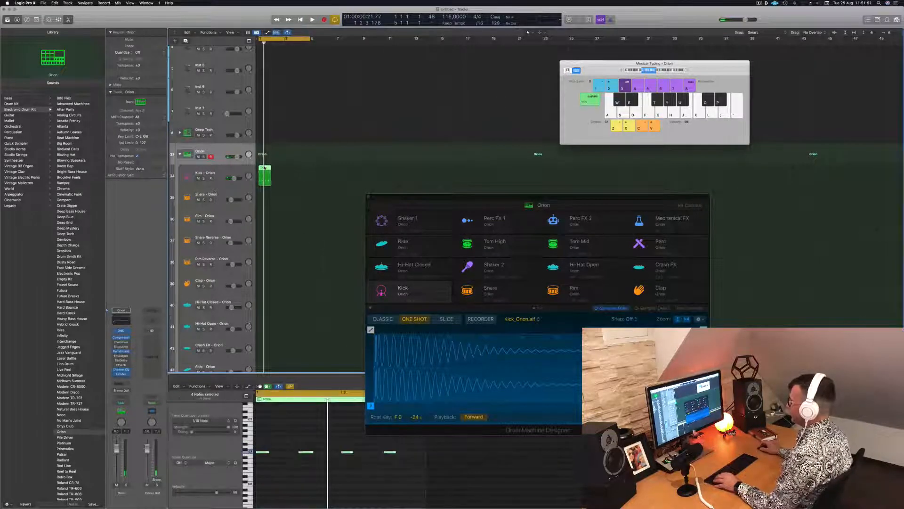
scroll(283, 453, "left", 1)
left_click_drag(260, 446, 461, 475)
key("space")
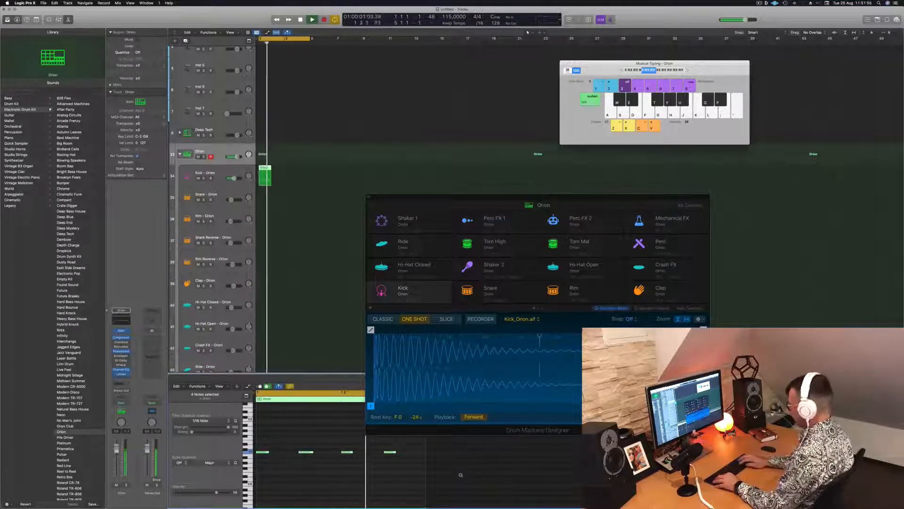
key("alt+shift+Down")
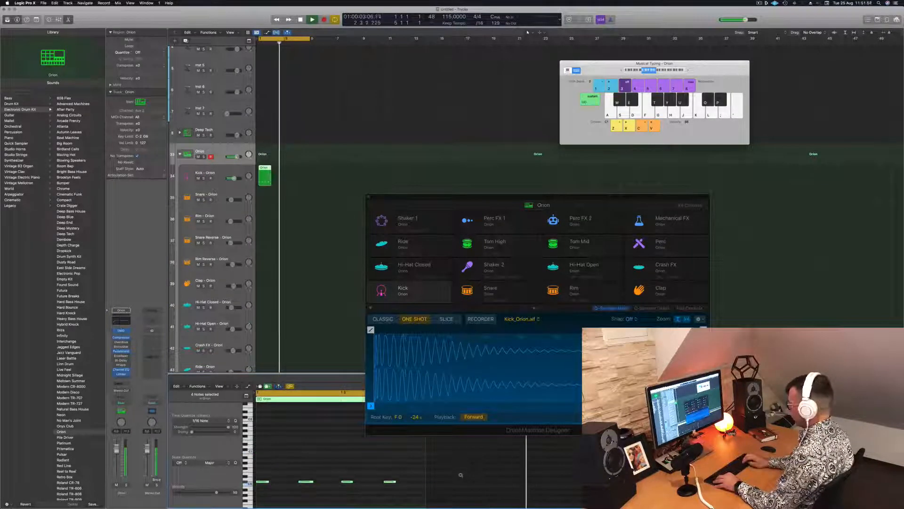
Transpose the selected notes back up twelve semitones, one semitone at a time, and stop playback.
key("alt+Up")
key("alt+Up")
key("alt+Up")
key("alt+Up")
key("alt+Up")
key("alt+Up")
key("alt+Up")
key("alt+Up")
key("alt+Up")
key("alt+Up")
key("alt+Up")
key("alt+Up")
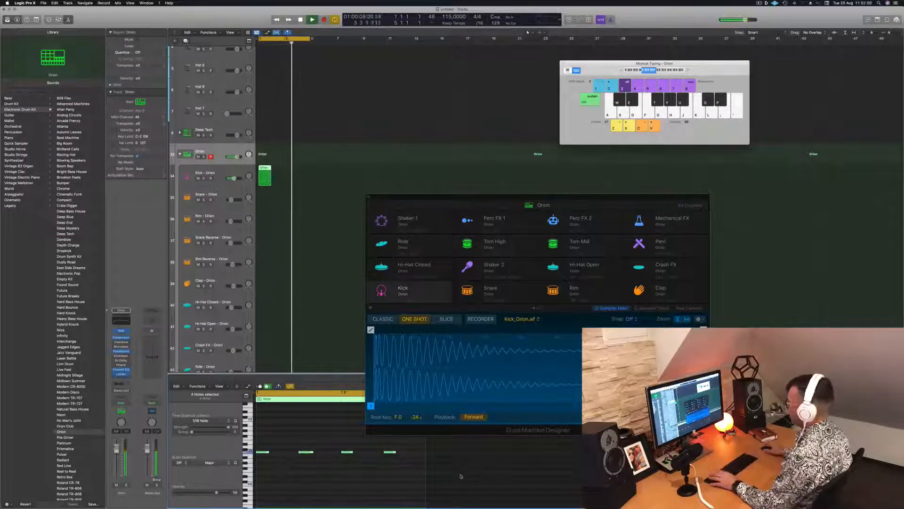
key("space")
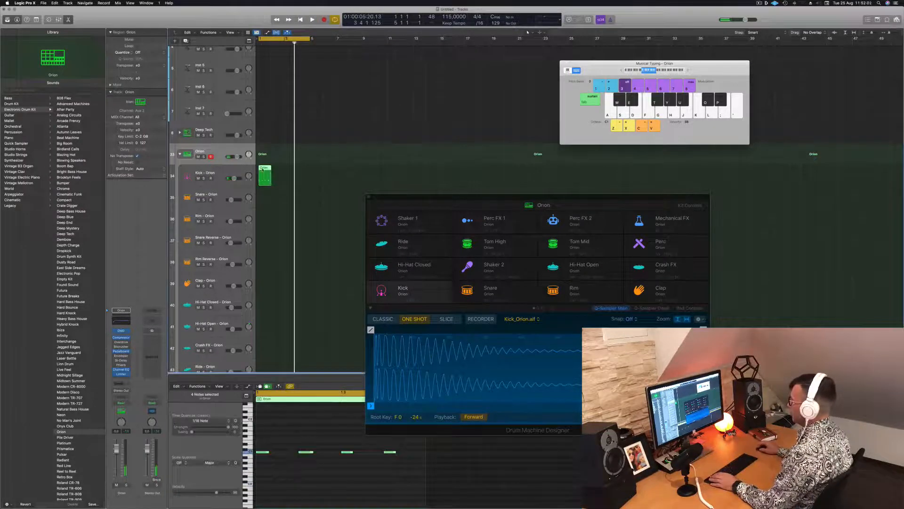
Move the green region back onto the main Orion track and delete it.
left_click_drag(262, 168, 265, 146)
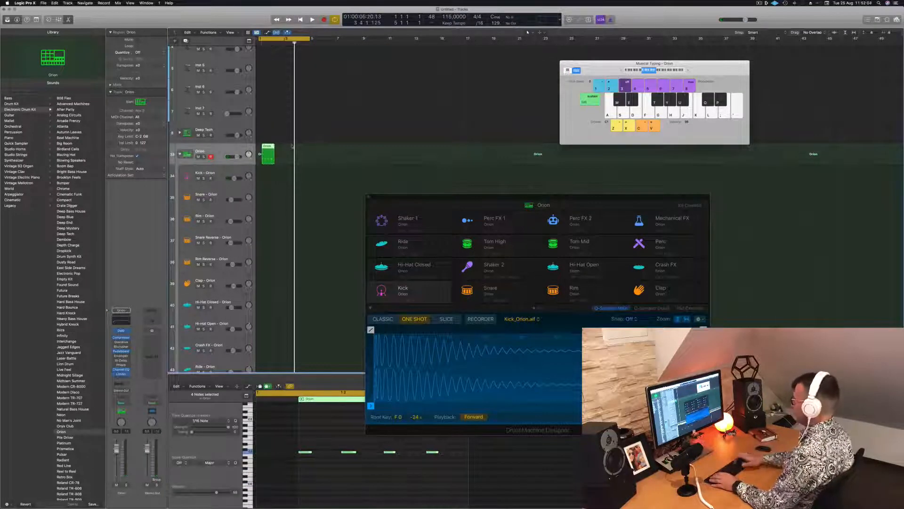
key("Delete")
Record a new four-note kick pattern on the Kick - Orion track from bar 1.
left_click(209, 172)
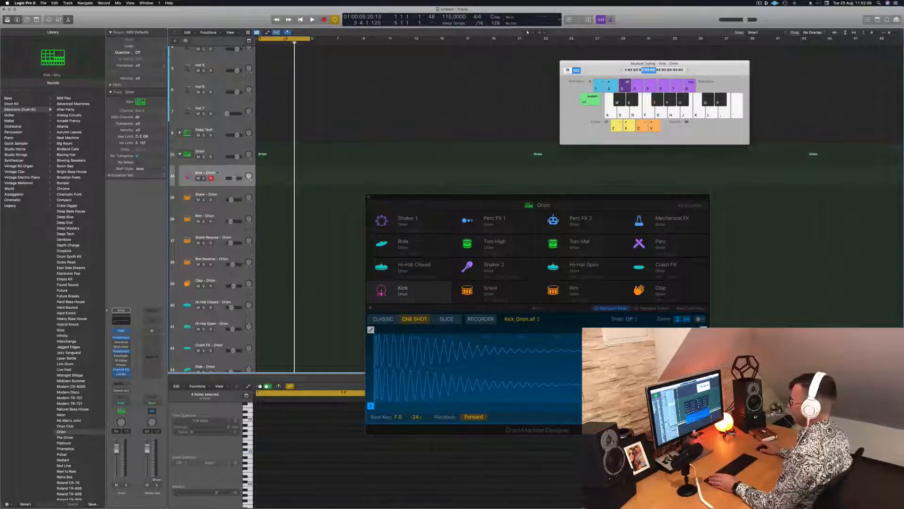
key("space")
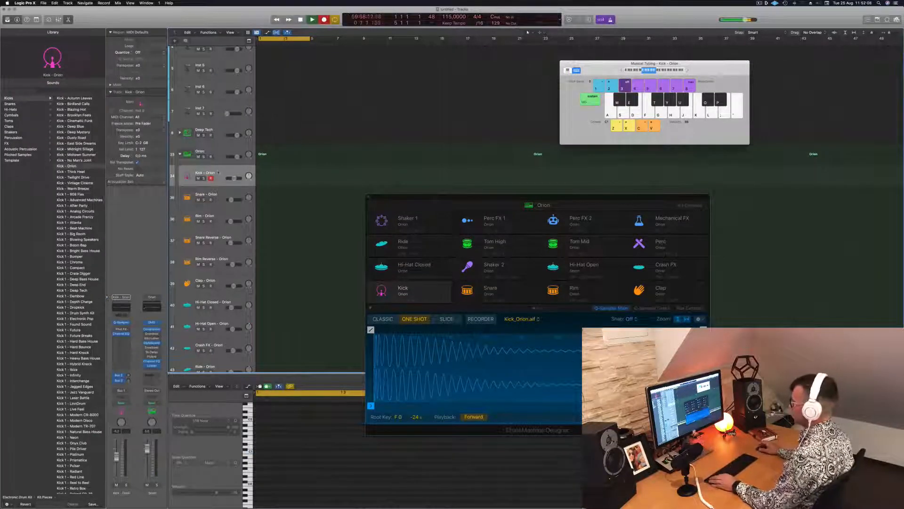
key("a")
key("a")
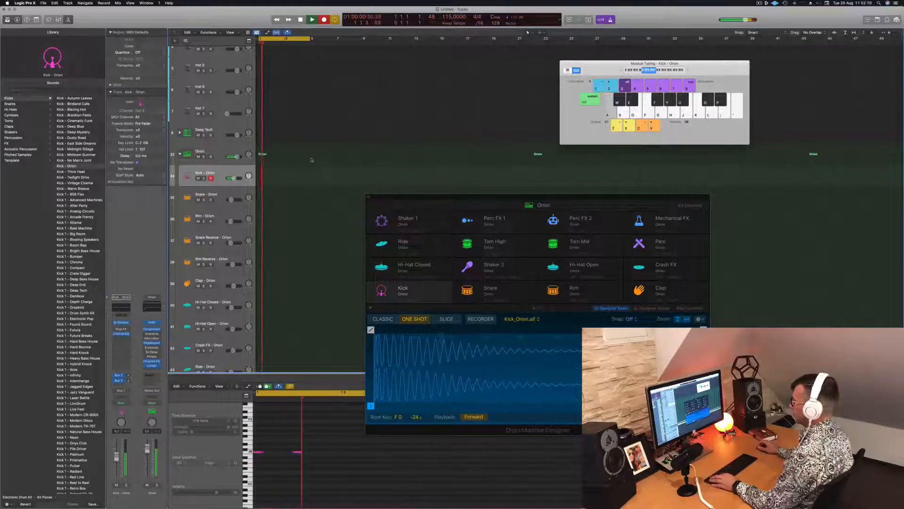
key("a")
key("space")
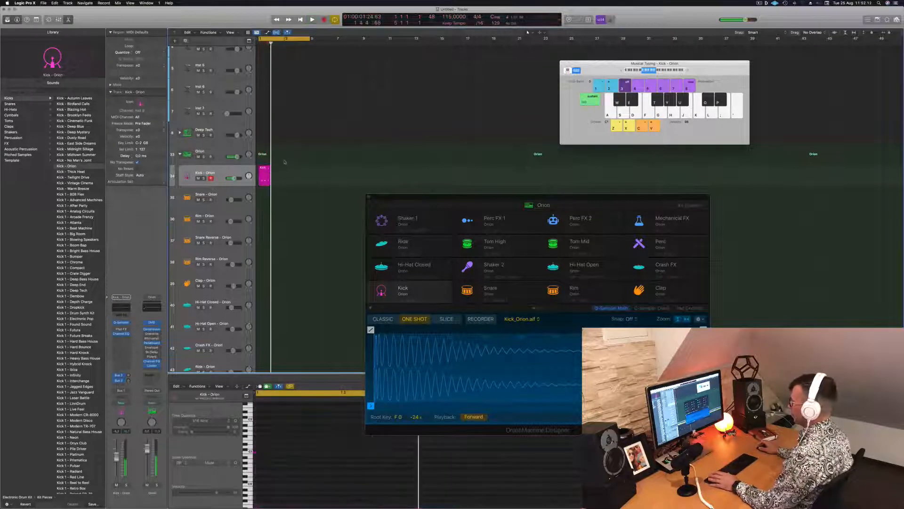
Quantize all notes of the new kick region to 1/16 Note in the piano roll and play them back.
left_click(265, 174)
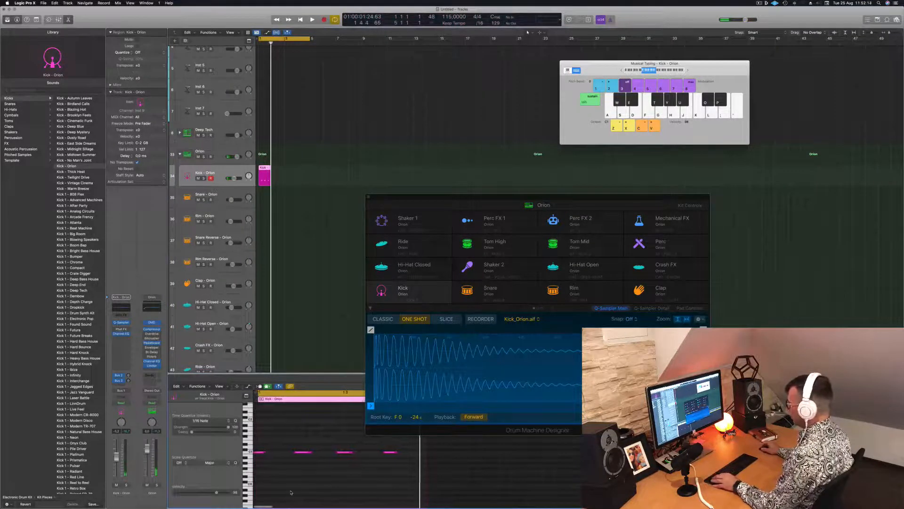
left_click_drag(262, 447, 396, 474)
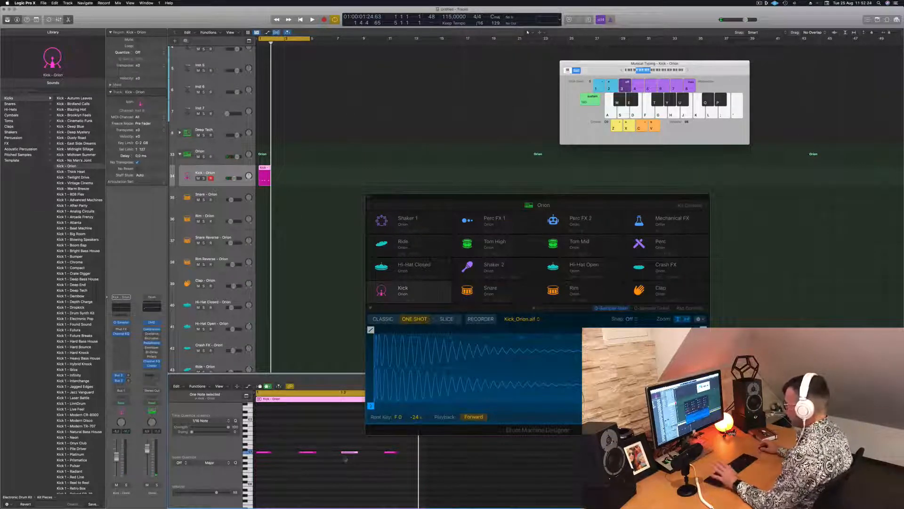
left_click_drag(264, 440, 421, 486)
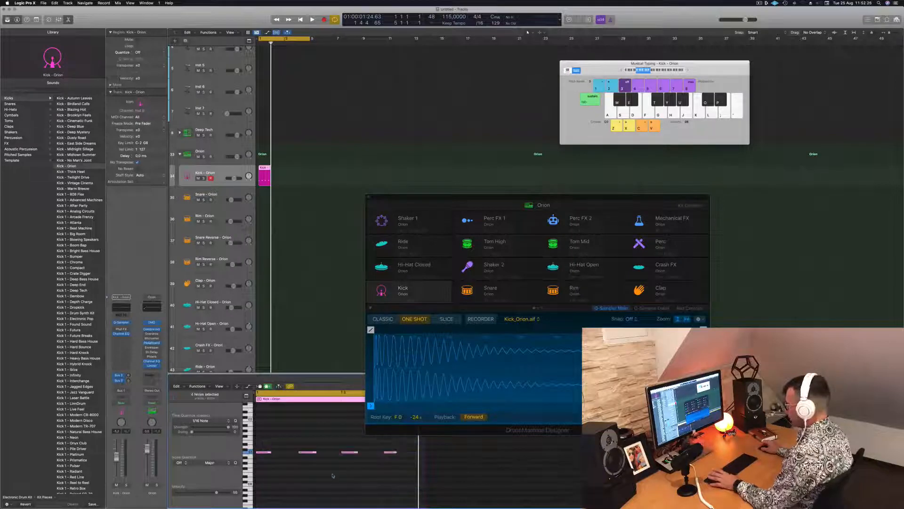
key("space")
key("space")
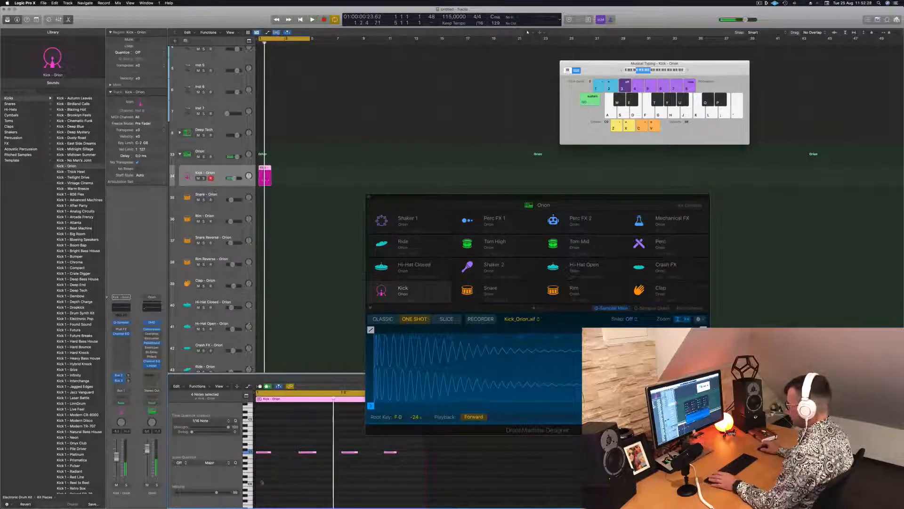
Set the piano roll's view to One Track.
scroll(269, 477, "left", 1)
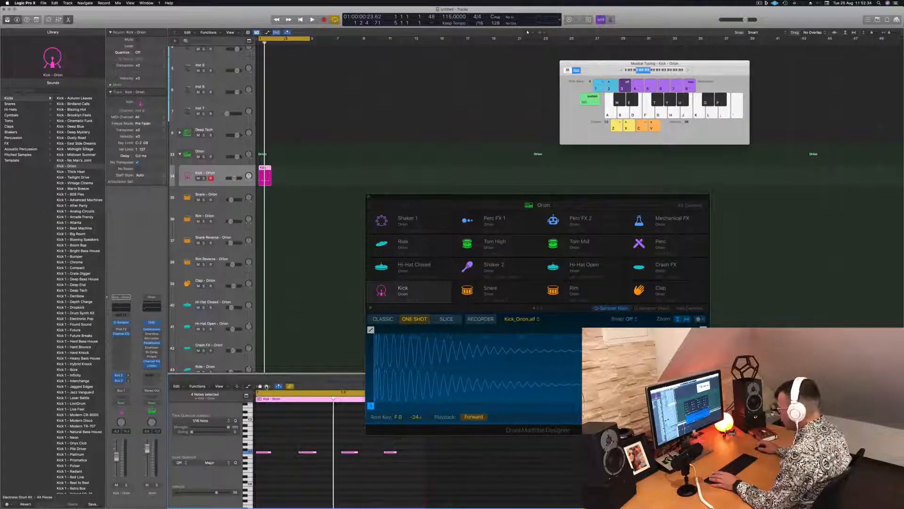
left_click(228, 387)
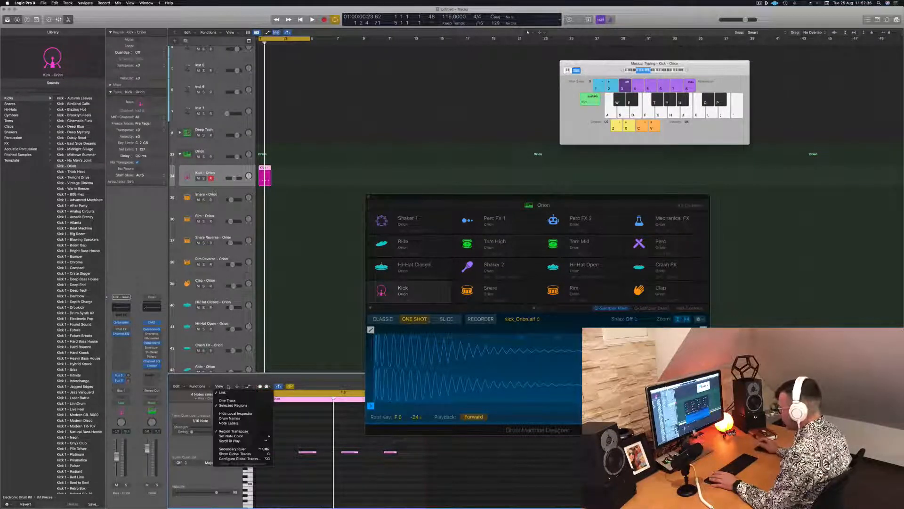
left_click(191, 397)
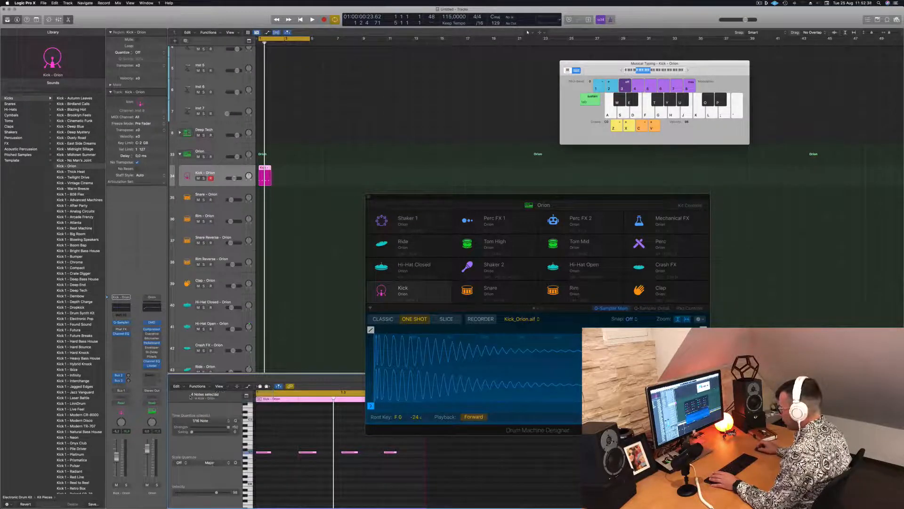
left_click(226, 386)
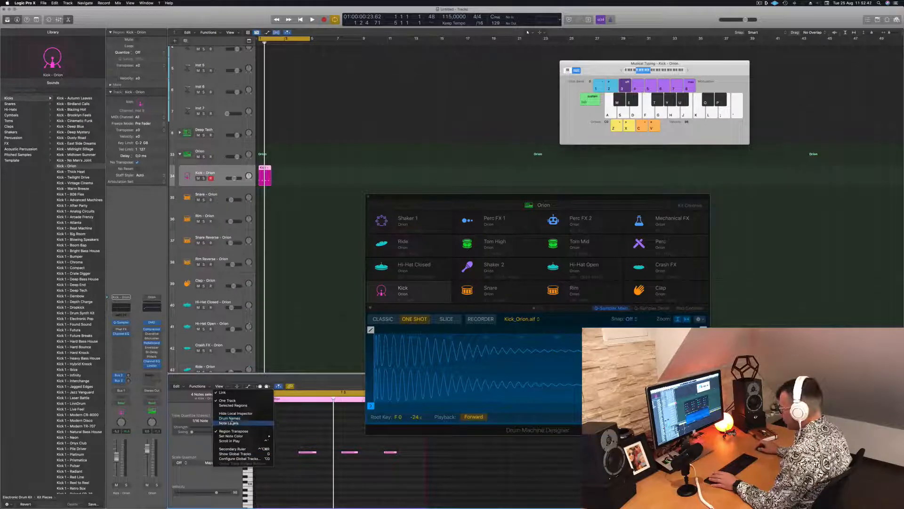
mouse_move(233, 436)
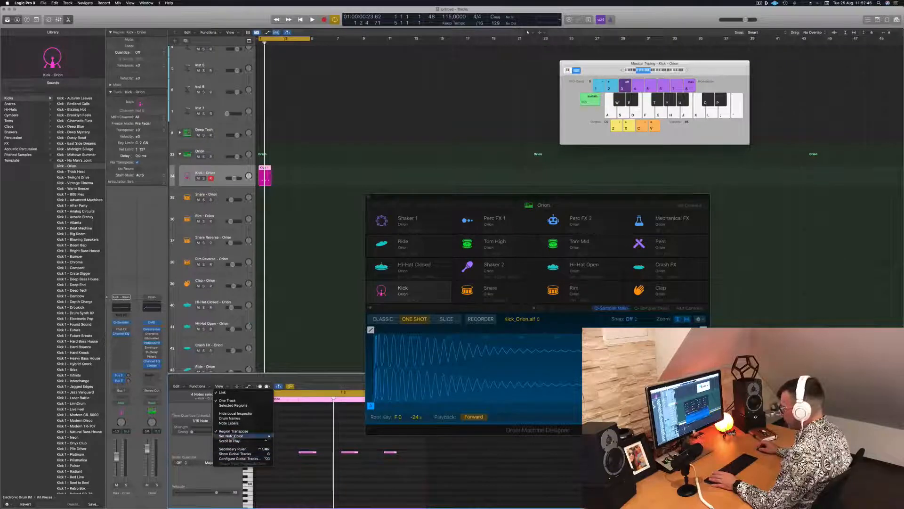
left_click(298, 427)
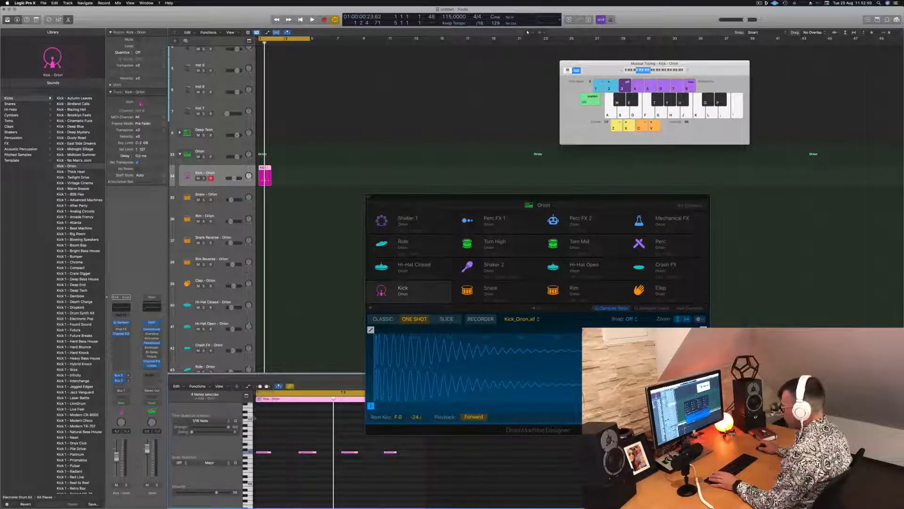
Trim the start of the kick region in the piano roll to just before its second note.
left_click_drag(257, 417, 283, 419)
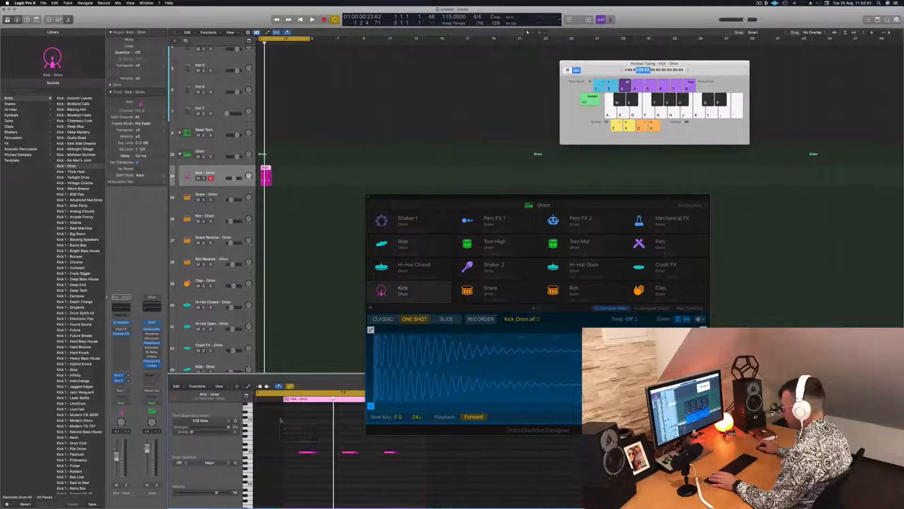
scroll(269, 429, "up", 3)
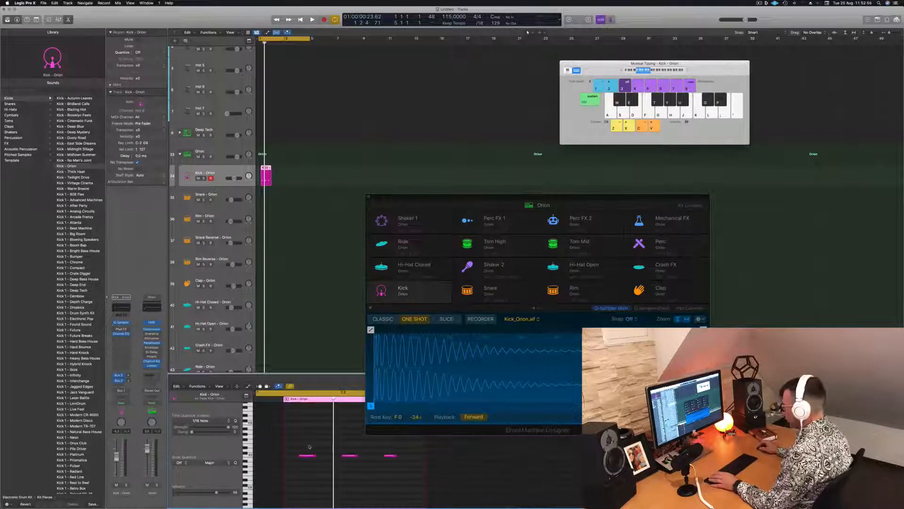
Move the trimmed kick region and its three notes to the start of bar 1, and copy the last note one beat later.
scroll(309, 447, "left", 1)
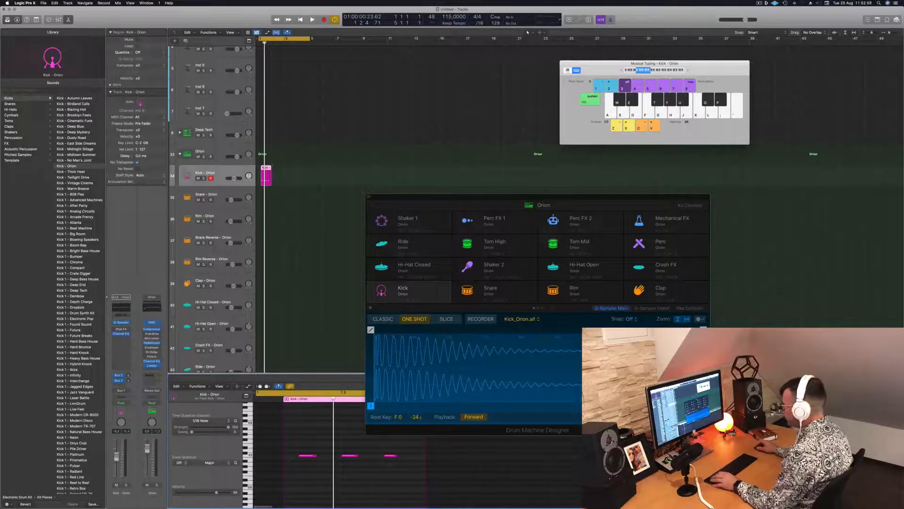
left_click_drag(265, 169, 262, 169)
left_click_drag(268, 445, 382, 469)
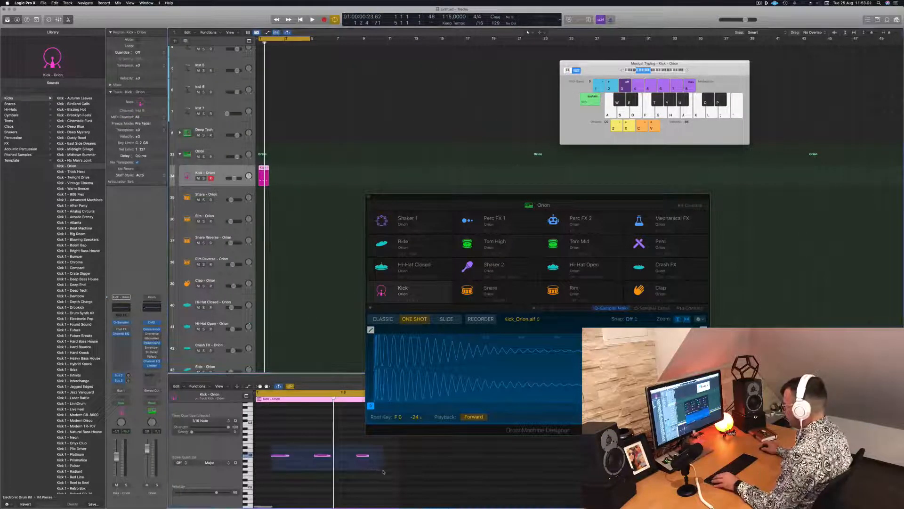
left_click_drag(279, 456, 263, 456)
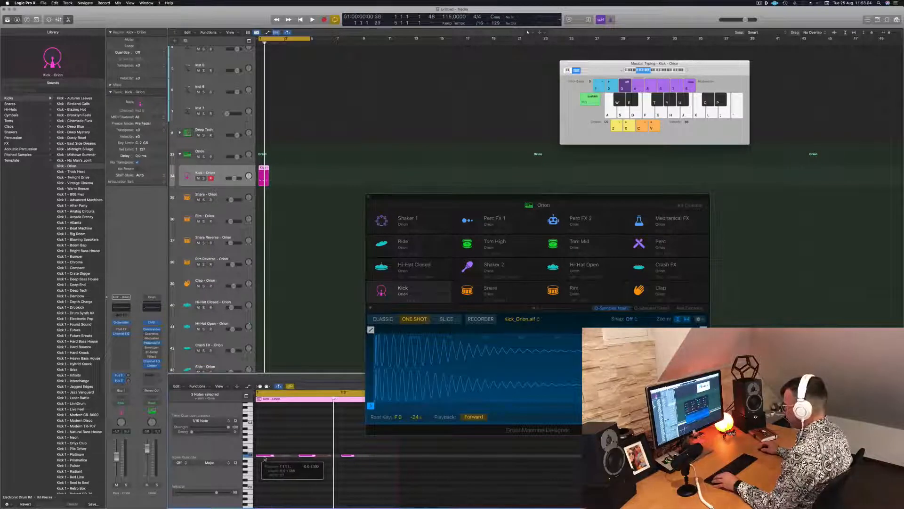
left_click(349, 455)
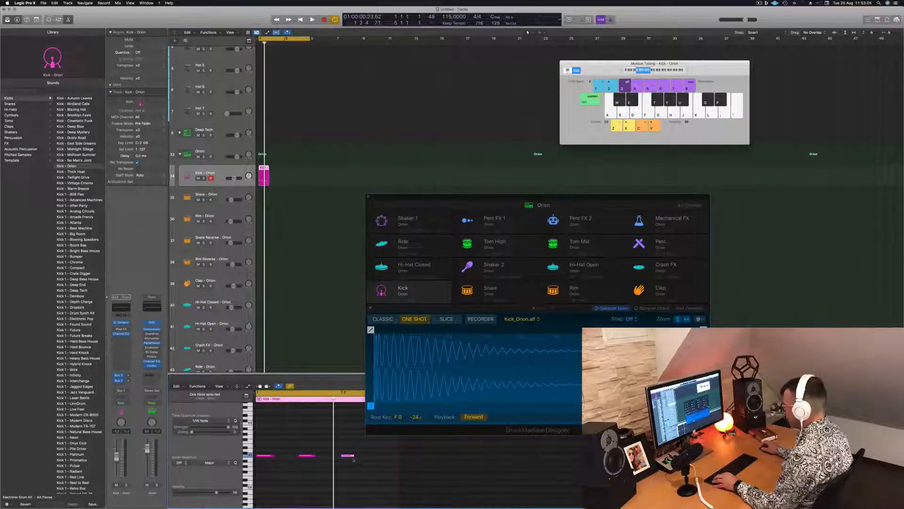
left_click_drag(349, 455, 391, 456)
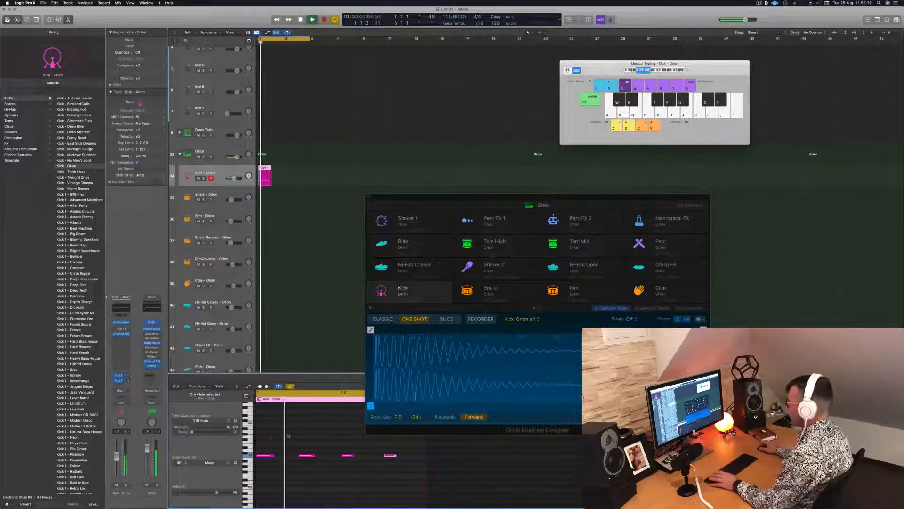
Transpose all four kick notes down a few semitones in the piano roll, trying lower pitches during playback.
left_click_drag(271, 441, 446, 488)
key("alt+Down")
key("alt+Down")
key("alt+Down")
key("alt+Down")
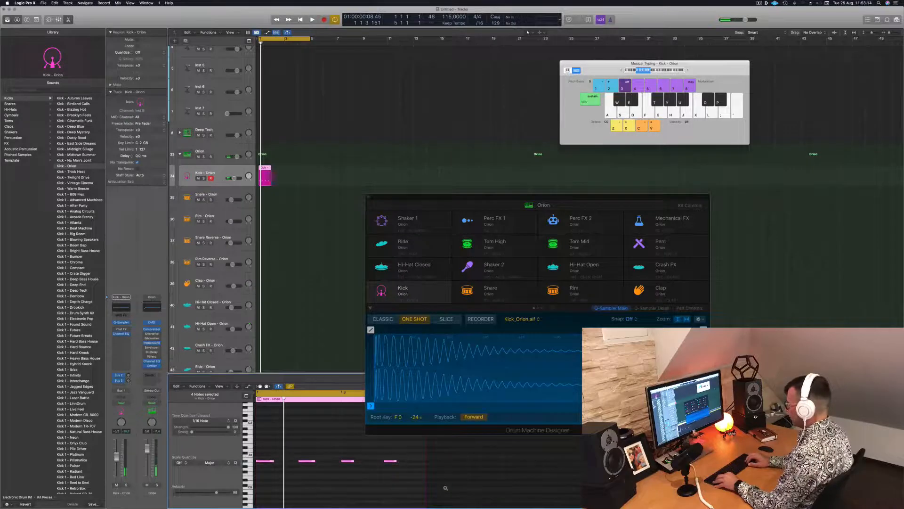
key("space")
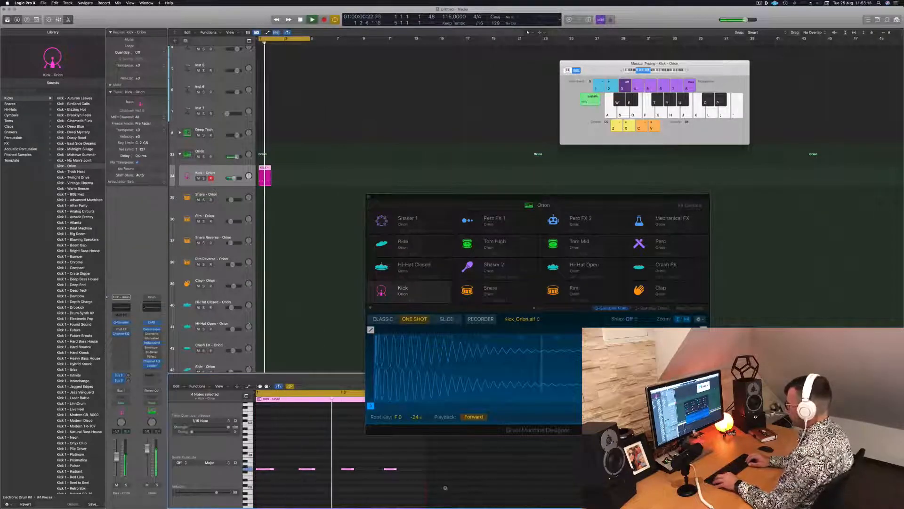
key("alt+Down")
key("alt+Down")
key("alt+Up")
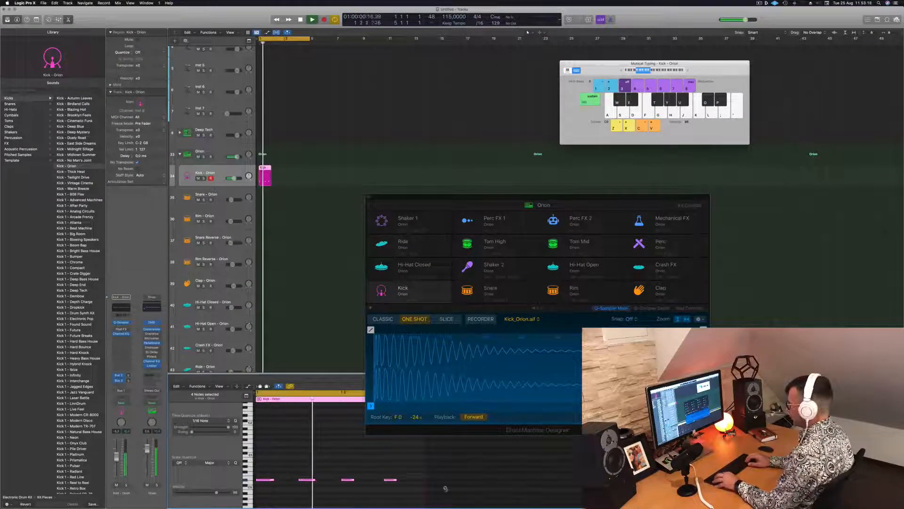
key("alt+Up")
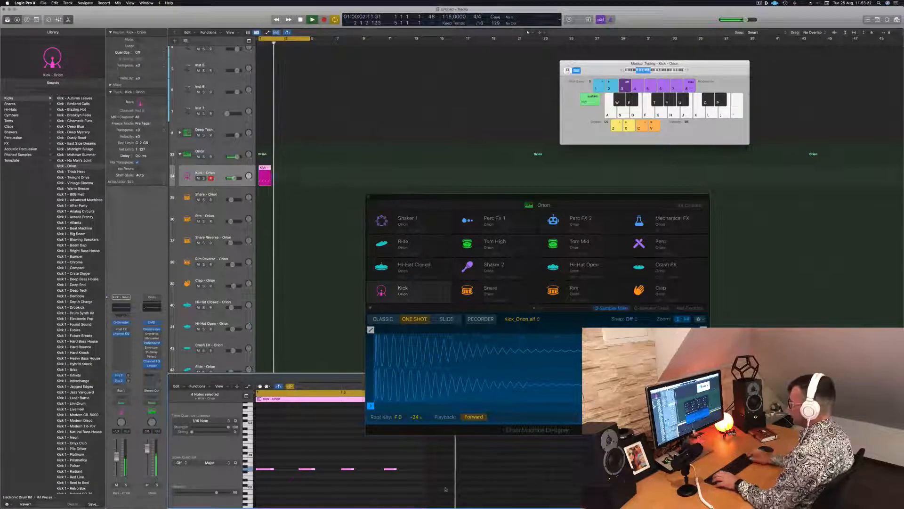
Duplicate the one-bar kick region to fill all four bars of the cycle range on the Kick - Orion track.
left_click_drag(265, 170, 290, 173)
left_click(264, 171, "shift")
key("super+Left")
key("super+Left")
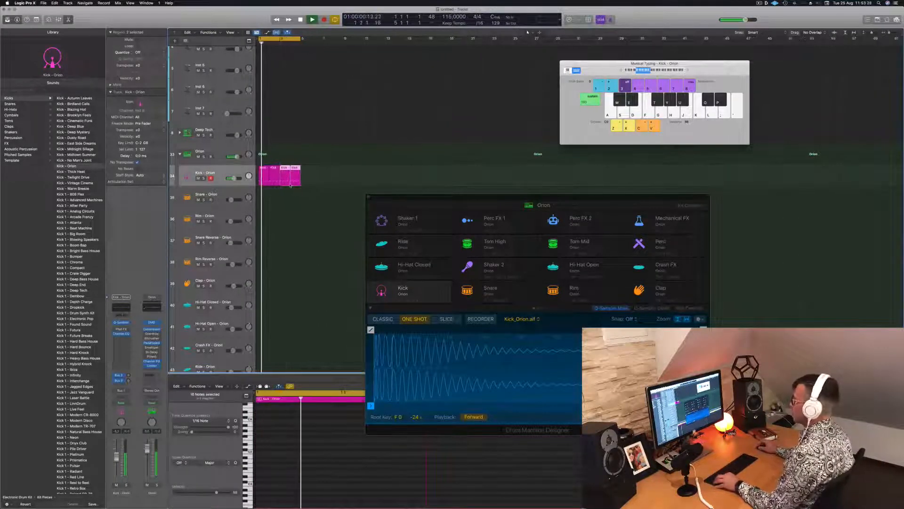
left_click(298, 213)
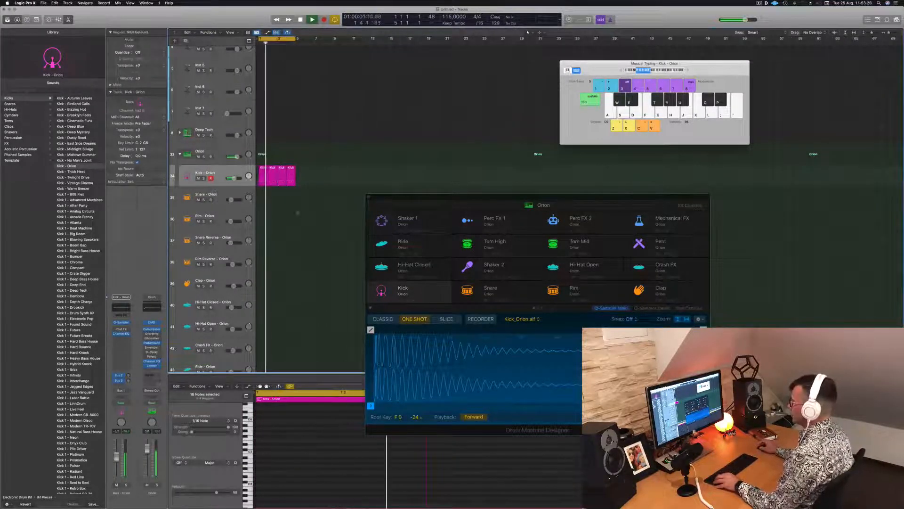
Copy the first kick region to the Hi-Hat Open - Orion track at bar 1 and raise its notes to a higher octave.
left_click(262, 171)
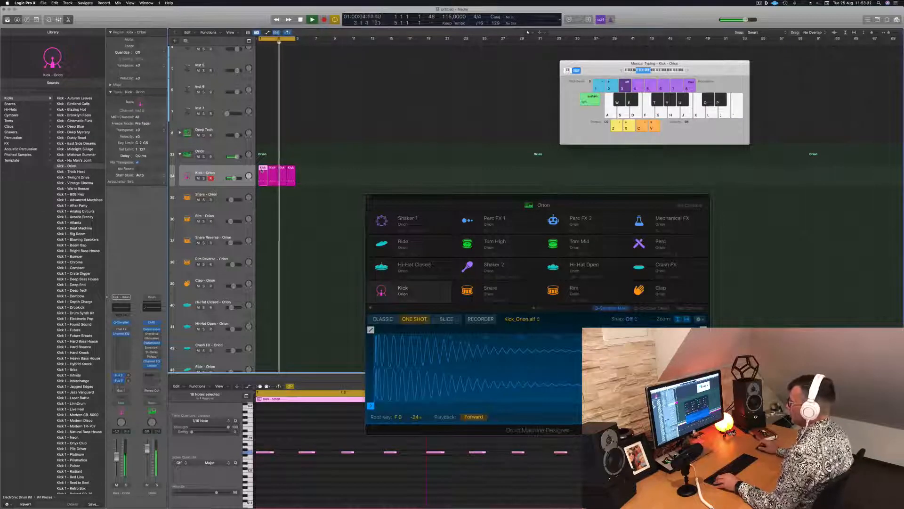
scroll(212, 208, "down", 1)
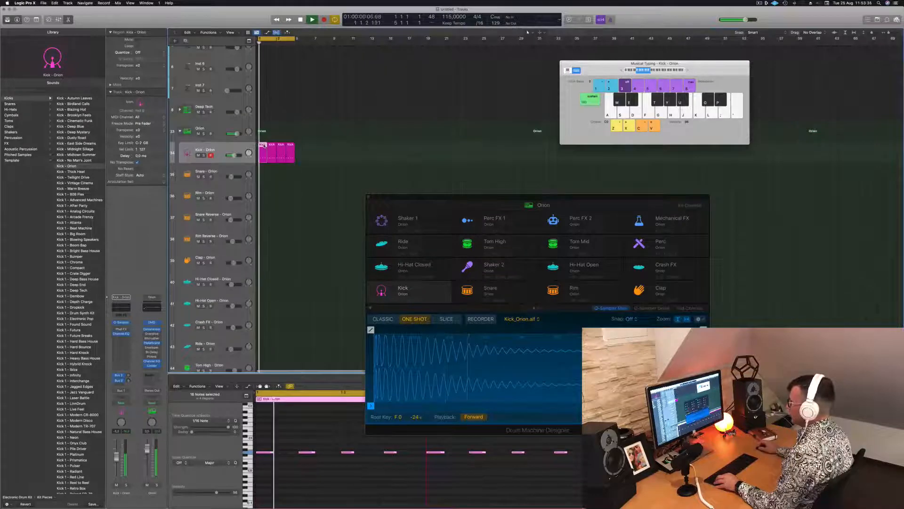
left_click_drag(263, 156, 263, 306)
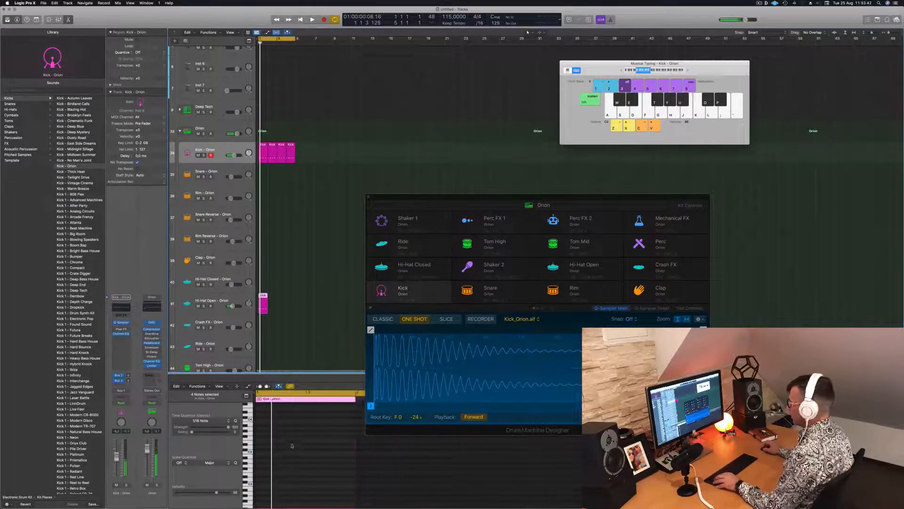
scroll(293, 445, "down", 5)
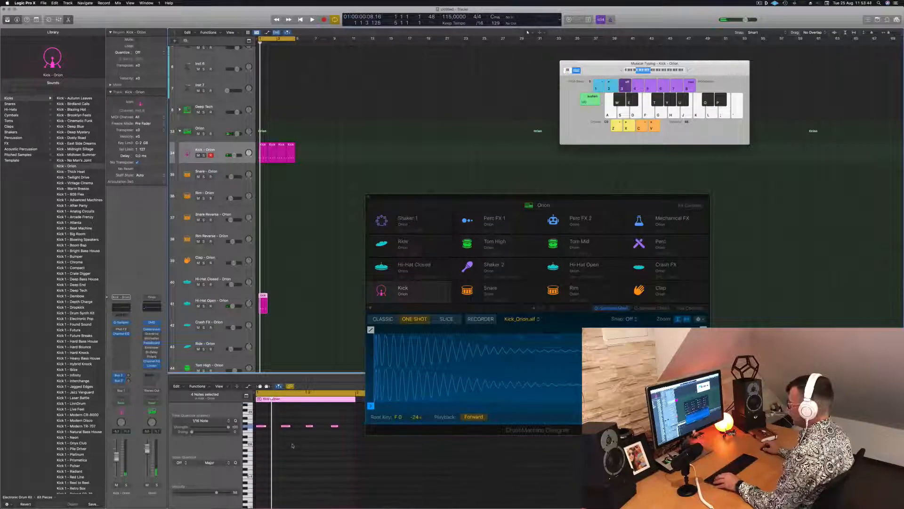
key("super+a")
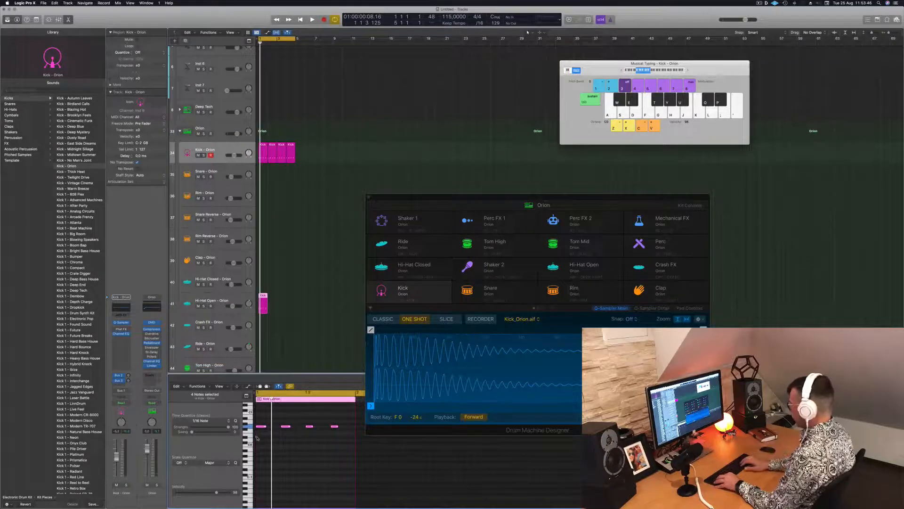
key("space")
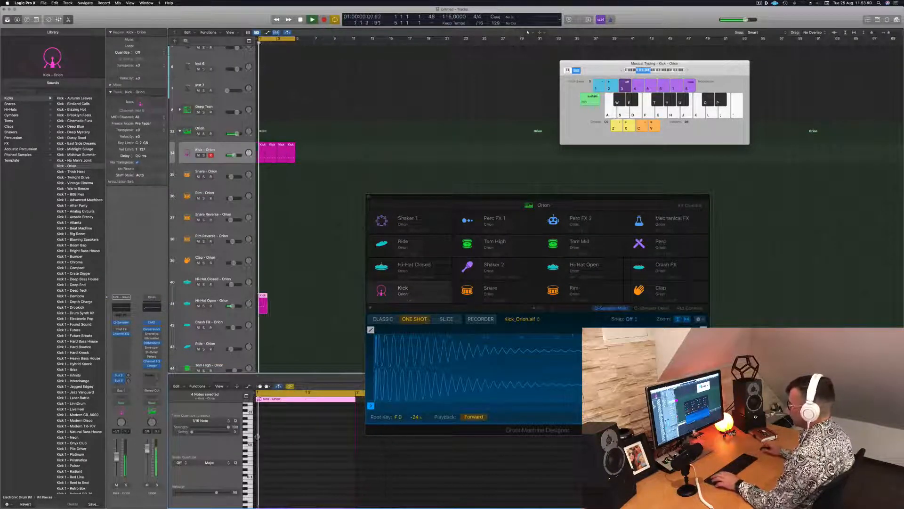
scroll(293, 439, "up", 5)
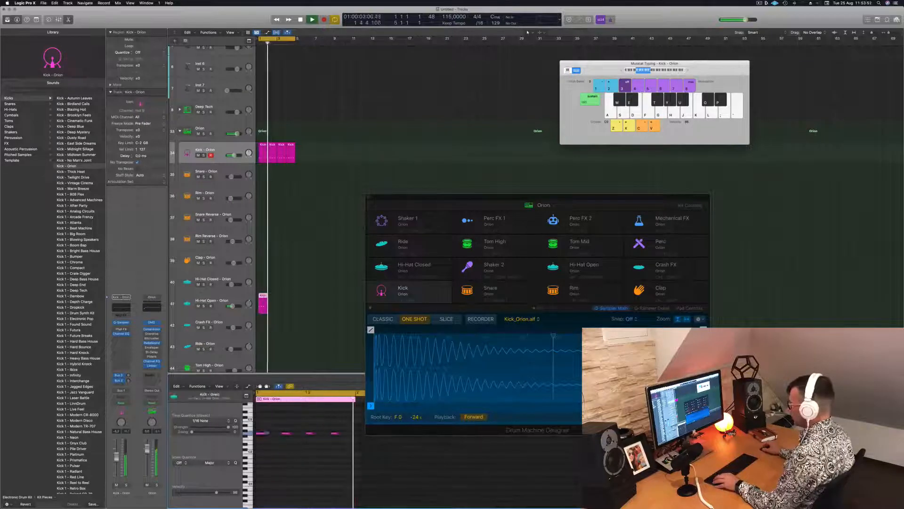
Nudge all four open hi-hat notes two sixteenths later onto the offbeats and repeat the region to fill four bars.
left_click_drag(261, 428, 346, 449)
key("alt+Right")
key("alt+Right")
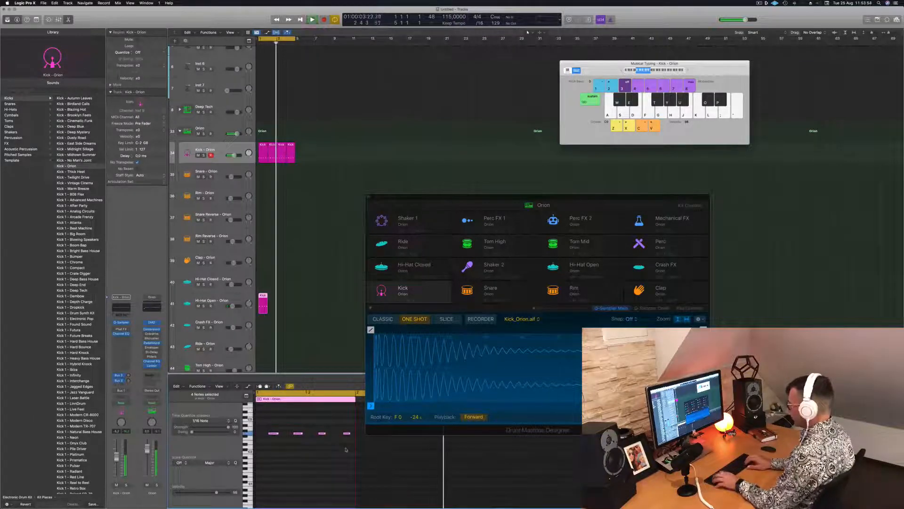
key("space")
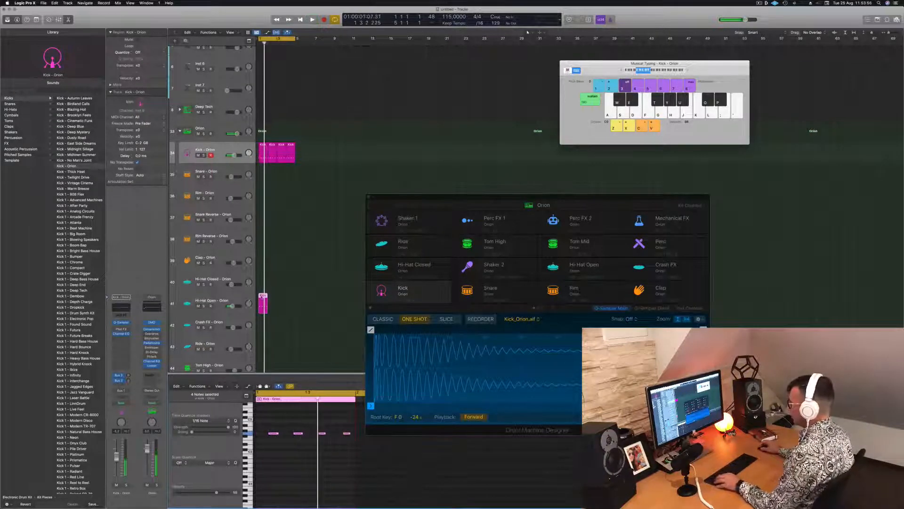
key("super+r")
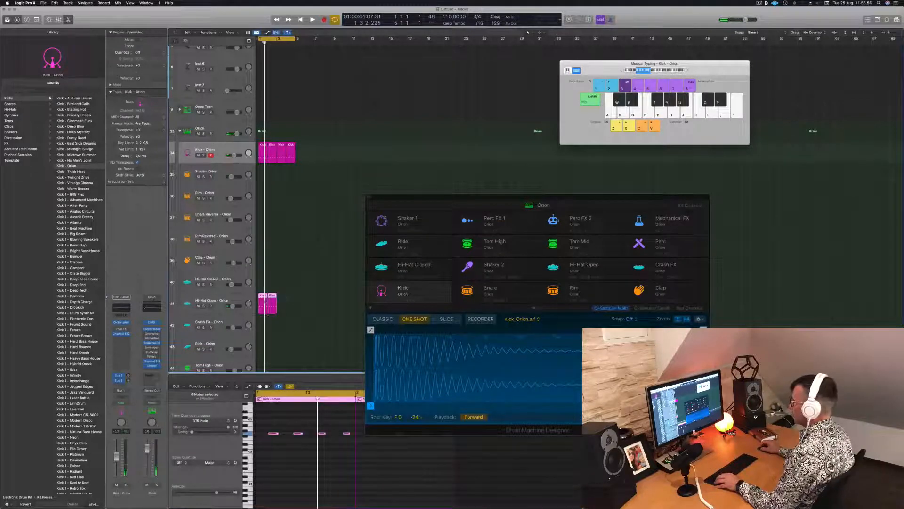
left_click_drag(262, 297, 281, 298)
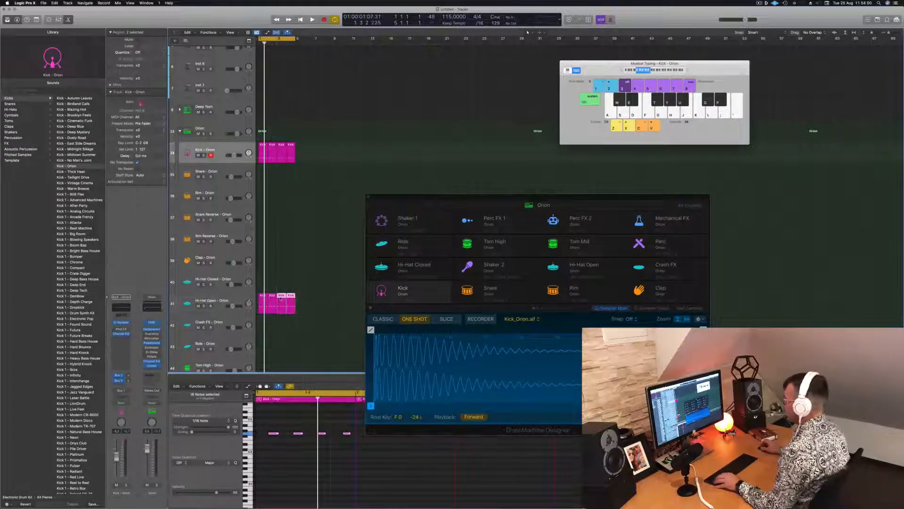
Transpose all sixteen open hi-hat notes up four semitones, auditioning them during playback.
scroll(306, 472, "down", 4)
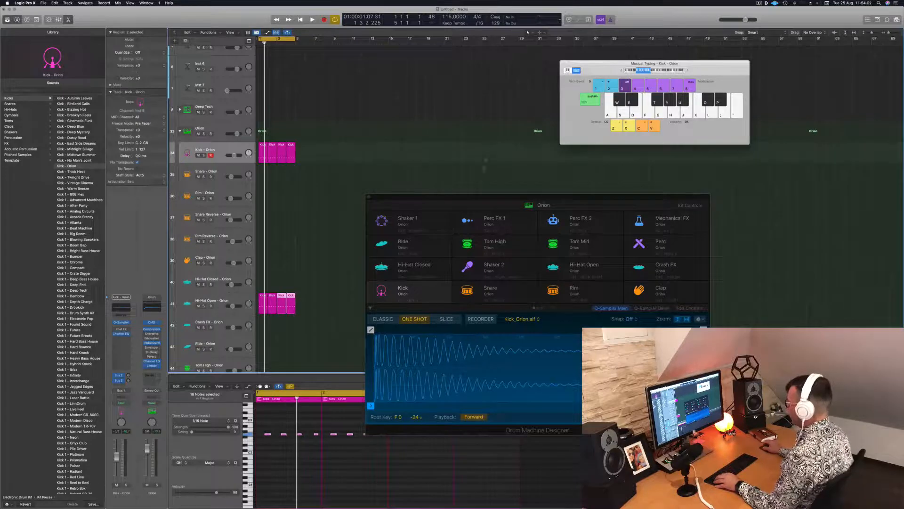
left_click_drag(474, 199, 535, 116)
left_click_drag(264, 426, 547, 451)
key("alt+Up")
key("alt+Up")
key("alt+Up")
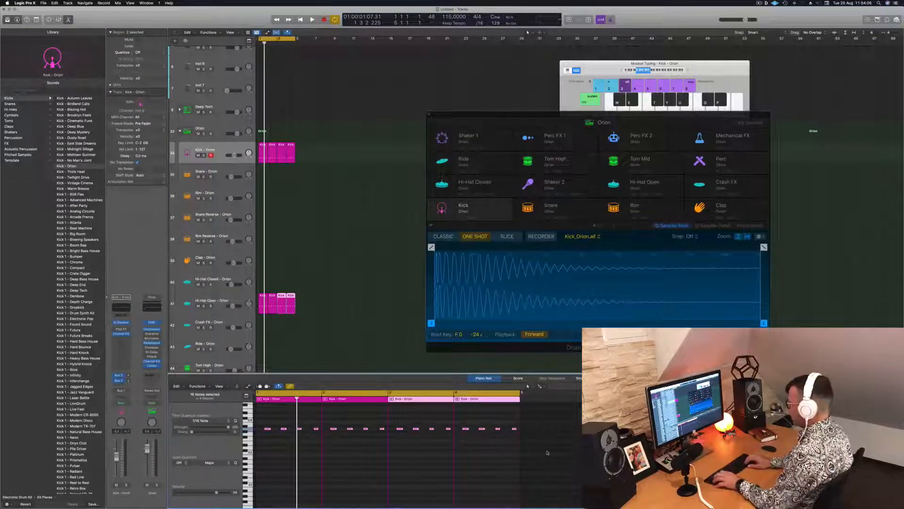
key("space")
key("alt+Up")
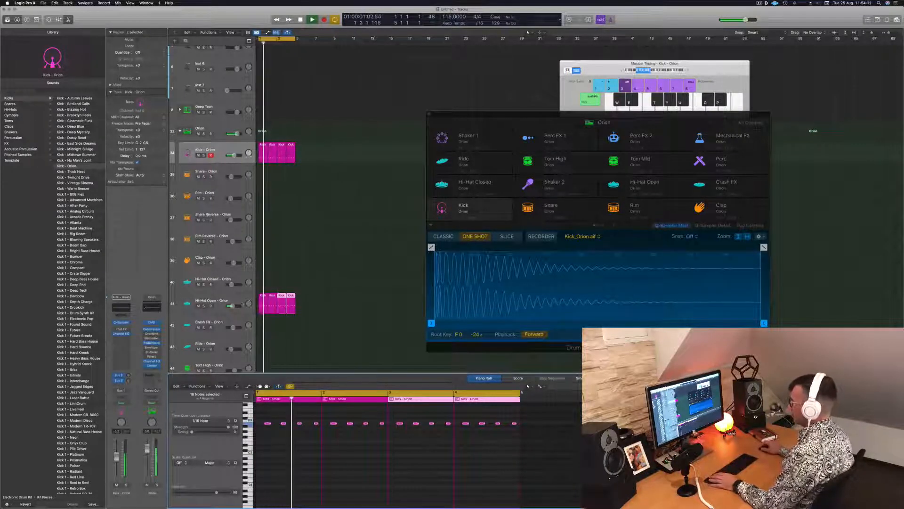
Shorten the open hi-hat sample in Drum Machine Designer to end at 0.761 s with a long fade-out.
left_click(207, 301)
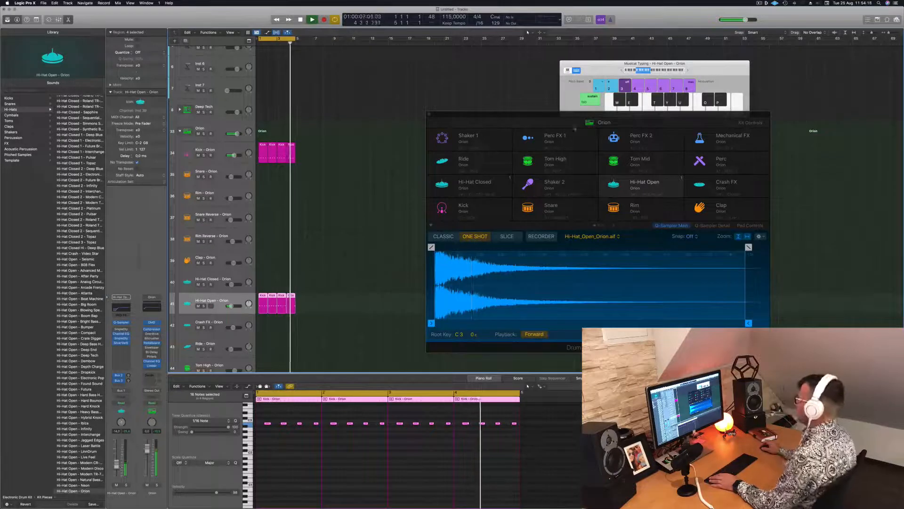
left_click_drag(554, 117, 545, 111)
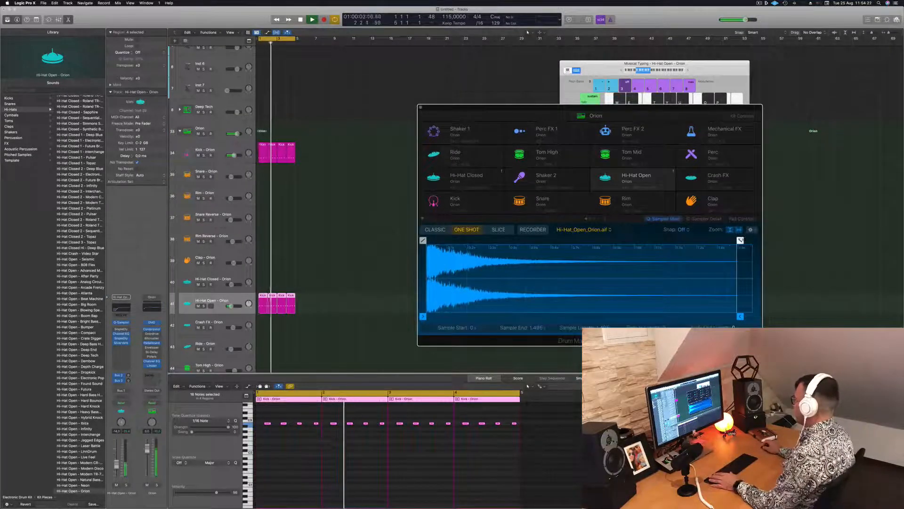
left_click_drag(740, 241, 627, 240)
left_click_drag(741, 316, 598, 317)
left_click_drag(596, 316, 588, 316)
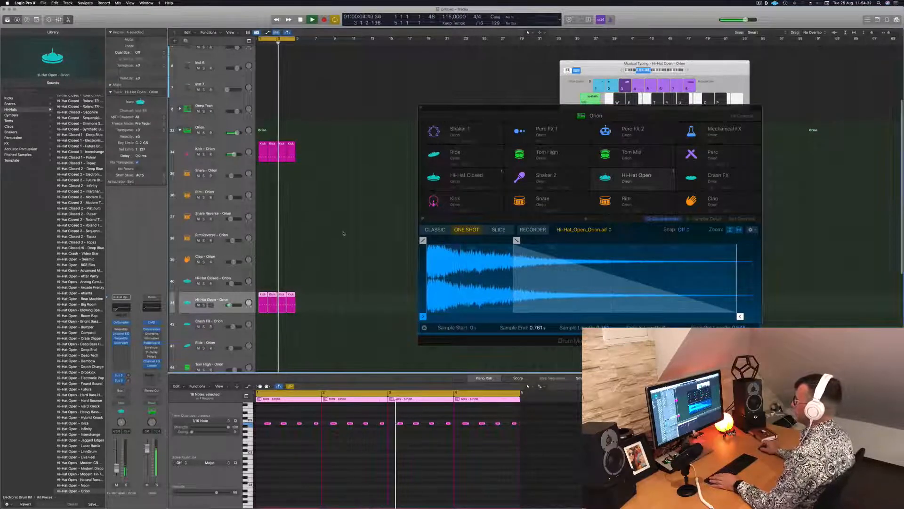
Copy the first kick region to the Snare - Orion track at bar 1 and raise its notes to a higher octave.
scroll(302, 188, "down", 2)
left_click(264, 125)
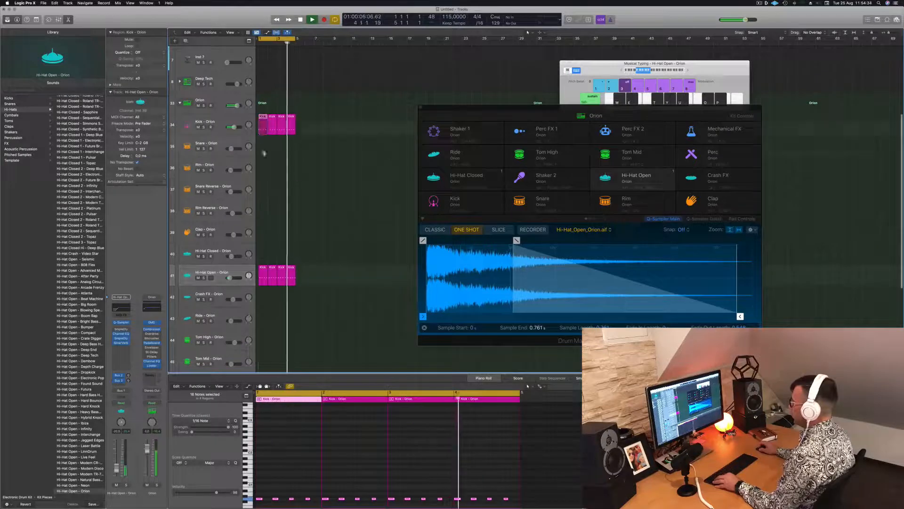
left_click_drag(264, 125, 262, 146)
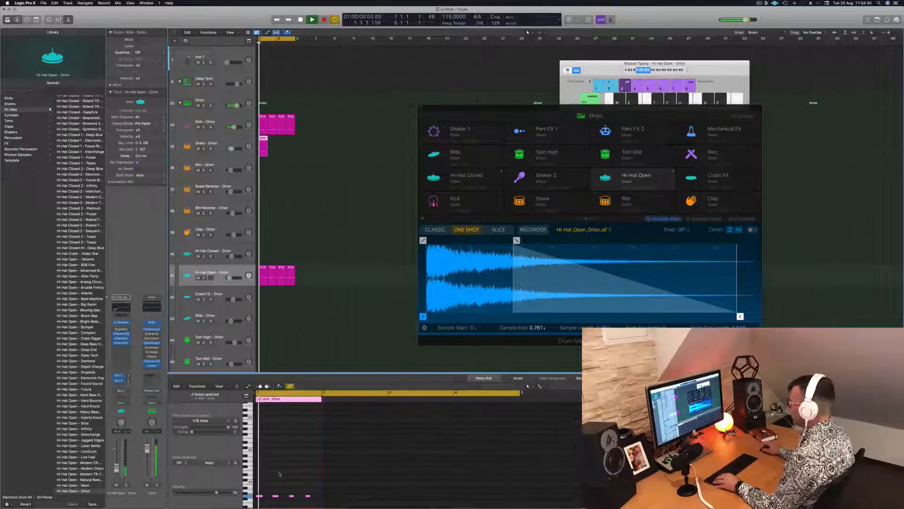
scroll(283, 485, "down", 3)
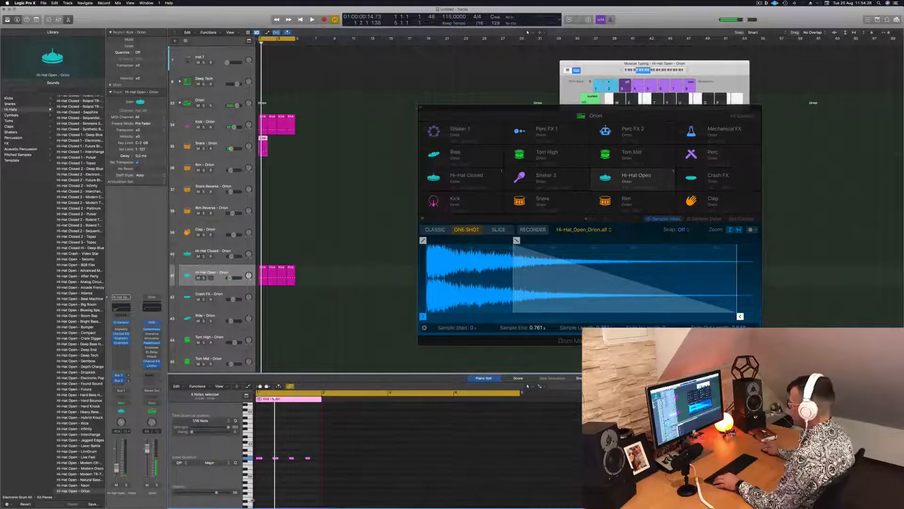
key("space")
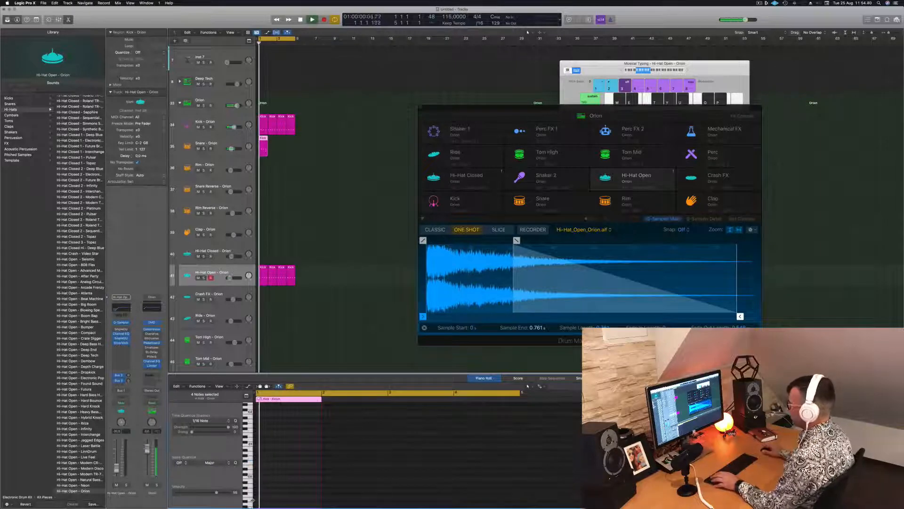
Delete the snare region's notes on beats 1 and 3, and repeat the region to fill four bars.
scroll(281, 476, "up", 4)
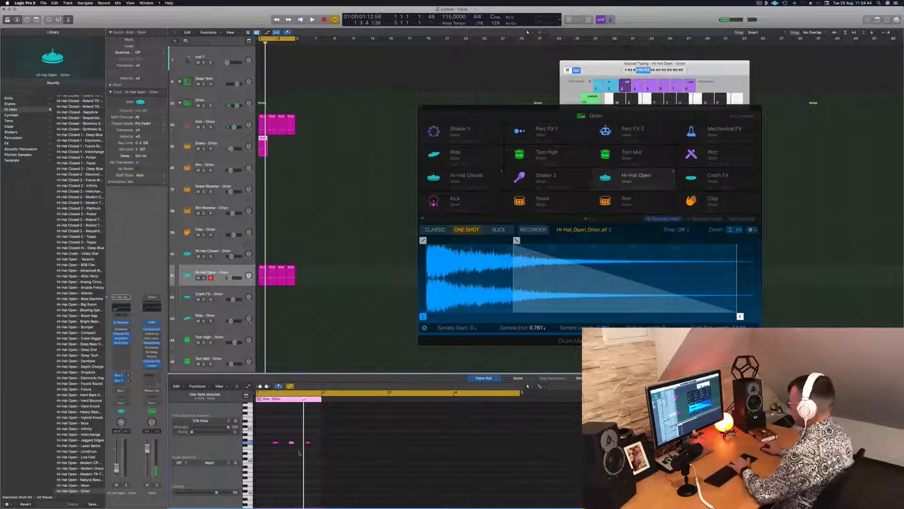
left_click_drag(263, 139, 272, 142)
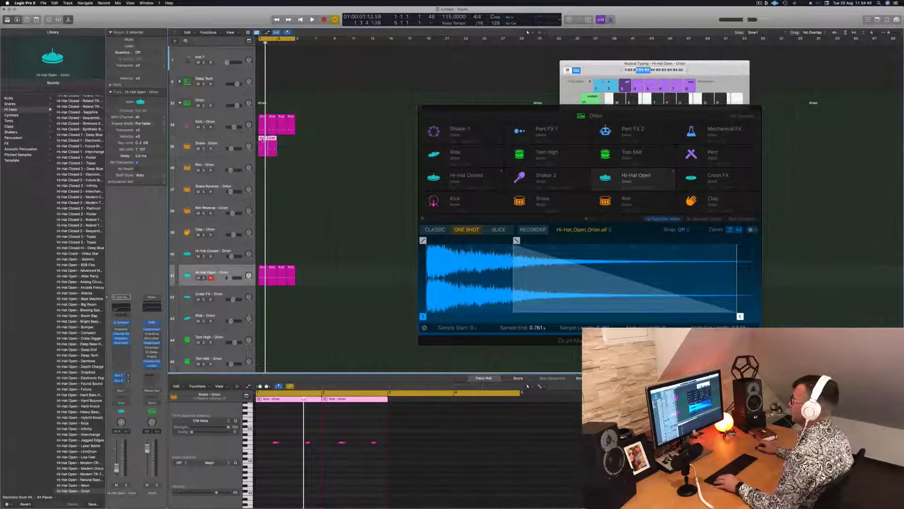
key("super+r")
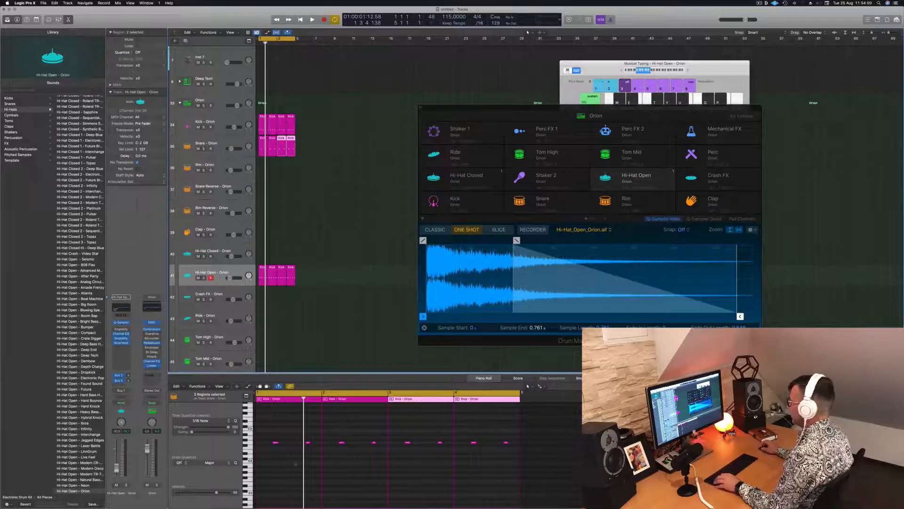
Play back the combined kick, snare and open hi-hat pattern from bar 1 to check the beat.
left_click(287, 465)
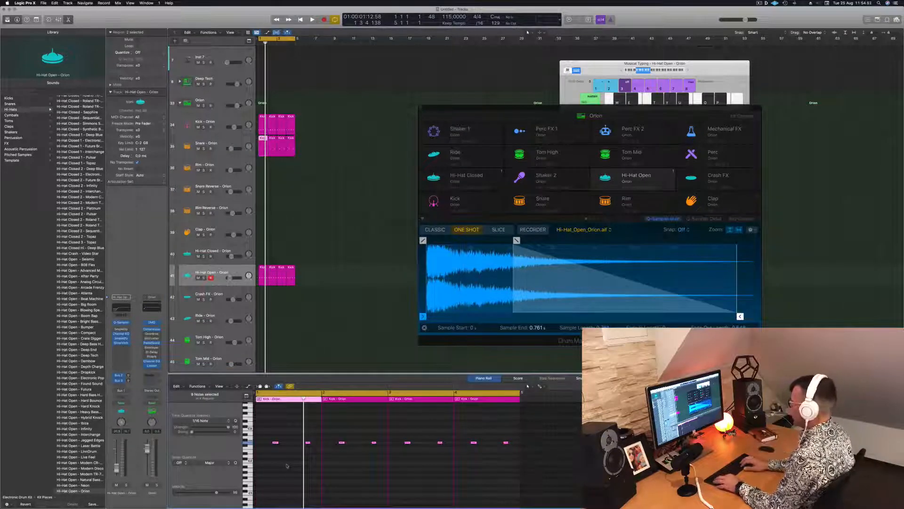
key("space")
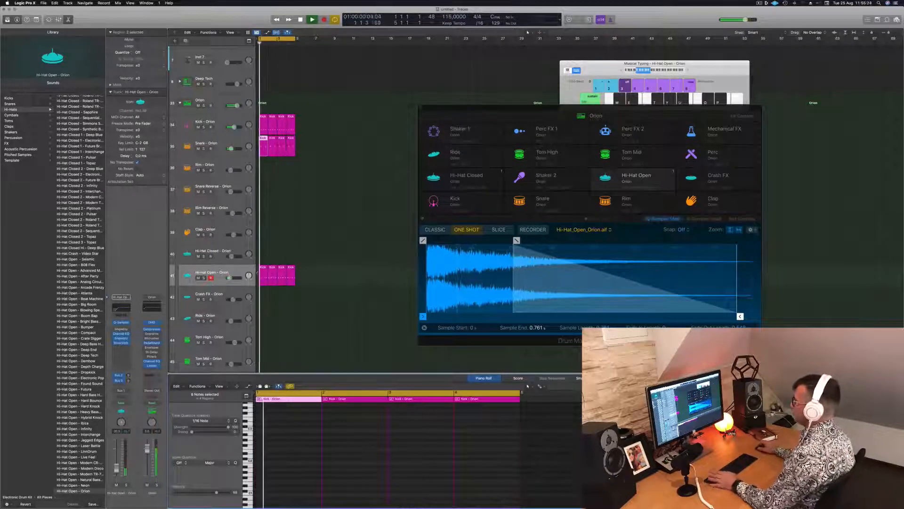
left_click(242, 271)
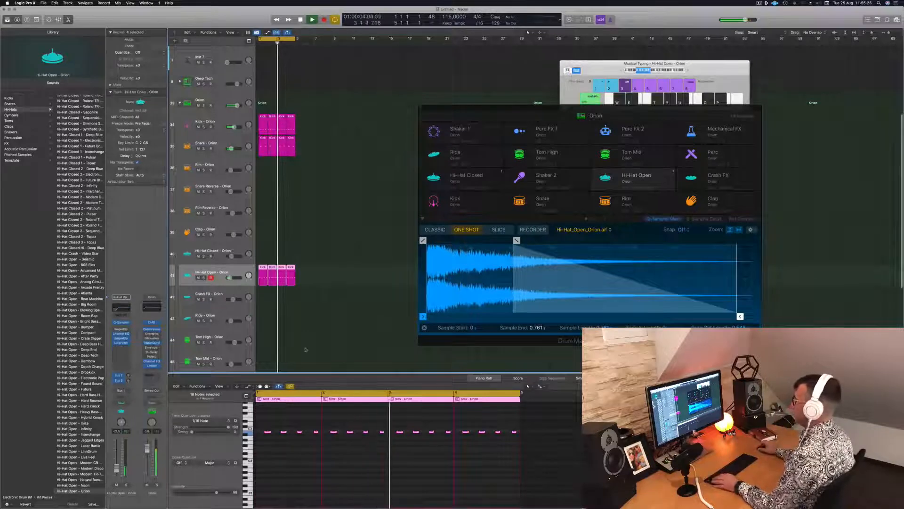
Copy the first snare region to the Tom High - Orion track at bar 1 and delete all its notes except the last.
scroll(212, 212, "down", 3)
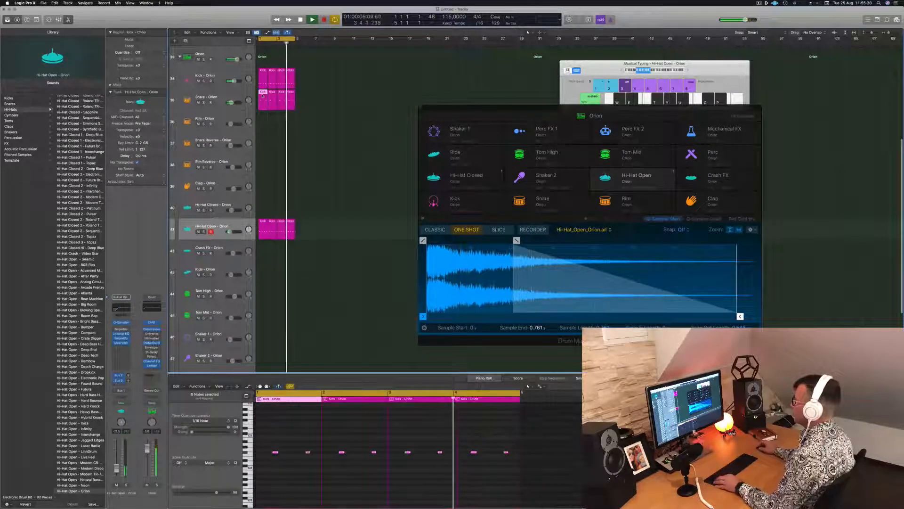
left_click_drag(264, 96, 264, 301)
left_click(274, 443)
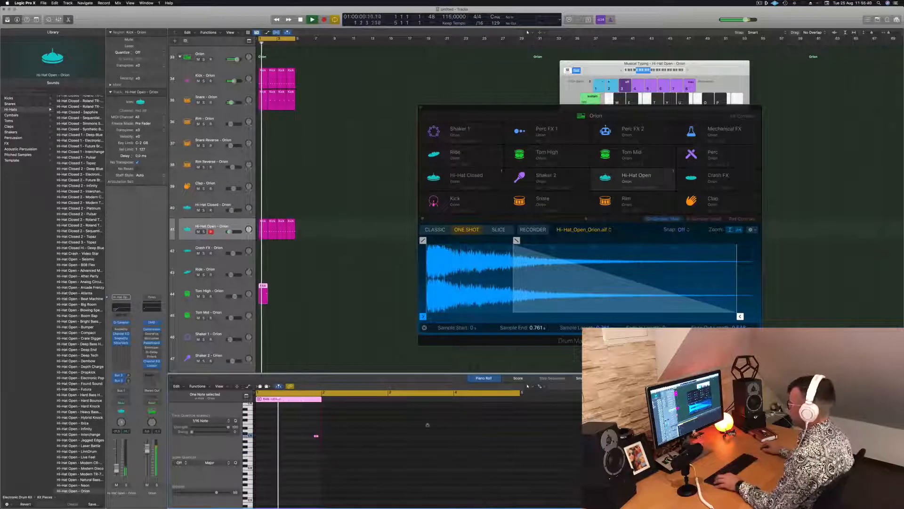
Repeat the one-note Tom High region to fill four bars and select all four regions.
mouse_move(263, 293)
left_mouse_down()
mouse_move(282, 290)
mouse_move(260, 293)
left_mouse_up()
left_click(309, 461)
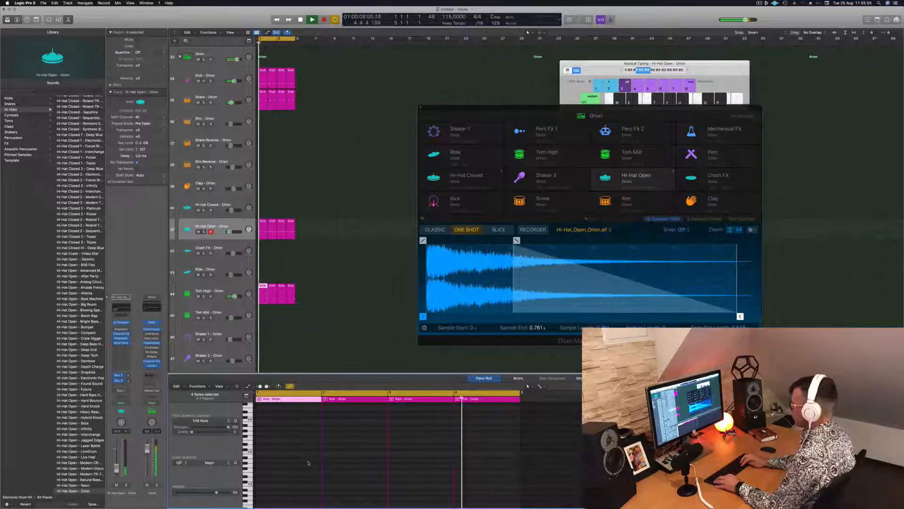
left_click_drag(260, 312, 298, 311)
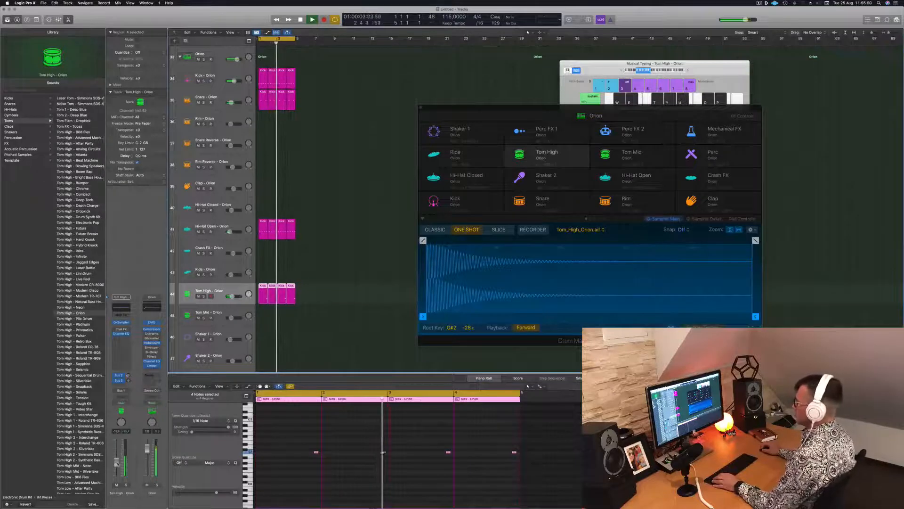
Repeat all the drum regions three times to fill sixteen bars and extend the cycle range to bar 17.
scroll(350, 114, "up", 6)
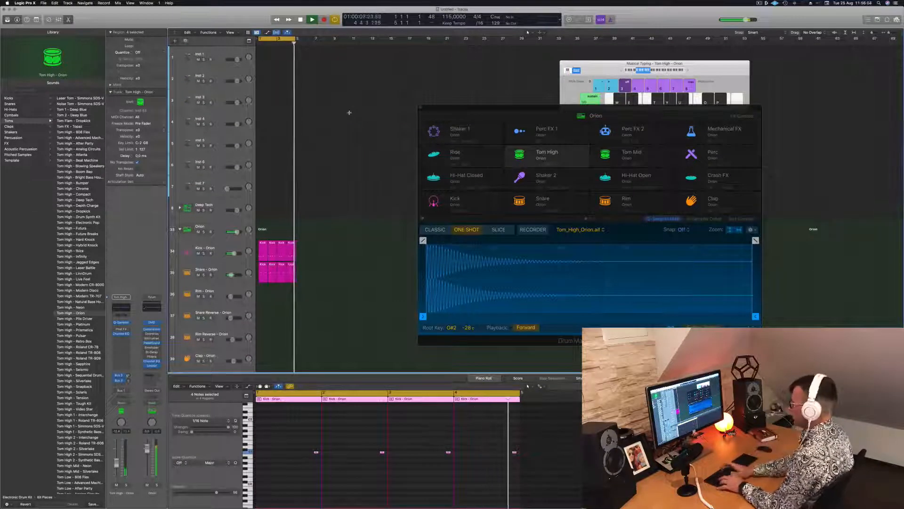
key("super+r")
key("super+r")
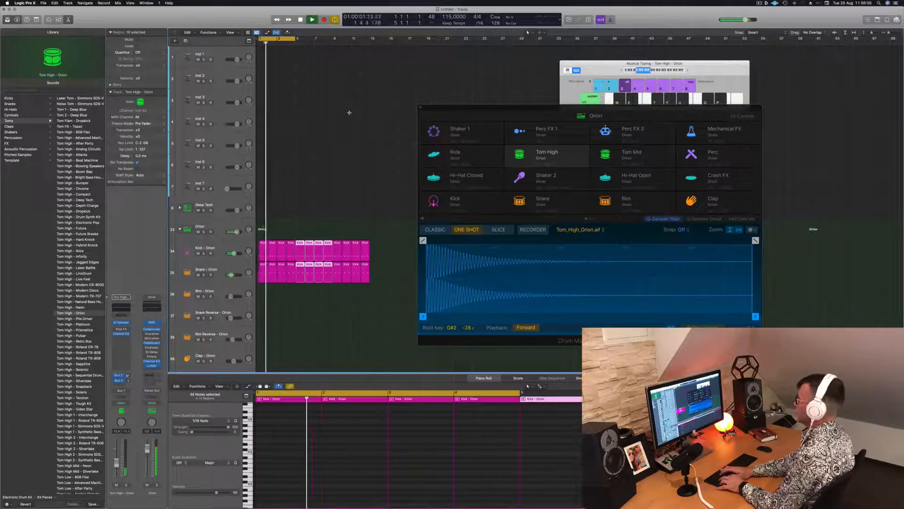
key("super+r")
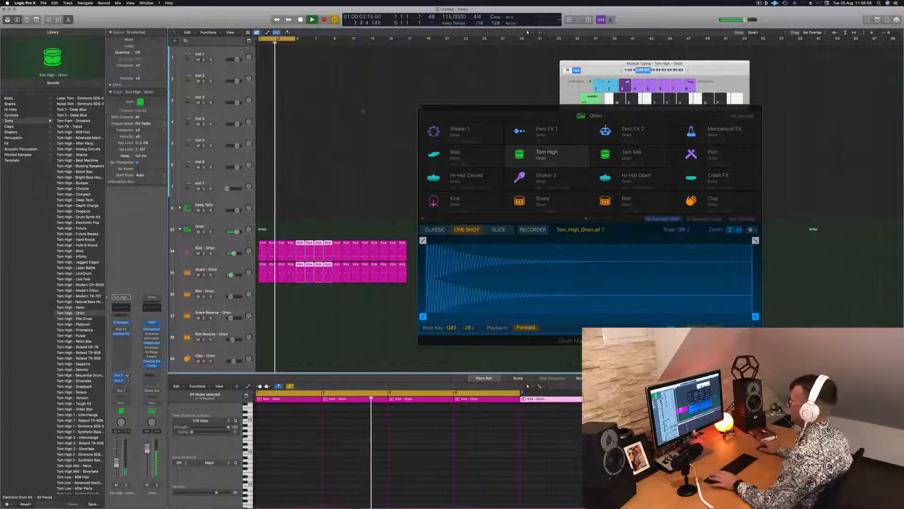
left_click_drag(296, 40, 408, 48)
Move the Drum Machine Designer window aside and load Retro Synth as the instrument on the Inst 1 track.
left_click_drag(484, 108, 711, 130)
key("space")
left_click(224, 56)
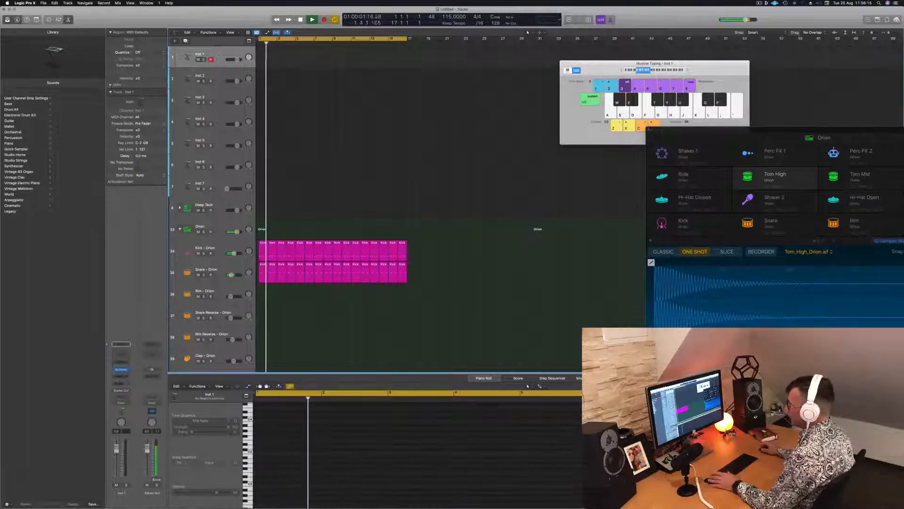
left_click(128, 371)
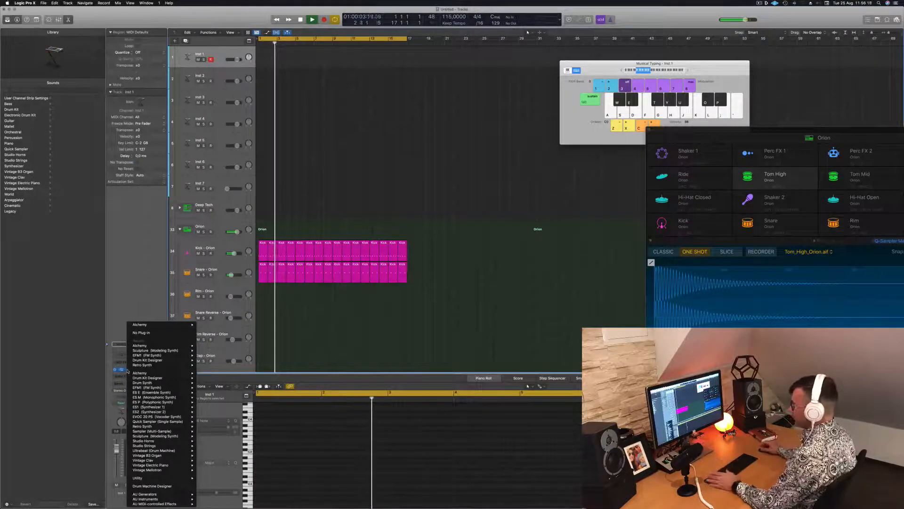
mouse_move(153, 456)
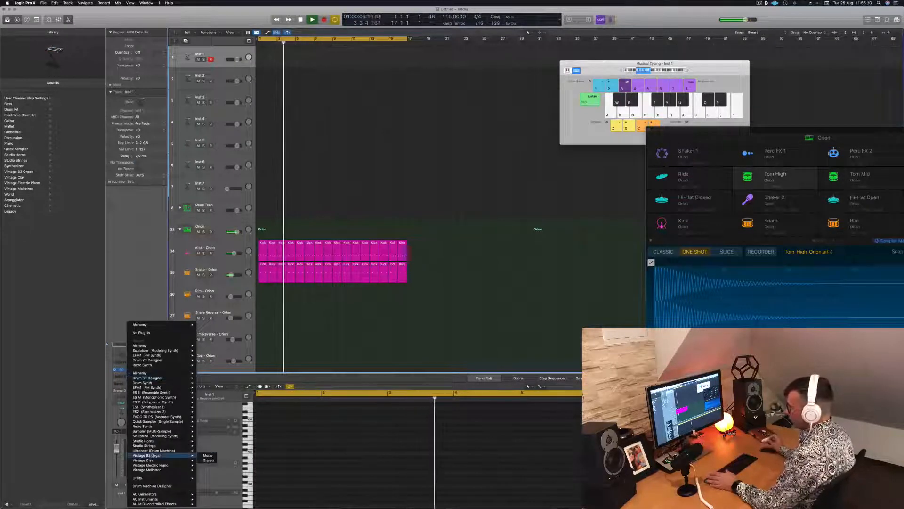
mouse_move(150, 407)
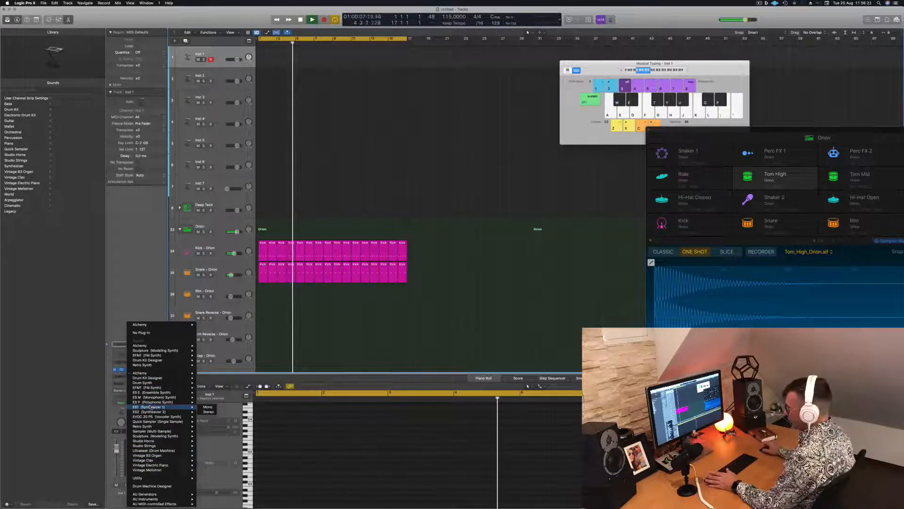
left_click(320, 140)
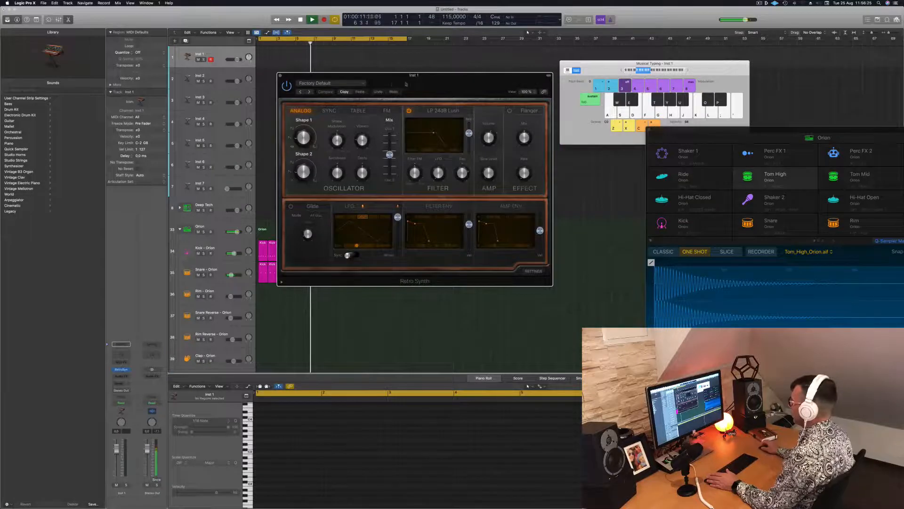
left_click_drag(406, 84, 393, 84)
Load the Antimatter Synth preset from the Synth Leads category and place the synth window beside the Musical Typing keyboard.
left_click(311, 84)
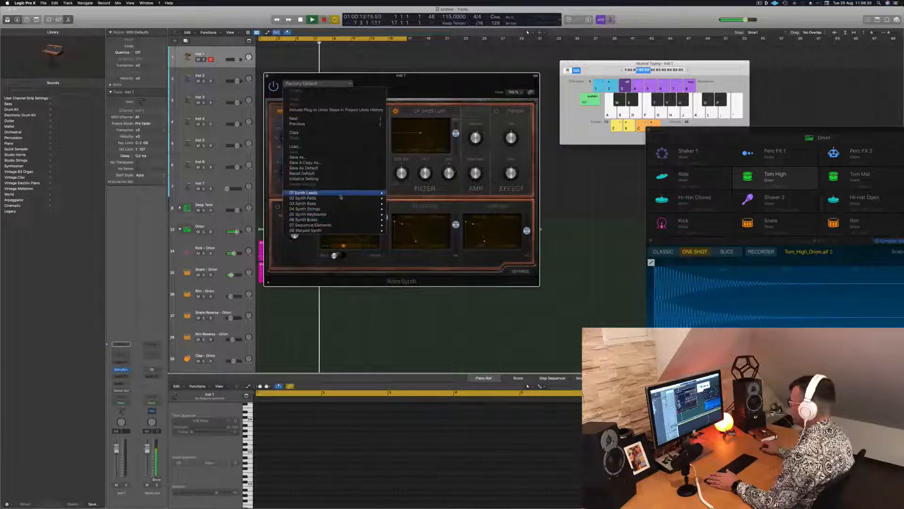
mouse_move(341, 197)
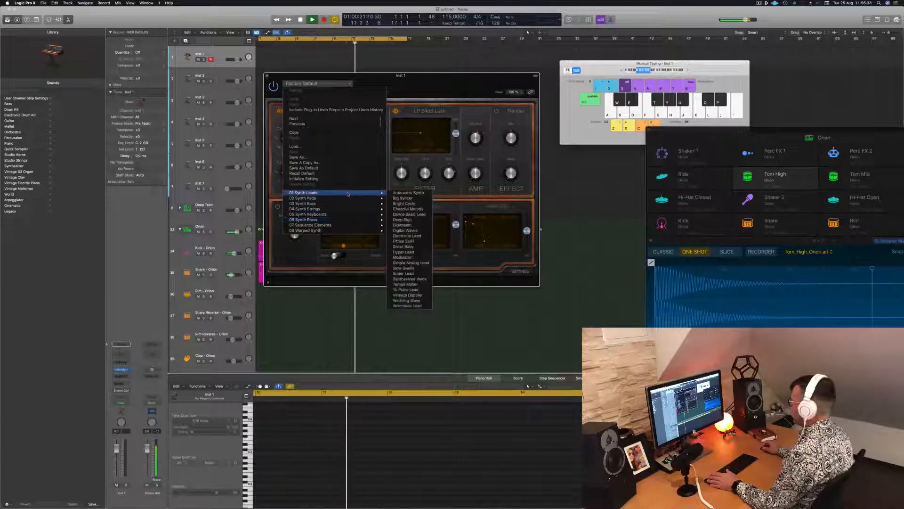
left_click(408, 193)
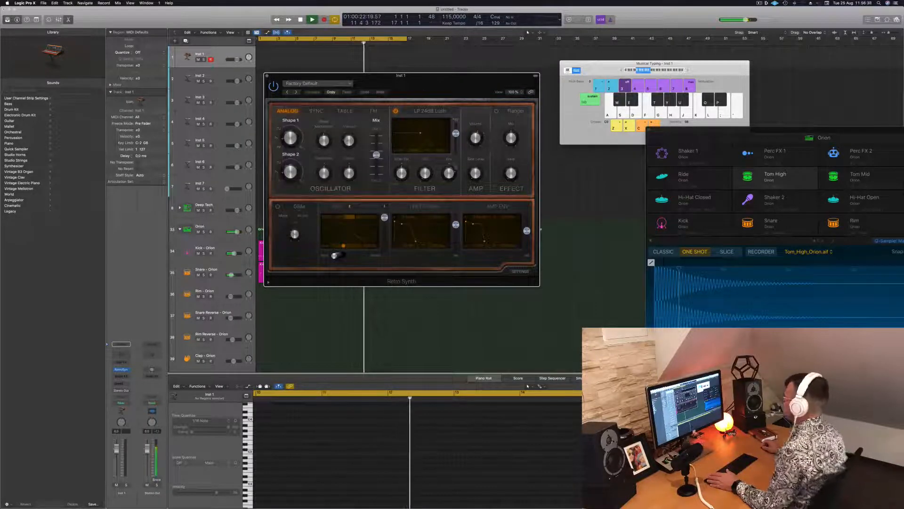
left_click_drag(455, 82, 538, 171)
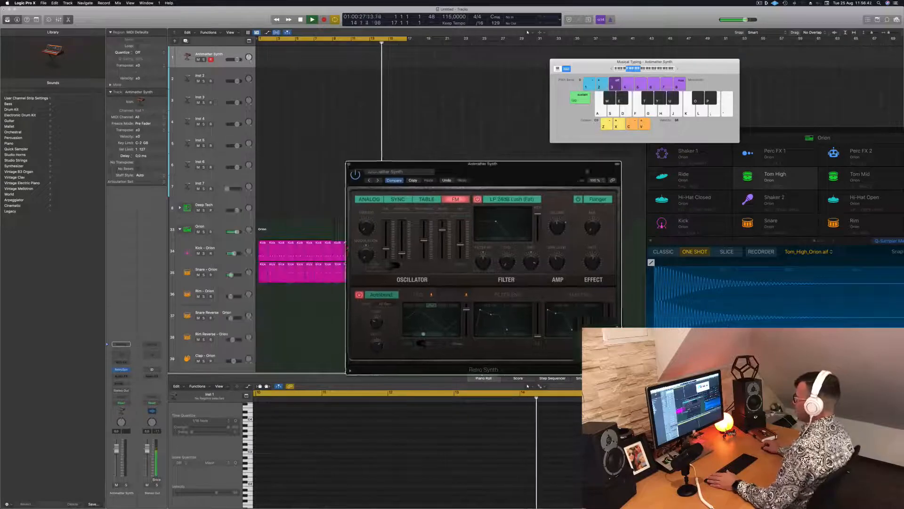
left_click_drag(381, 163, 426, 160)
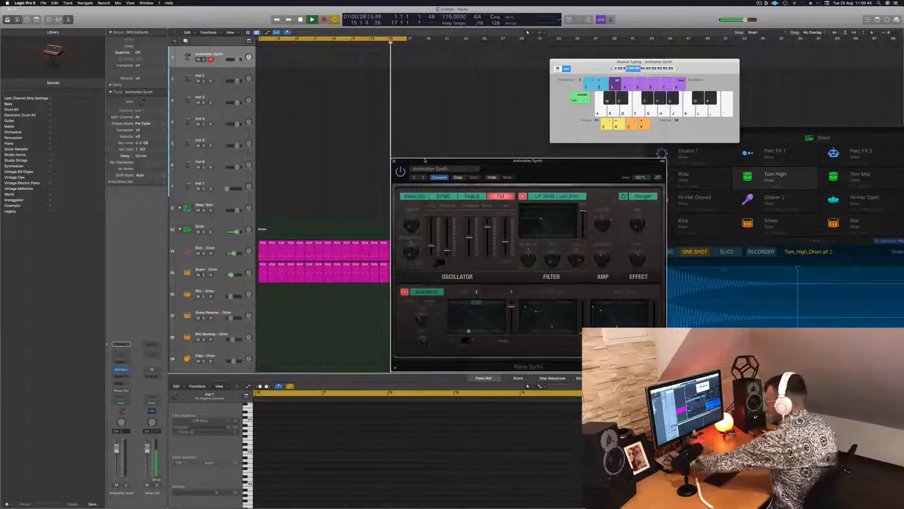
left_click(223, 52)
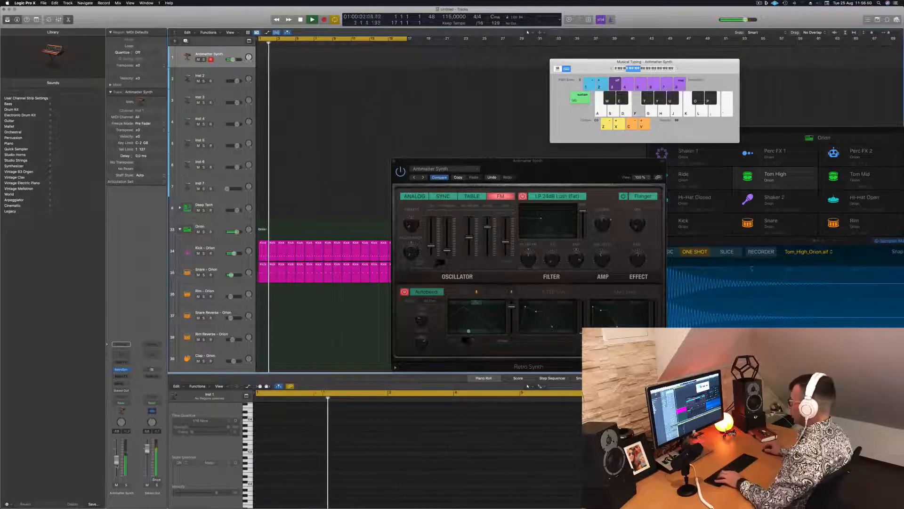
left_click_drag(553, 181, 442, 105)
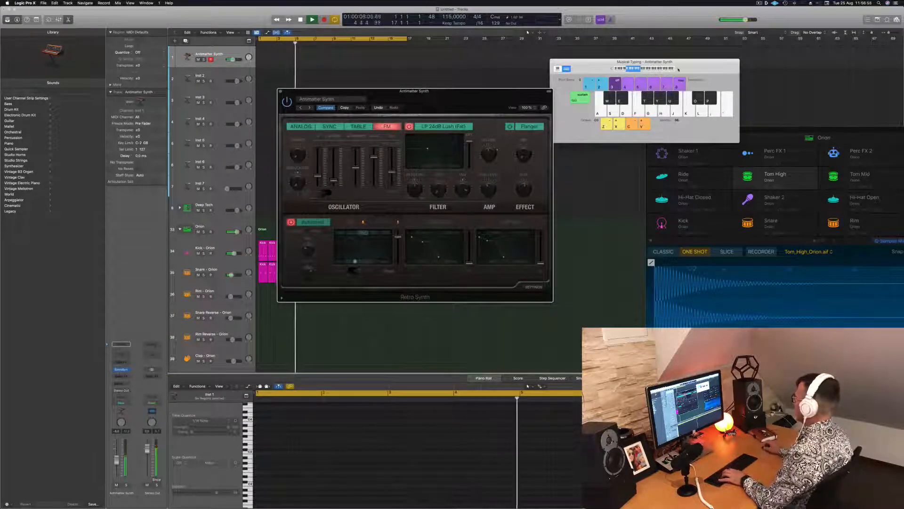
Raise the Musical Typing range by one octave and audition the Antimatter Synth sound over the beat.
left_click(678, 69)
key("d")
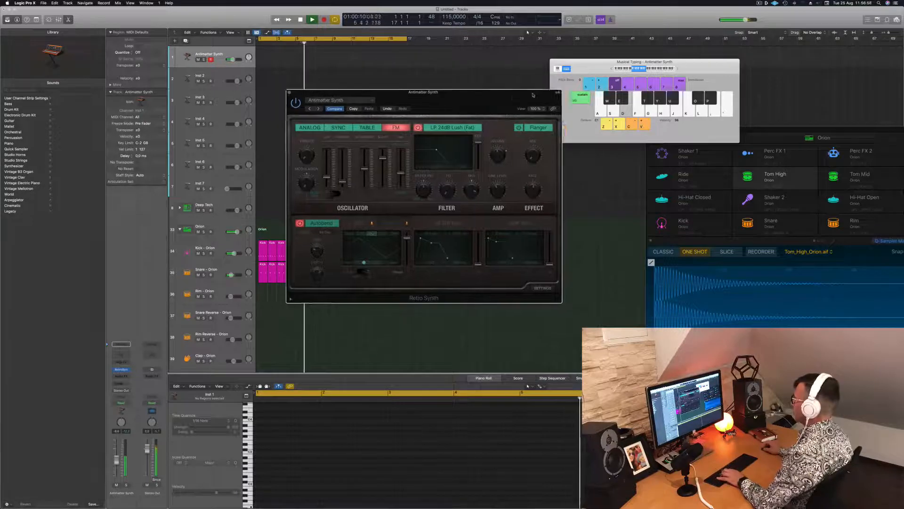
left_click_drag(312, 109, 382, 102)
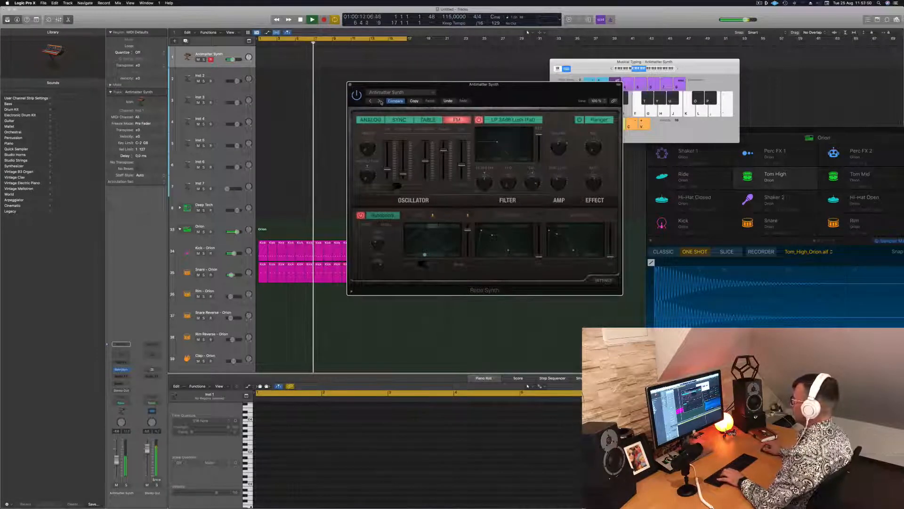
key("g")
Switch Retro Synth to the Big Syncer preset, raise the Musical Typing range another octave and audition a few notes.
left_click(379, 101)
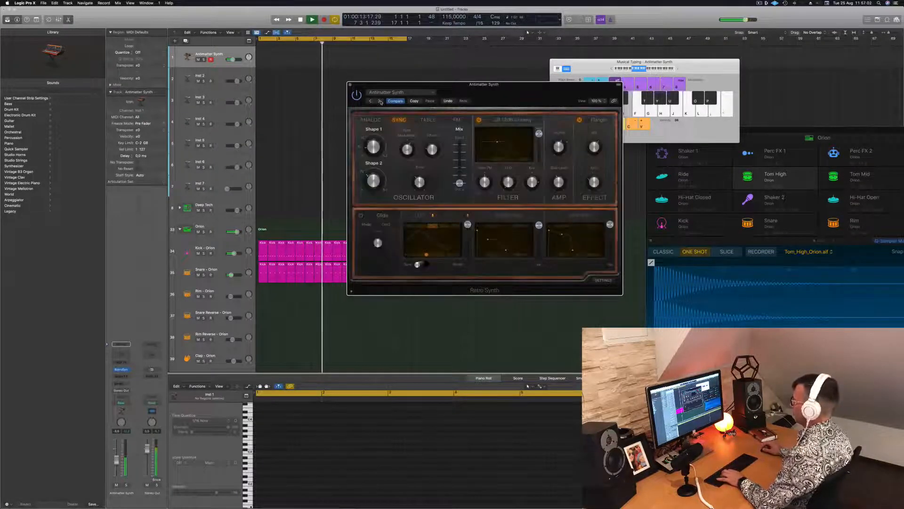
key("g")
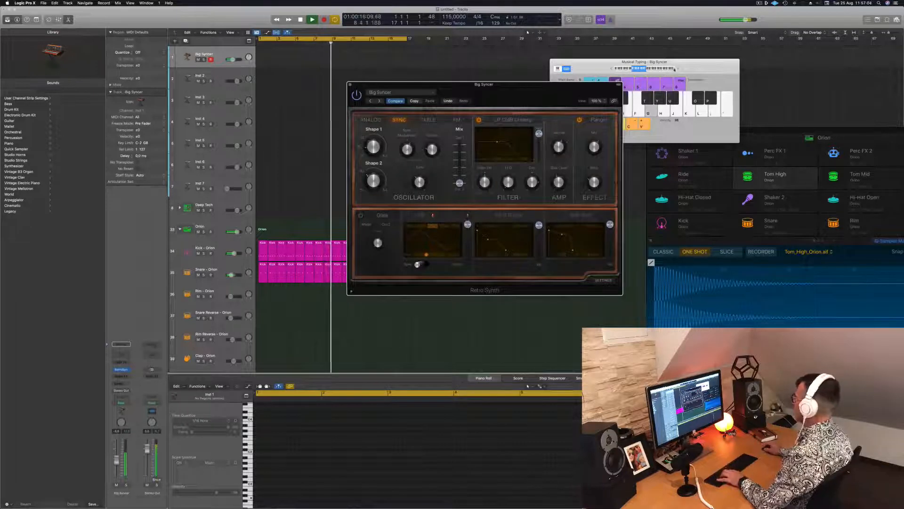
left_click(678, 69)
key("h")
key("d")
key("a")
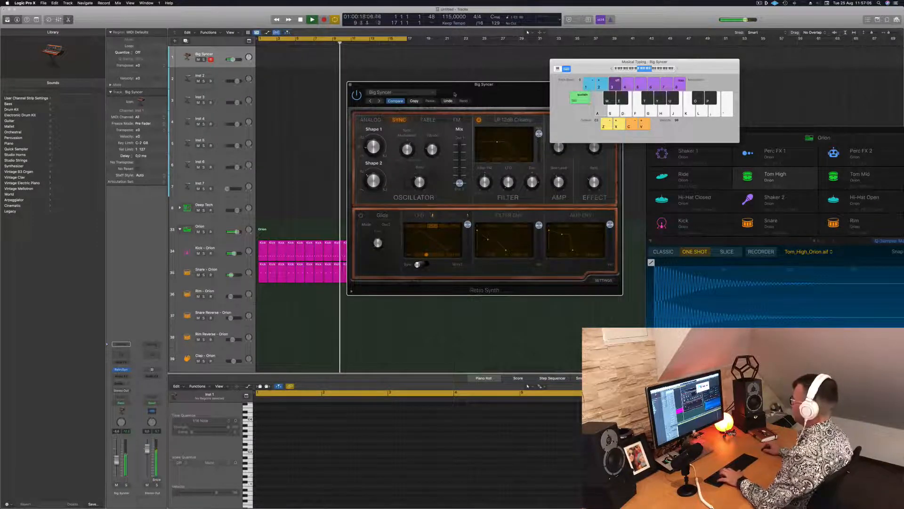
key("a")
key("d")
key("f")
Switch Retro Synth to the Bright Cycle preset and audition it with a few notes over the beat.
left_click(380, 101)
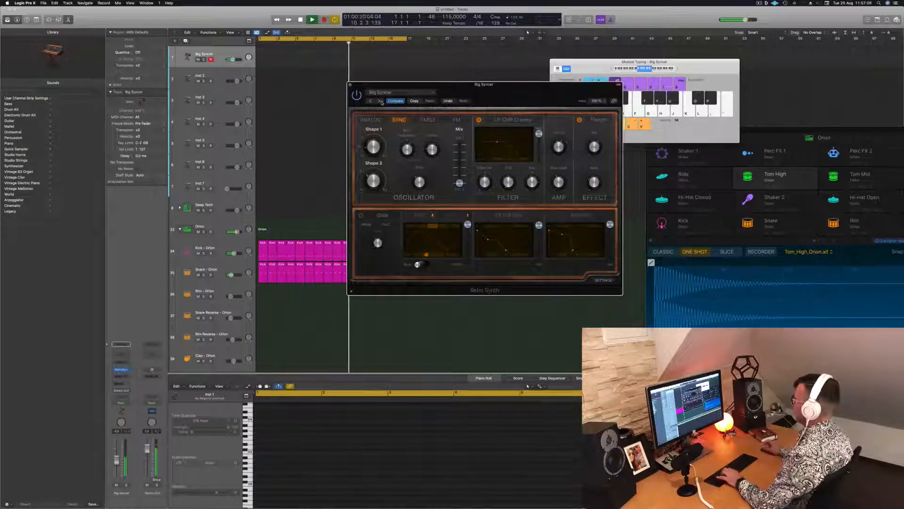
left_click_drag(519, 91, 471, 110)
key("d")
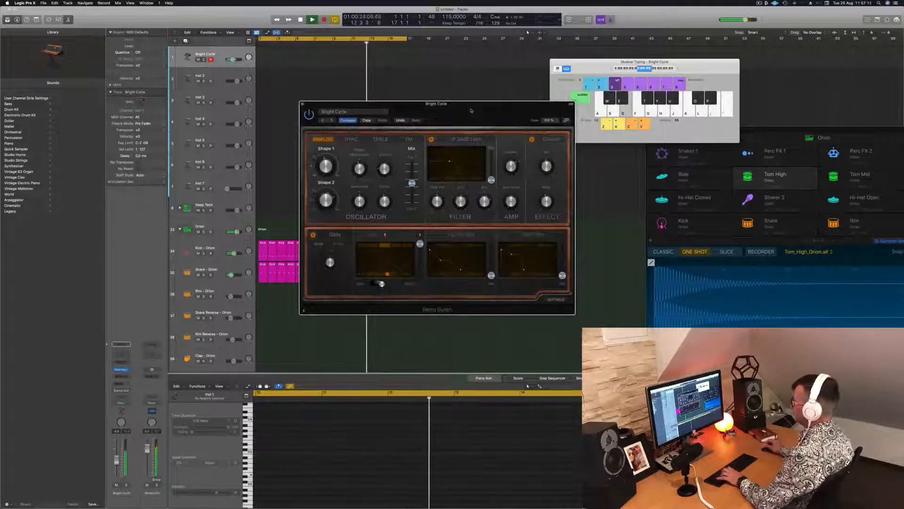
key("a")
key("d")
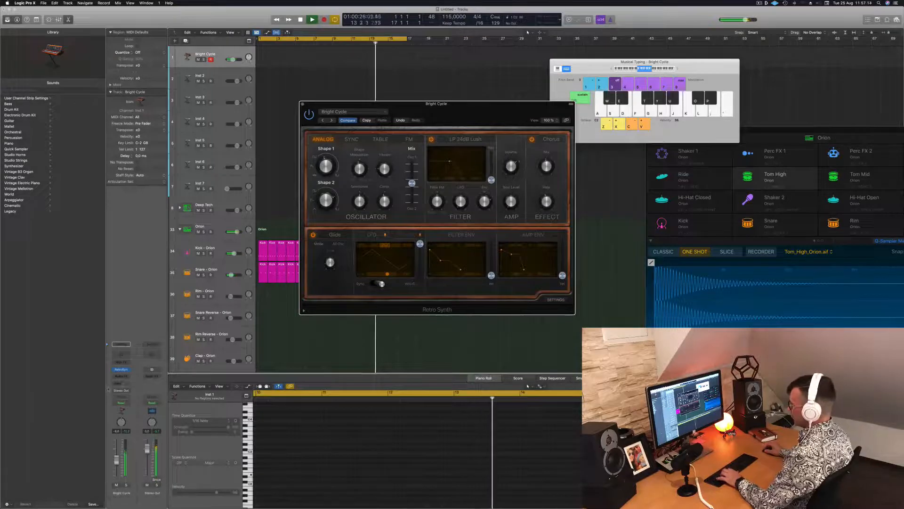
Add a send to Bus 8 on the Bright Cycle channel strip.
left_click(121, 382)
mouse_move(121, 391)
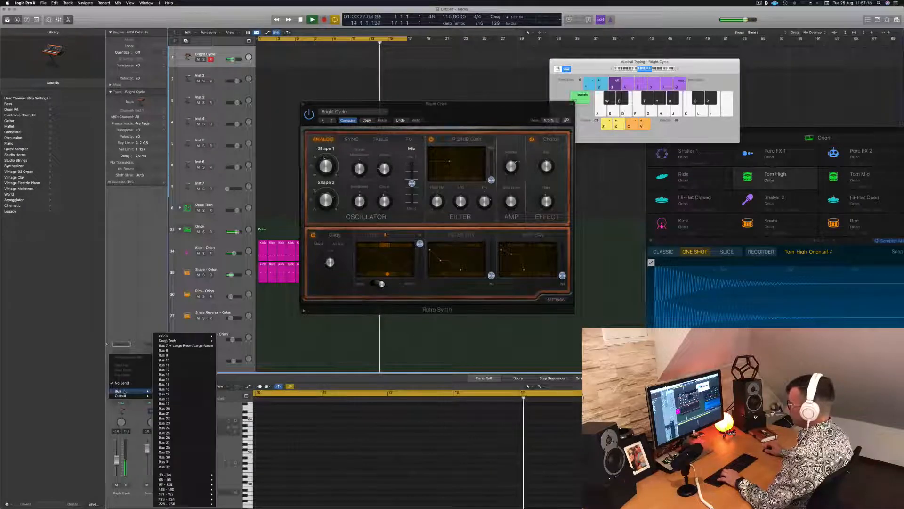
left_click(187, 351)
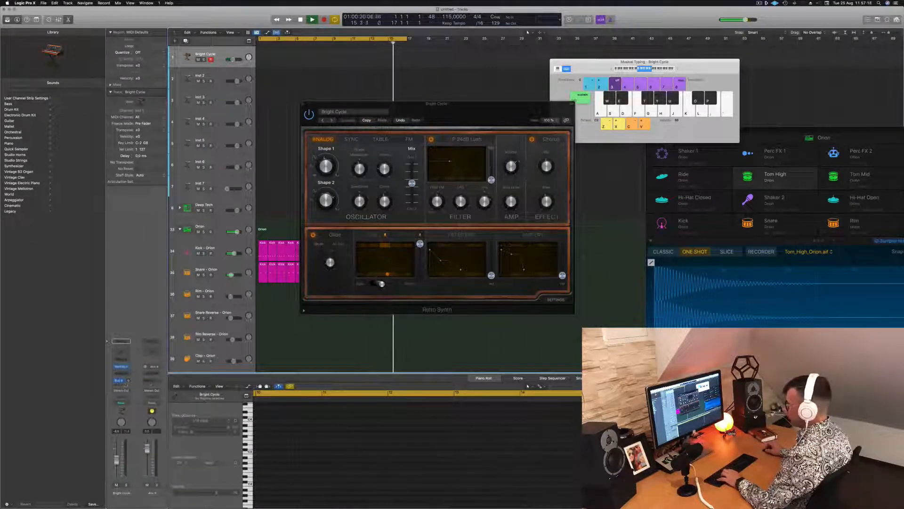
Insert the SilverVerb reverb on the Aux 8 return channel.
left_click(153, 374)
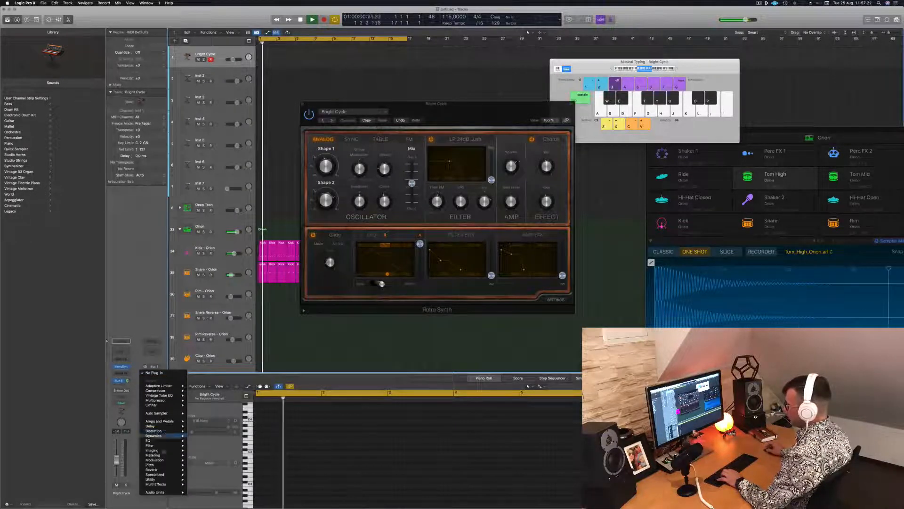
mouse_move(167, 431)
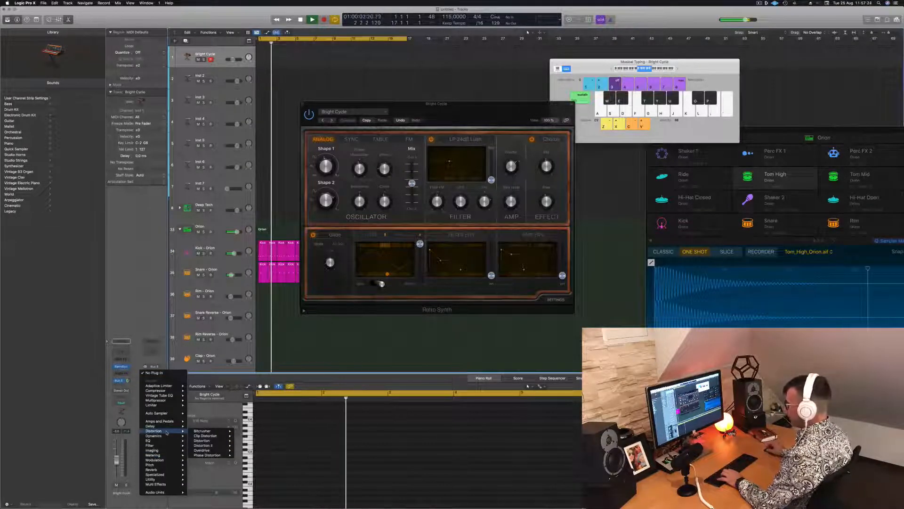
mouse_move(160, 469)
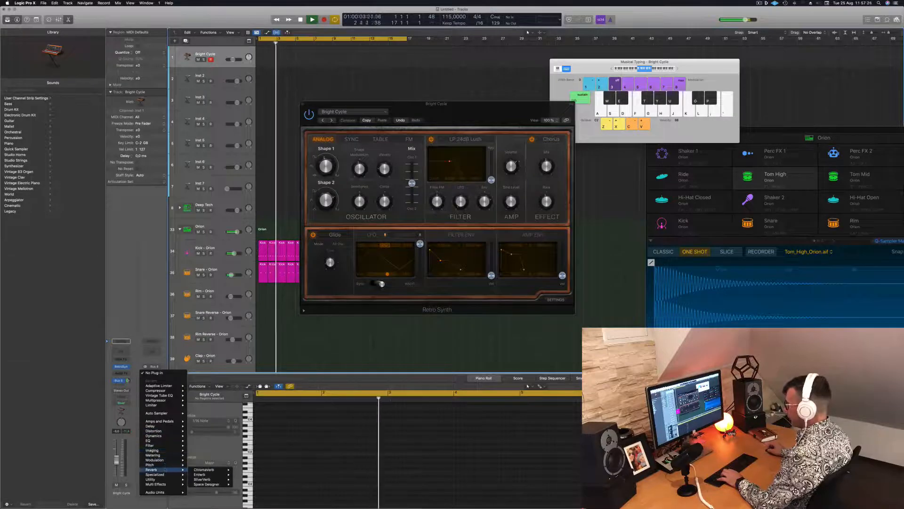
left_click(218, 479)
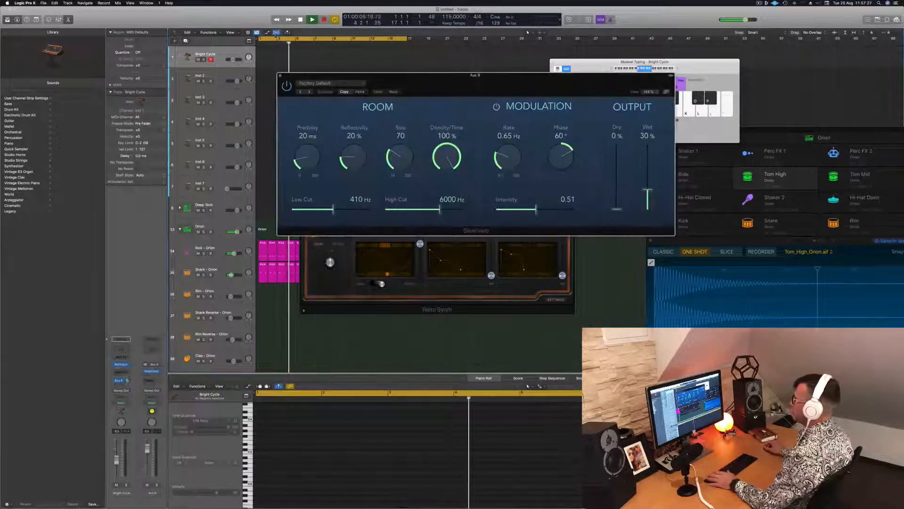
Load the grandiose preset in SilverVerb and close the plug-in window.
left_click_drag(342, 75, 265, 67)
left_click(266, 75)
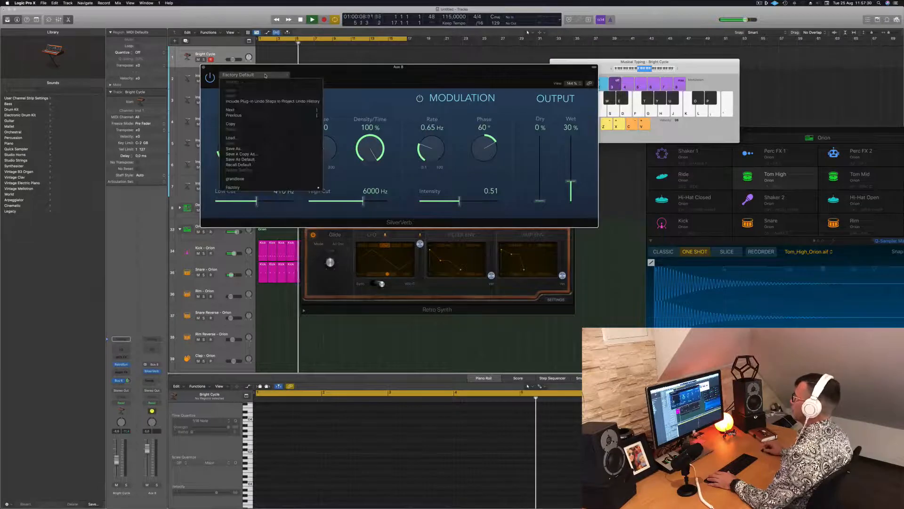
left_click(234, 179)
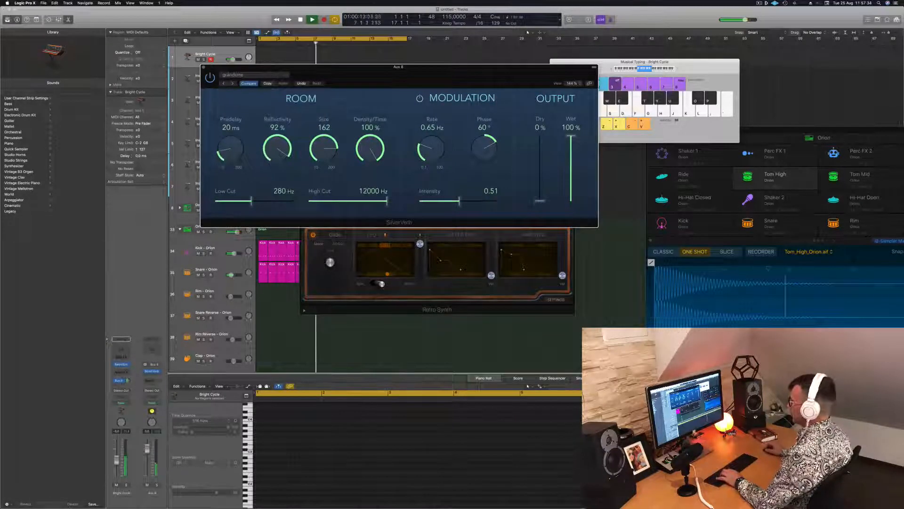
left_click_drag(445, 75, 599, 147)
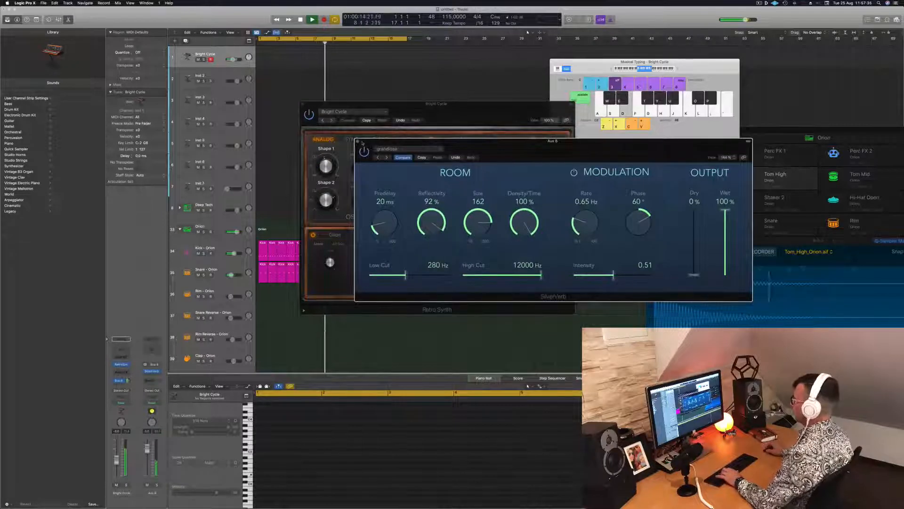
key("super+w")
Try Retro Synth's Sync oscillator mode on the Bright Cycle sound and audition a few notes over the beat.
left_click_drag(393, 108, 508, 166)
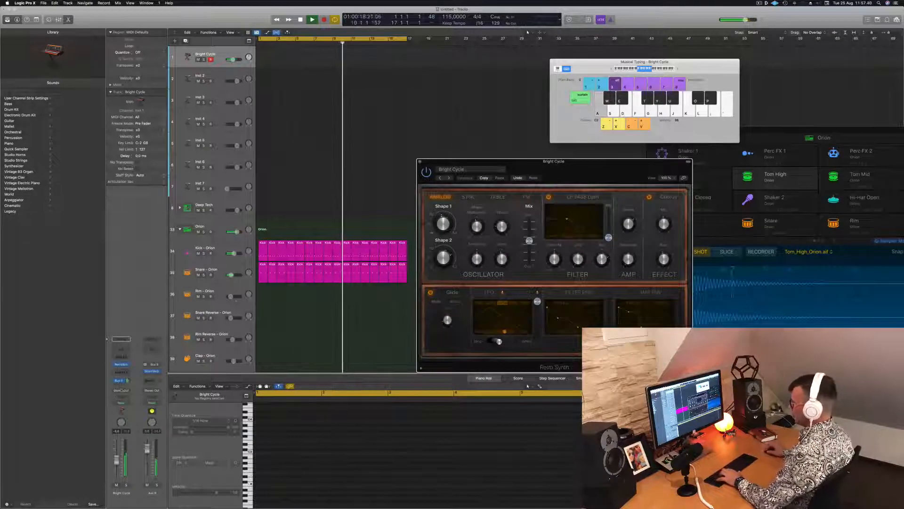
key("a")
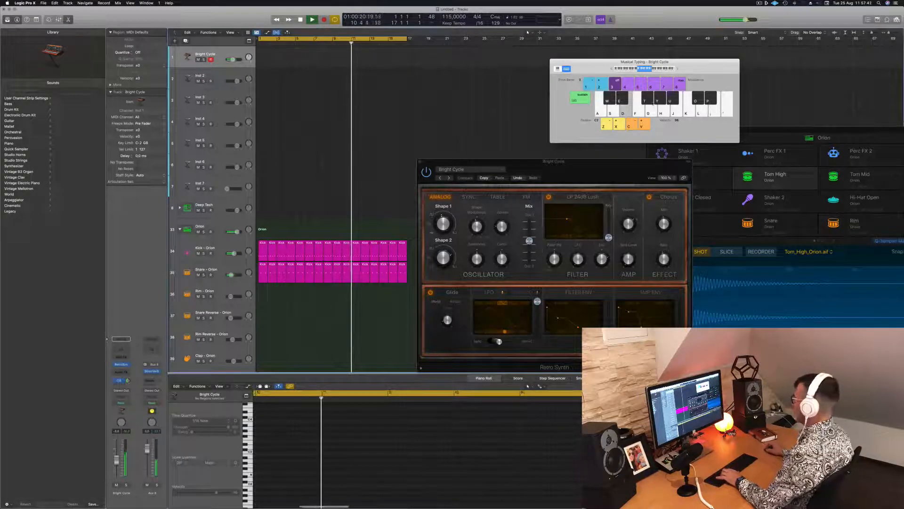
left_click_drag(581, 169, 495, 145)
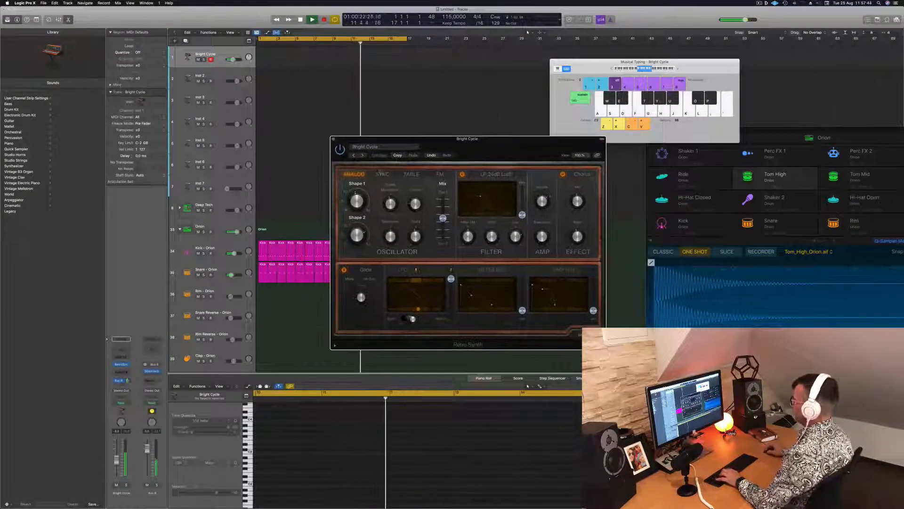
left_click(383, 174)
key("d")
key("f")
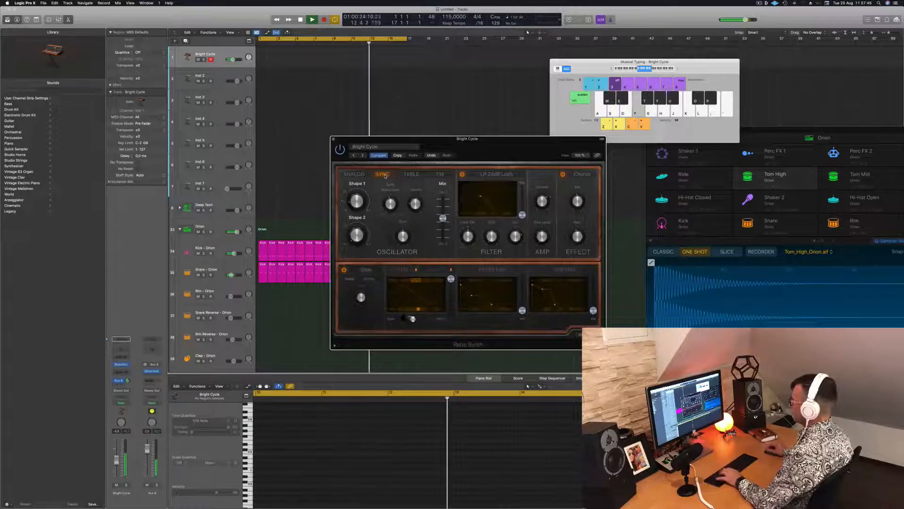
key("a")
Try Retro Synth's Table oscillator mode and audition it with a few notes.
left_click(410, 175)
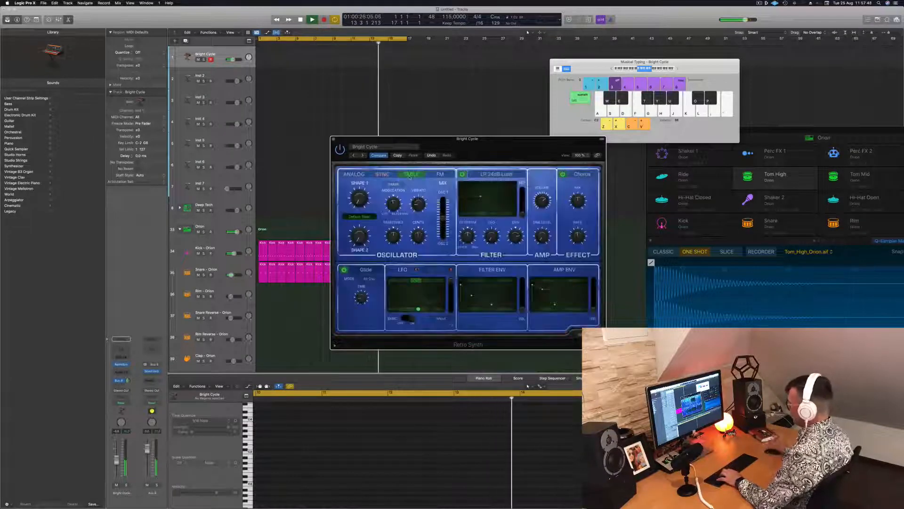
key("d")
key("f")
key("g")
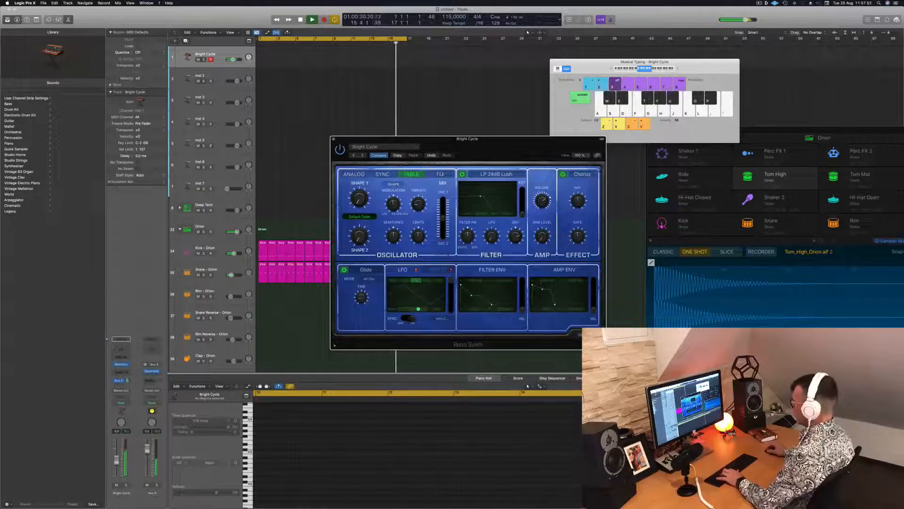
Compare the FM, Analog and Sync oscillator modes and set Retro Synth back to Analog.
left_click(440, 175)
left_click(350, 175)
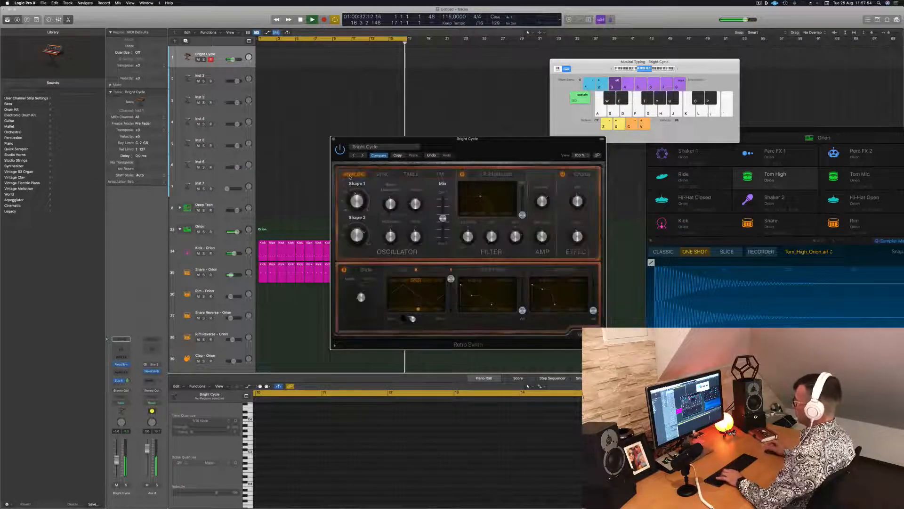
left_click(382, 174)
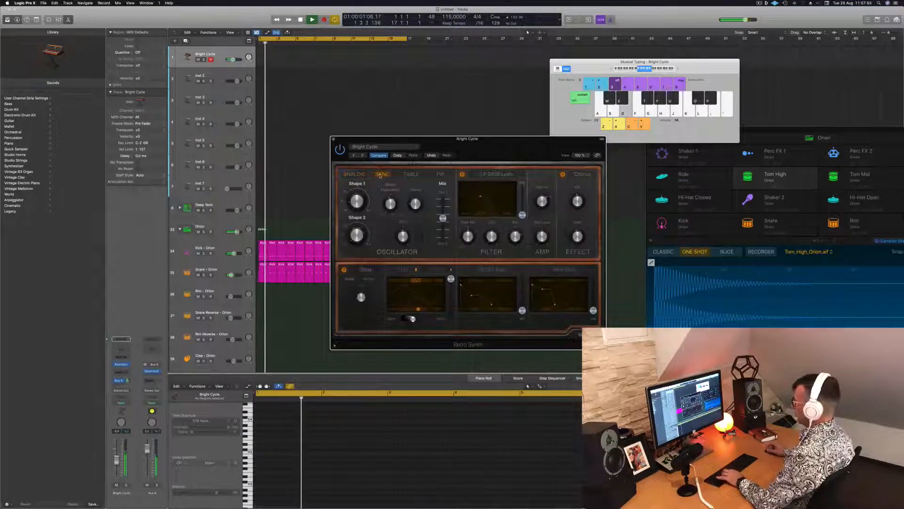
left_click(355, 175)
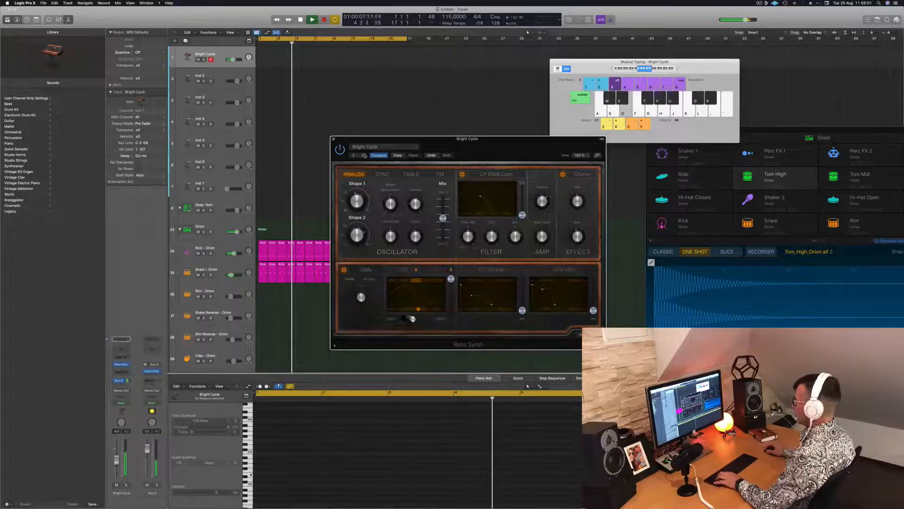
Step through the Retro Synth presets from Cheerful Melody to Fifties SciFi, auditioning each over the beat.
left_click_drag(507, 145, 489, 94)
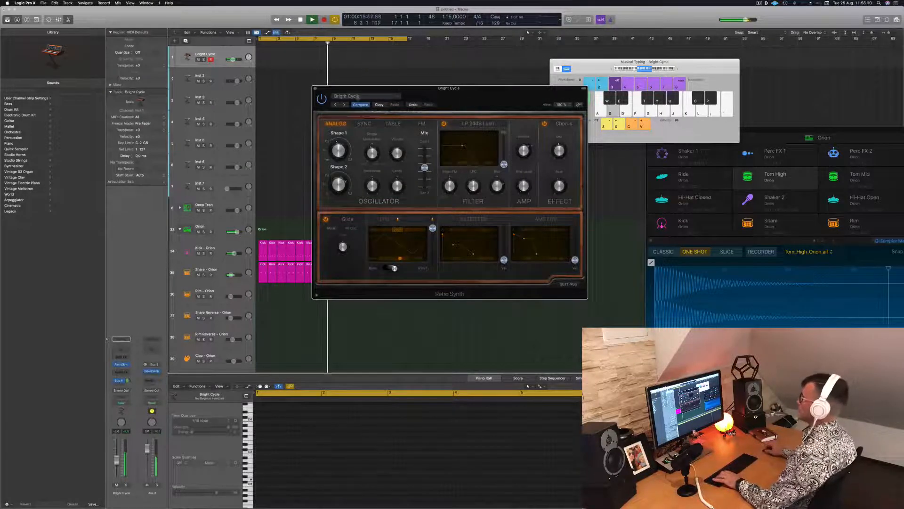
left_click(345, 105)
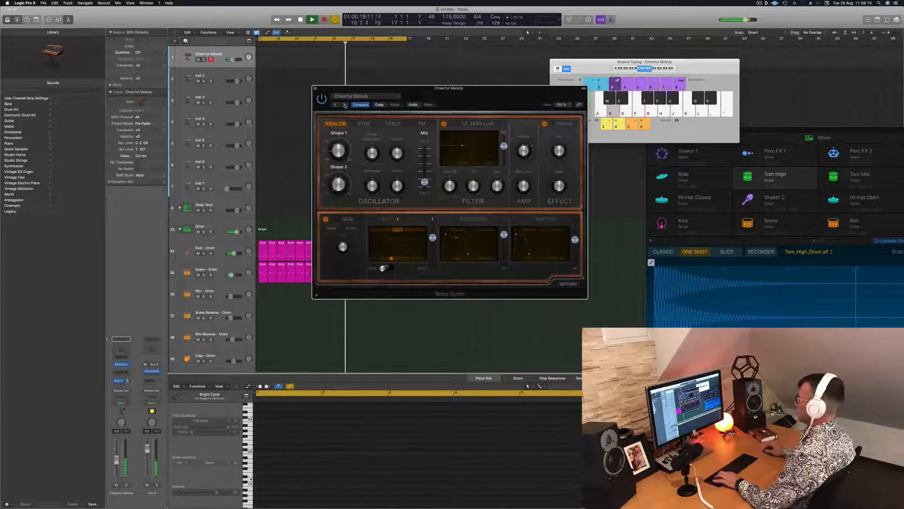
left_click(345, 105)
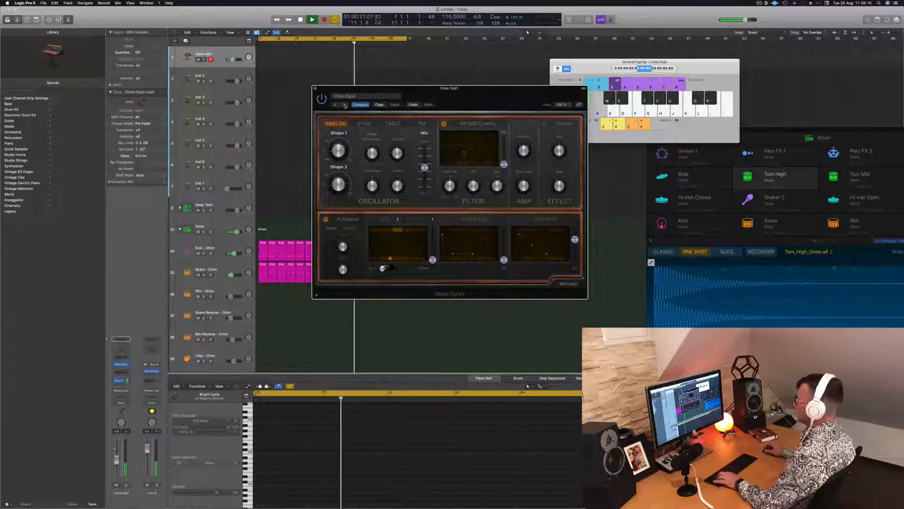
left_click(345, 105)
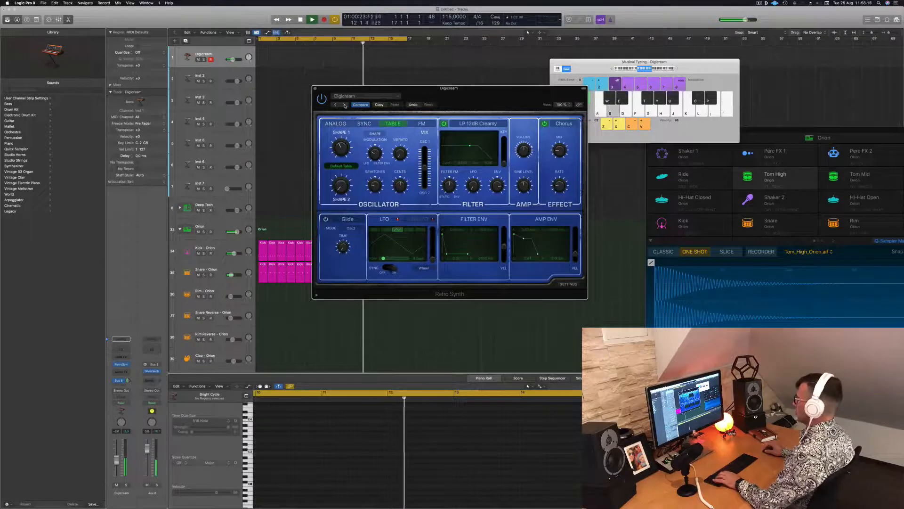
left_click(344, 105)
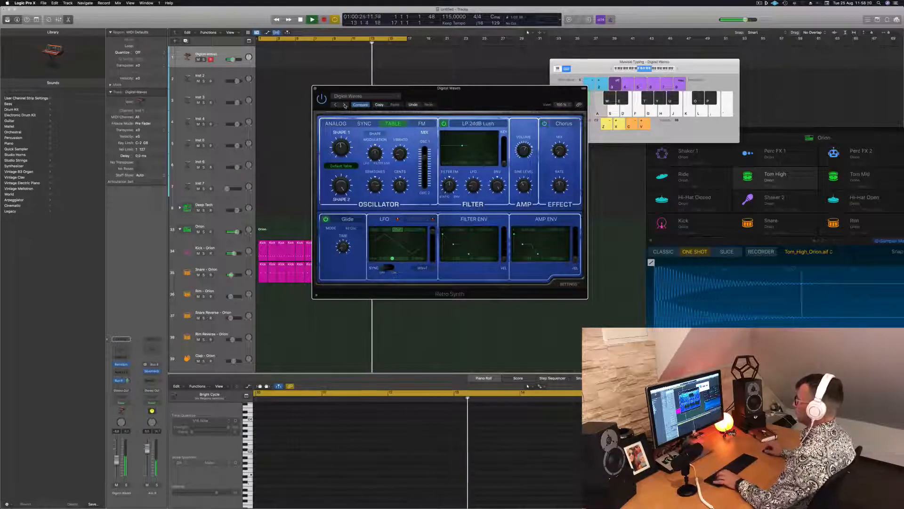
left_click(345, 105)
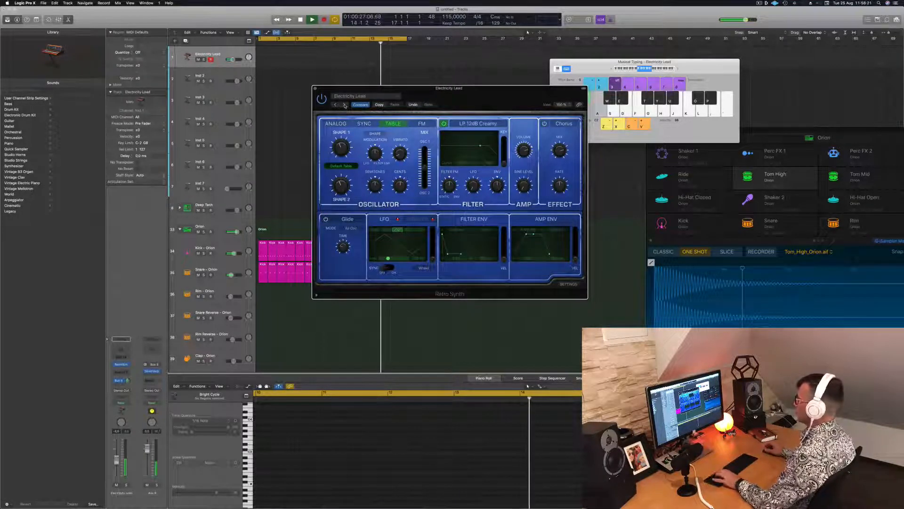
left_click(345, 105)
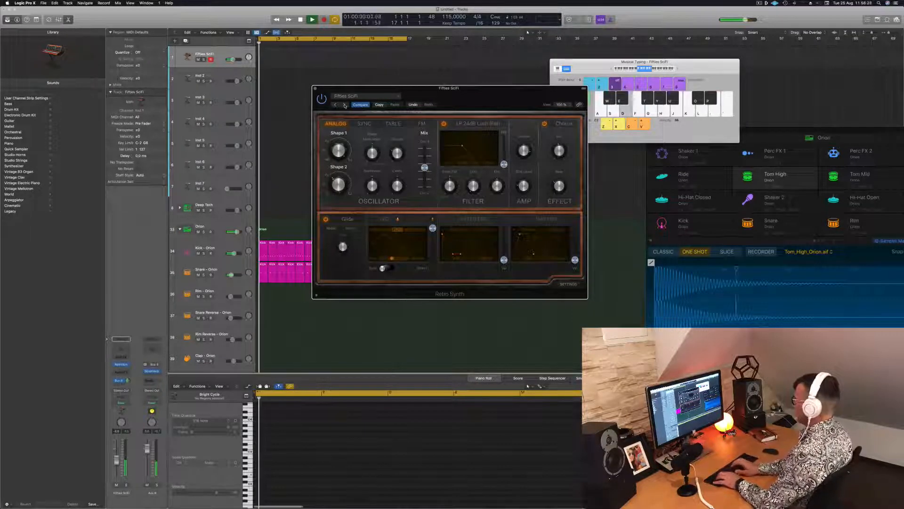
Continue through the Growl Baby, Hyper Lead and Modulator presets and settle on the Super Lead preset in Retro Synth.
left_click(345, 105)
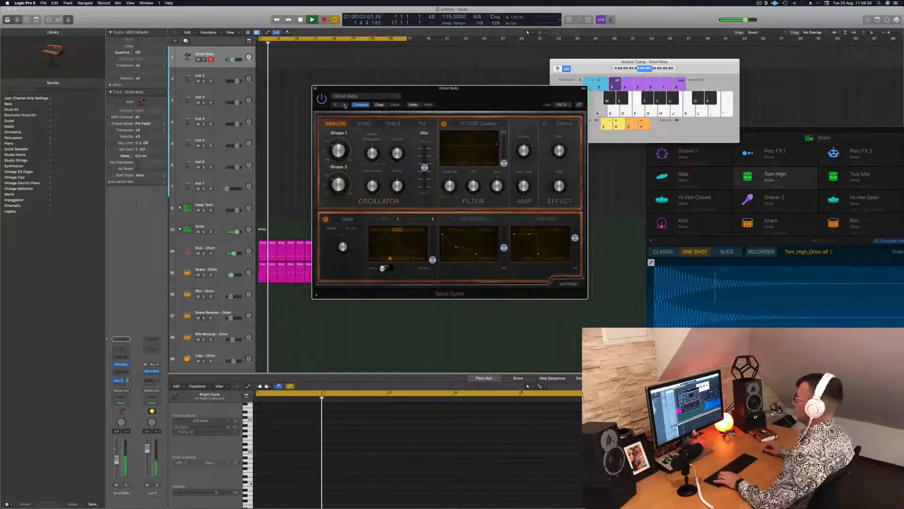
left_click(345, 105)
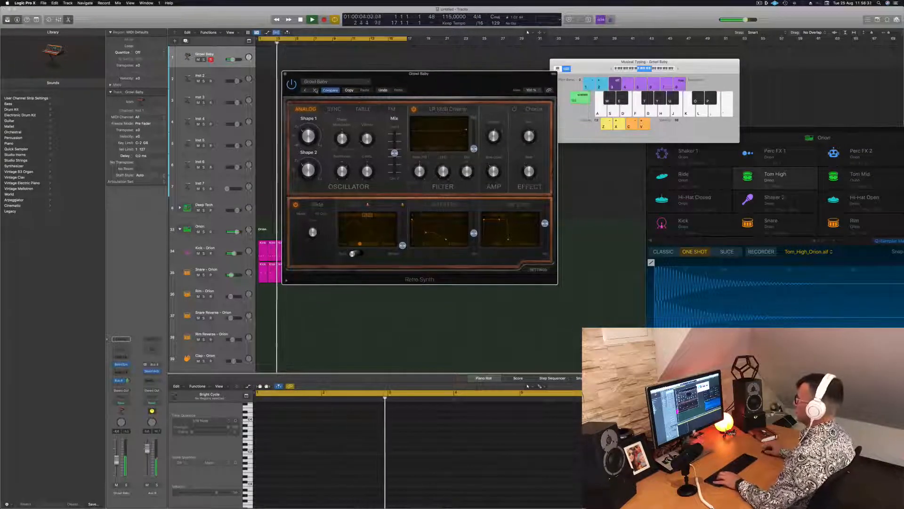
left_click(315, 90)
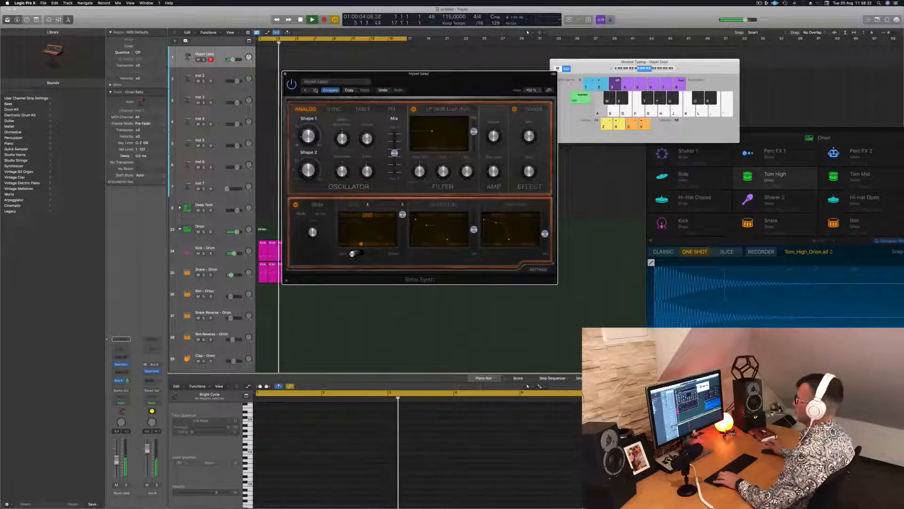
left_click(316, 90)
left_click(315, 90)
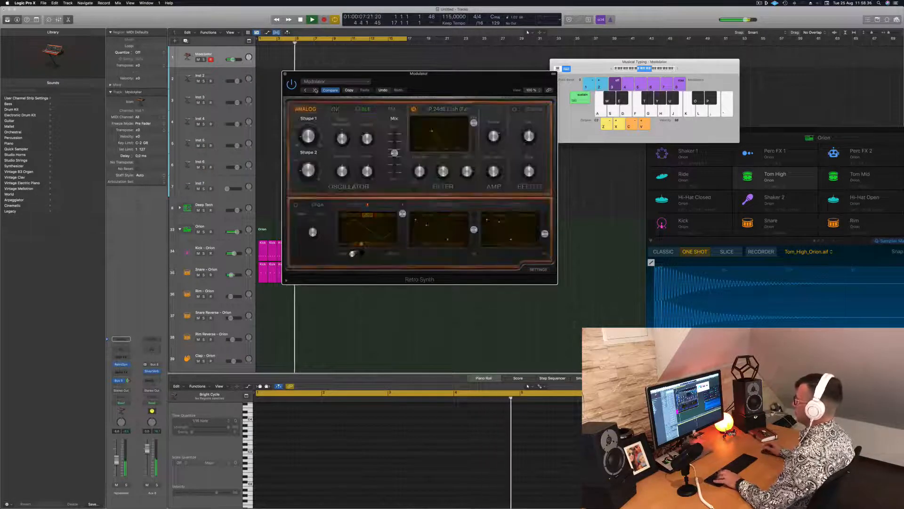
left_click(316, 90)
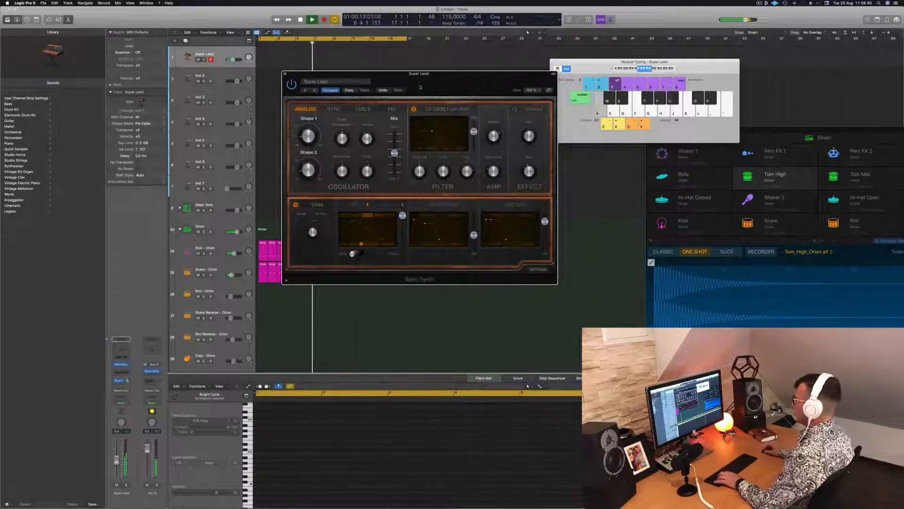
left_click_drag(420, 87, 491, 88)
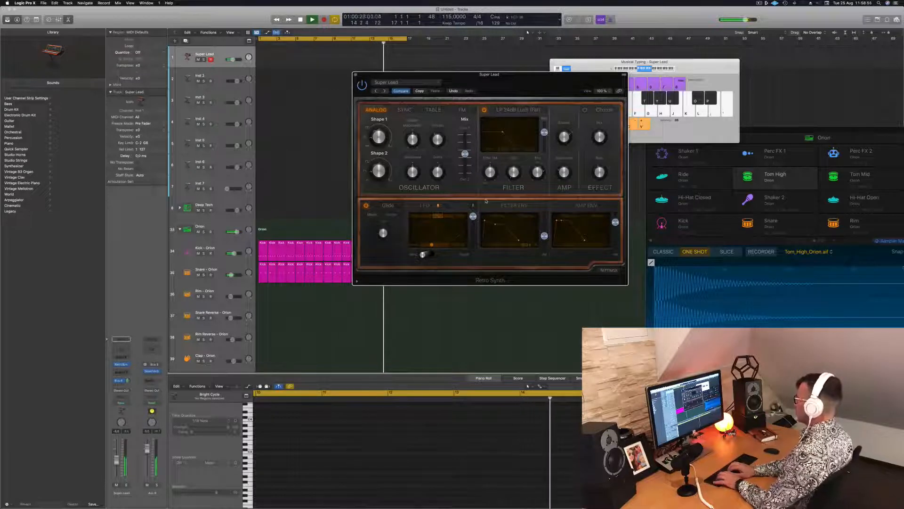
Record a short lead melody on the Super Lead track over the beat with Musical Typing, stopping after about four bars.
key("r")
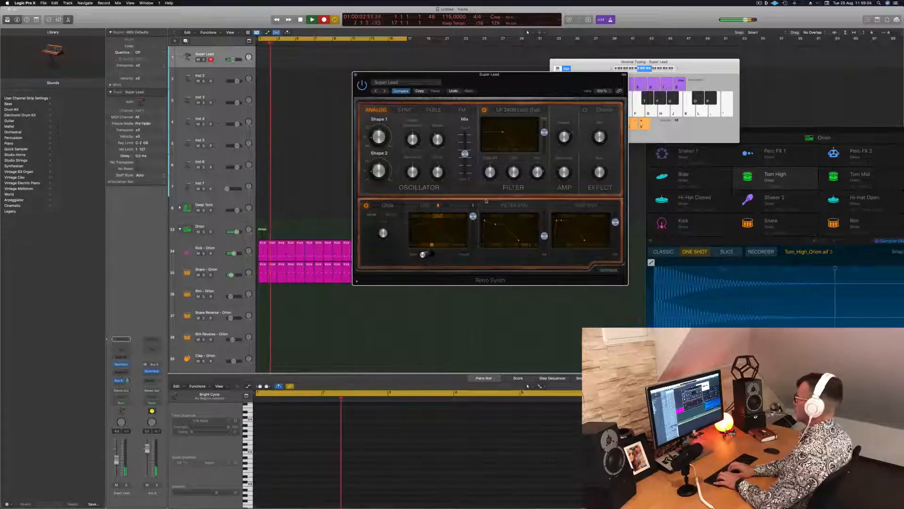
key("a")
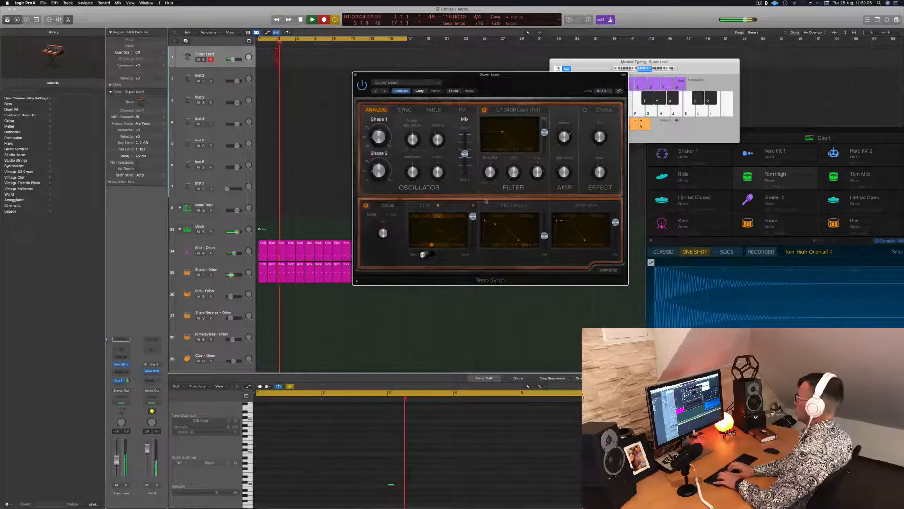
key("d")
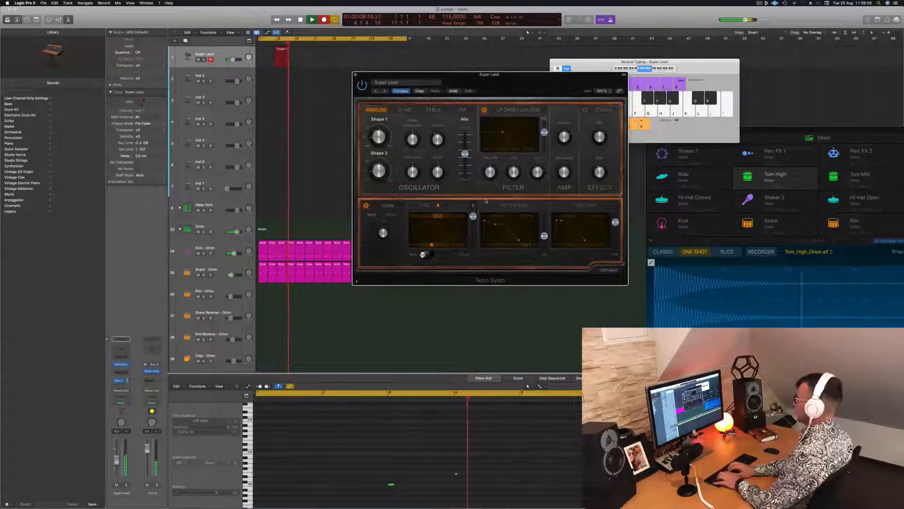
key("k")
key("j")
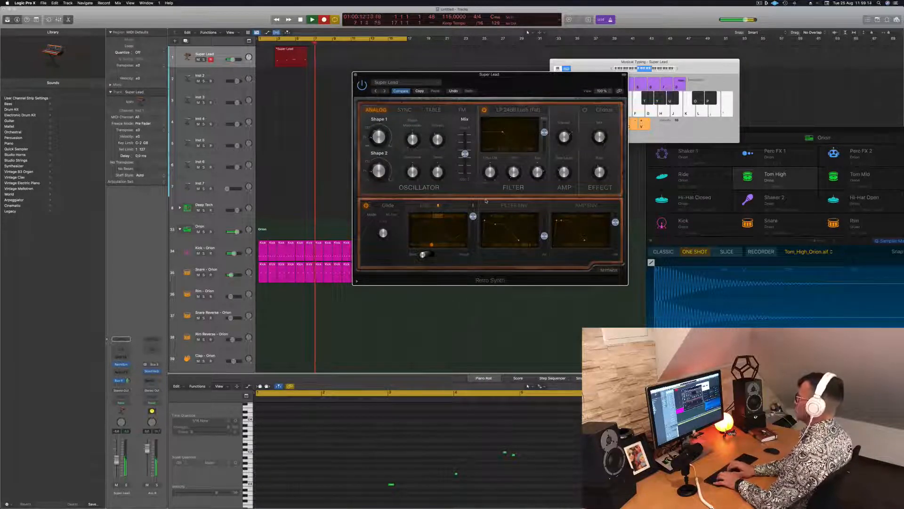
key("space")
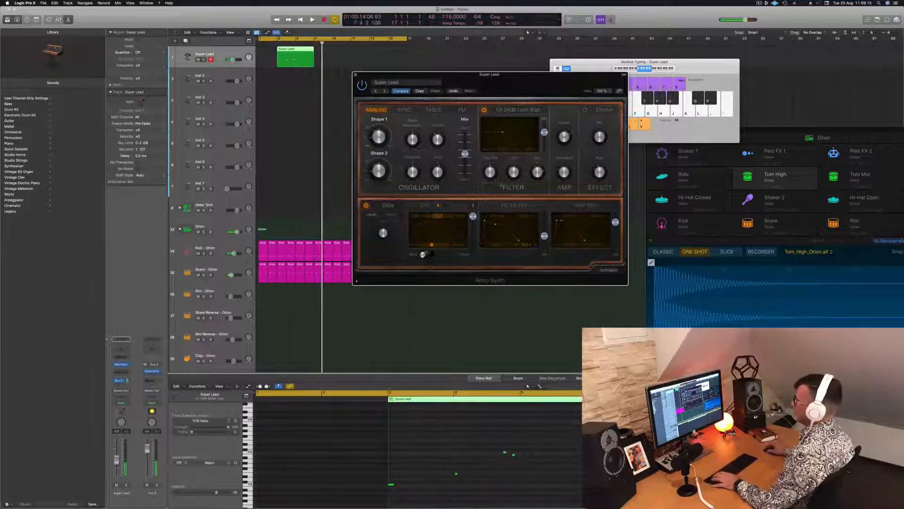
Move the recorded Super Lead region to bar 1 and play it back with the beat.
left_click_drag(298, 53, 277, 52)
key("space")
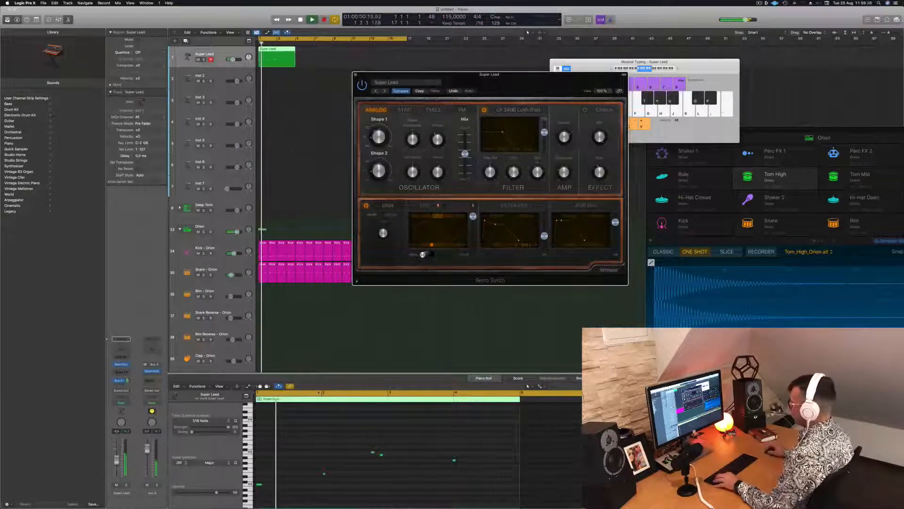
Quantize the Super Lead region's notes to the 1/16 Note grid in the Piano Roll and play the melody back.
key("space")
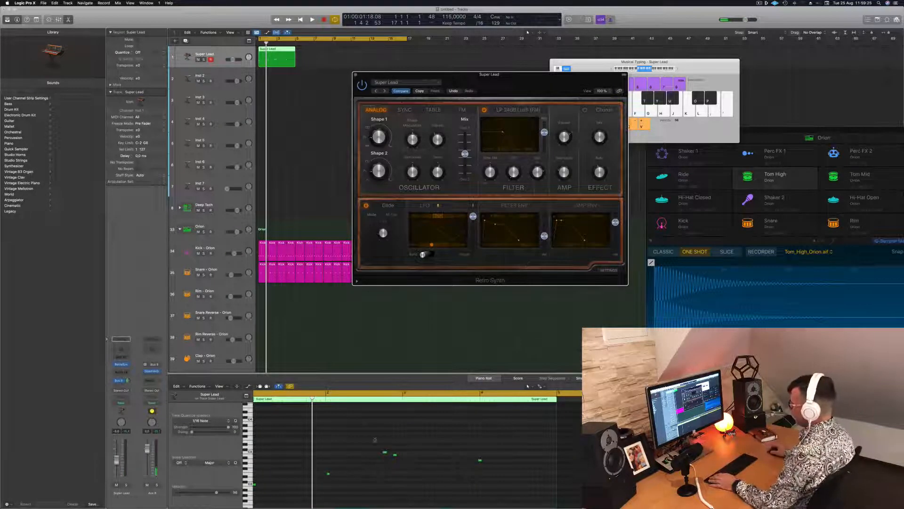
left_click(336, 466)
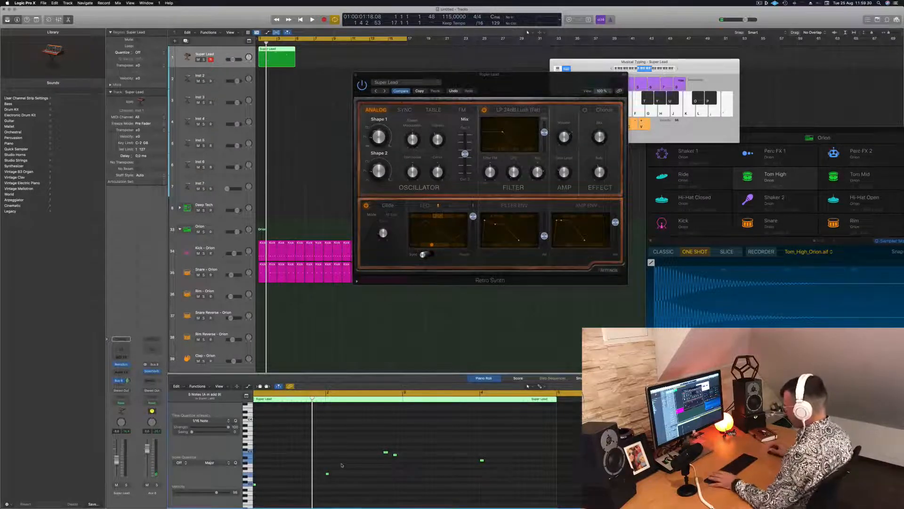
key("space")
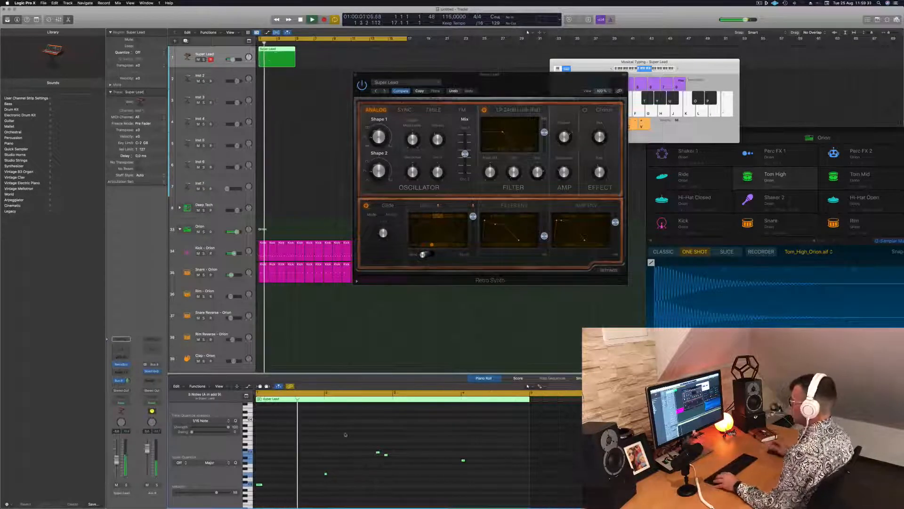
scroll(332, 431, "right", 3)
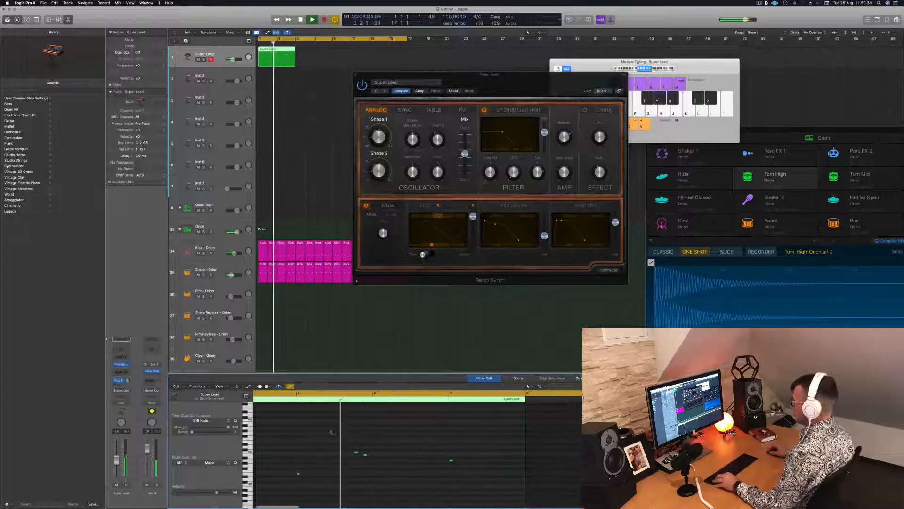
scroll(329, 432, "left", 3)
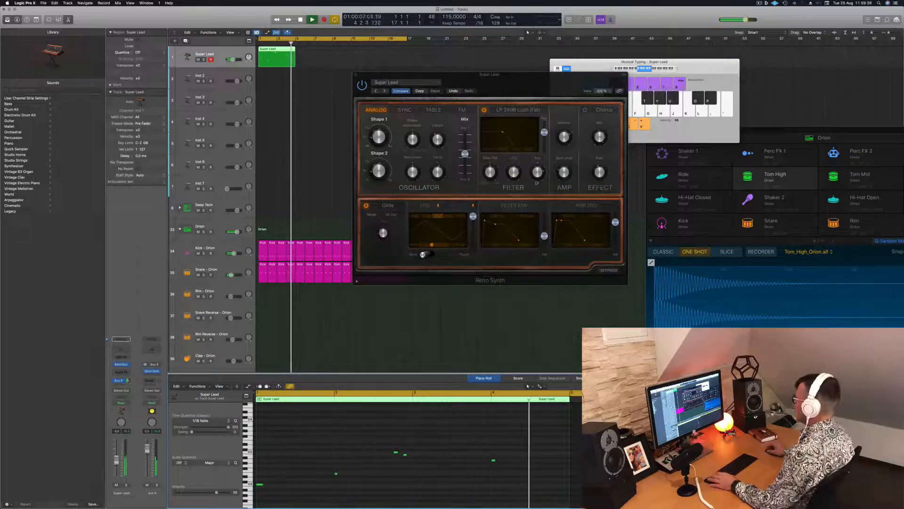
Shorten the filter envelope's decay slightly in the Super Lead Retro Synth and replay the melody with the beat from bar 1.
left_click_drag(519, 240, 512, 241)
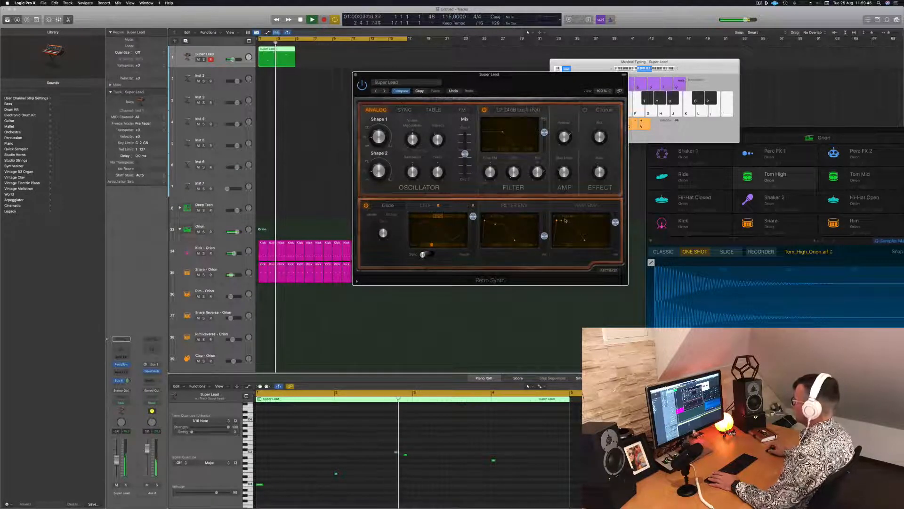
left_click_drag(530, 72, 592, 48)
key("Return")
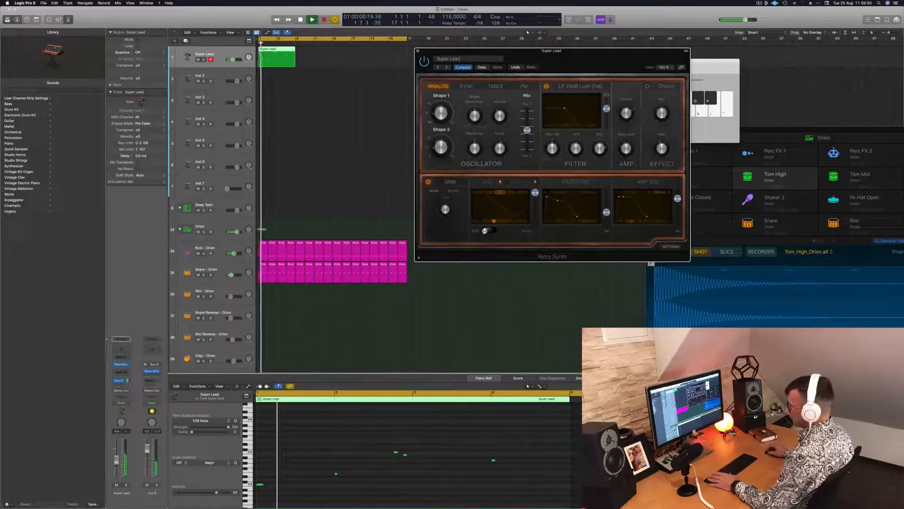
left_click(395, 447)
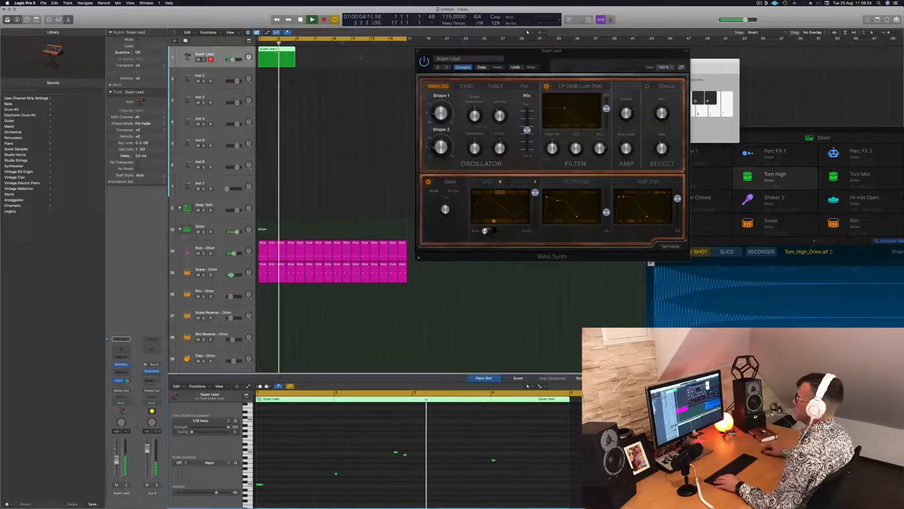
Copy the four-bar Super Lead region until the melody fills all sixteen bars, and close the Retro Synth window.
left_click_drag(270, 53, 353, 51)
left_click(279, 54, "shift")
left_click_drag(550, 56, 517, 62)
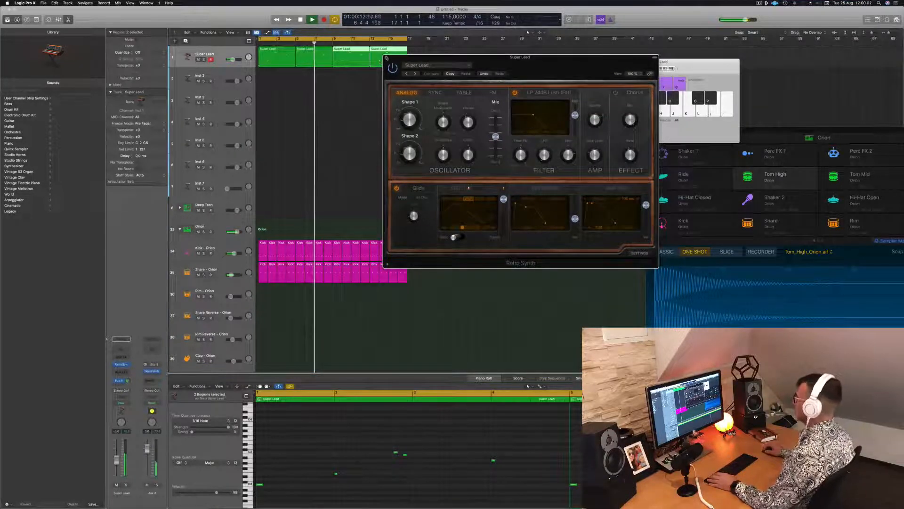
left_click(386, 55)
left_click(299, 116)
left_click(217, 55)
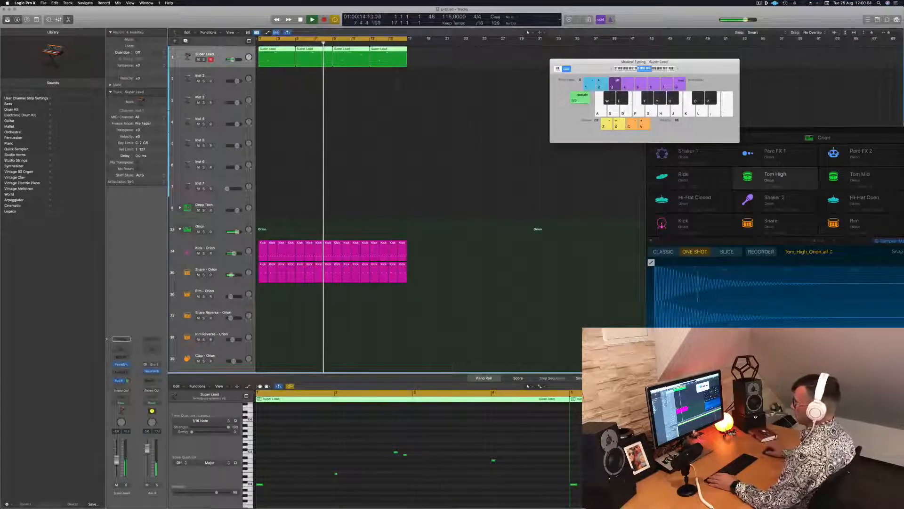
Copy the first Super Lead region onto the Inst 2 track at bar 1, open it for note editing and lower Inst 2's volume.
left_click(272, 64)
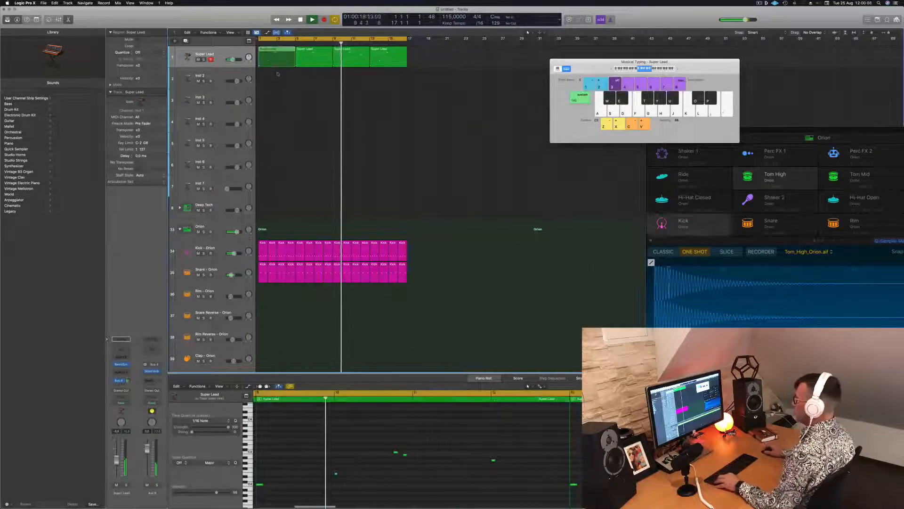
left_click_drag(280, 65, 281, 86)
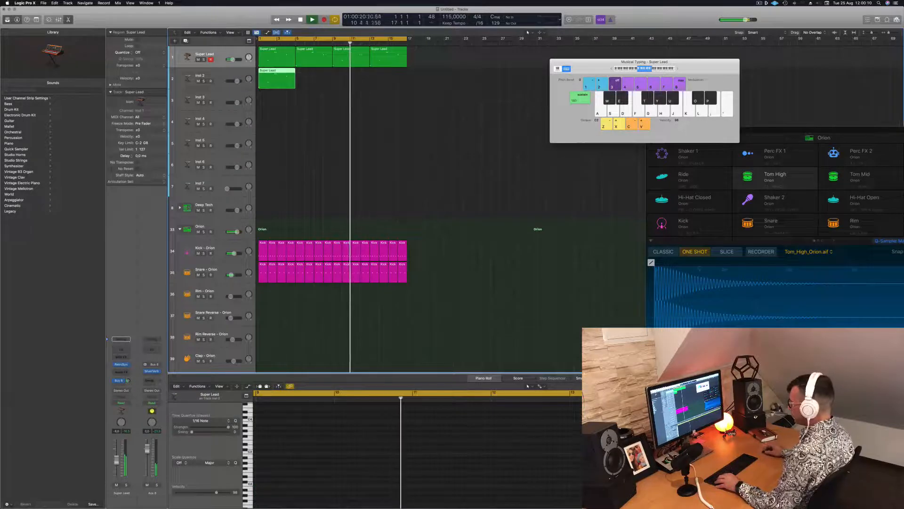
key("e")
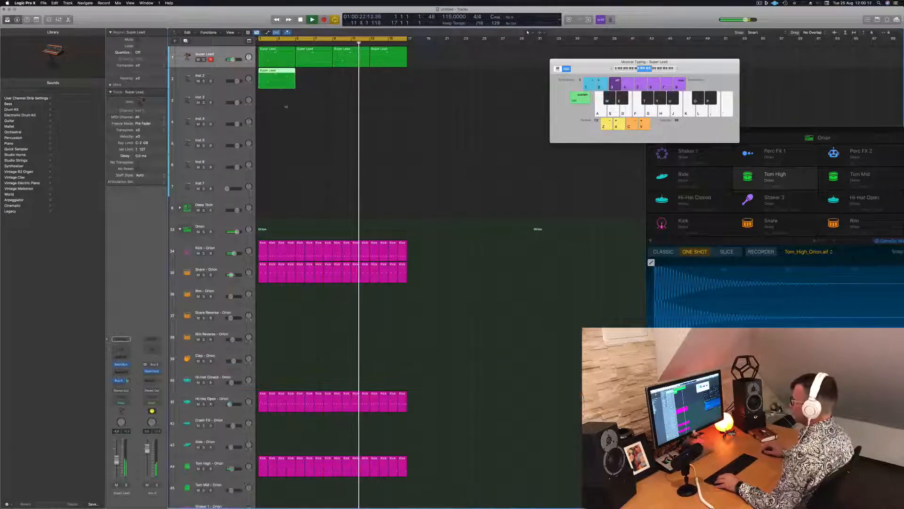
double_click(279, 71)
key("space")
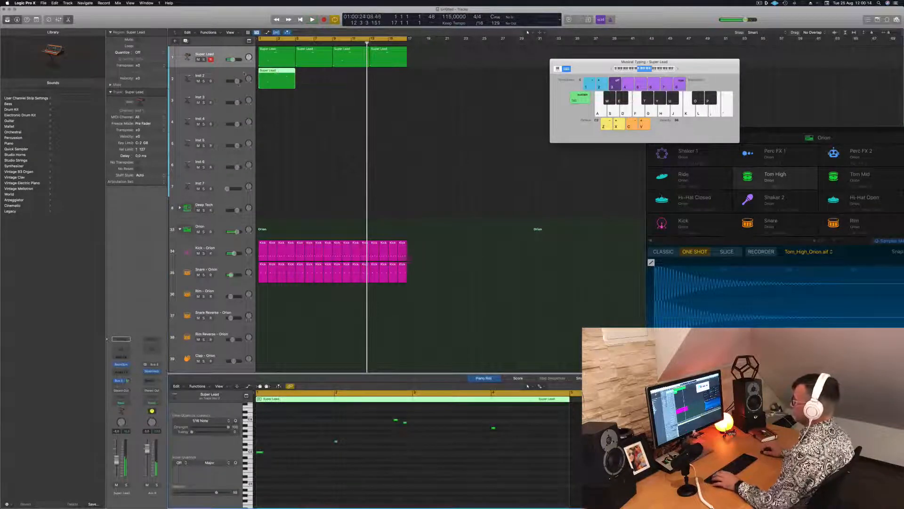
left_click_drag(237, 82, 234, 81)
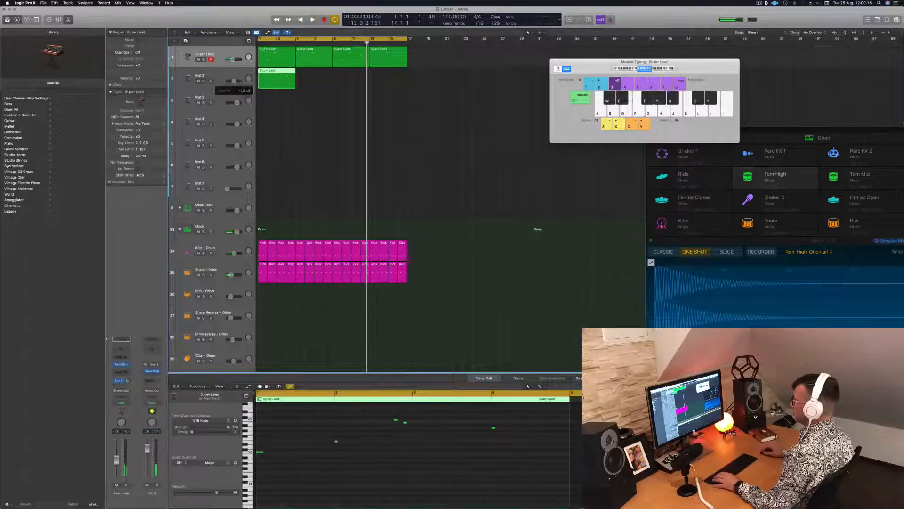
Delete the copied region's last three notes, then move the second note to bar 1 and stretch both remaining notes to one bar.
left_click(348, 477)
left_click_drag(344, 420, 476, 449)
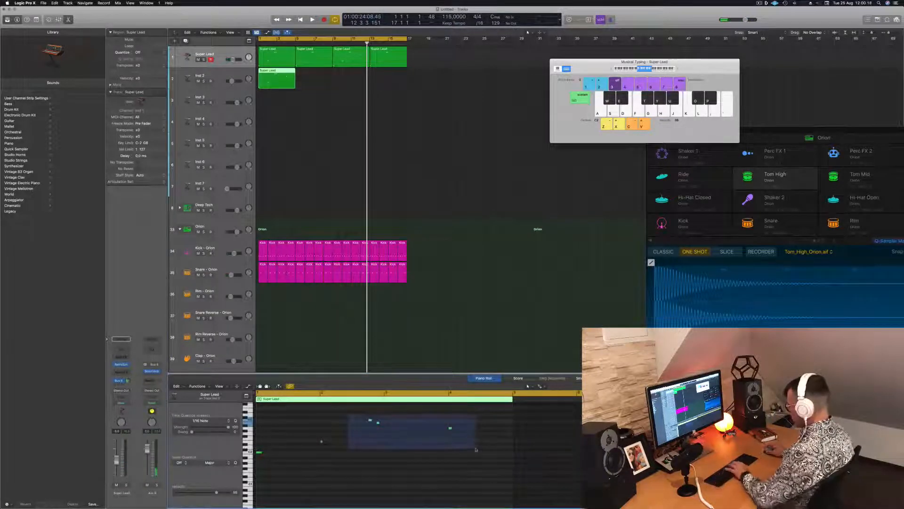
key("Delete")
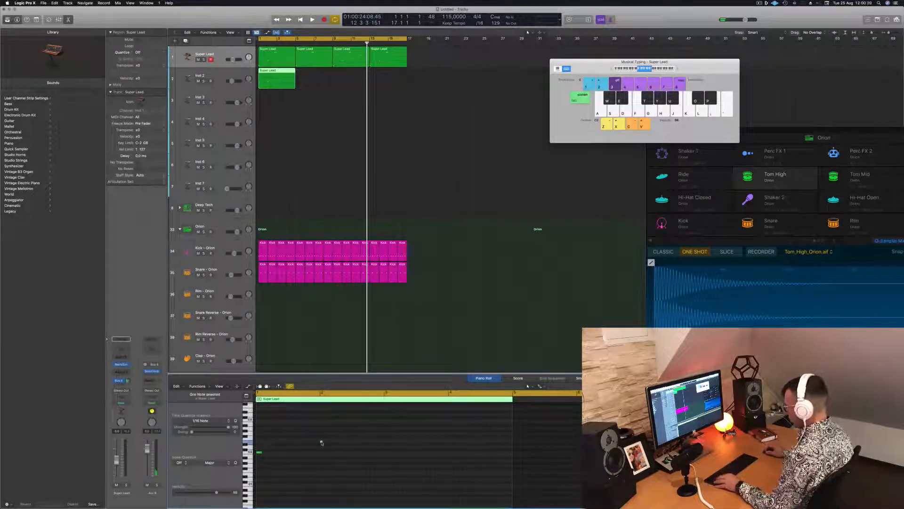
left_click(296, 444)
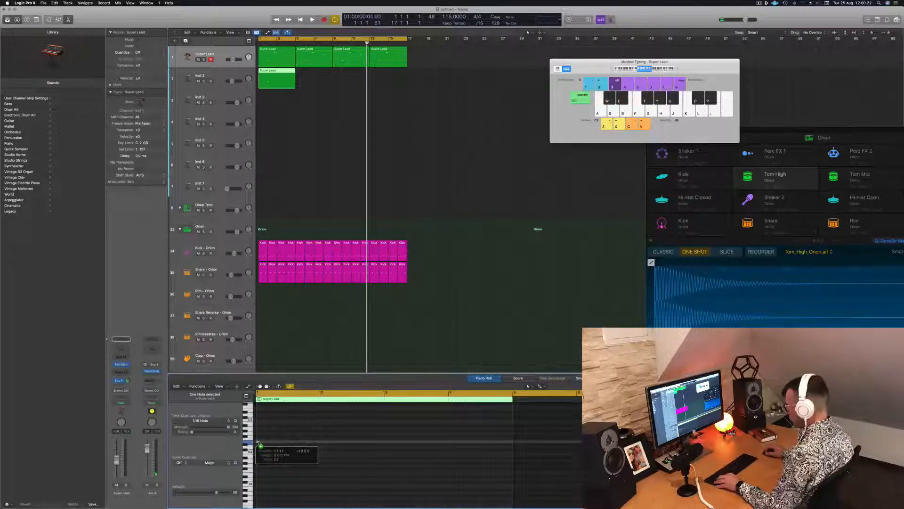
left_click_drag(257, 443, 258, 443)
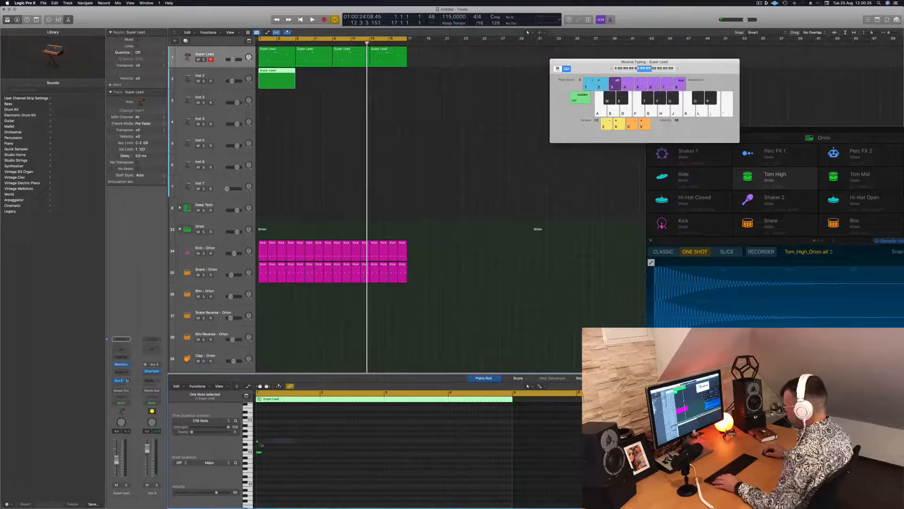
left_click_drag(258, 442, 315, 449)
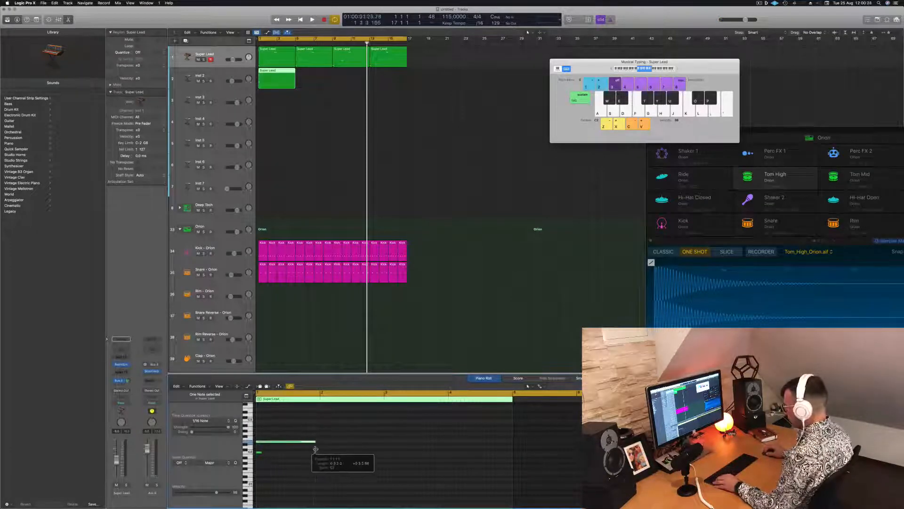
left_click_drag(259, 452, 317, 443)
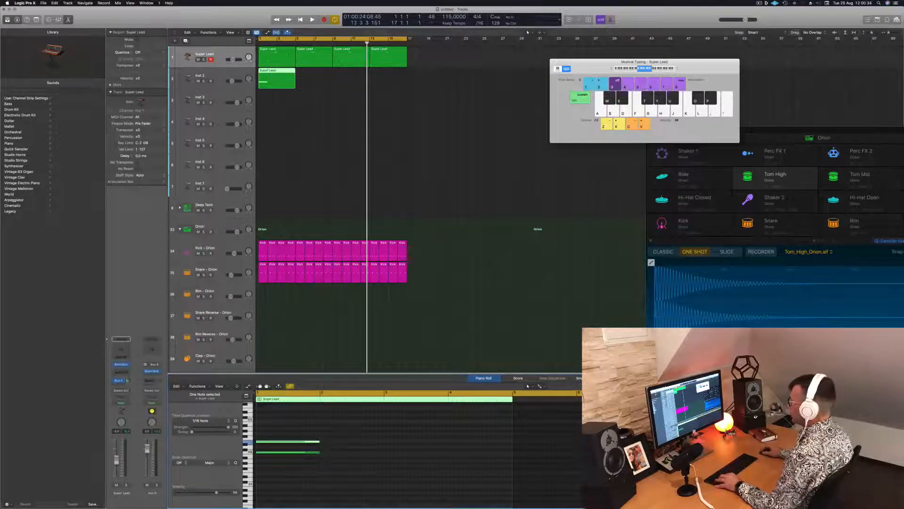
Cut the Inst 2 region down to one bar and repeat it across all sixteen bars.
double_click(267, 72, "super")
key("Delete")
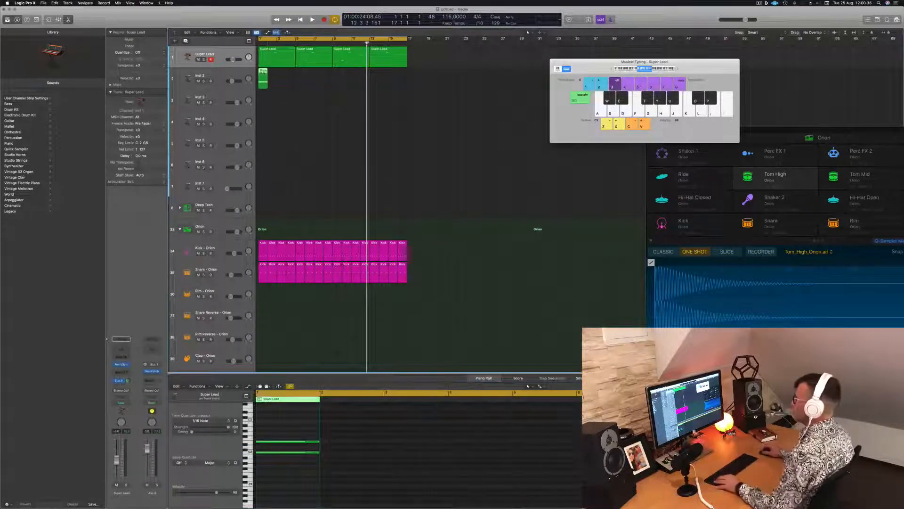
left_click_drag(262, 73, 344, 73)
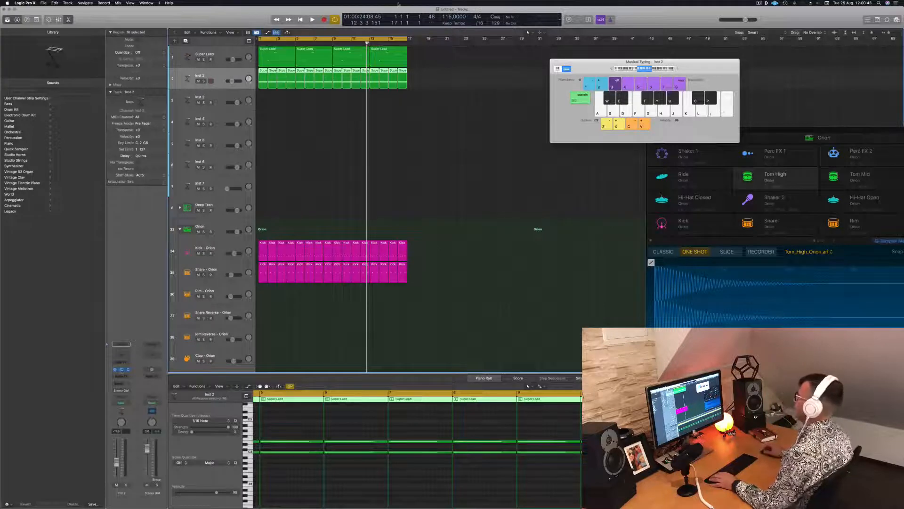
Open the Alchemy synth on the Inst 2 track and load the Ellis Dee Groove preset from the Arpeggiated category.
key("v")
left_click_drag(409, 96, 426, 88)
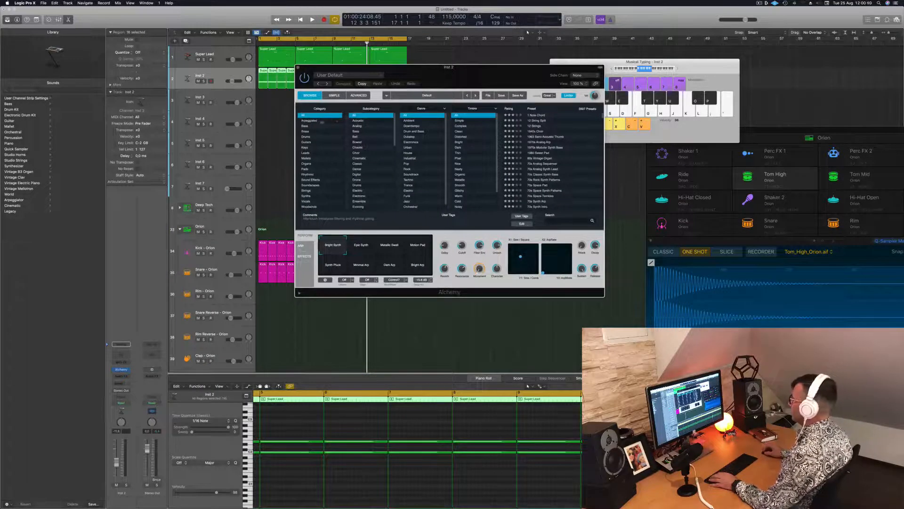
scroll(542, 191, "down", 15)
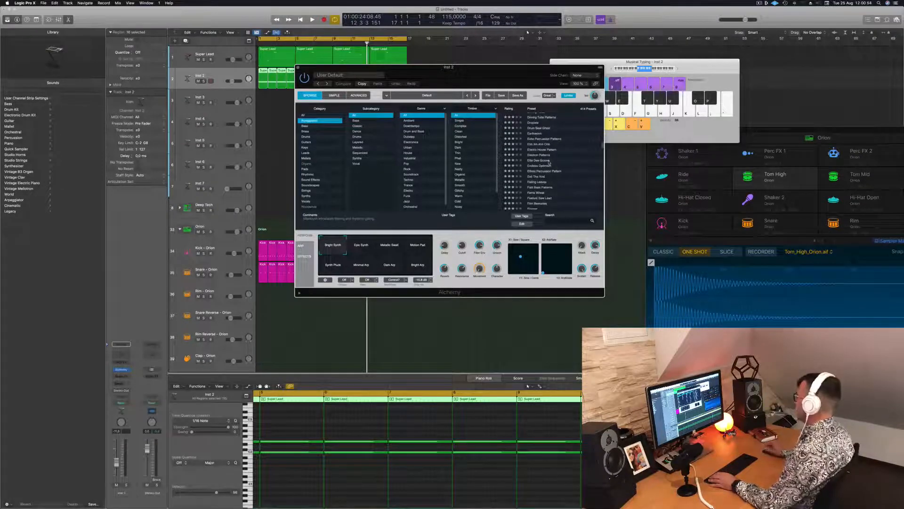
left_click(547, 160)
left_click_drag(508, 76, 582, 79)
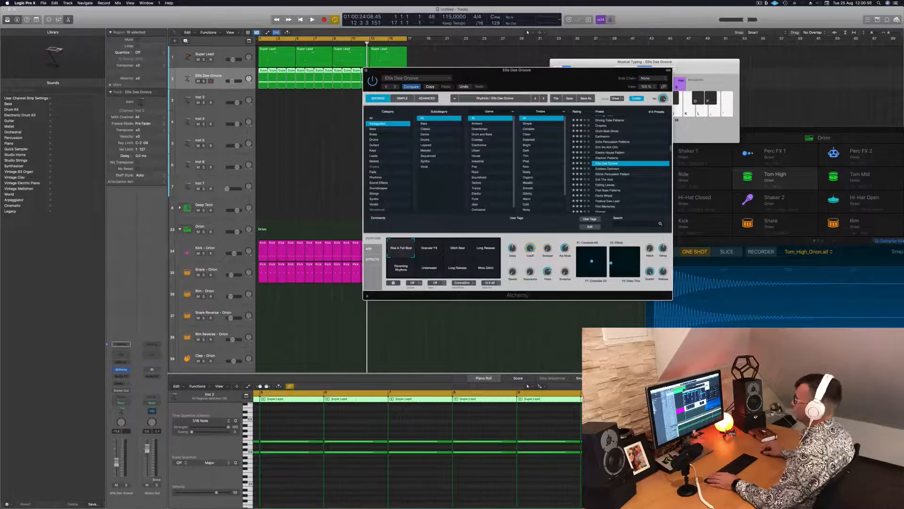
Lower the Alchemy track's volume and audition the Endless Optimism and Ethnic Percussion Pattern presets over the beat, keeping the latter.
left_click(233, 80)
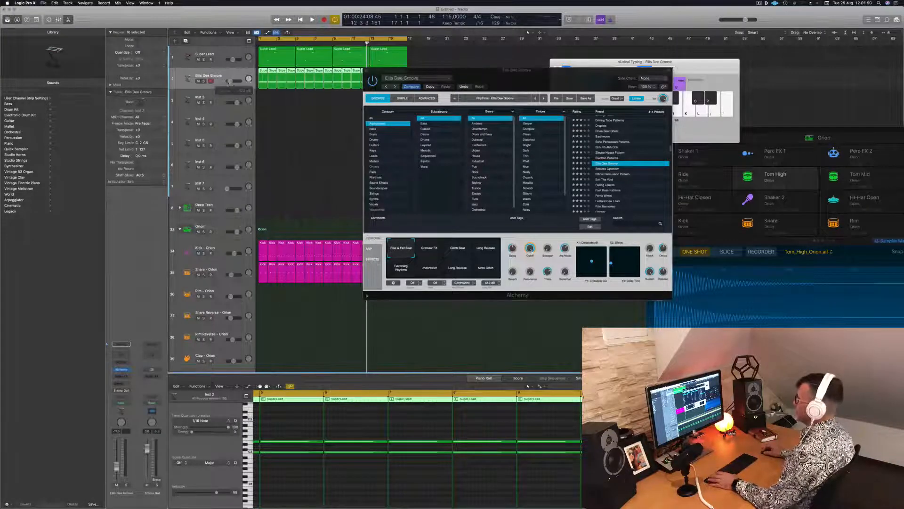
key("space")
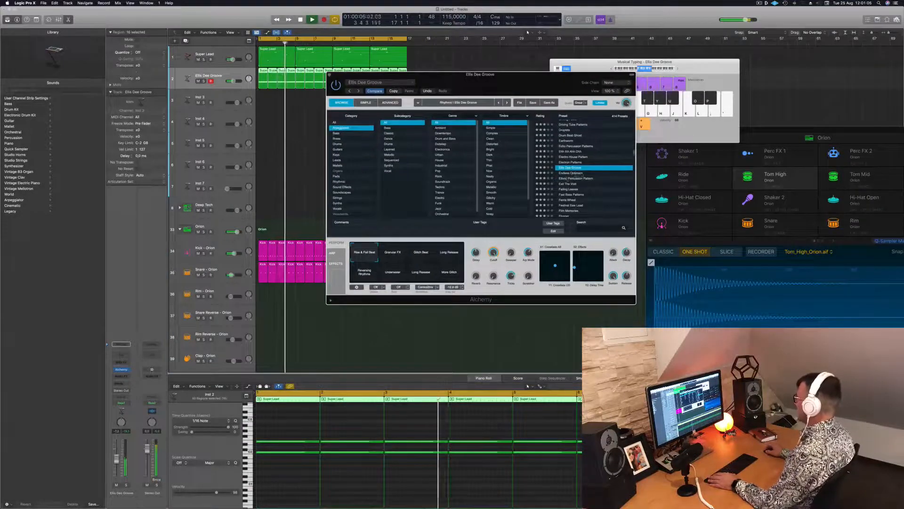
left_click(583, 173)
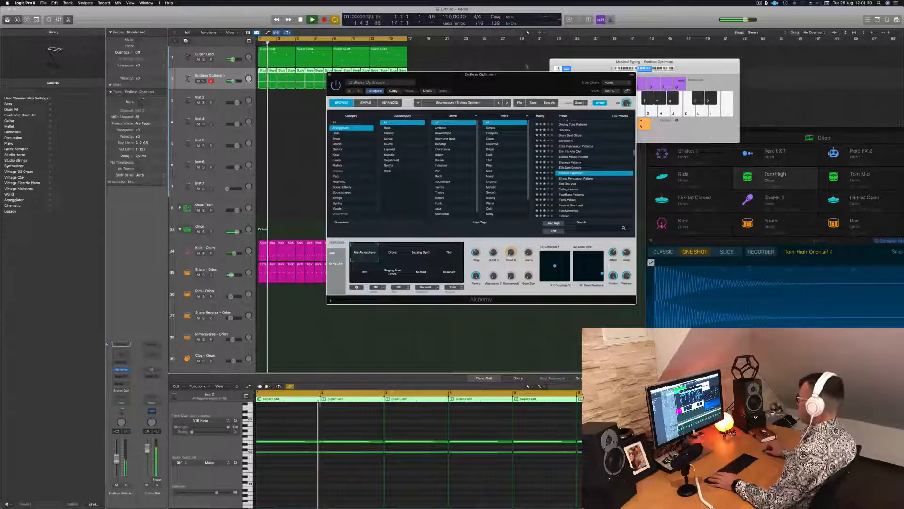
left_click_drag(527, 84, 554, 65)
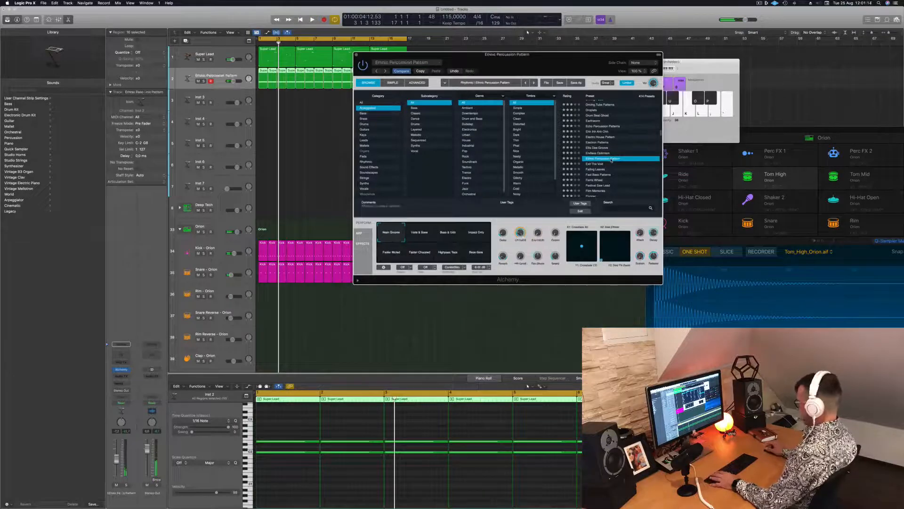
key("space")
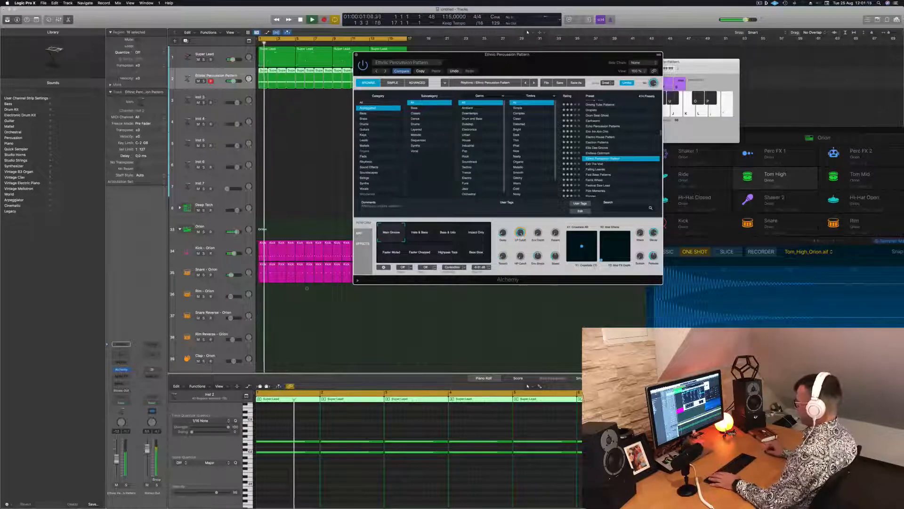
Raise the Ethnic Percussion Pattern track's volume slightly and audition its performance snapshots from Hats & Bass through Faster Chopped to Highpass Tops.
left_click_drag(232, 81, 234, 81)
left_click(426, 235)
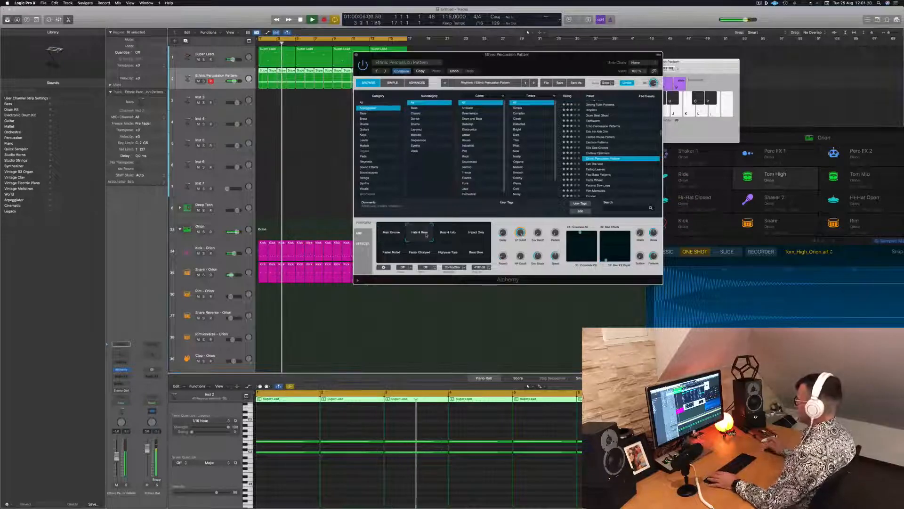
left_click(448, 233)
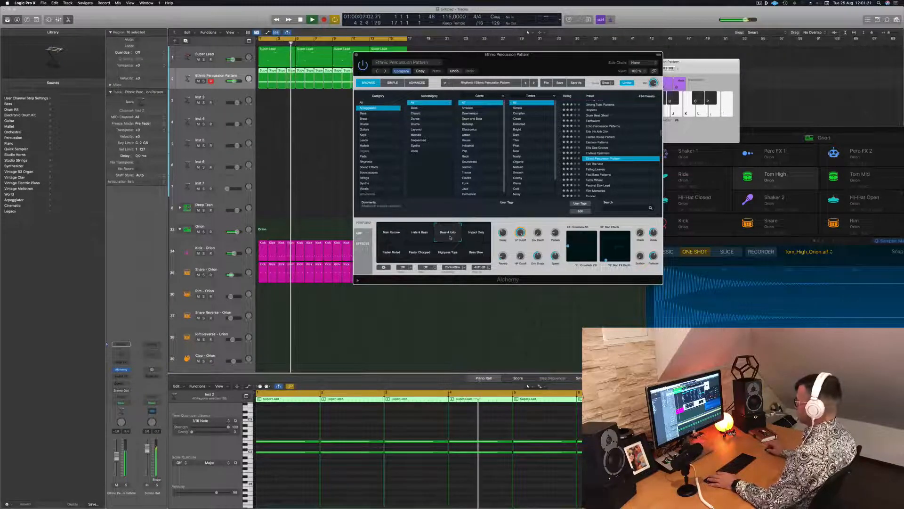
left_click(391, 253)
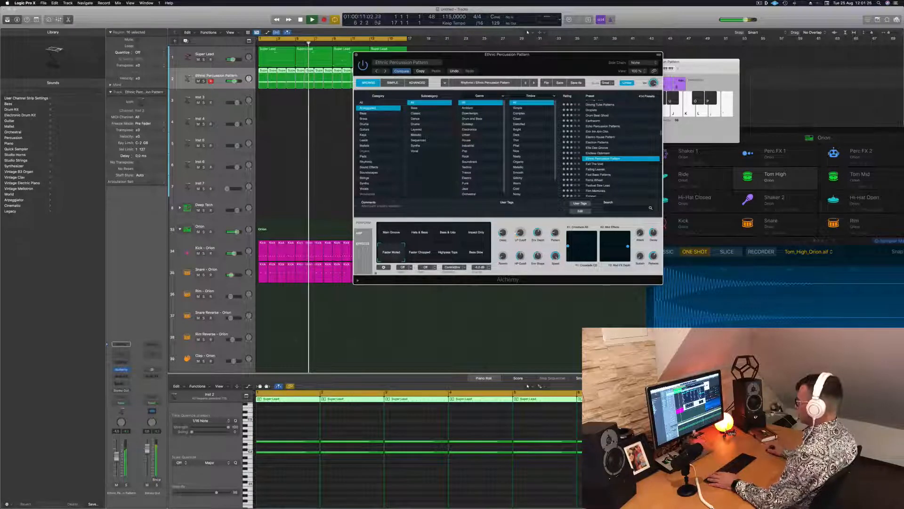
left_click(411, 257)
left_click(447, 255)
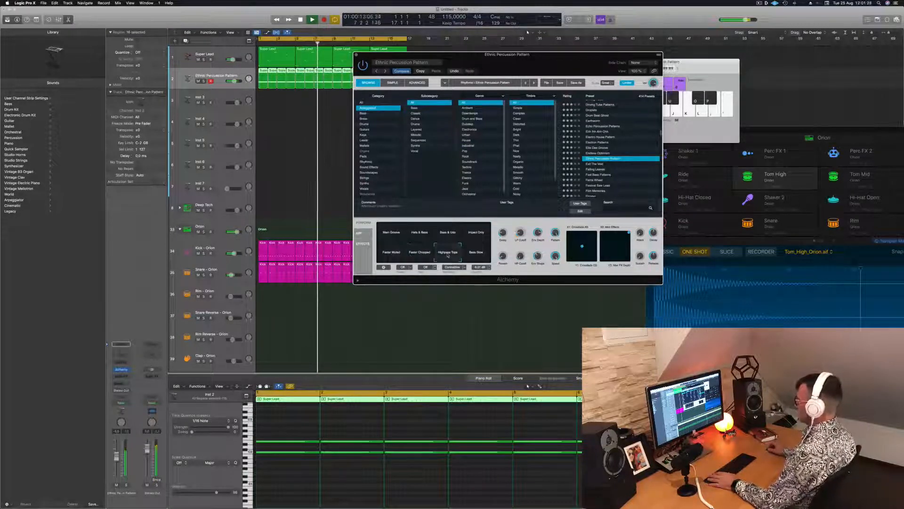
Audition the last snapshot of Ethnic Percussion Pattern, return to Main Groove and lower the track's volume slightly.
left_click(475, 255)
left_click(387, 233)
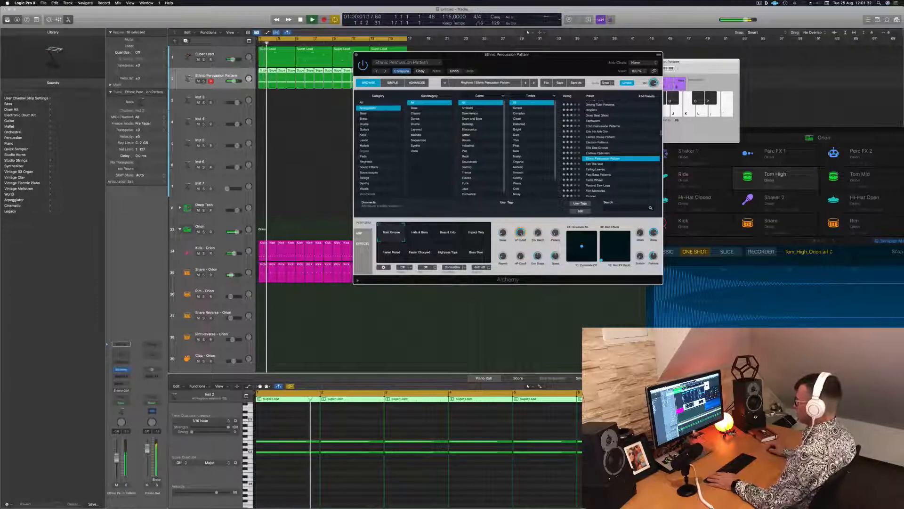
left_click_drag(117, 458, 117, 460)
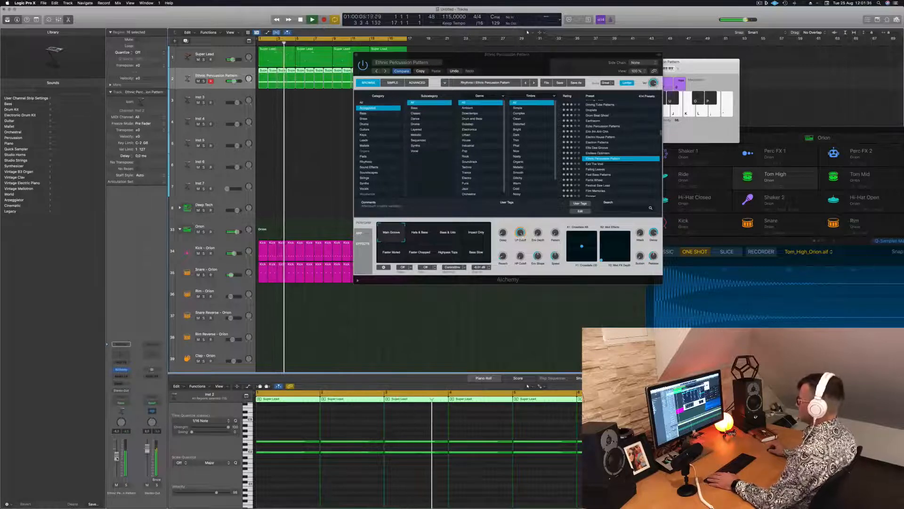
key("space")
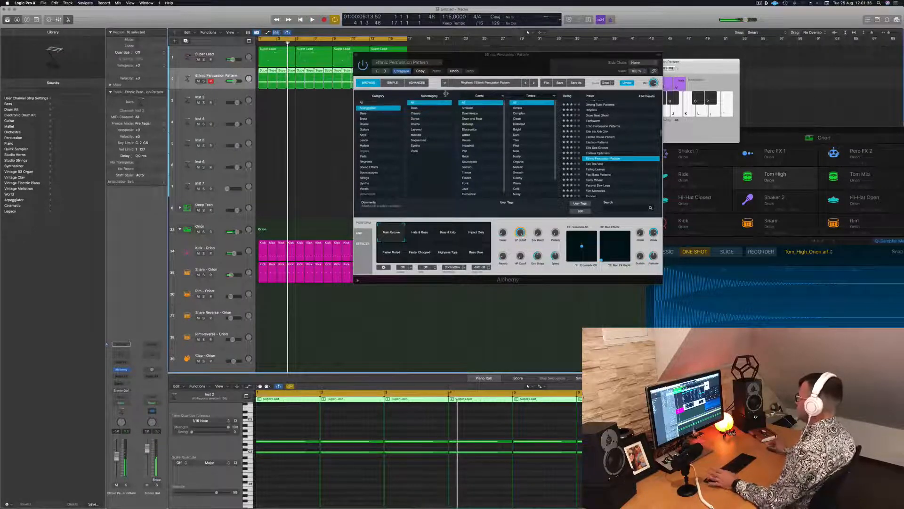
key("space")
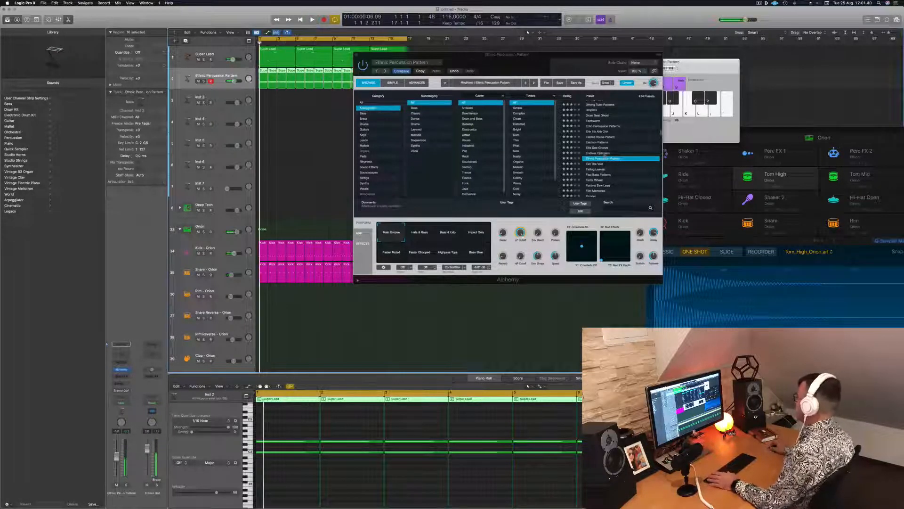
Load the Falling Leaves preset and audition its Bright Metallic and third snapshots over the beat.
left_click(597, 171)
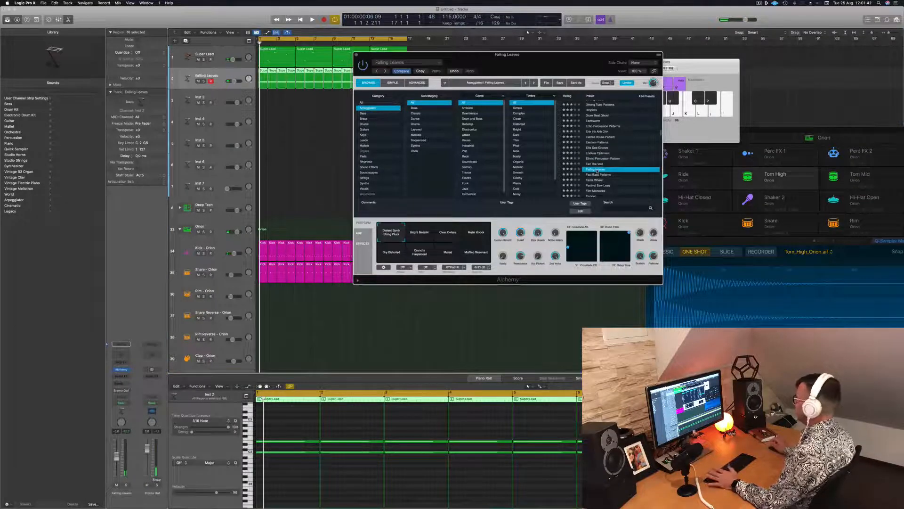
key("space")
left_click_drag(438, 54, 411, 100)
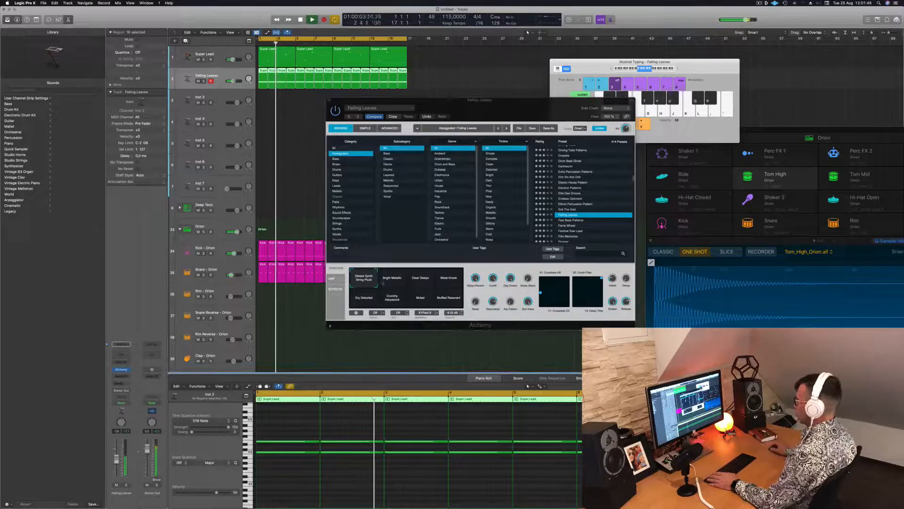
left_click(391, 278)
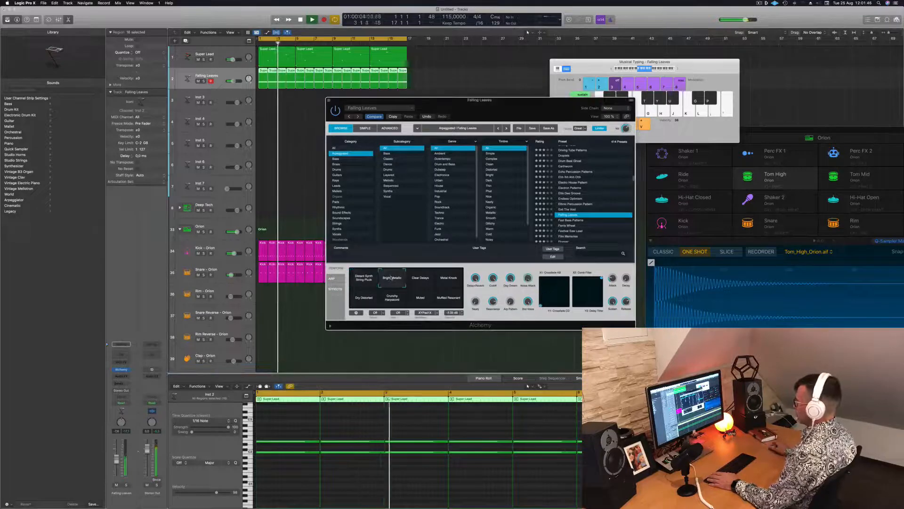
left_click(423, 281)
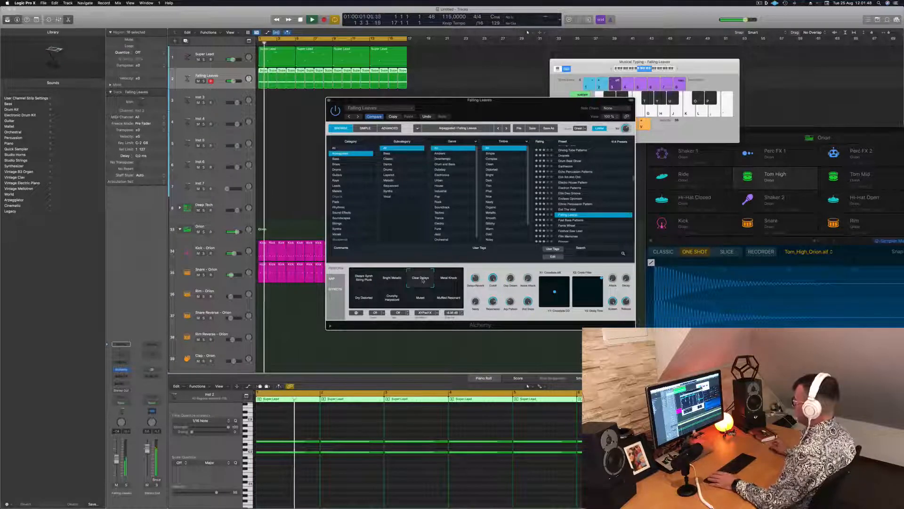
Audition the Fast Bass Patterns, Ferris Wheel and Festival Saw Lead presets over the beat.
left_click(573, 220)
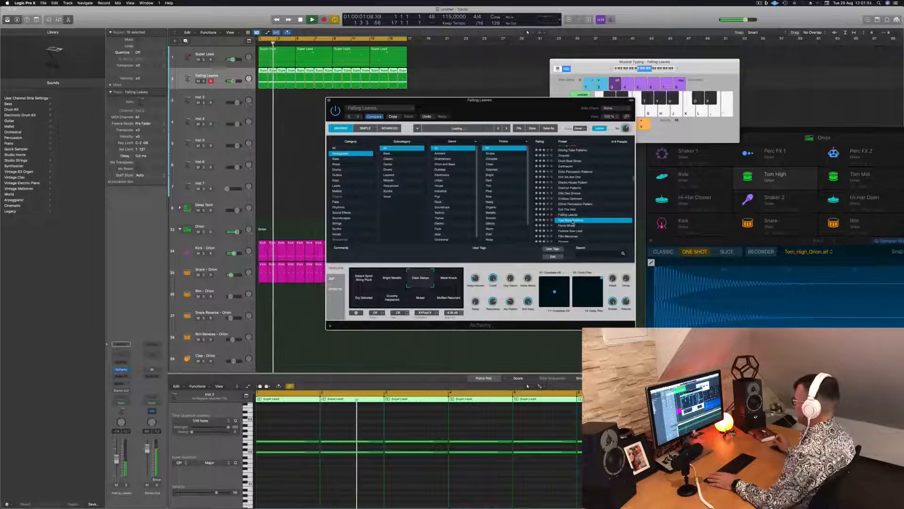
scroll(578, 208, "down", 2)
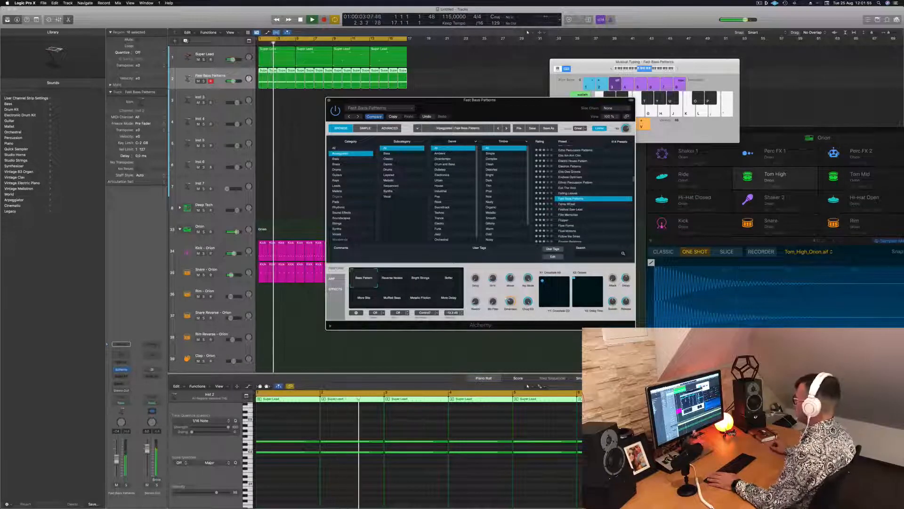
left_click(563, 204)
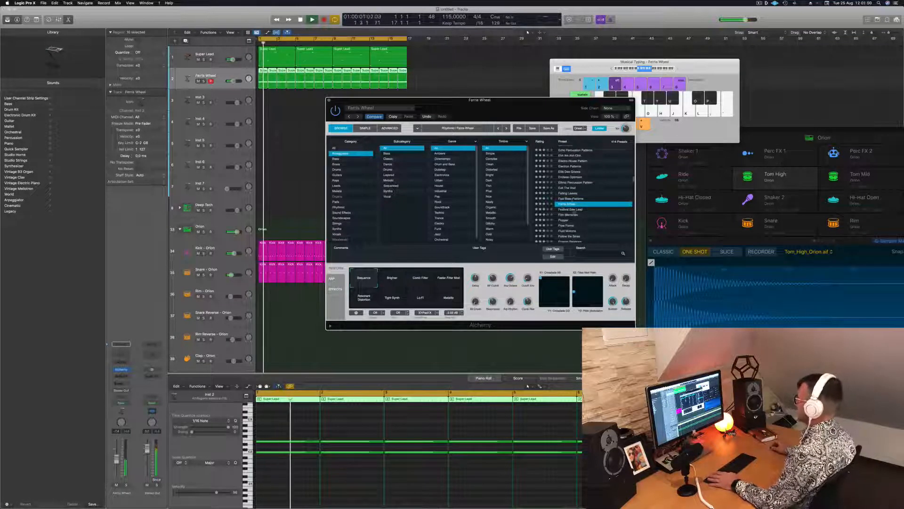
left_click(570, 209)
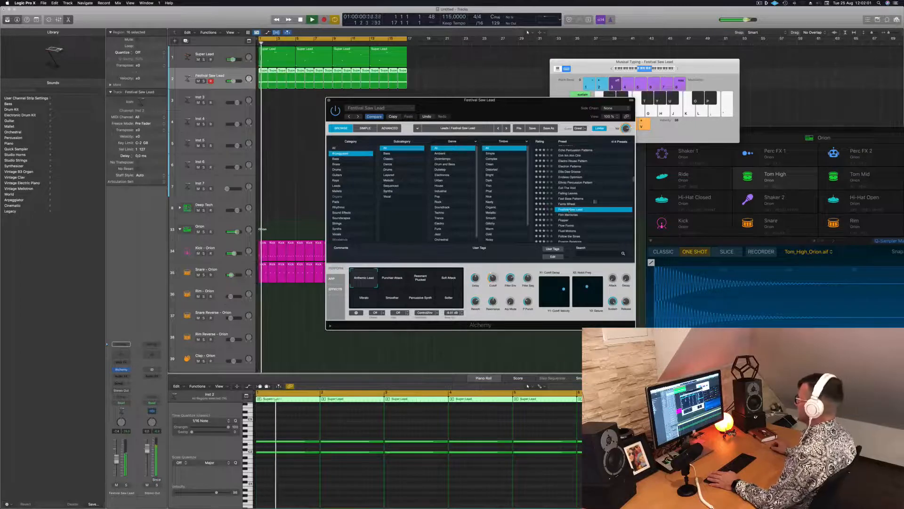
Load the Film Memories preset and audition its Synth Pluck and Shimmer Pluck snapshots over the beat.
scroll(570, 209, "down", 2)
left_click(571, 200)
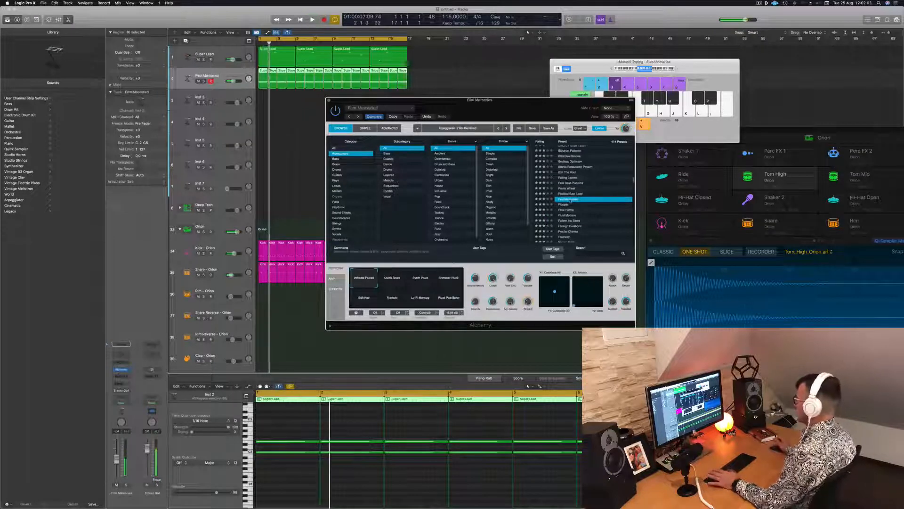
scroll(582, 213, "down", 1)
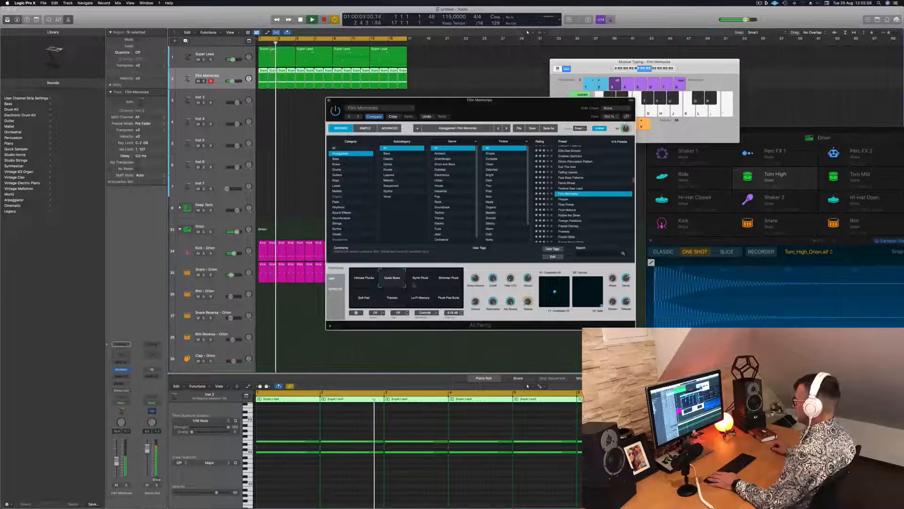
left_click(422, 282)
left_click(440, 280)
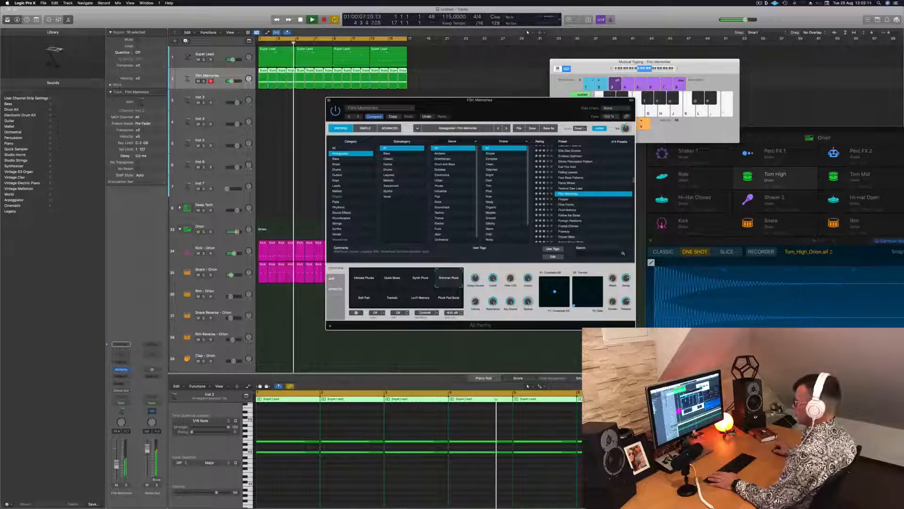
Fine-tune the Film Memories track's volume while auditioning its snapshots from Soft Pad and Tremolo through Lo-Fi Memory to the last one.
left_click_drag(232, 81, 231, 81)
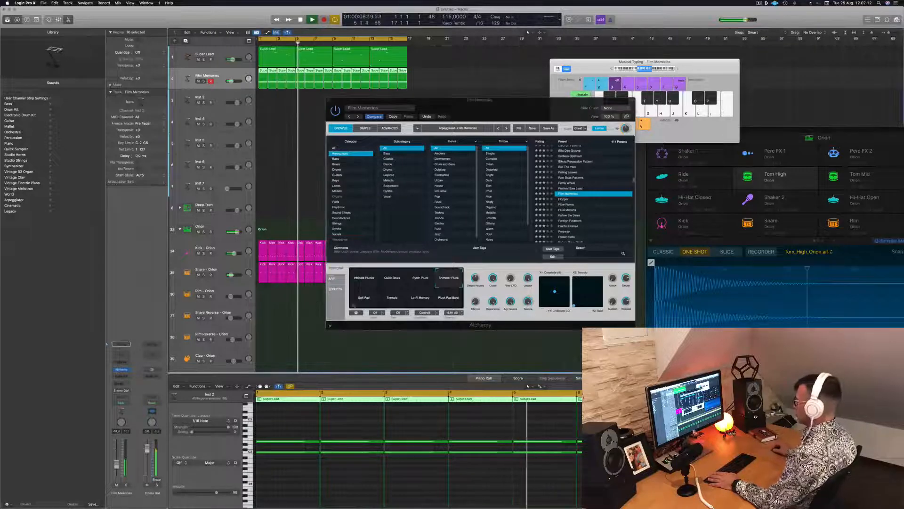
left_click(361, 301)
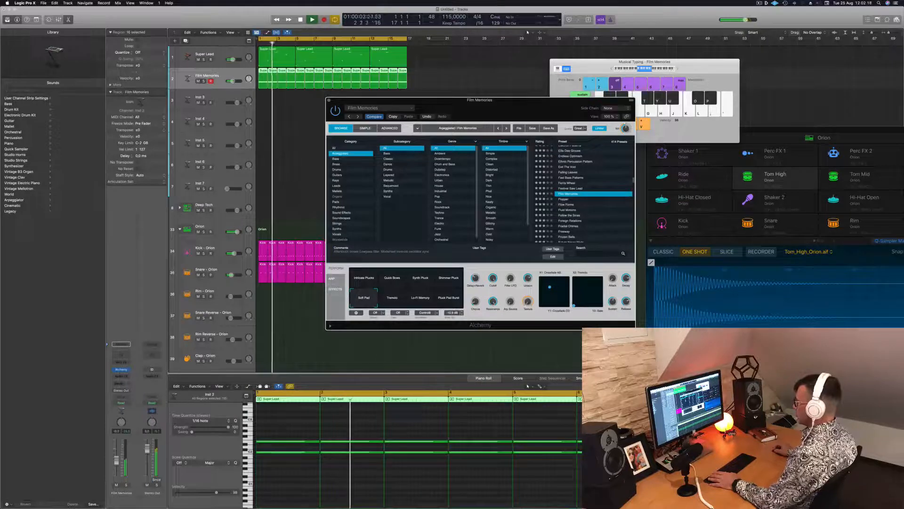
left_click_drag(231, 81, 232, 81)
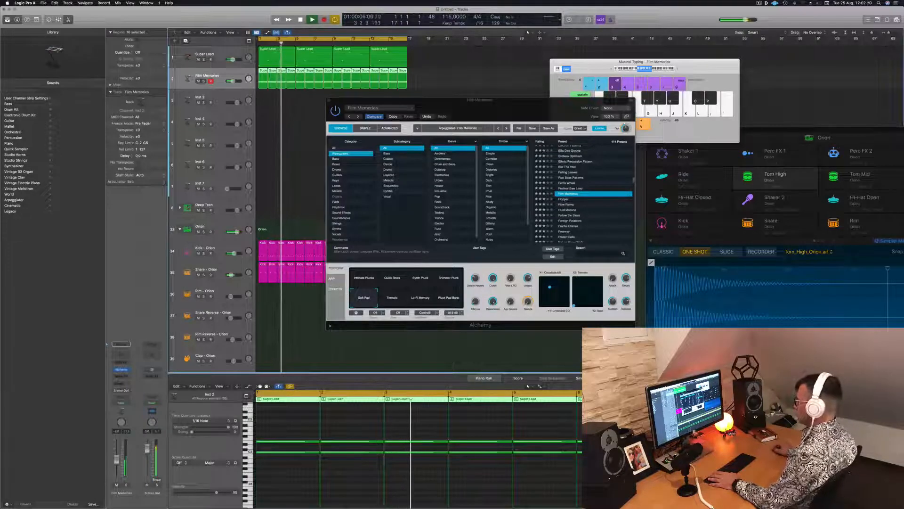
left_click(392, 297)
left_click(424, 297)
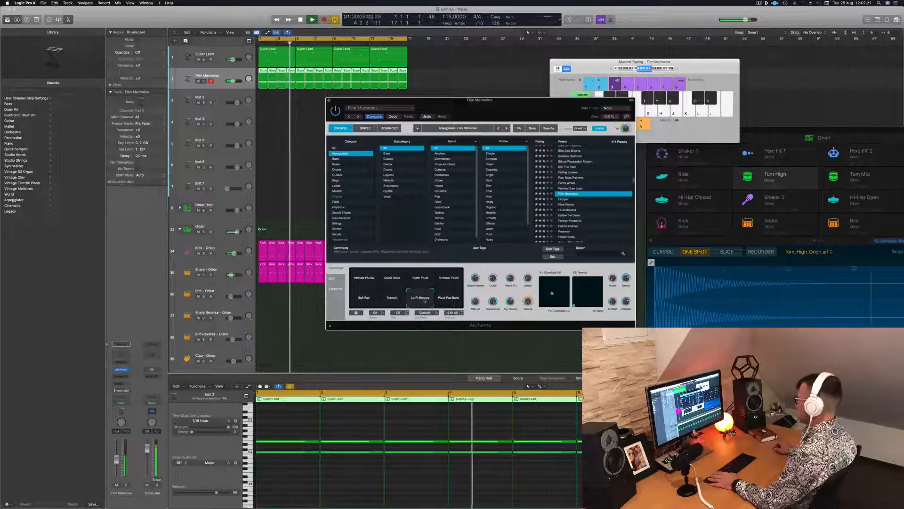
left_click(449, 301)
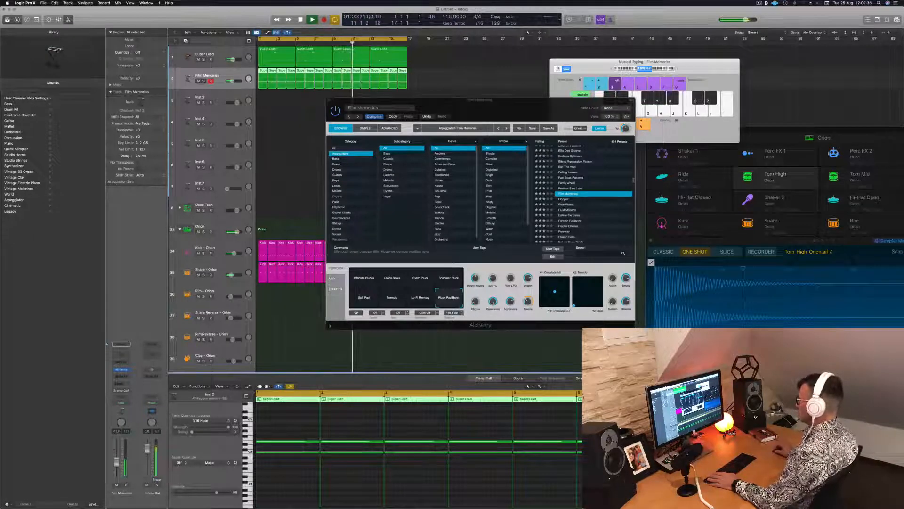
Audition the Flopper and Flow Forms presets, then load Fluid Motions and move the Alchemy window clear of the regions.
left_click(567, 200)
key("Return")
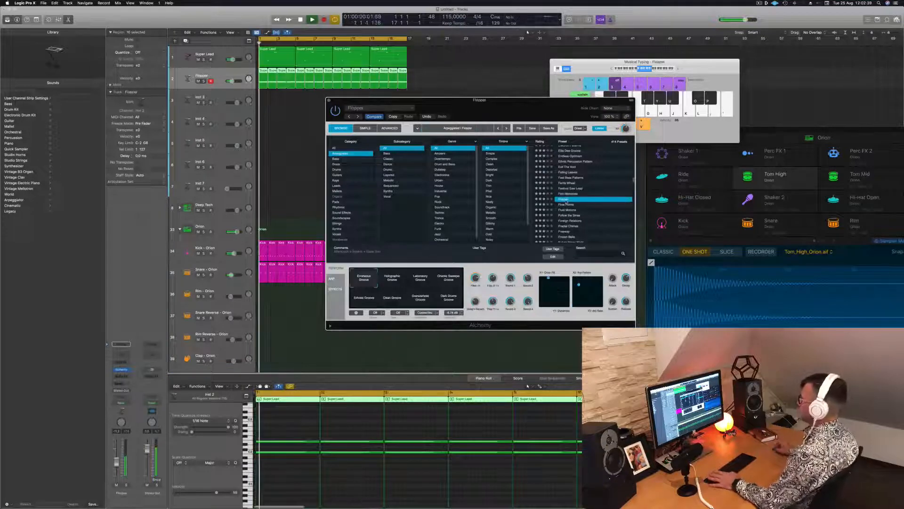
left_click_drag(533, 104, 601, 64)
left_click(632, 165)
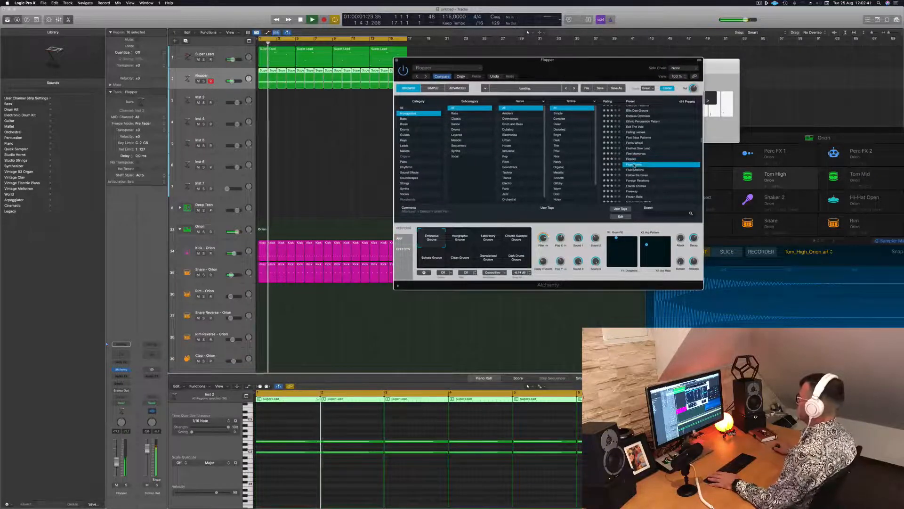
left_click(633, 170)
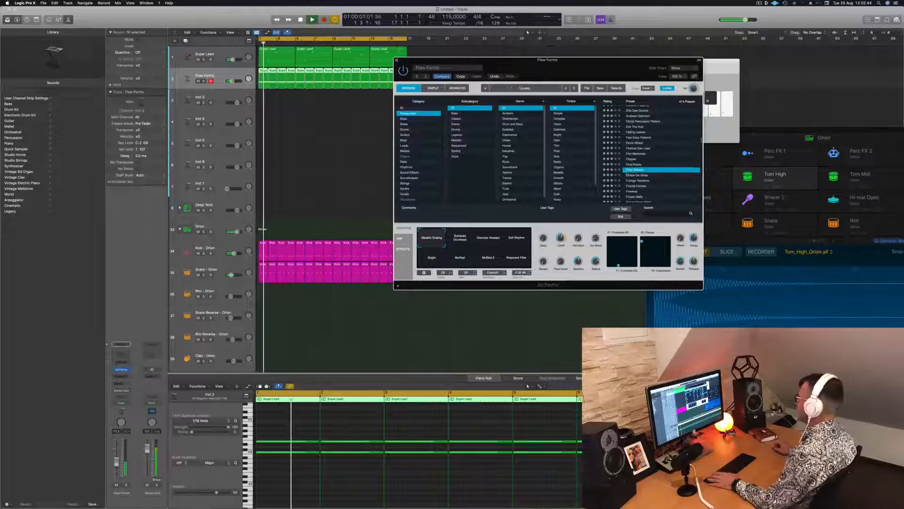
mouse_move(605, 67)
left_mouse_down()
mouse_move(585, 68)
mouse_move(601, 62)
left_mouse_up()
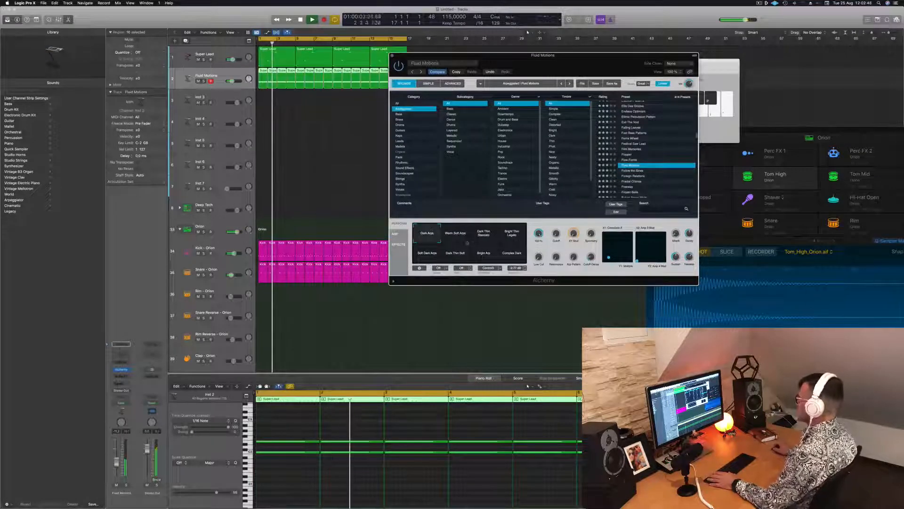
Audition the Fluid Motions snapshots from Warm Soft Arps through Bright Arp and keep Complex Dark.
left_click(455, 238)
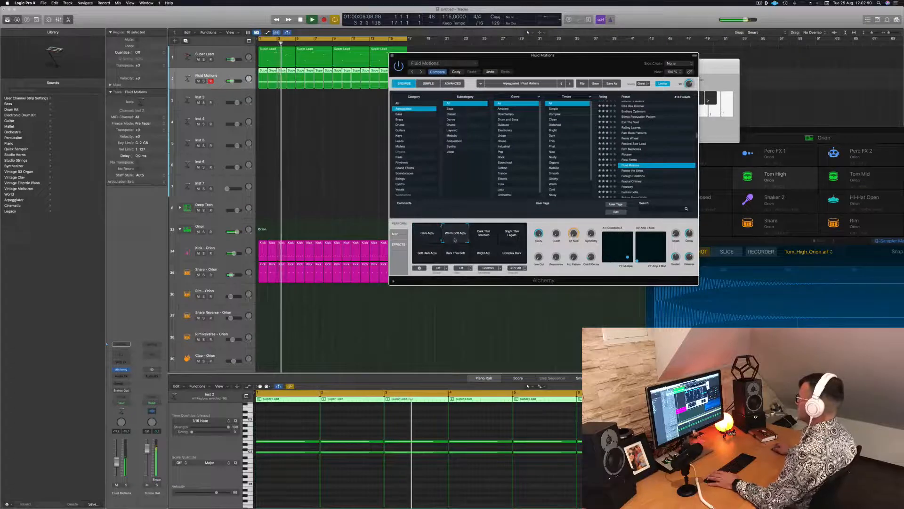
left_click(489, 237)
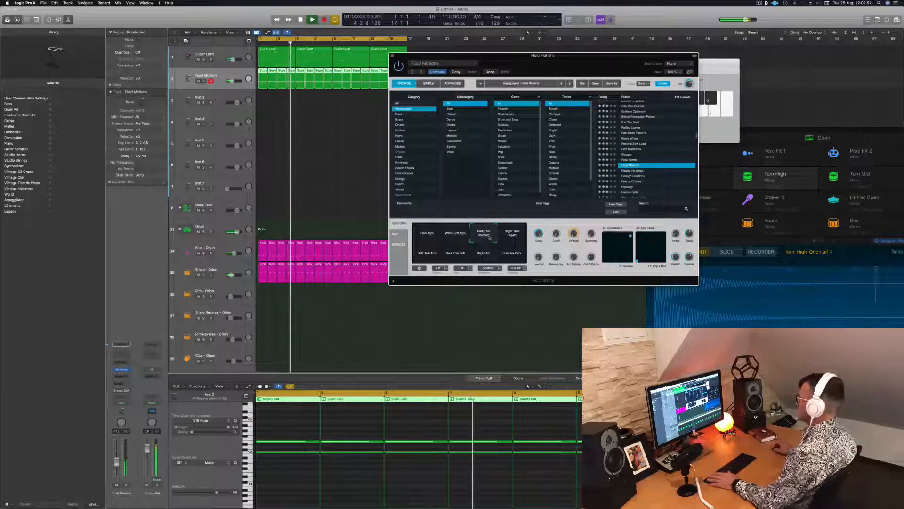
left_click(514, 237)
left_click(425, 254)
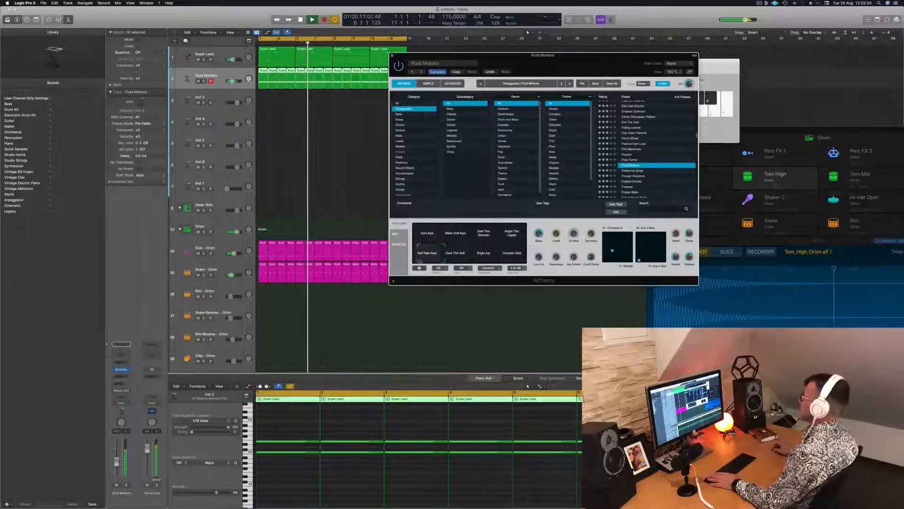
left_click(458, 258)
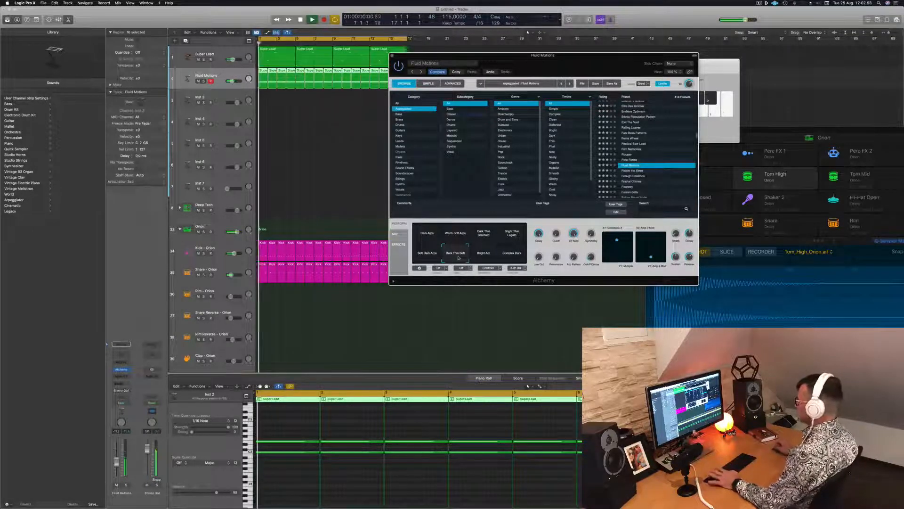
left_click(484, 254)
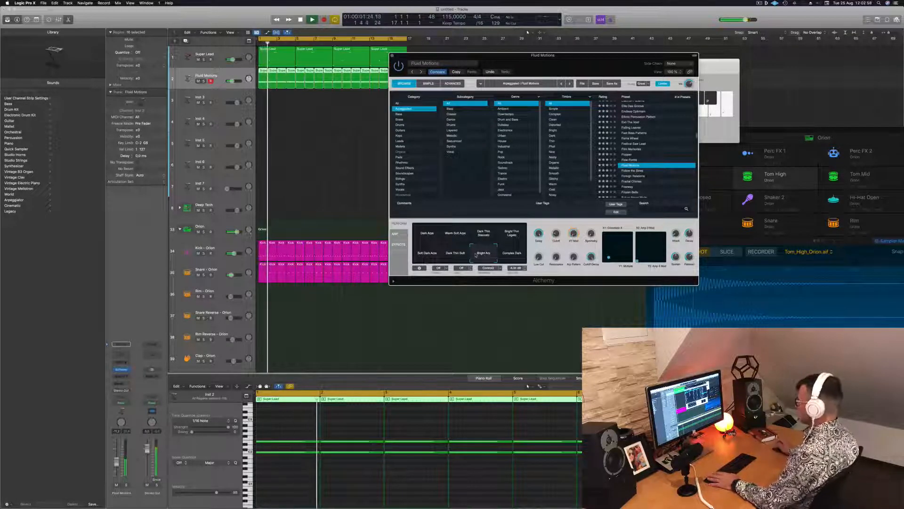
left_click(515, 256)
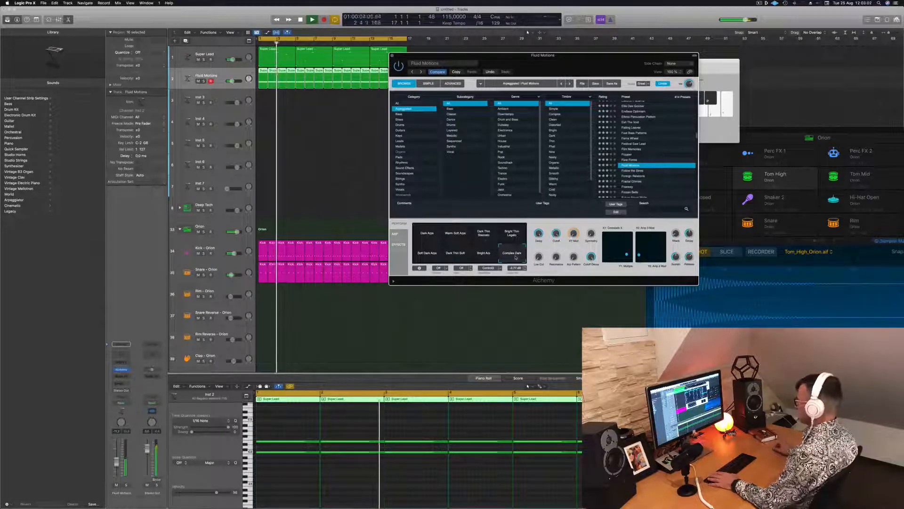
Adjust the Fluid Motions track's volume and performance controls while the beat plays from the start, and close the Alchemy window.
key("Return")
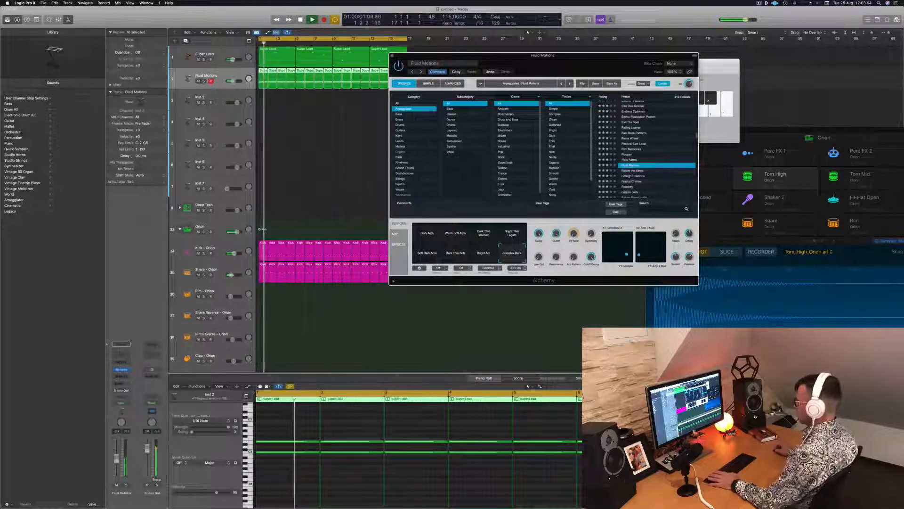
left_click_drag(116, 464, 116, 461)
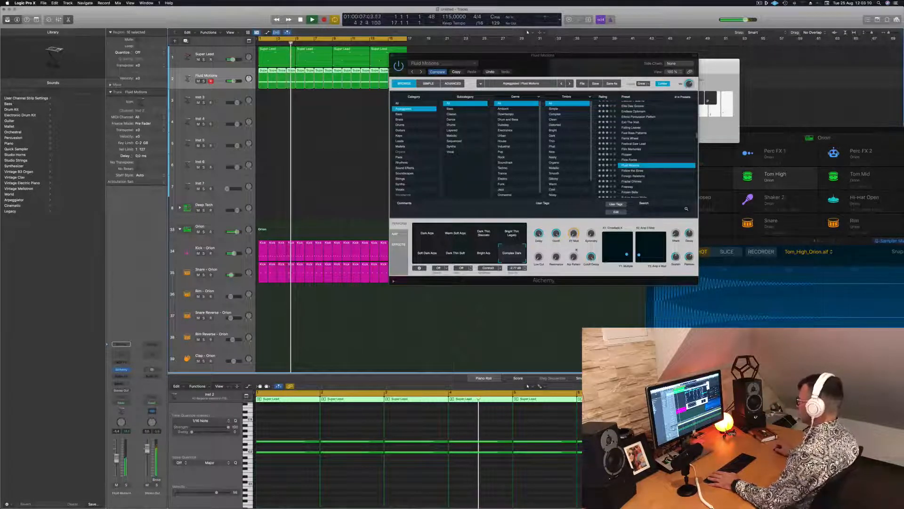
left_click_drag(574, 256, 575, 234)
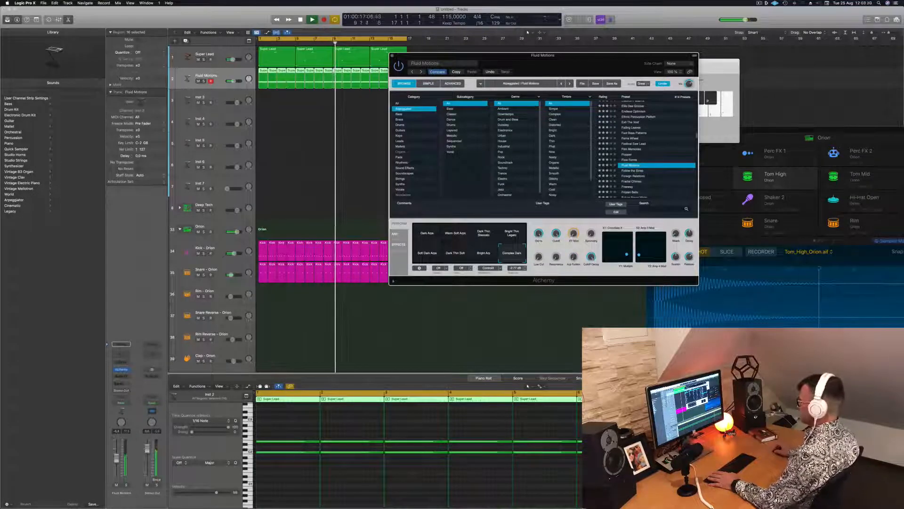
left_click(378, 23)
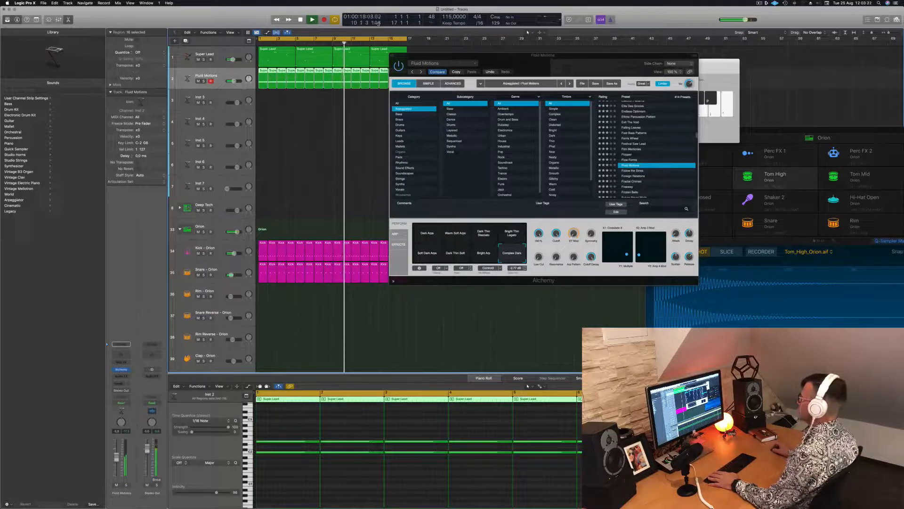
left_click(392, 56)
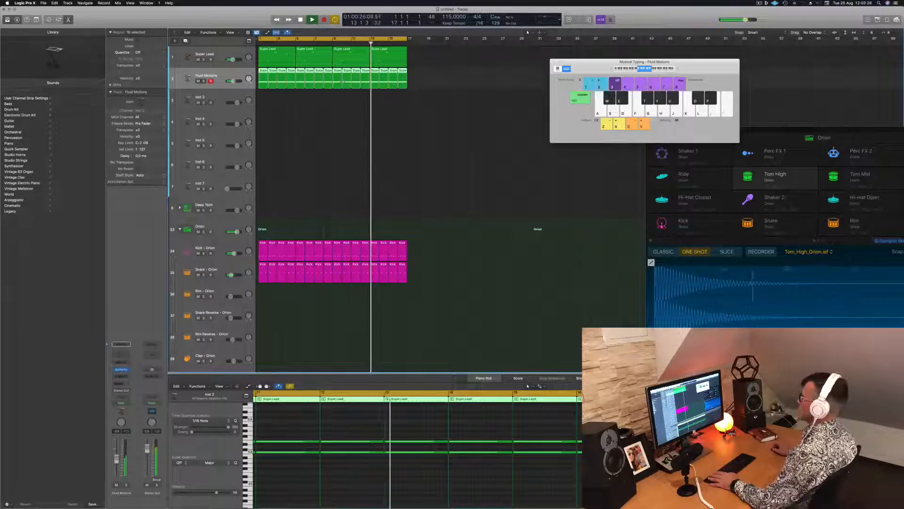
Look through the Orion drum tracks while the beat plays, checking the Hi-Hat Open track and its regions.
left_click(327, 163)
scroll(327, 163, "down", 6)
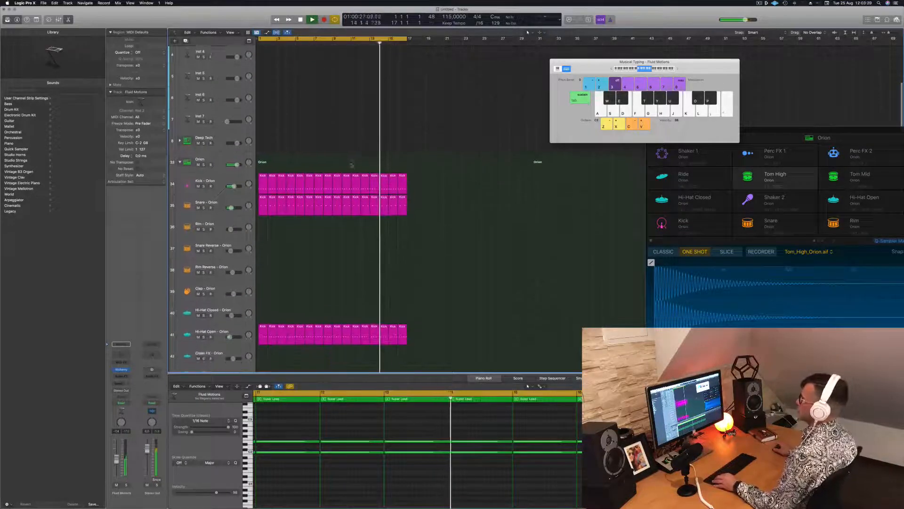
scroll(351, 165, "down", 2)
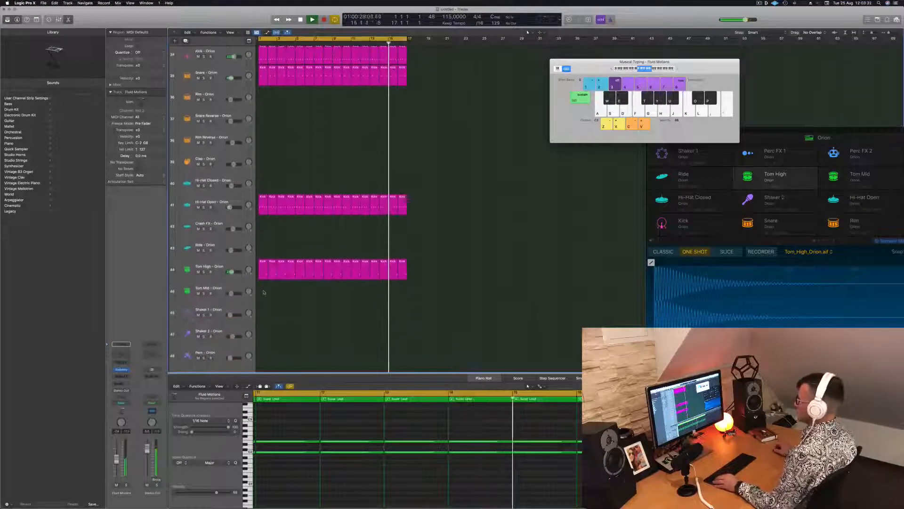
left_click(263, 203)
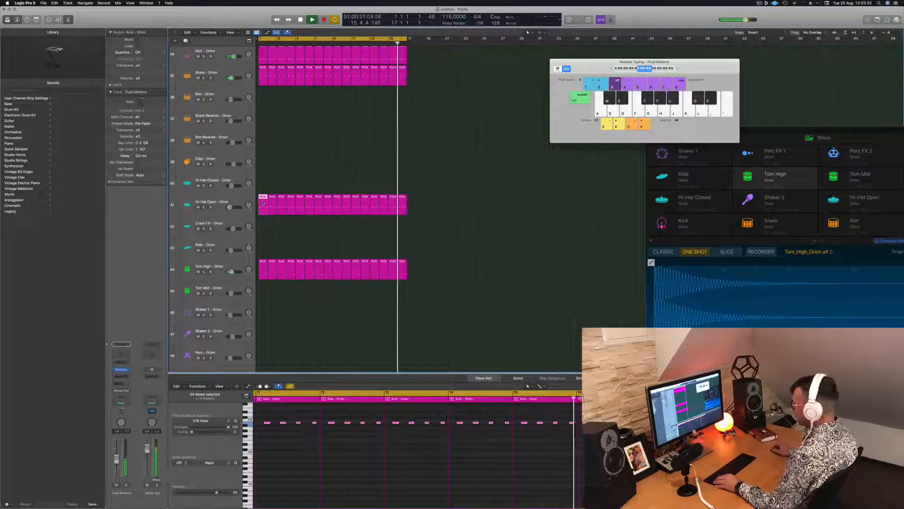
scroll(272, 231, "down", 1)
scroll(272, 231, "down", 2)
scroll(273, 230, "up", 5)
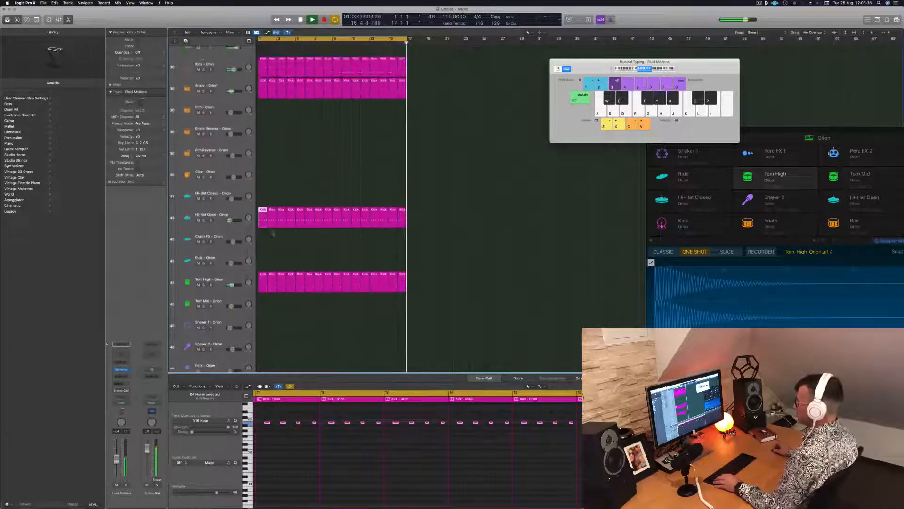
left_click(215, 284)
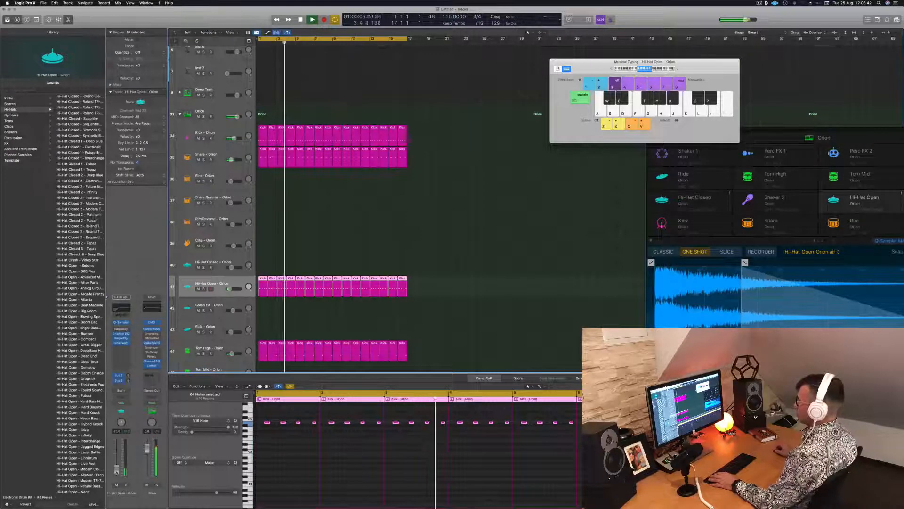
scroll(467, 167, "up", 1)
scroll(468, 167, "up", 5)
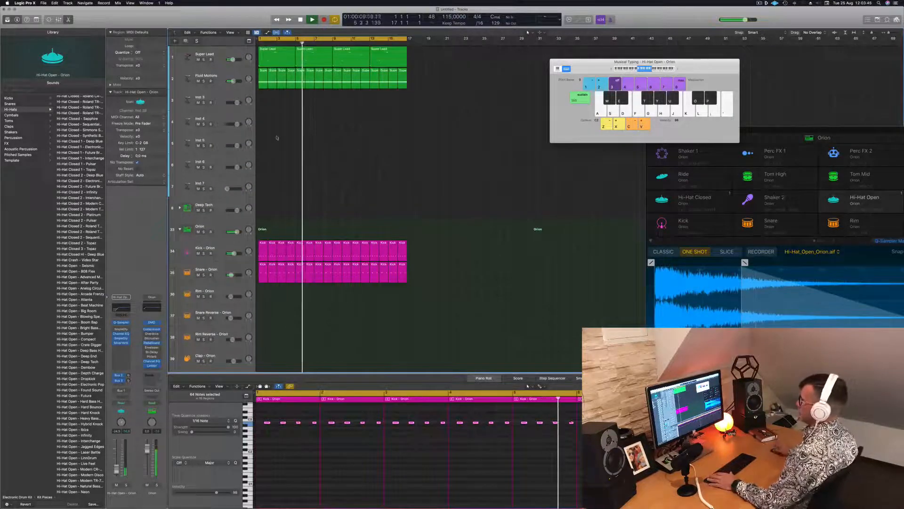
Add a send from the Fluid Motions track to Bus 8 and raise its send level.
left_click(233, 85)
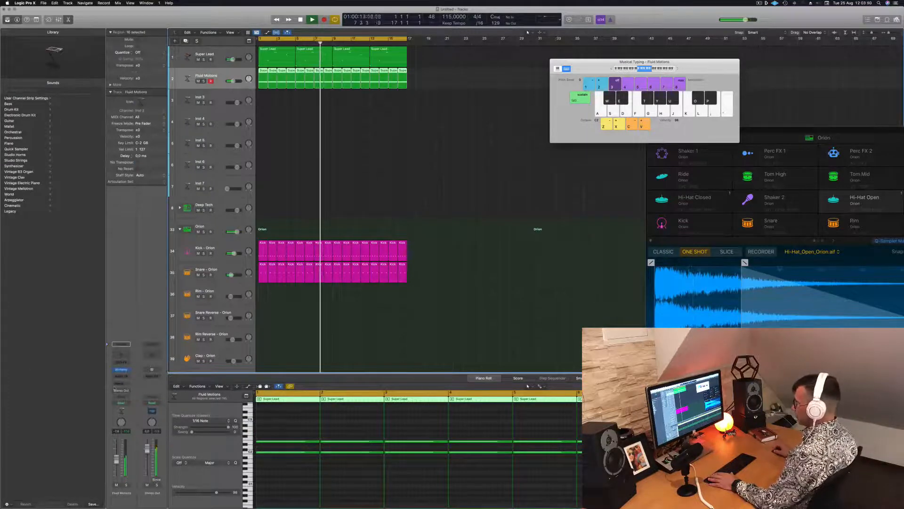
left_click(116, 386)
left_click(159, 377)
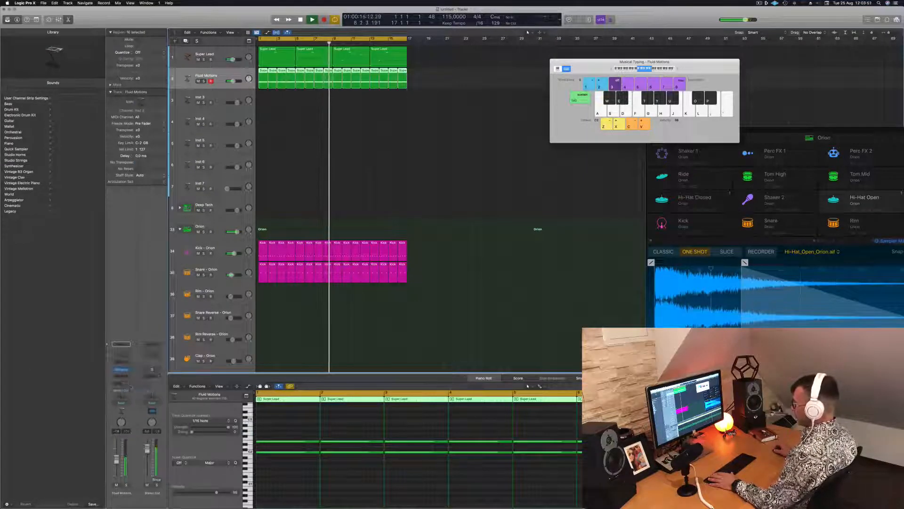
left_click(121, 385)
mouse_move(125, 391)
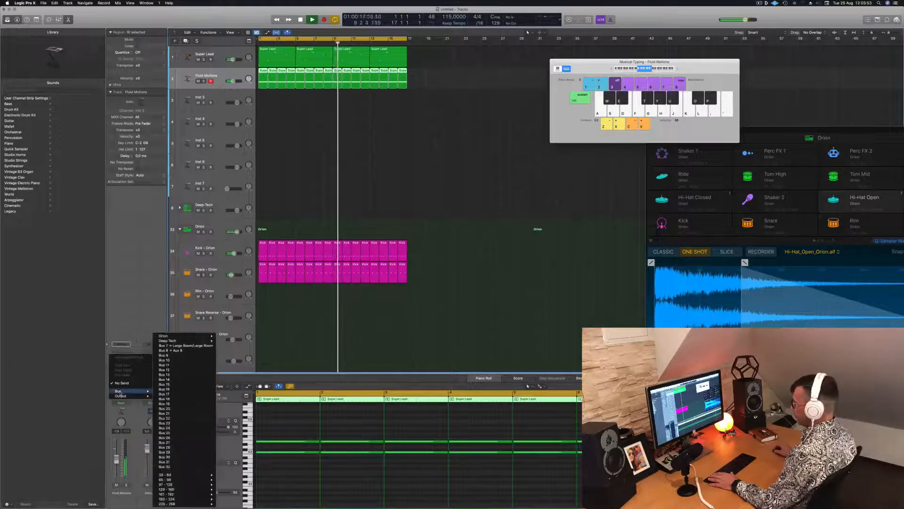
left_click(181, 351)
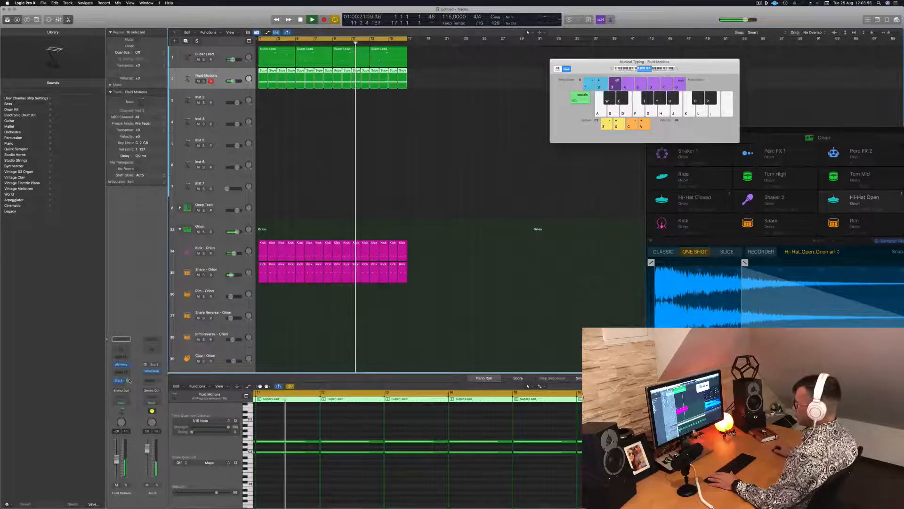
Add a Channel EQ on Aux 8 with a low cut at 258 Hz and a steeper slope, and close the EQ window.
left_click(152, 349)
left_click_drag(315, 113, 450, 162)
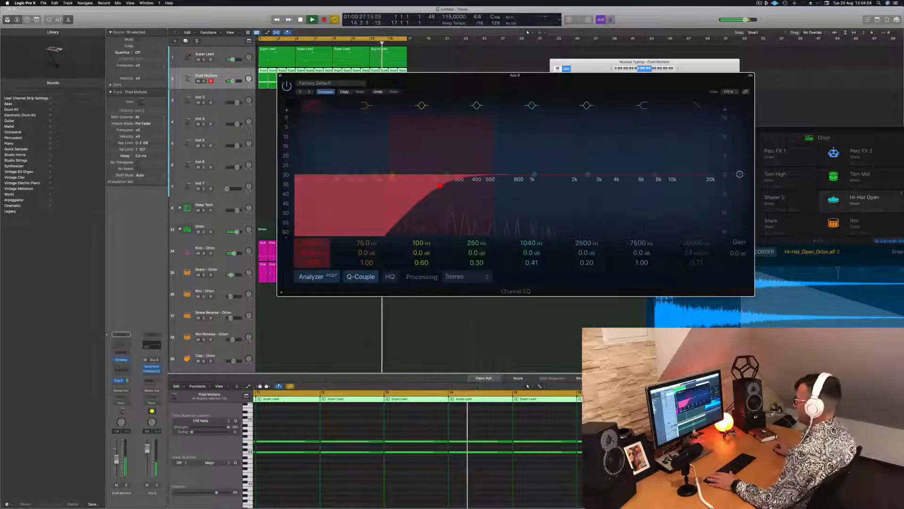
left_click_drag(310, 243, 310, 239)
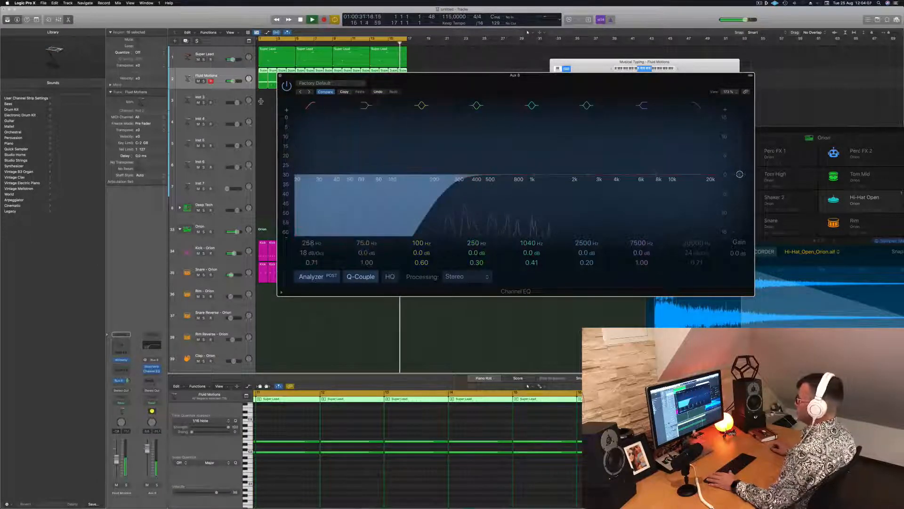
key("super+w")
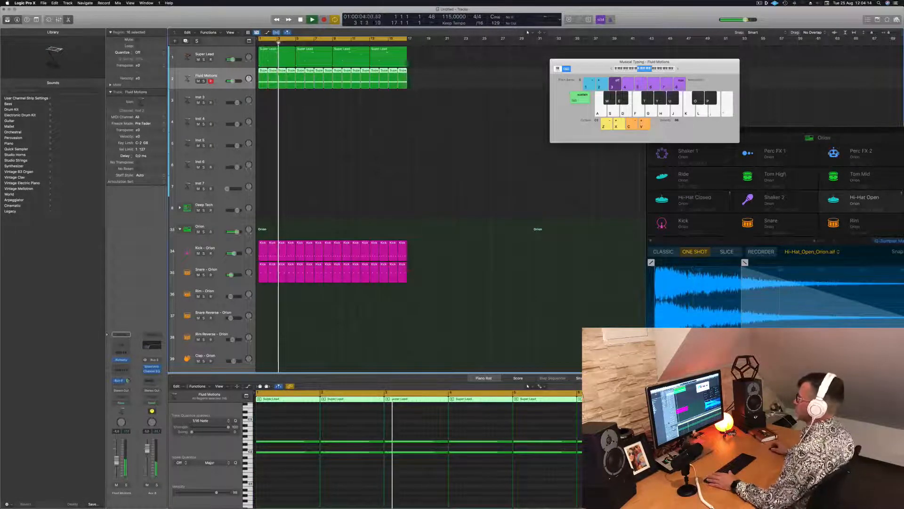
Open the Alchemy instrument on the Inst 3 track and move its window off the track headers.
key("Down")
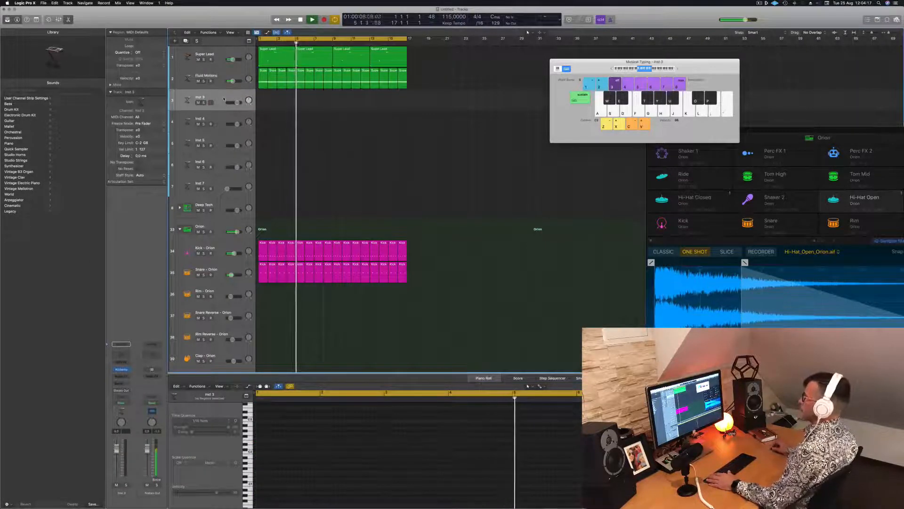
left_click(122, 369)
left_click_drag(413, 80, 485, 85)
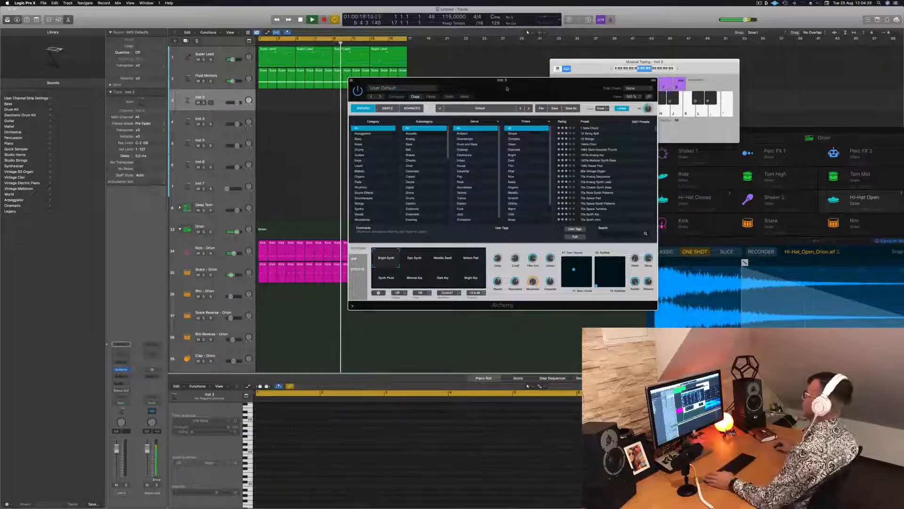
left_click_drag(507, 88, 488, 79)
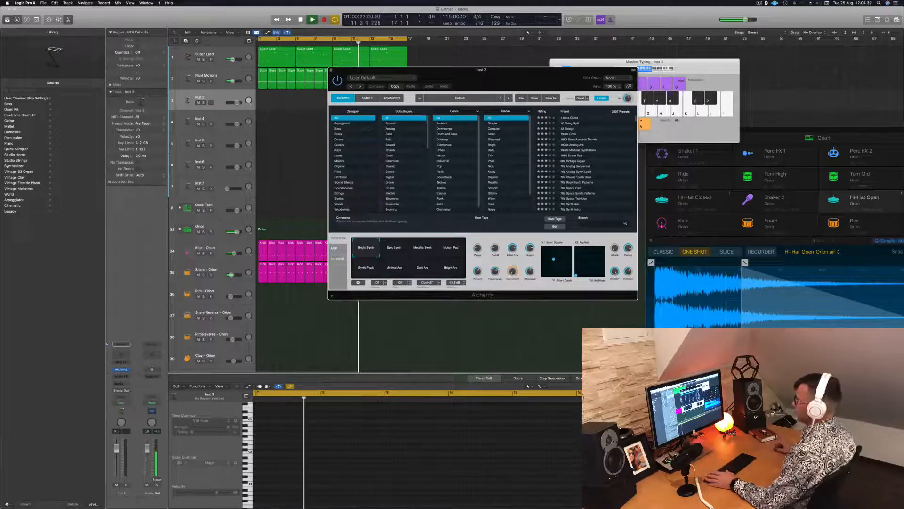
Add a send from the Inst 3 track to Bus 8.
left_click(121, 383)
mouse_move(121, 390)
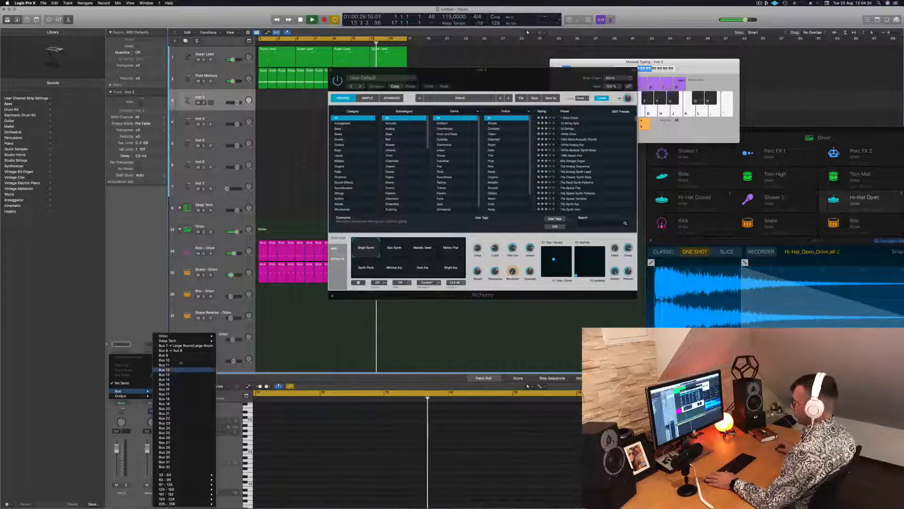
left_click(171, 350)
Load the Adding preset from Alchemy's Keys category on the Inst 3 track, keeping the window clear of the browsed area.
left_click_drag(515, 70, 498, 58)
left_click(323, 138)
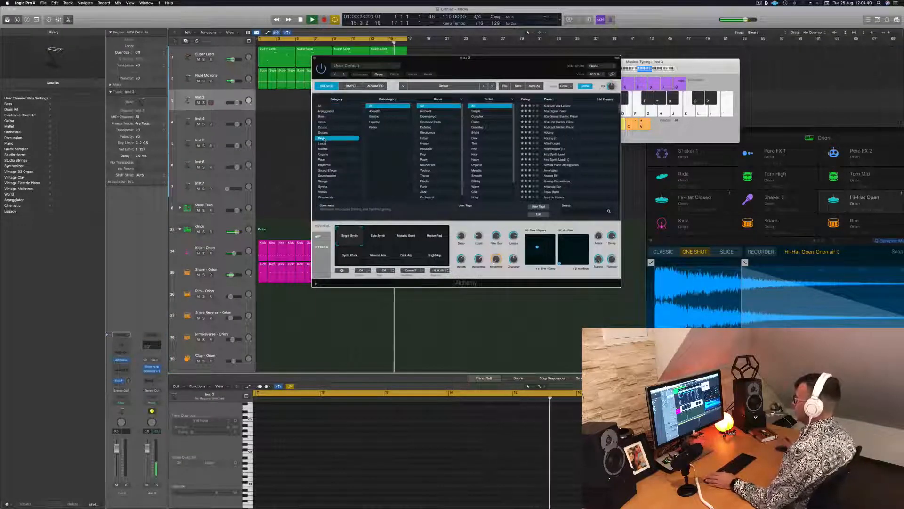
left_click_drag(498, 57, 591, 81)
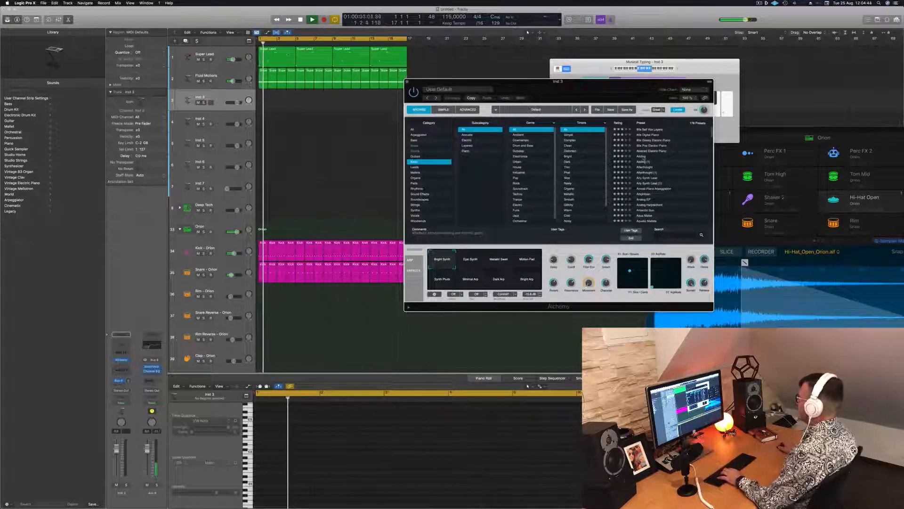
left_click(646, 156)
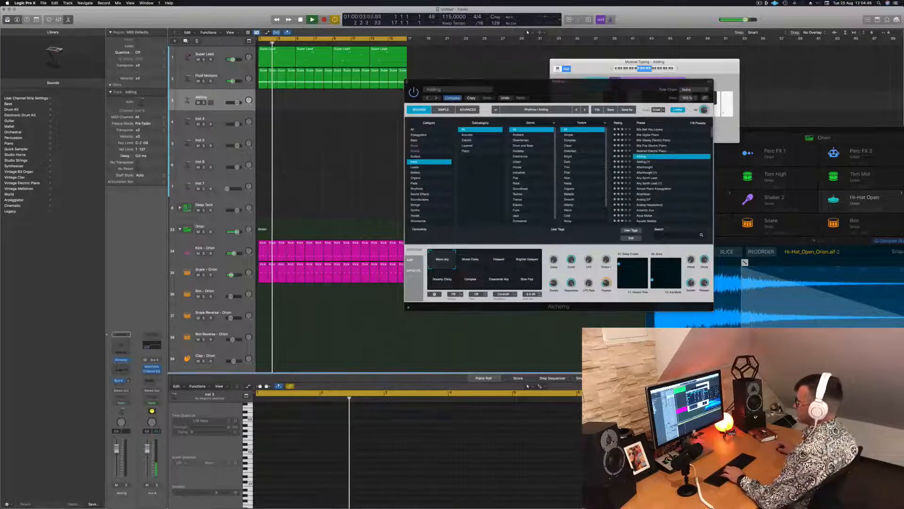
Lower the Adding track's volume and raise its send level to Bus 8.
left_click_drag(116, 453, 116, 458)
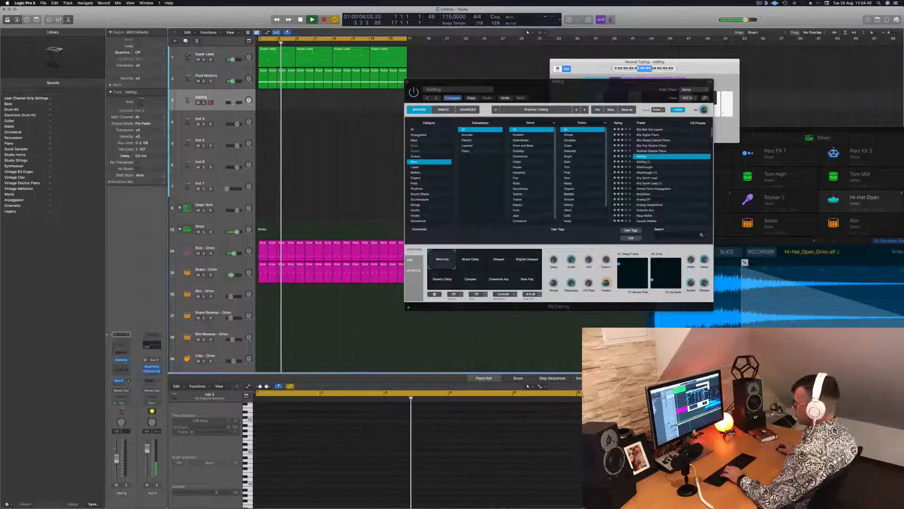
left_click_drag(128, 380, 133, 354)
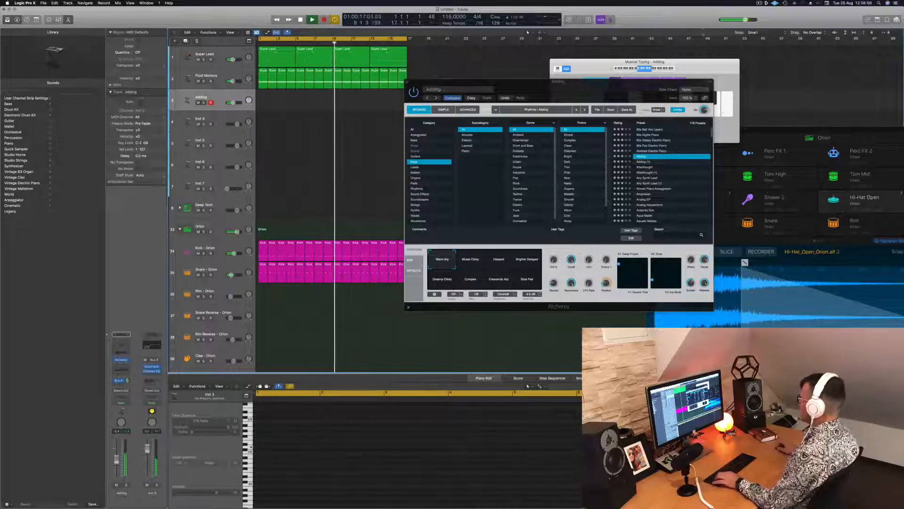
Move the Alchemy window clear of the regions and record a melody on the Adding track over the looping beat.
left_click_drag(638, 97, 694, 108)
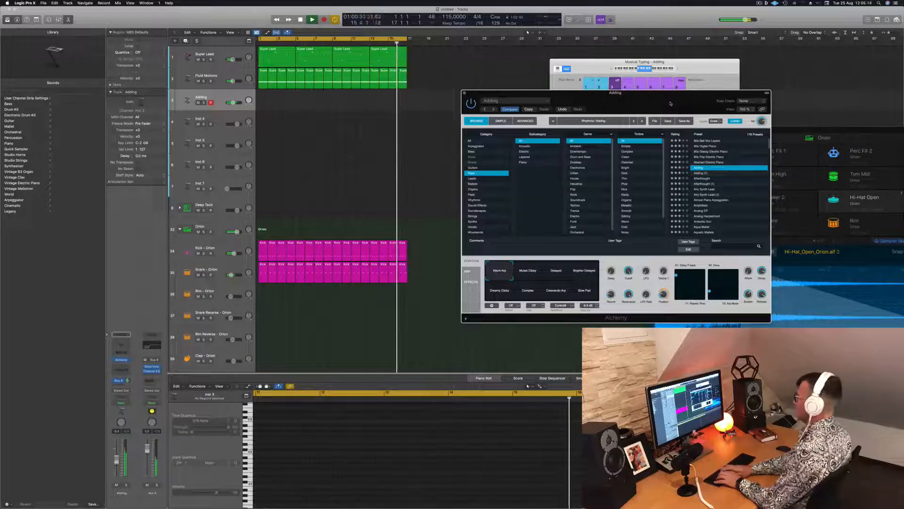
key("r")
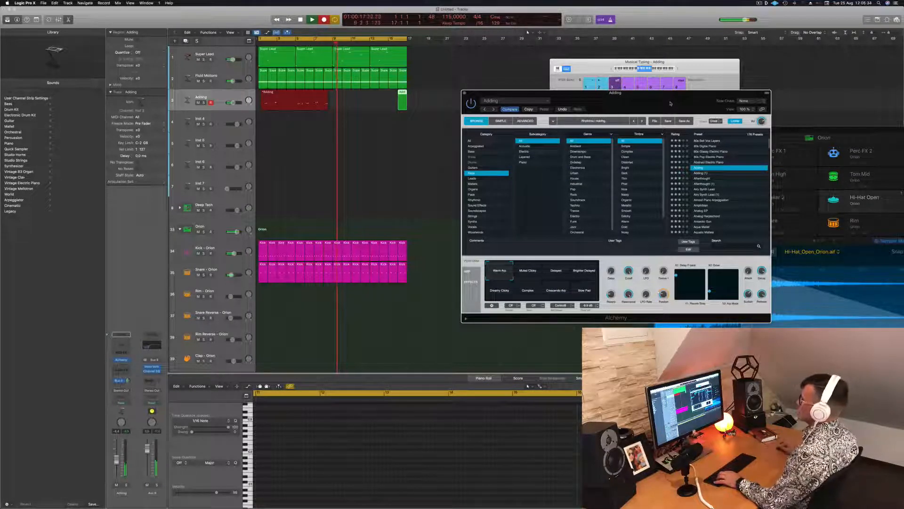
key("space")
Split the recorded Adding region at bar 5, delete its first four bars and move the remaining part to bar 1.
double_click(296, 98, "super")
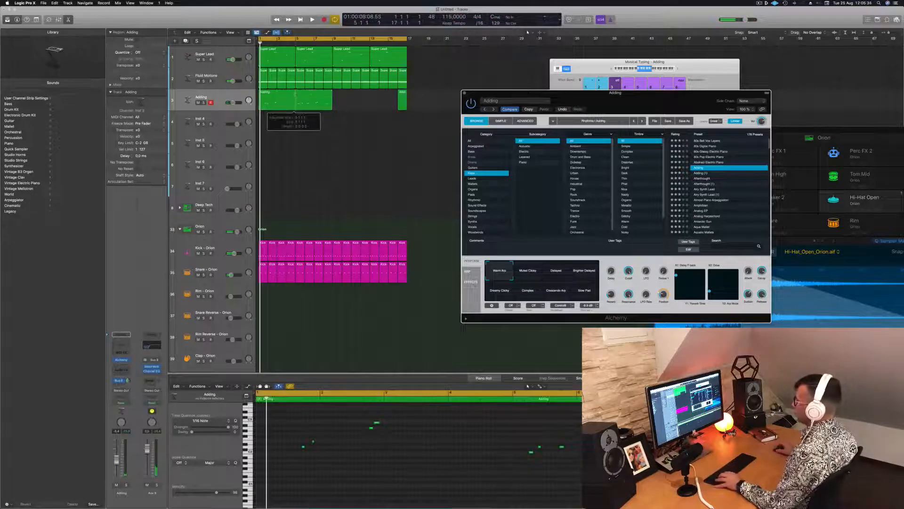
left_click(277, 100)
key("BackSpace")
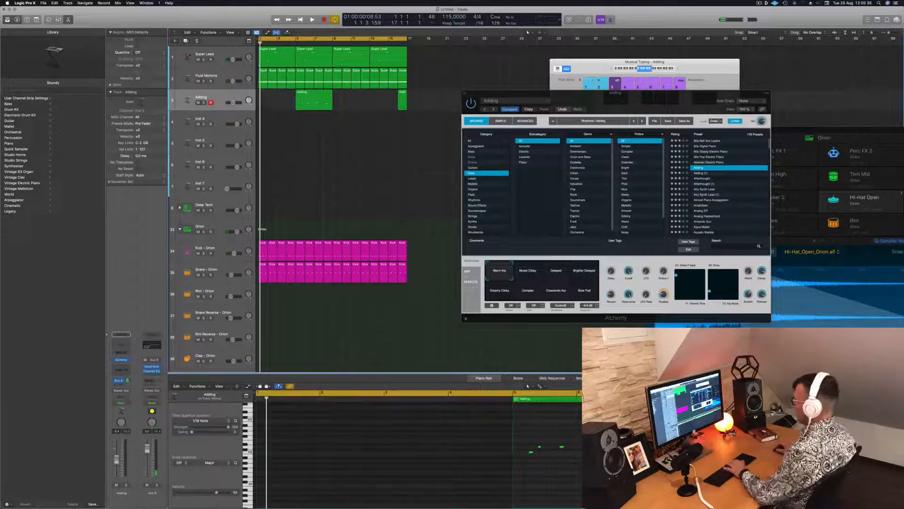
left_click_drag(315, 100, 277, 100)
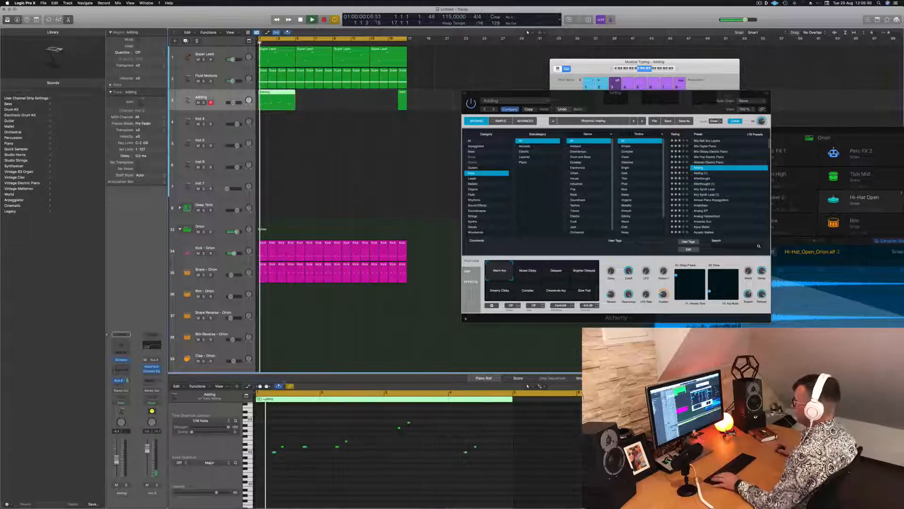
Remove the stray note from the Adding region's first bar and quantize the remaining notes to 1/16.
left_click(313, 455)
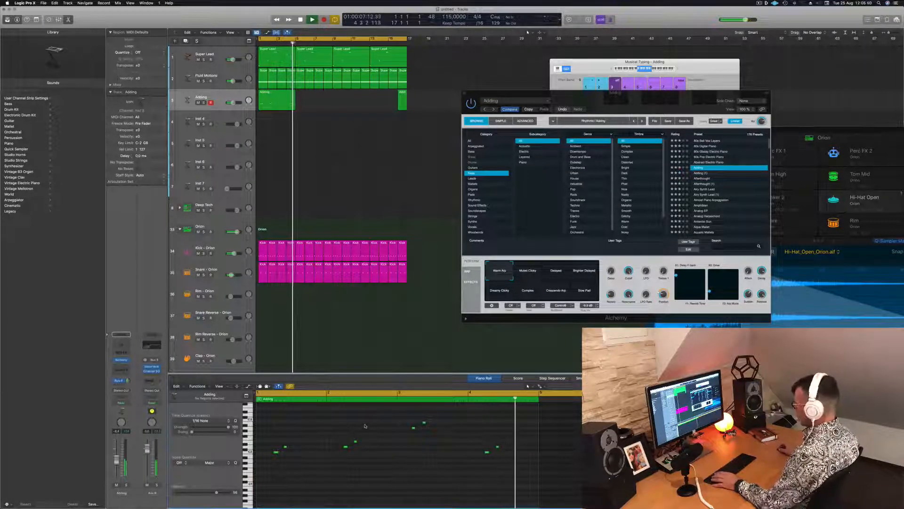
key("space")
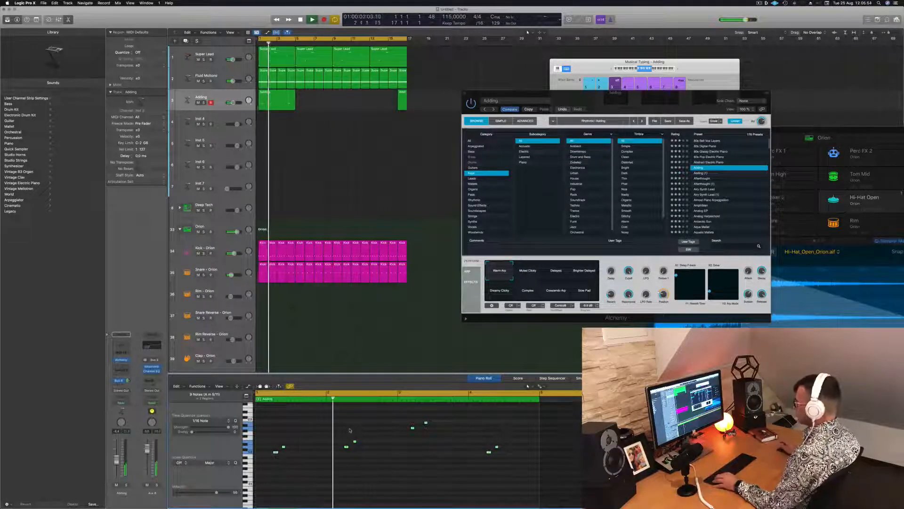
left_click(359, 432)
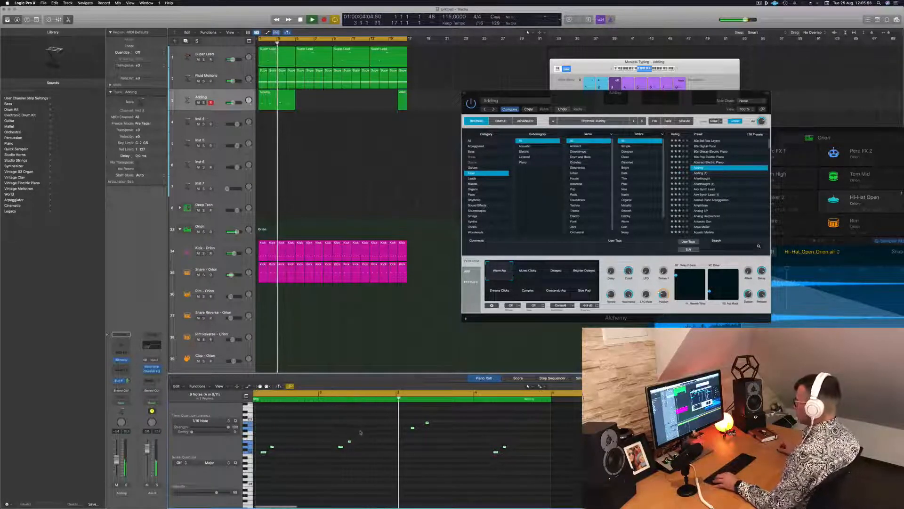
Shift the first note of the high pair in bar 3 one sixteenth later and play the region from the start.
left_click(413, 428)
key("space")
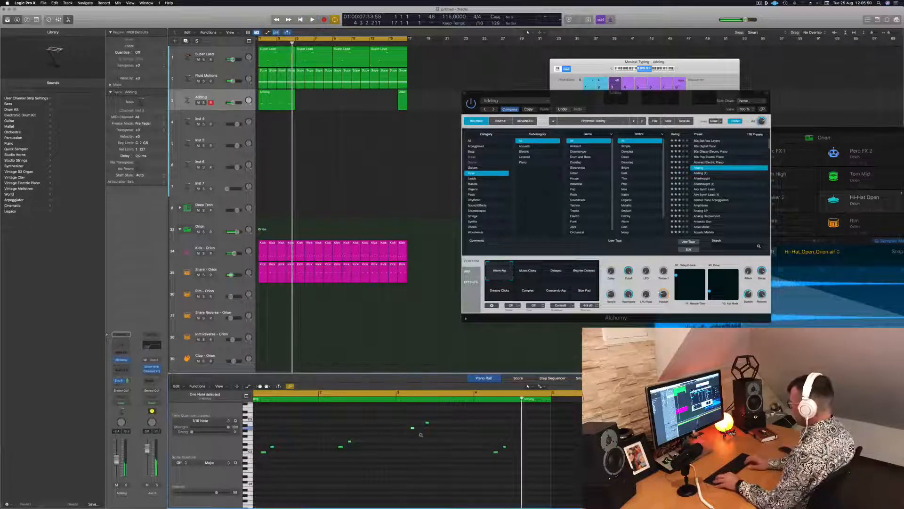
key("space")
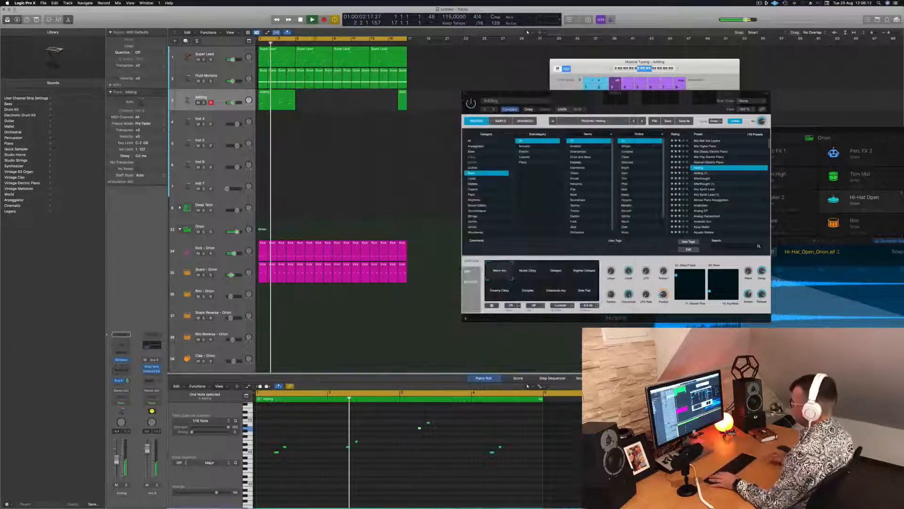
Save the project under an episode name, and delete the leftover Adding region near bar 16, leaving the four-bar region selected.
key("space")
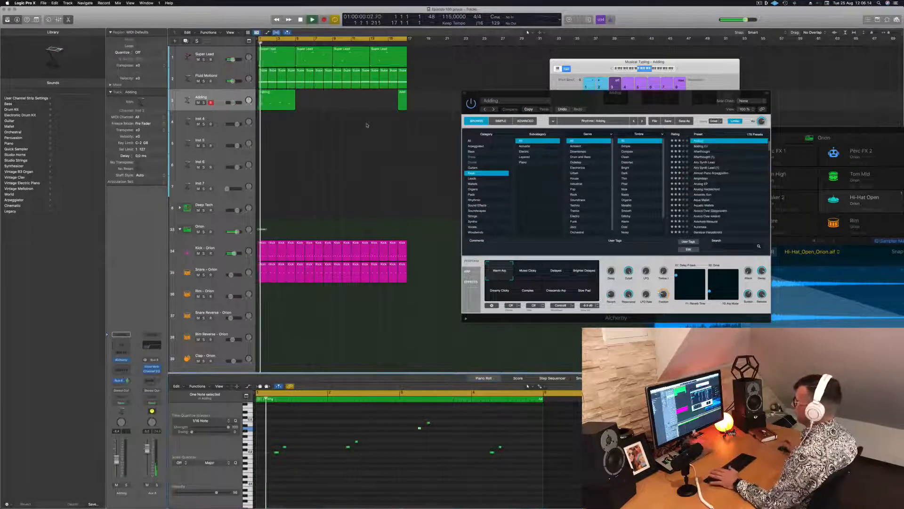
key("Delete")
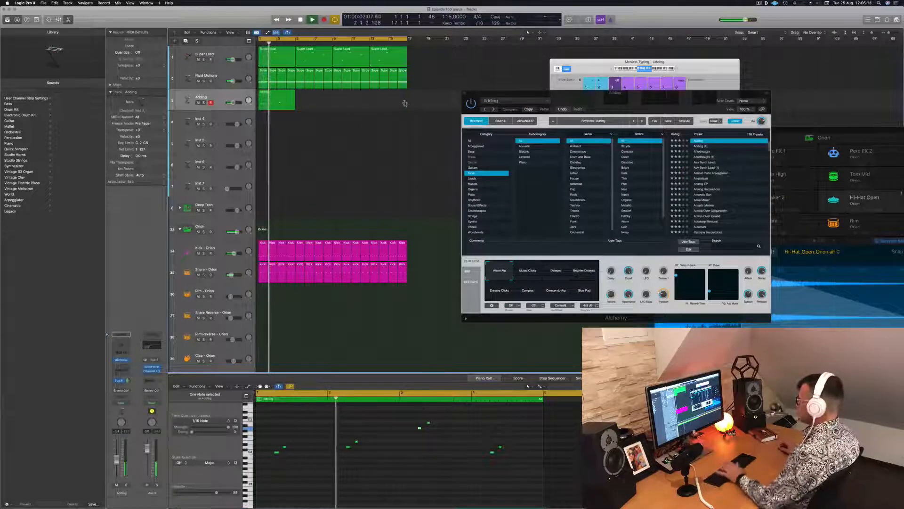
left_click(283, 101)
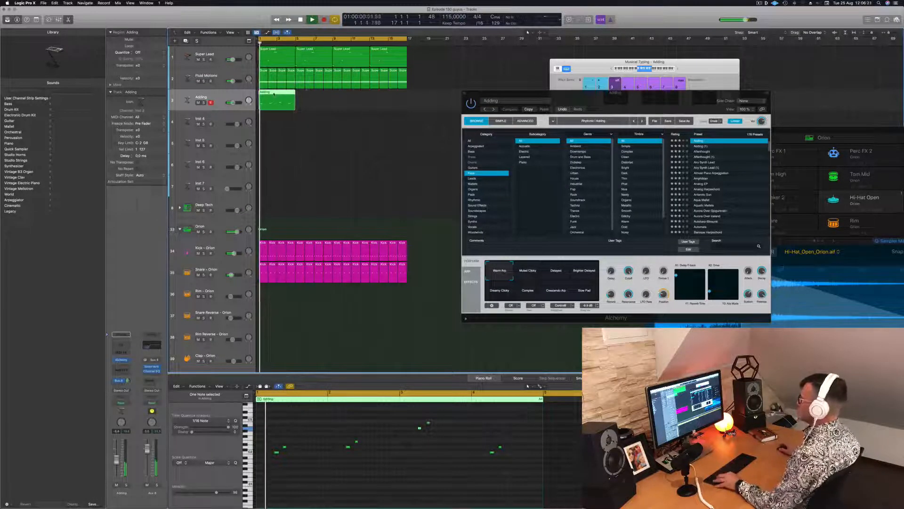
Copy the four-bar Adding region along its track to fill bars 5 to 16.
left_click_drag(290, 101, 328, 102)
mouse_move(353, 107)
left_mouse_down()
mouse_move(285, 97)
mouse_move(357, 101)
left_mouse_up()
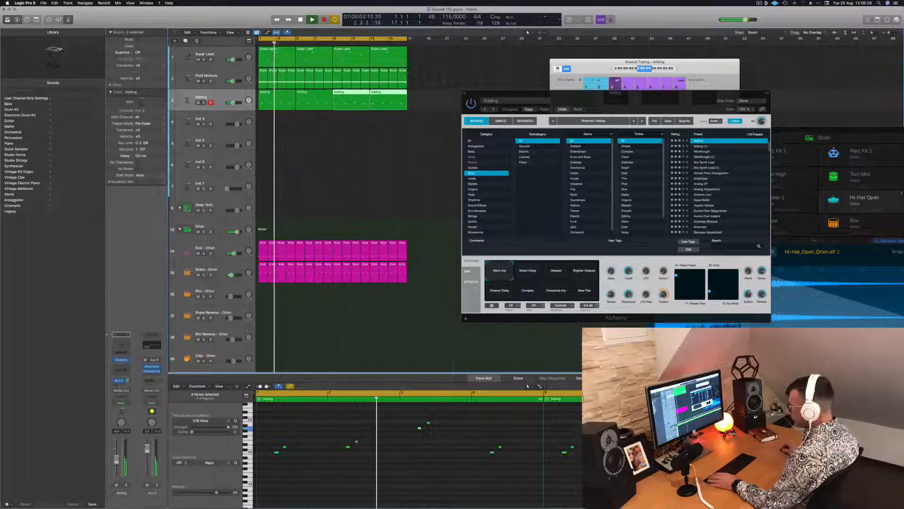
Add a send to Bus 9 on the Adding track and insert a stereo Stereo Delay on Aux 9.
left_click(121, 384)
mouse_move(118, 393)
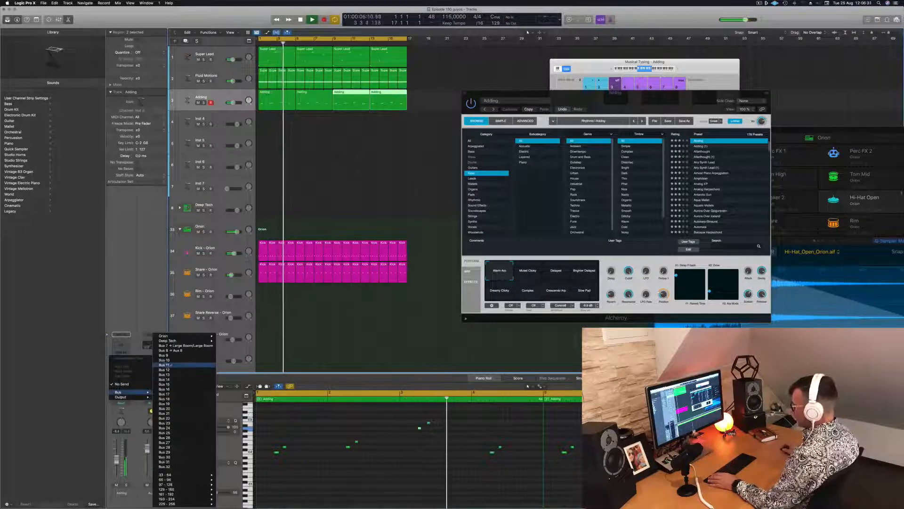
left_click(179, 350)
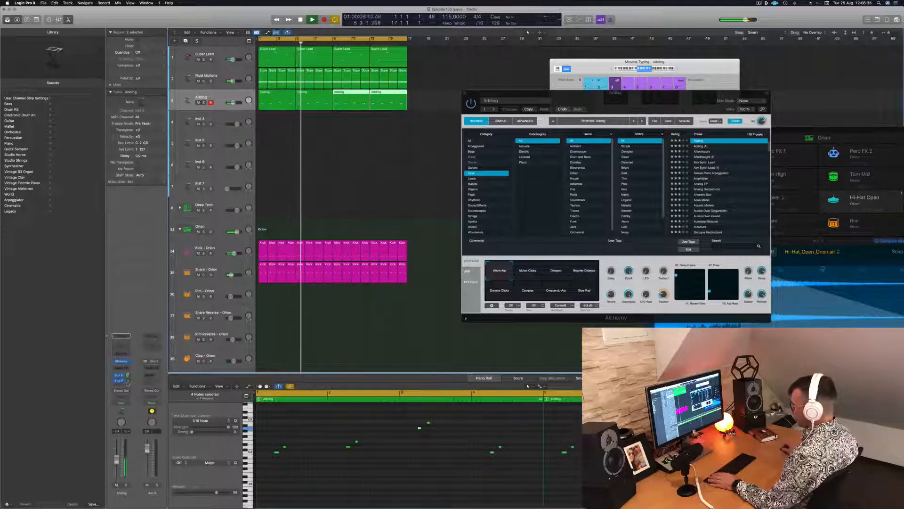
left_click(149, 367)
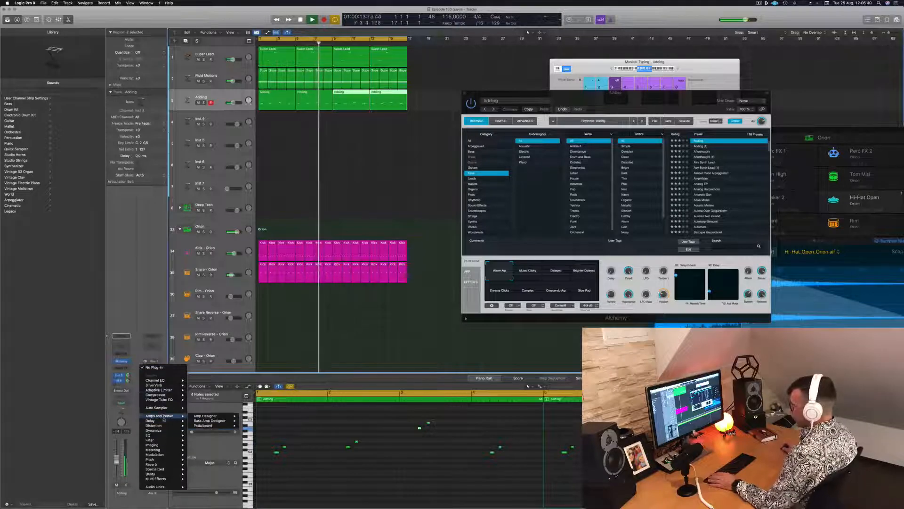
mouse_move(163, 420)
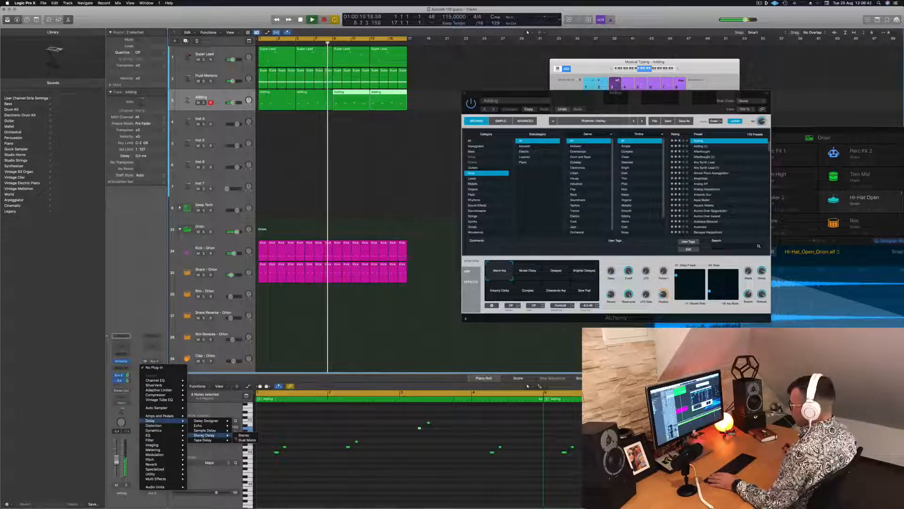
mouse_move(214, 435)
left_click(242, 436)
Audition the Stereo Delay presets on Aux 9 during playback and settle on 1/16 Note.
left_click_drag(381, 74, 478, 107)
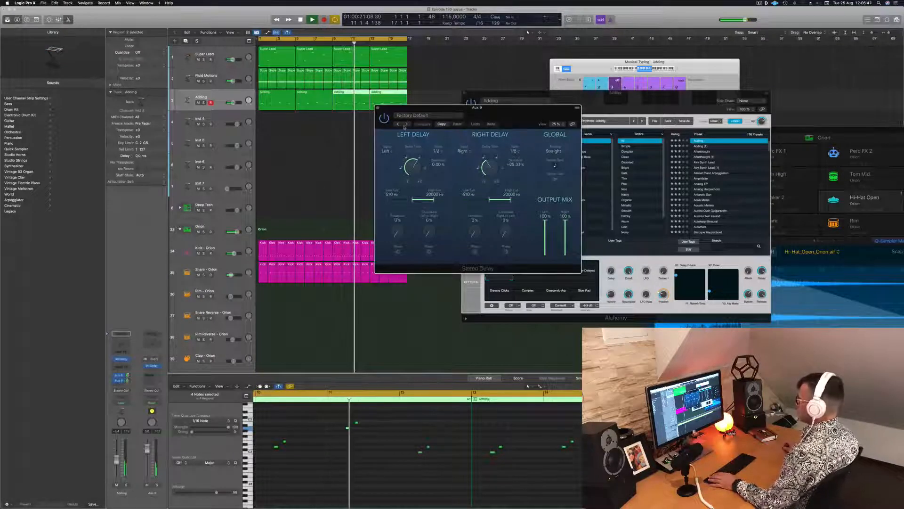
left_click(407, 124)
left_click(407, 124)
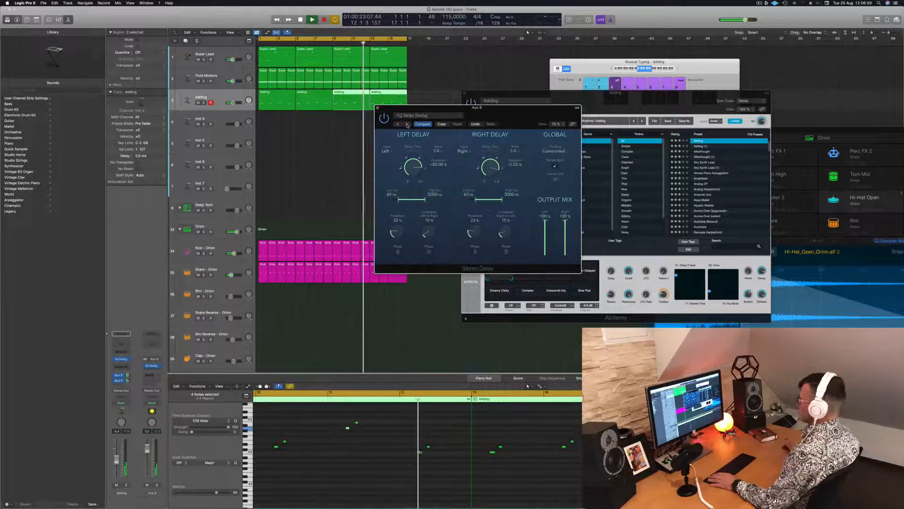
left_click(407, 124)
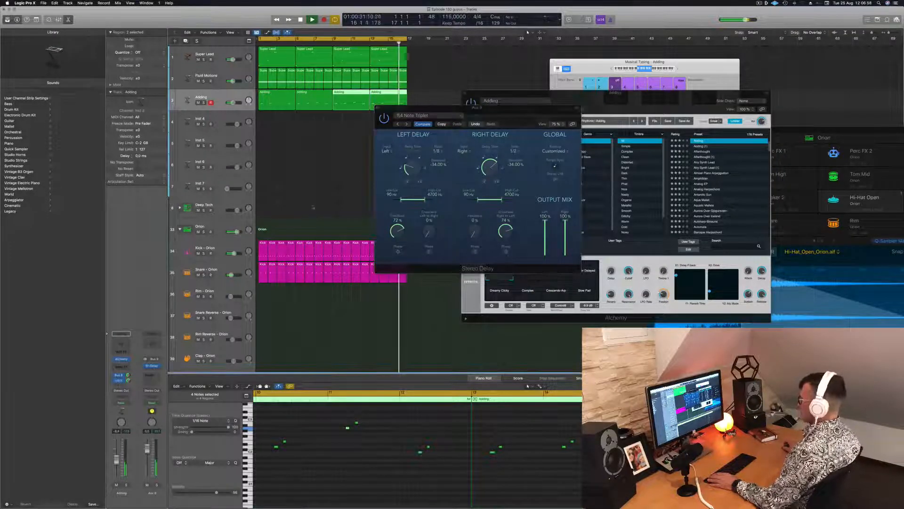
left_click_drag(408, 126, 262, 144)
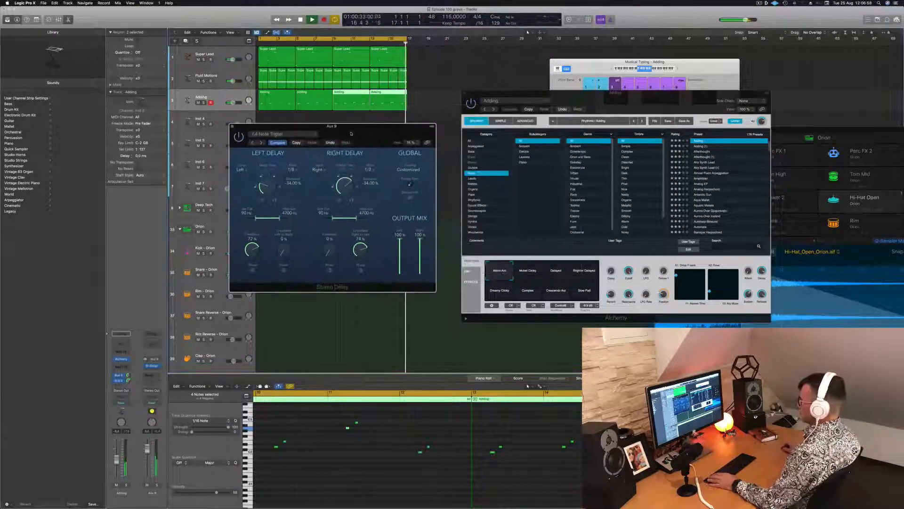
left_click(262, 143)
left_click_drag(358, 129, 360, 130)
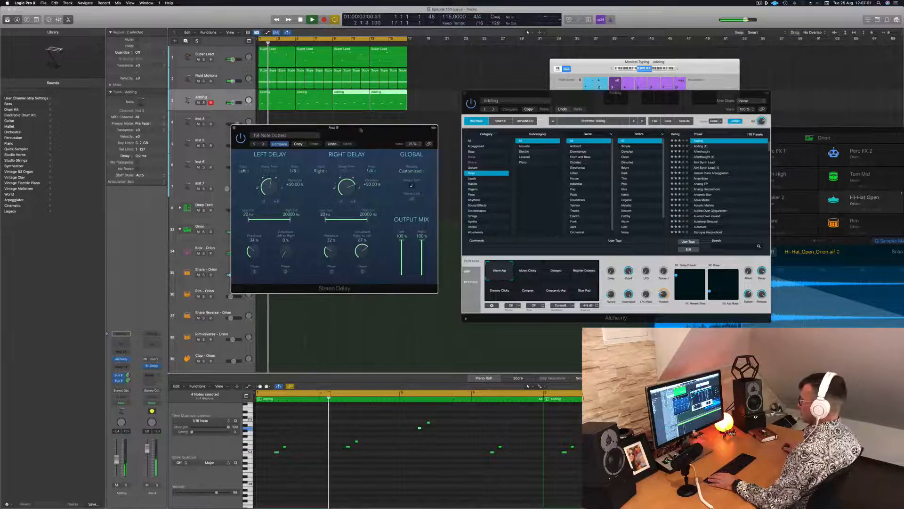
left_click(263, 144)
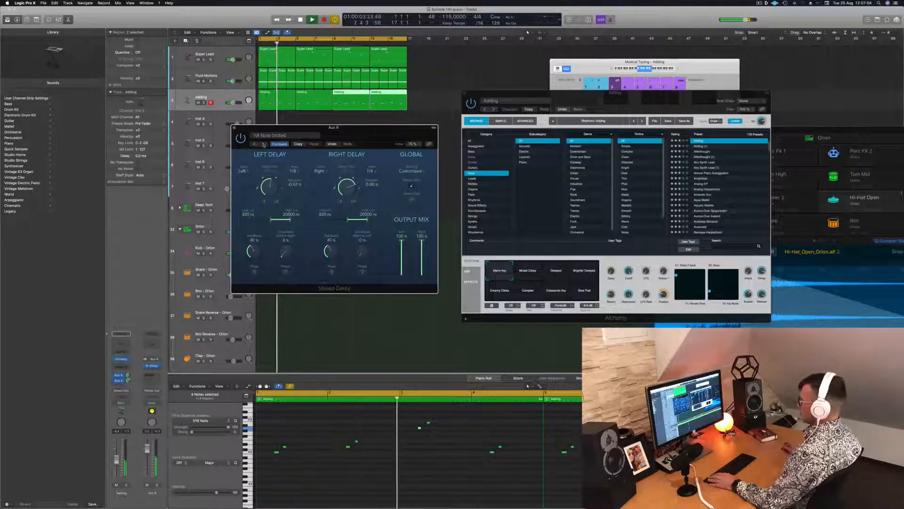
left_click(263, 144)
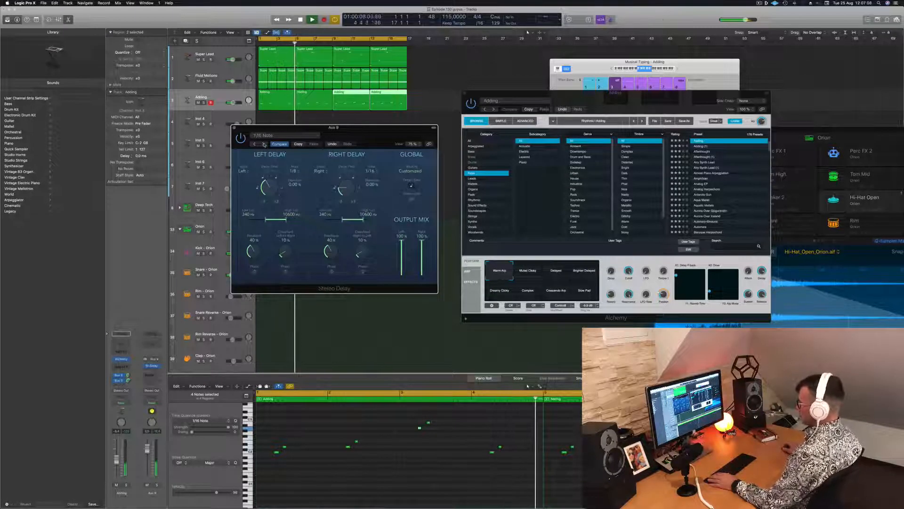
left_click_drag(378, 136, 370, 138)
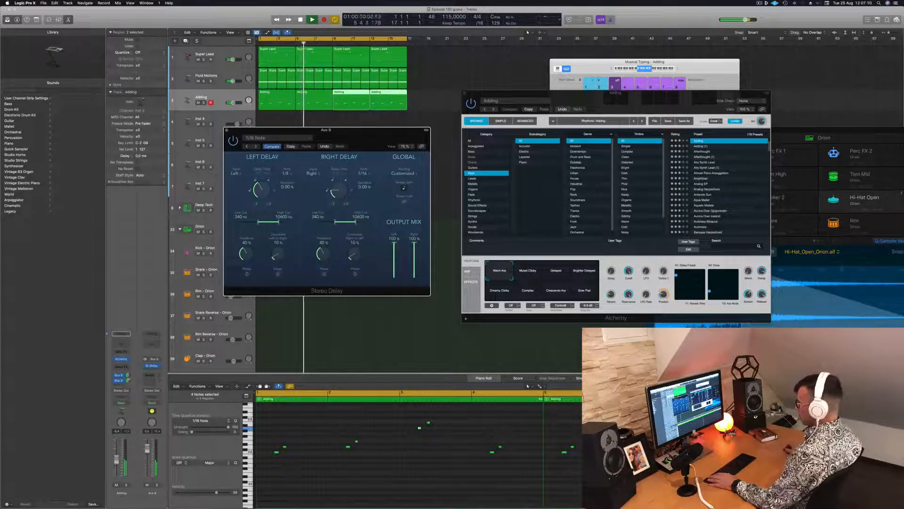
Listen to the Aux 9 delay return in solo, unsolo it and close the Stereo Delay window.
key("s")
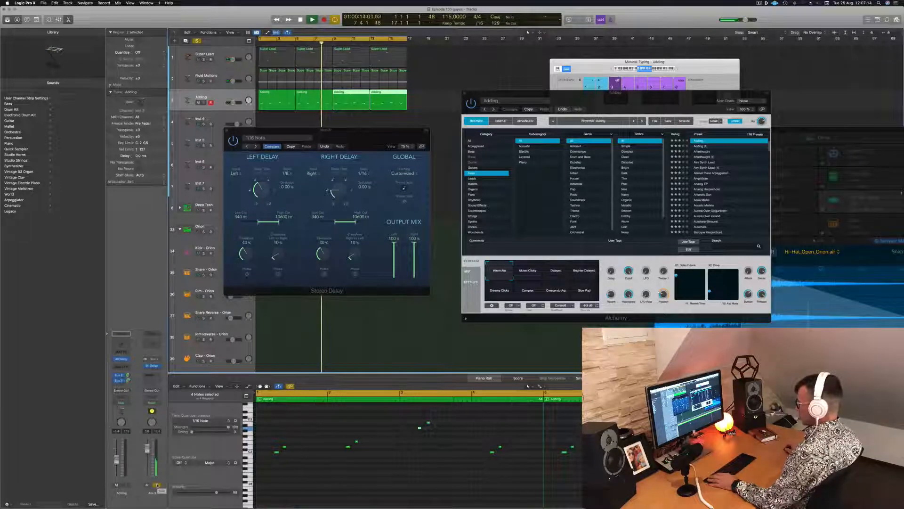
key("s")
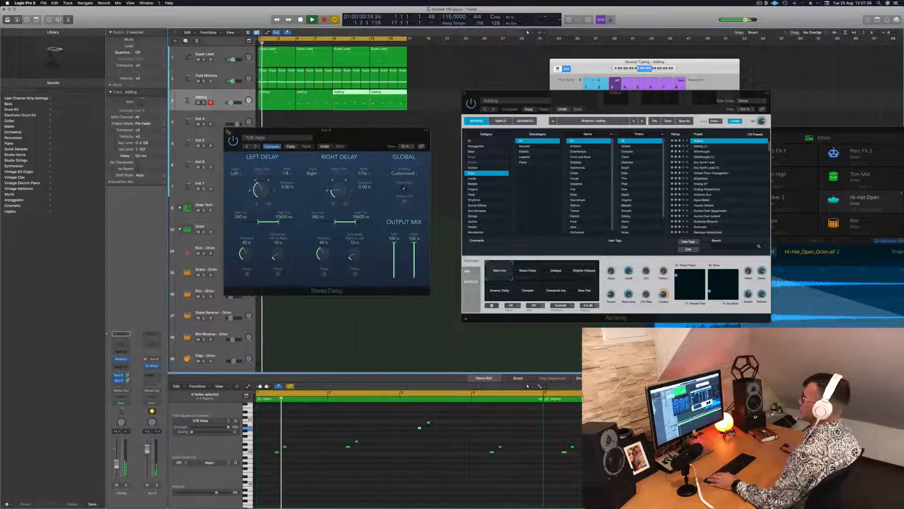
left_click(226, 130)
Open Alchemy on the Inst 4 track and load the 70s Synth Strings preset from the Strings category.
left_click(219, 120)
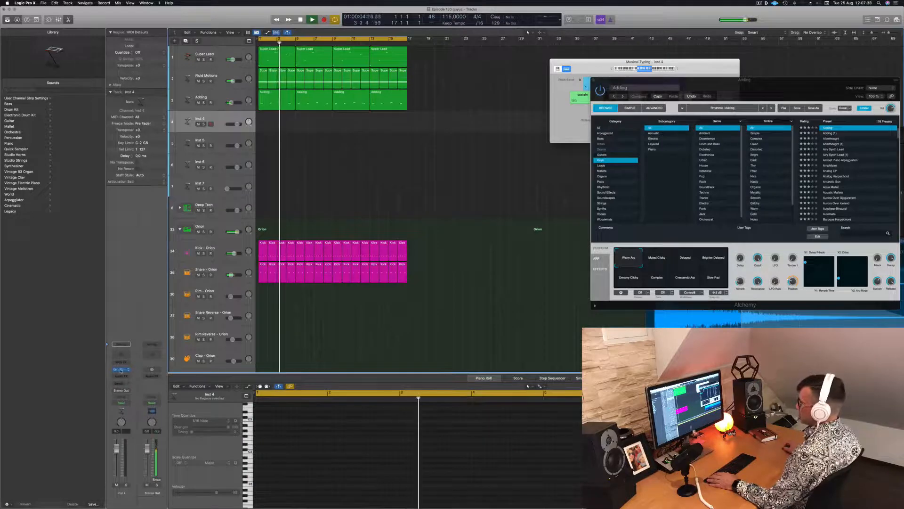
left_click_drag(463, 78, 522, 84)
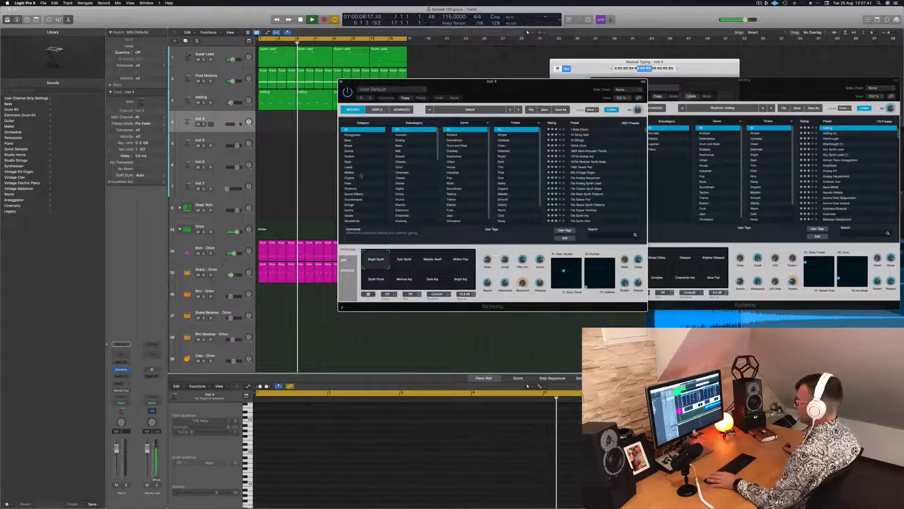
left_click(352, 205)
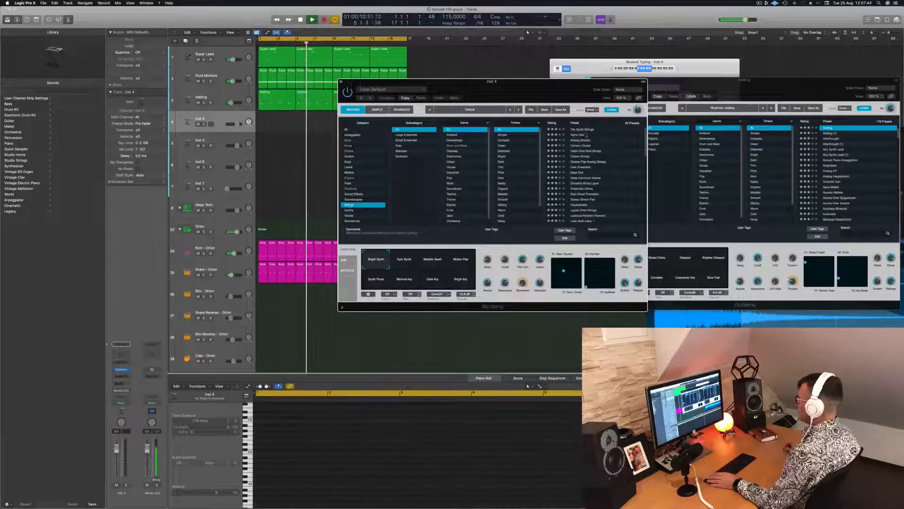
left_click(582, 130)
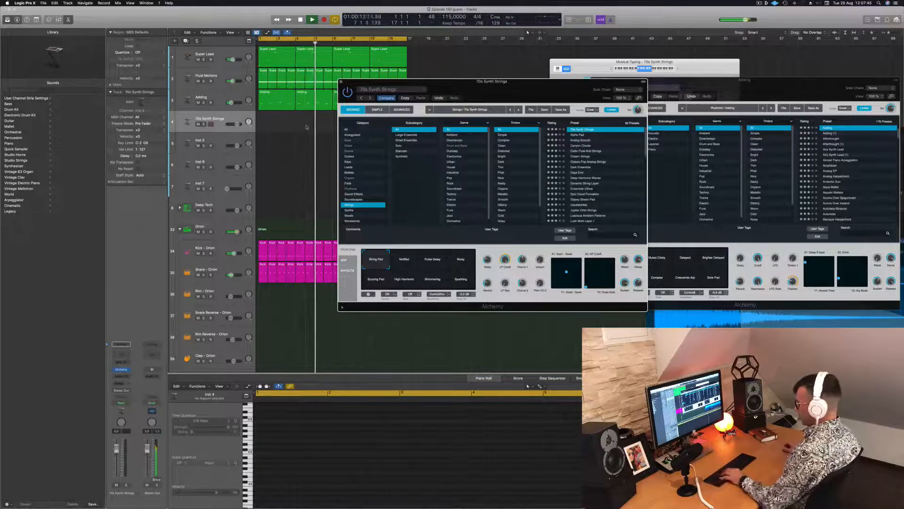
Add a send to Bus 8 (Aux 8) on the 70s Synth Strings track.
left_click(121, 382)
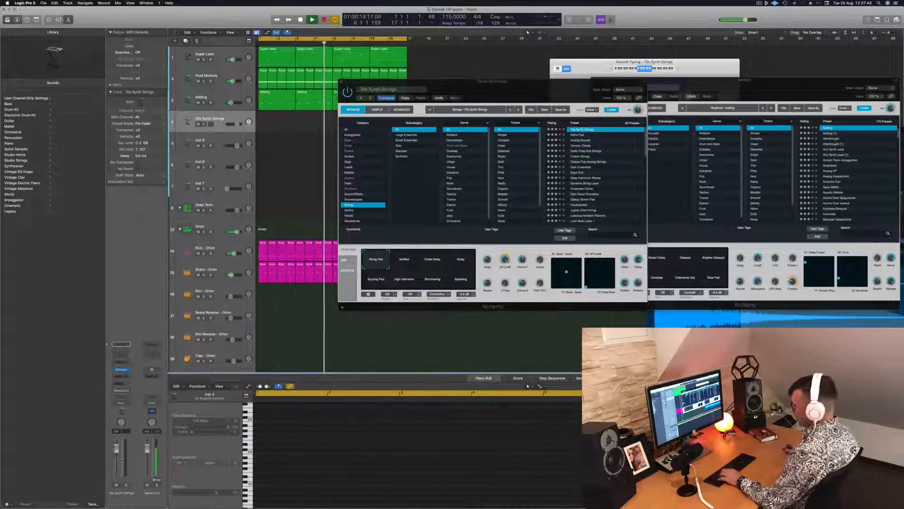
left_click(121, 383)
mouse_move(120, 391)
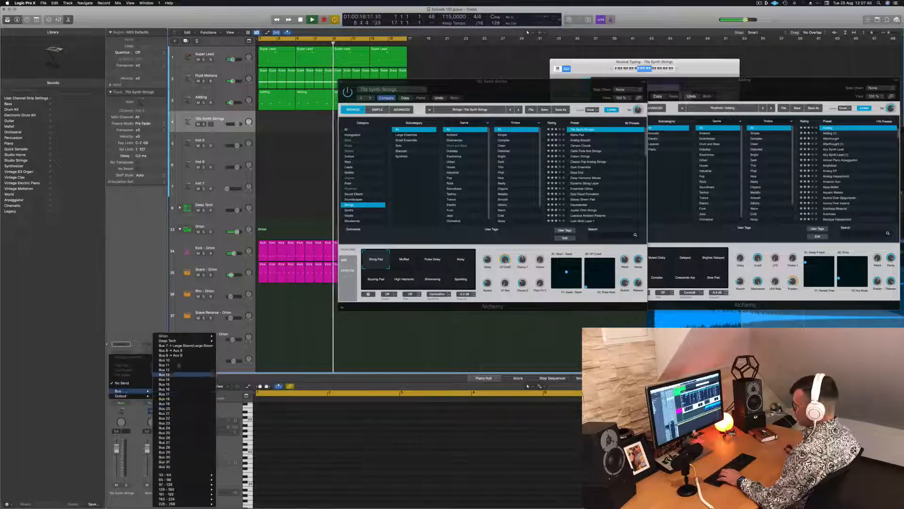
left_click(181, 351)
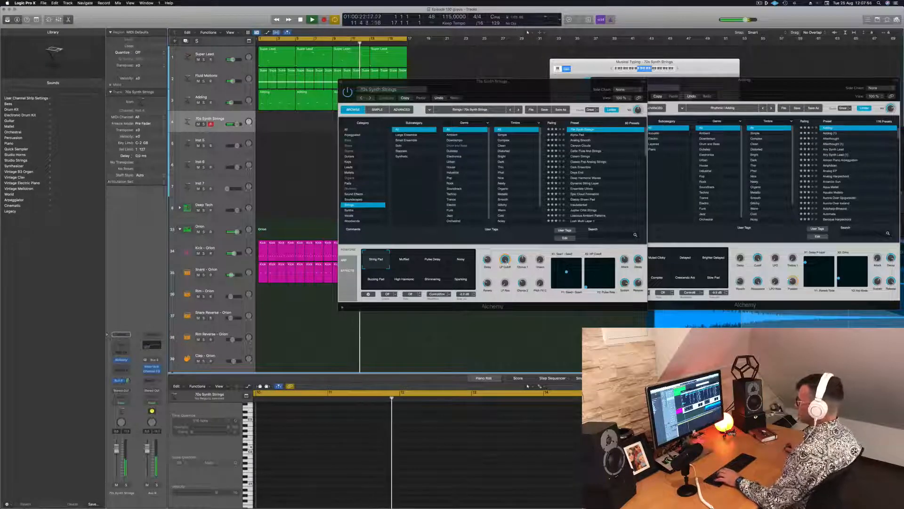
Audition Alpha Pad with the Musical Typing keyboard in a higher octave, and load the Analog Smooth preset with its Warm variation.
left_click(584, 136)
left_click(583, 135)
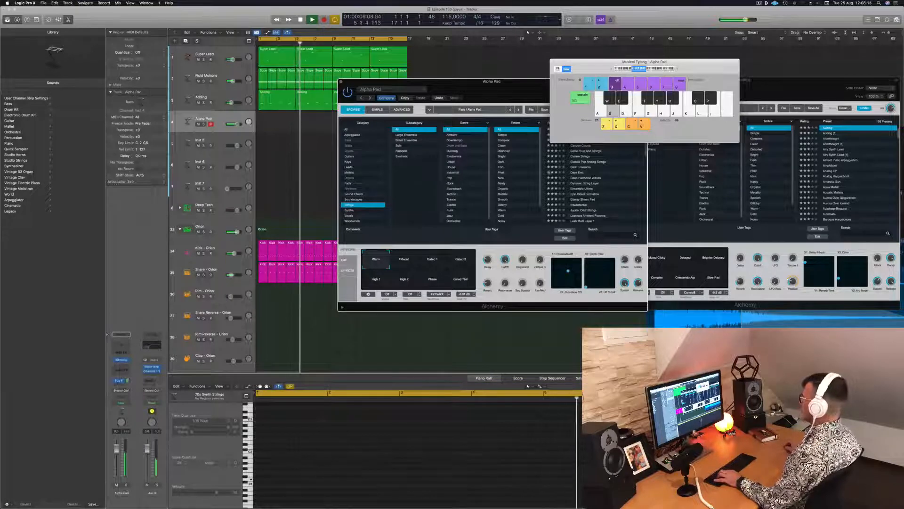
left_click(679, 69)
key("s")
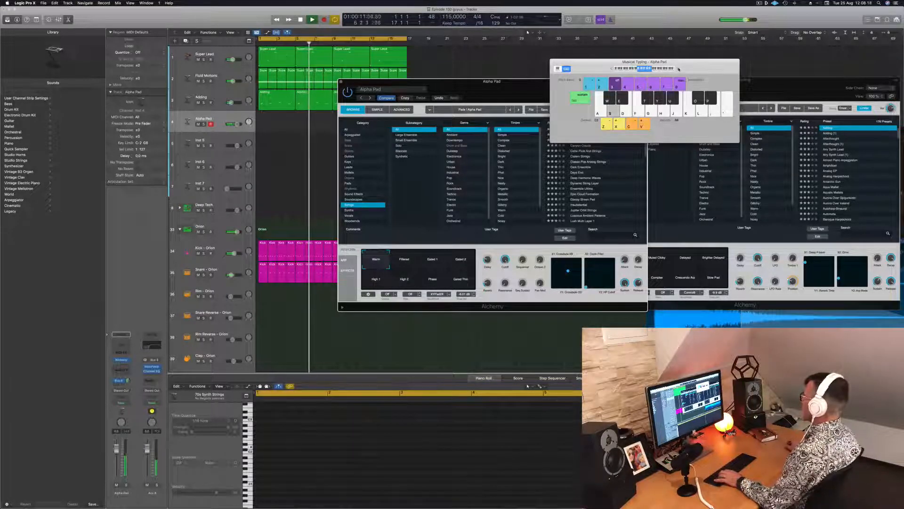
left_click_drag(669, 61, 688, 48)
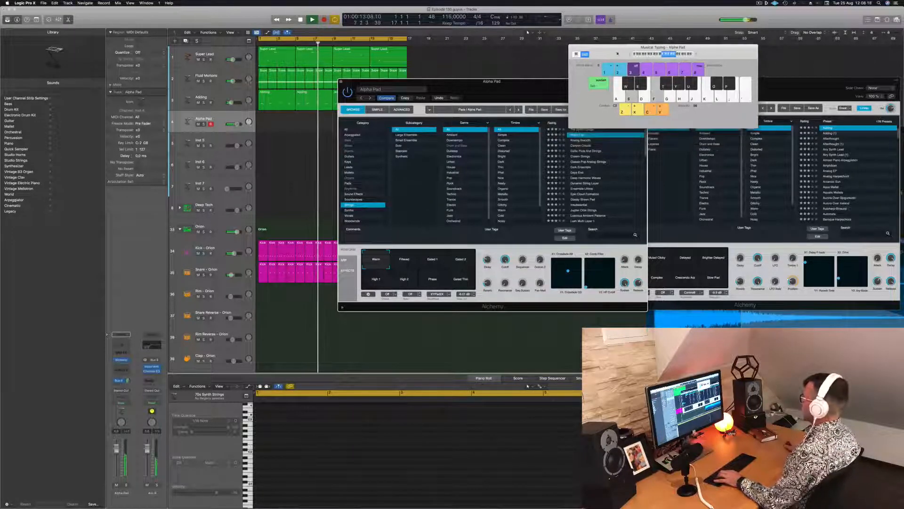
left_click(578, 140)
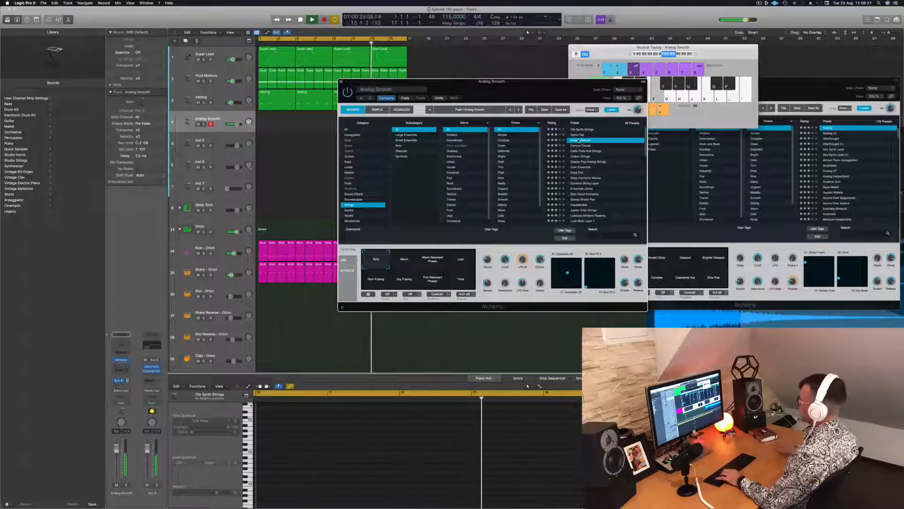
left_click(404, 259)
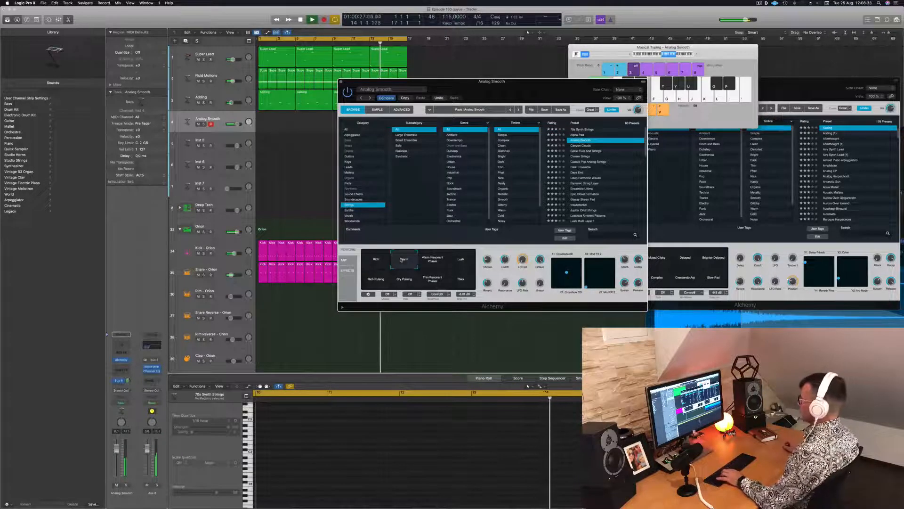
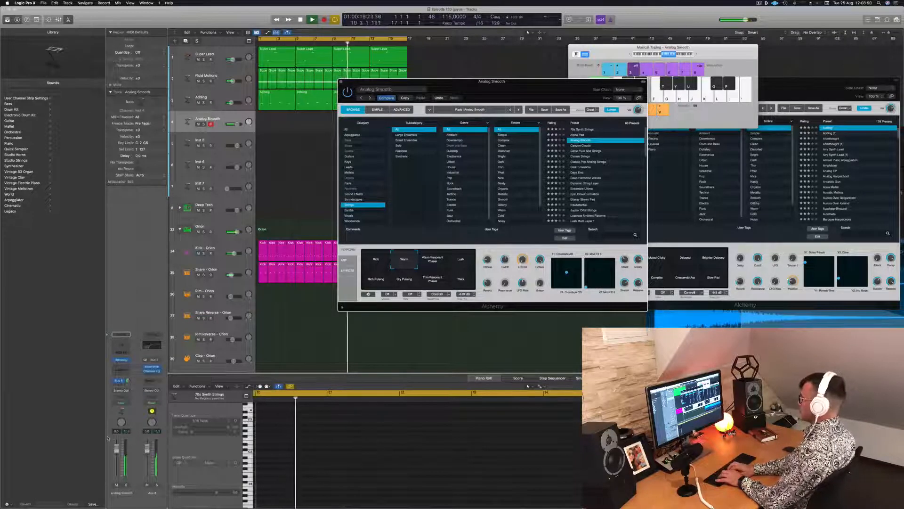
Record a sustained-note Analog Smooth part over the looping beat and play it back with its notes visible in the Piano Roll.
key("r")
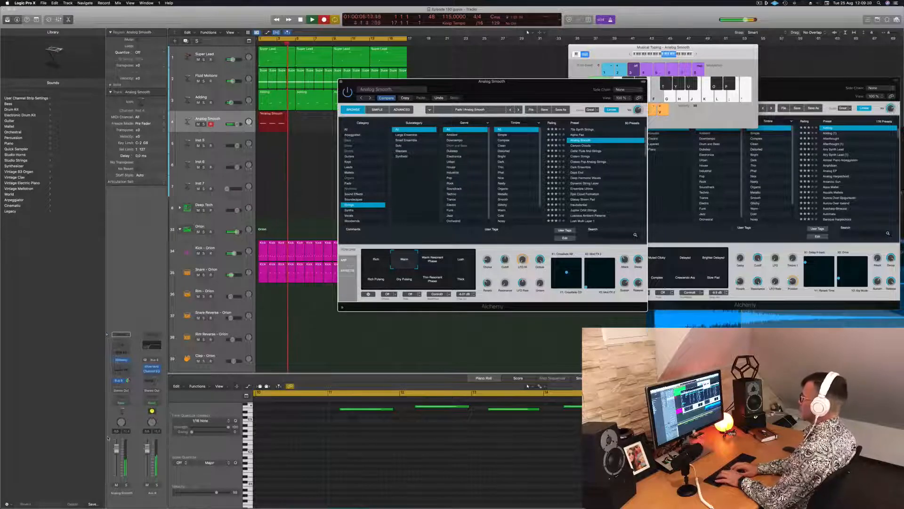
key("space")
key("space")
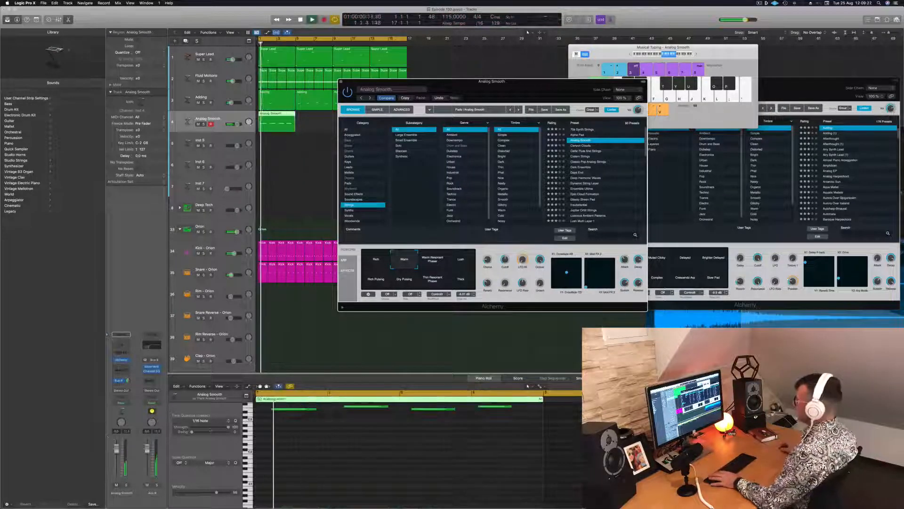
scroll(354, 486, "up", 1)
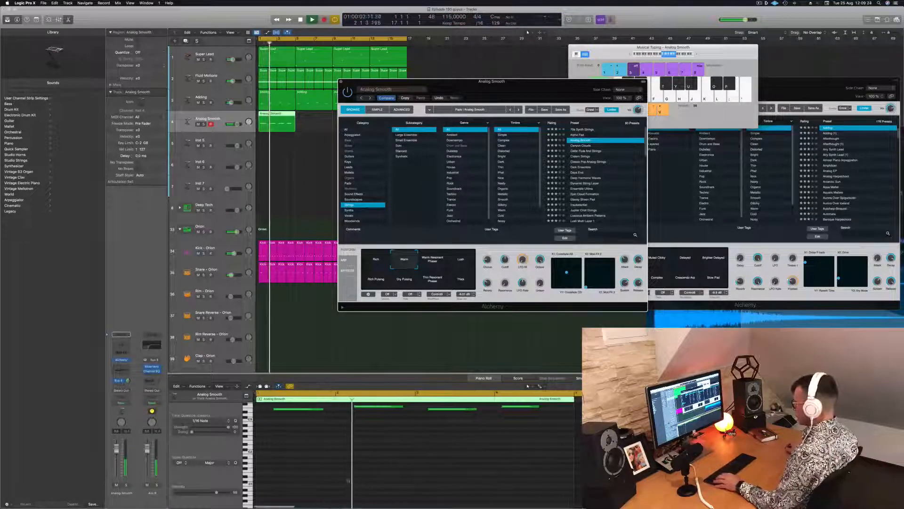
scroll(321, 472, "up", 3)
left_click(322, 472)
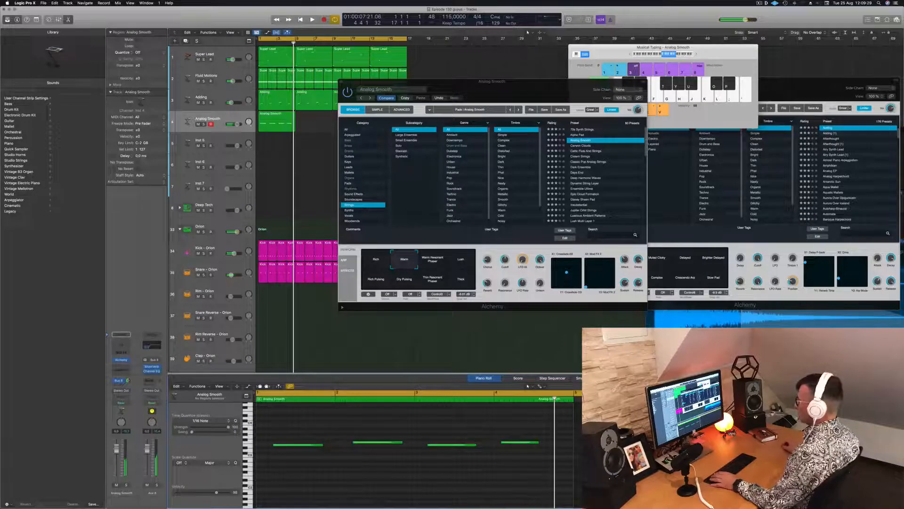
Split the later Analog Smooth region at bar 13, delete the other pieces and move the last four bars to bar 1.
left_click_drag(456, 86, 665, 82)
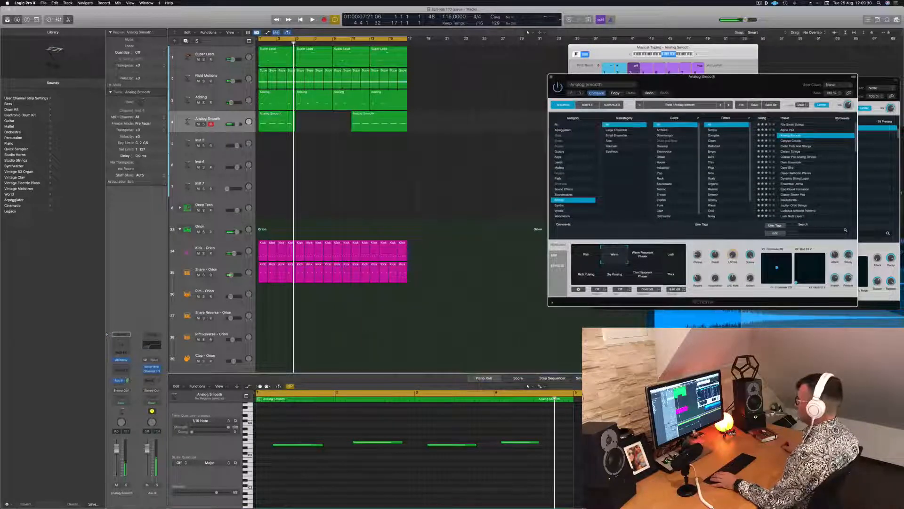
left_click_drag(370, 119, 371, 117)
left_click(371, 116)
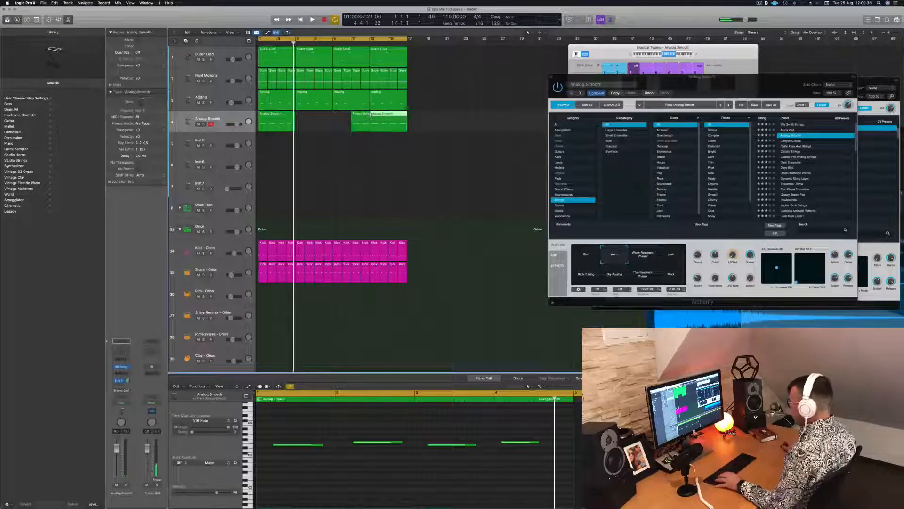
left_click(282, 121)
key("Delete")
left_click_drag(392, 120, 281, 121)
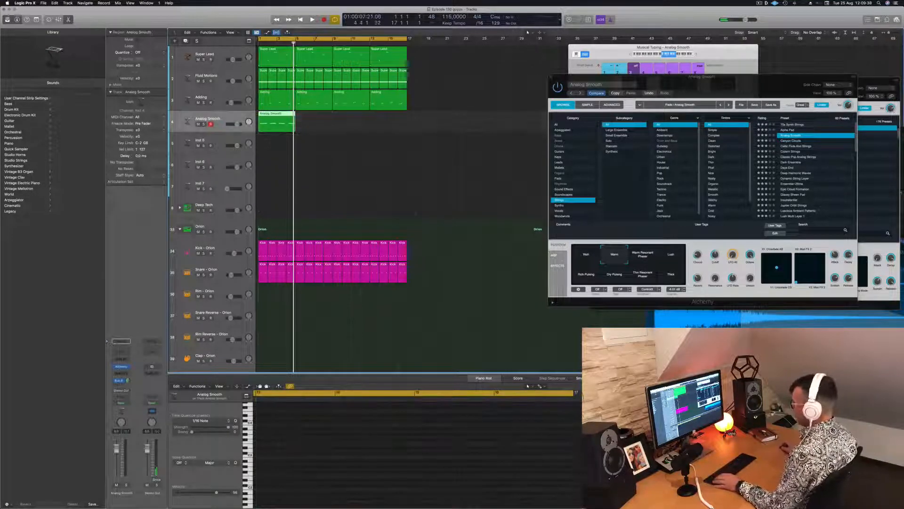
In the Piano Roll, move the second Analog Smooth note slightly earlier and the third slightly later, and play the part from the start.
key("e")
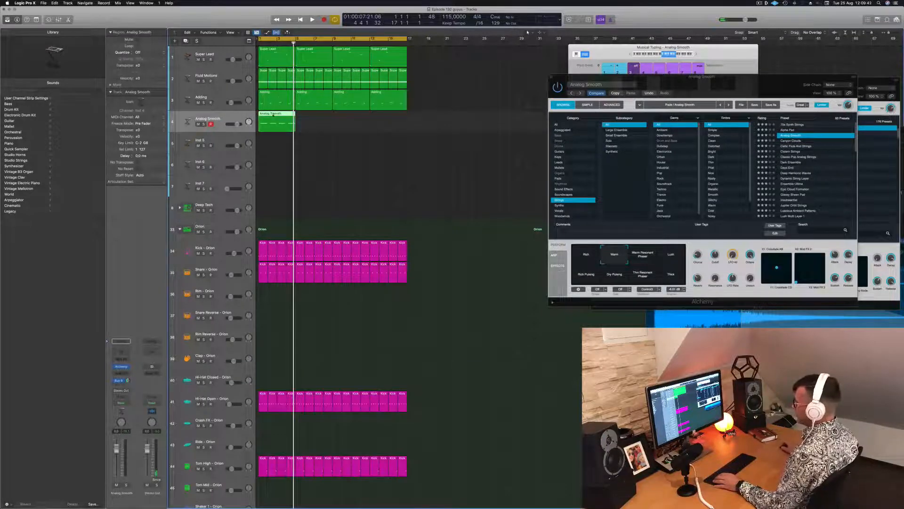
key("e")
key("z")
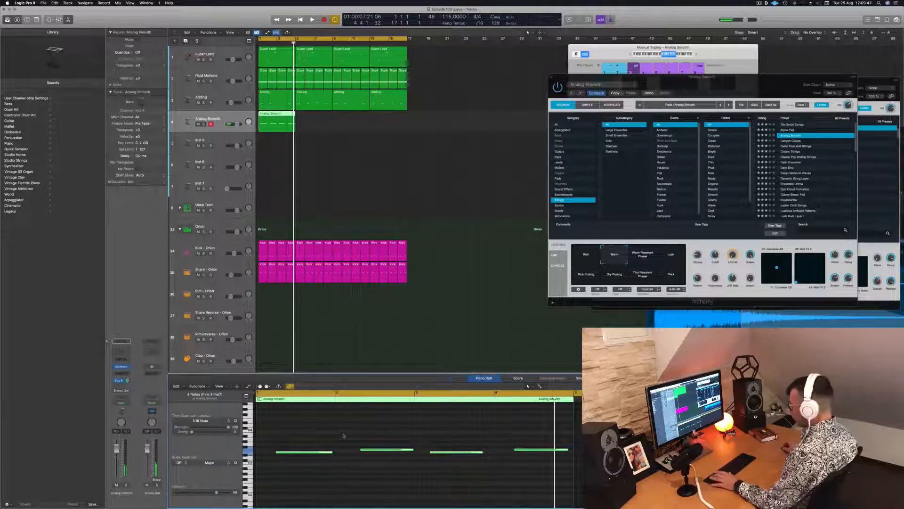
key("space")
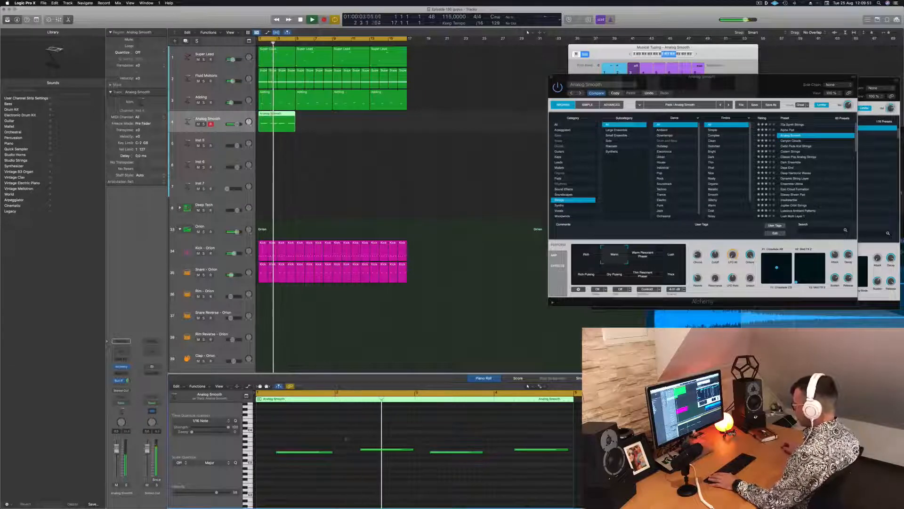
key("space")
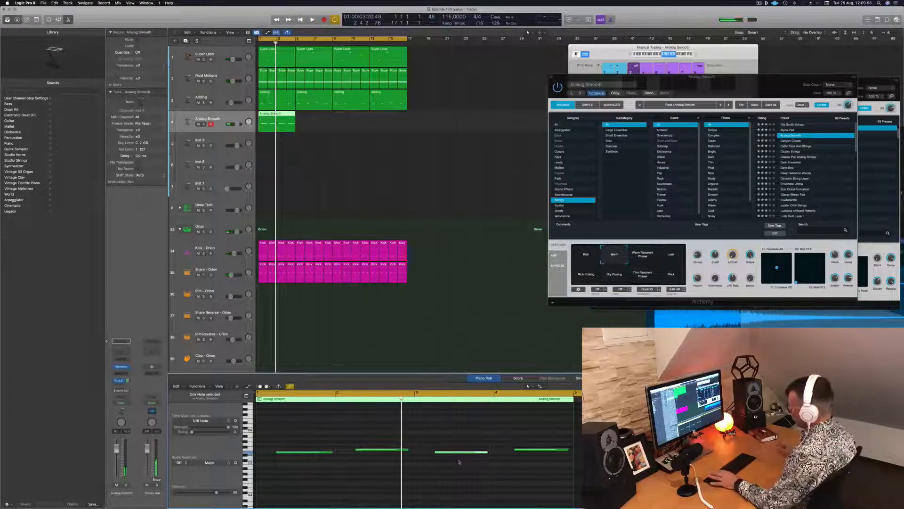
key("space")
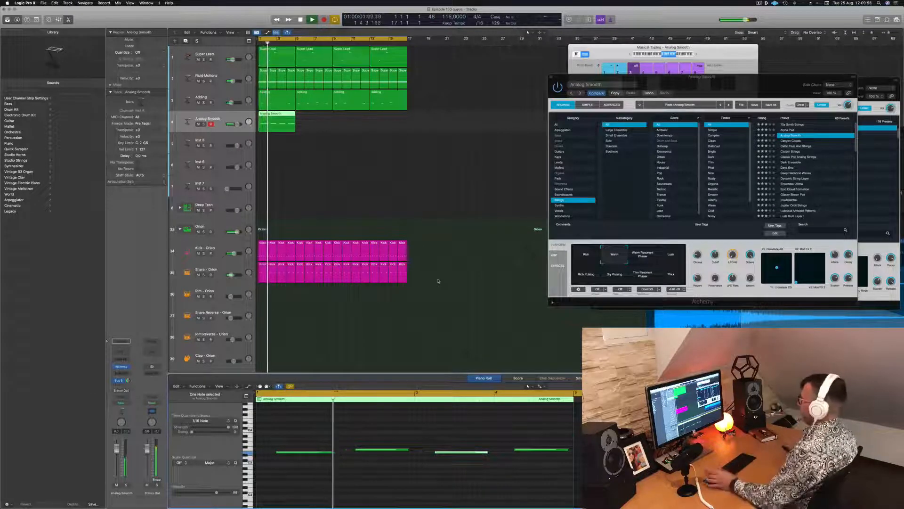
key("Return")
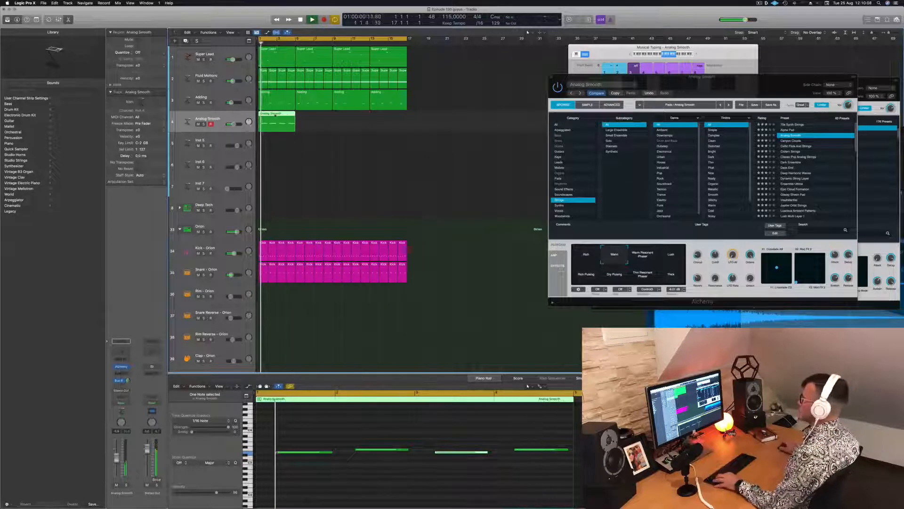
Copy the four-bar Analog Smooth region to bar 5, and copy the resulting pair to bar 9 to fill all sixteen bars.
left_click_drag(288, 123, 353, 121)
left_click(277, 122, "shift")
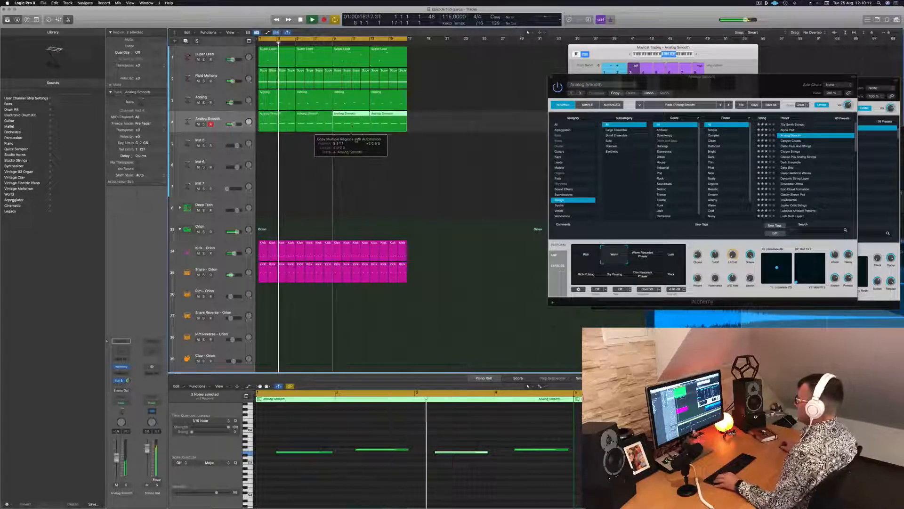
scroll(335, 175, "down", 3)
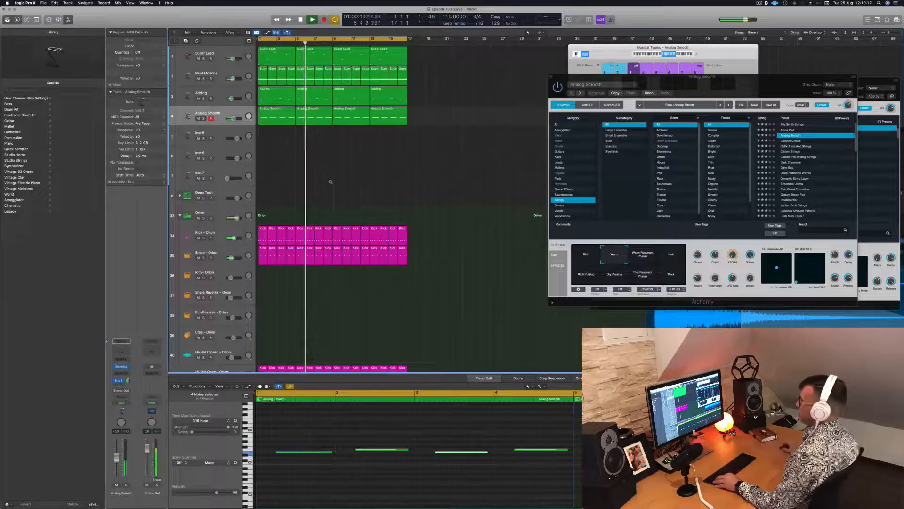
Copy the first Hi-Hat Open region onto the Hi-Hat Closed track at the same start position.
scroll(332, 179, "down", 3)
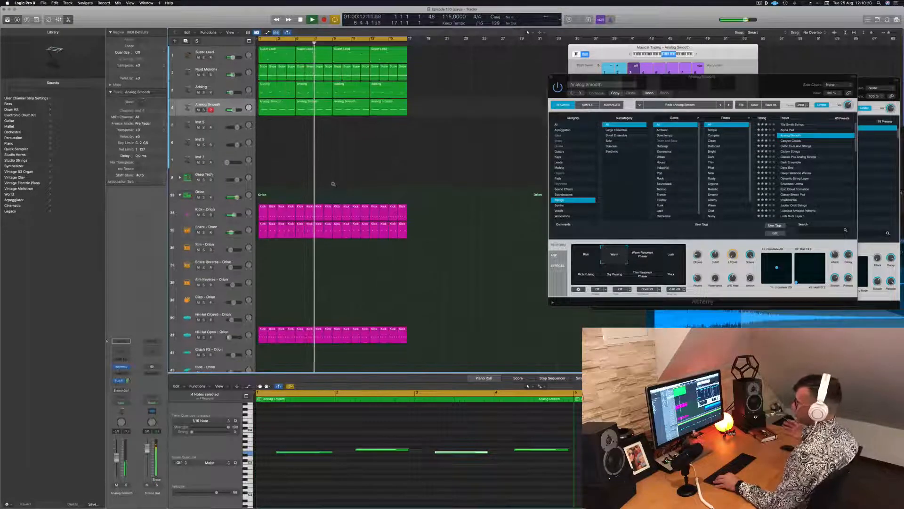
scroll(342, 181, "down", 3)
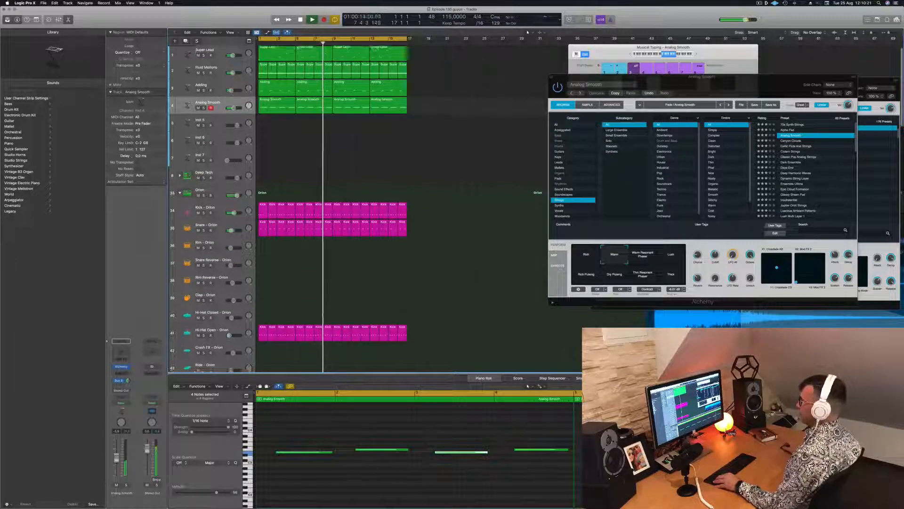
left_click(263, 301)
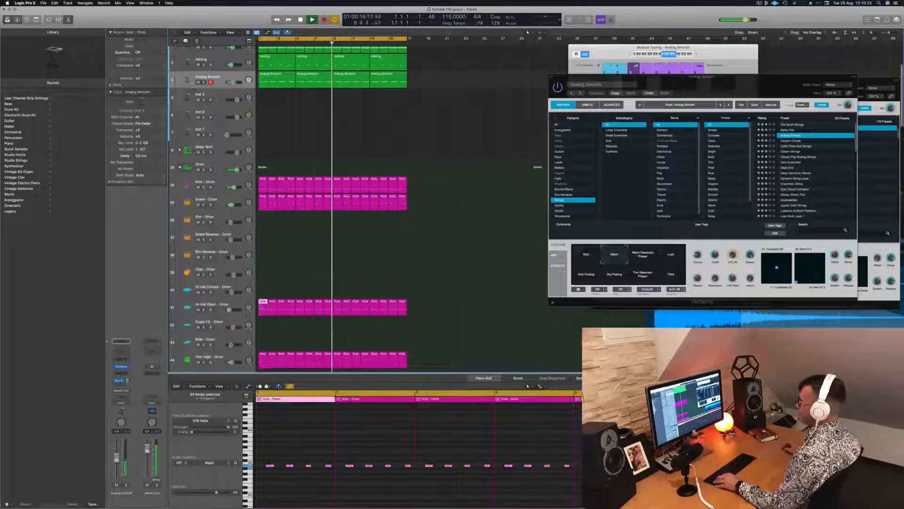
left_click_drag(263, 302, 263, 295)
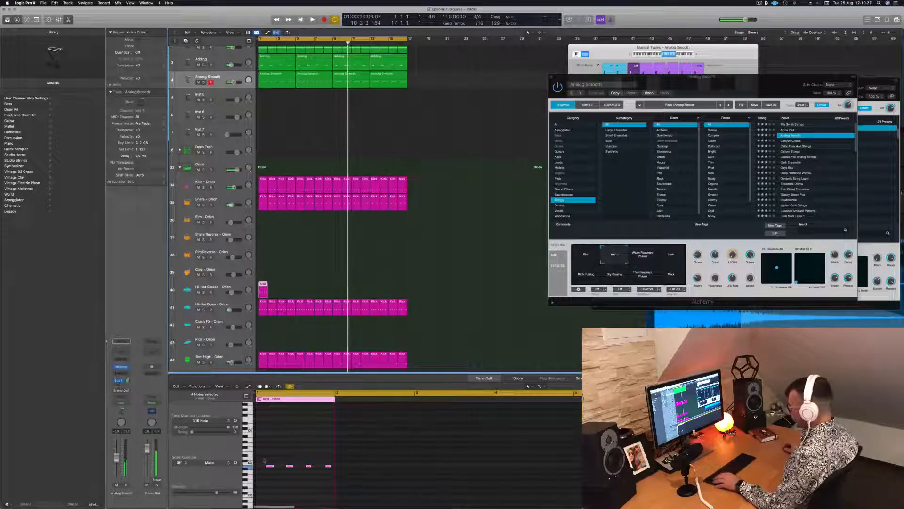
Shift the Hi-Hat Closed region's four notes to the bar start, duplicate them into the gaps between, and play the result.
left_click_drag(265, 460, 353, 474)
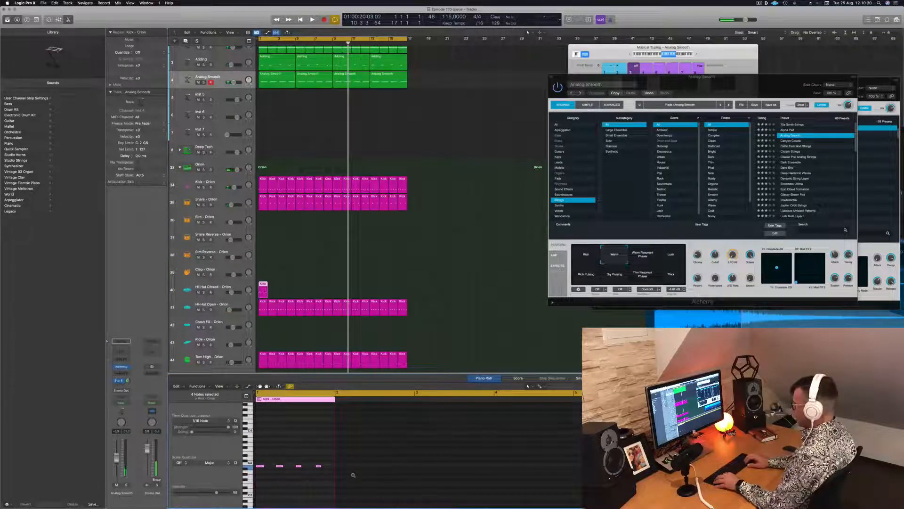
key("space")
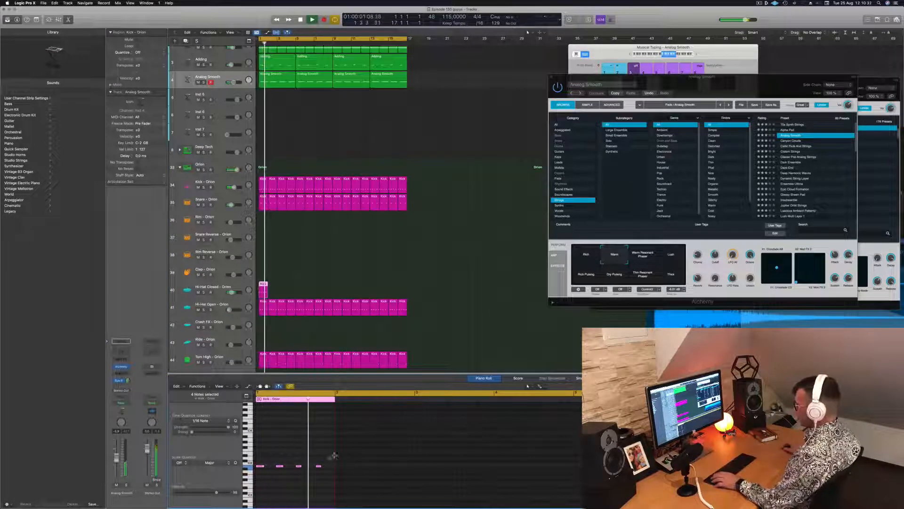
left_click_drag(265, 470, 270, 469)
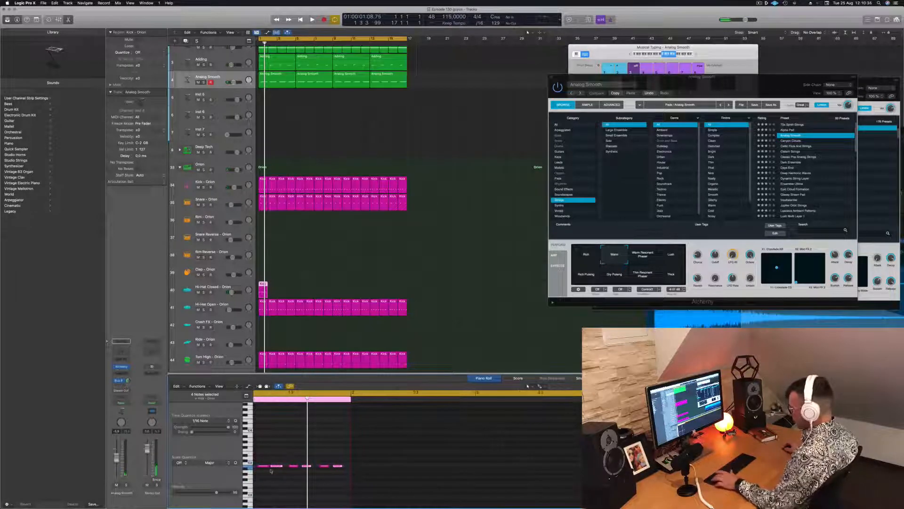
left_click(269, 475)
key("space")
key("super+Left")
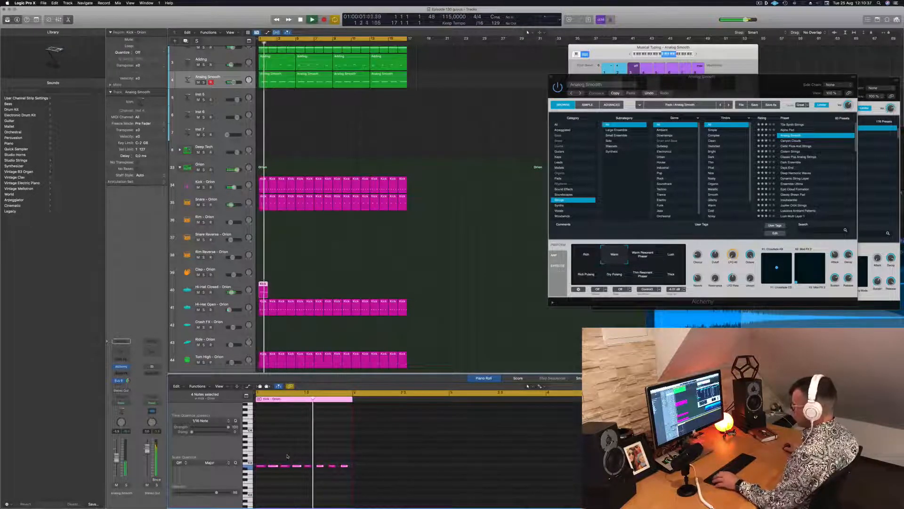
Repeat the edited one-bar region along the Hi-Hat Closed track until it fills the cycle range up to bar 17.
left_click_drag(261, 285, 336, 292)
left_click(263, 284, "shift")
left_click(255, 288)
left_click(254, 289)
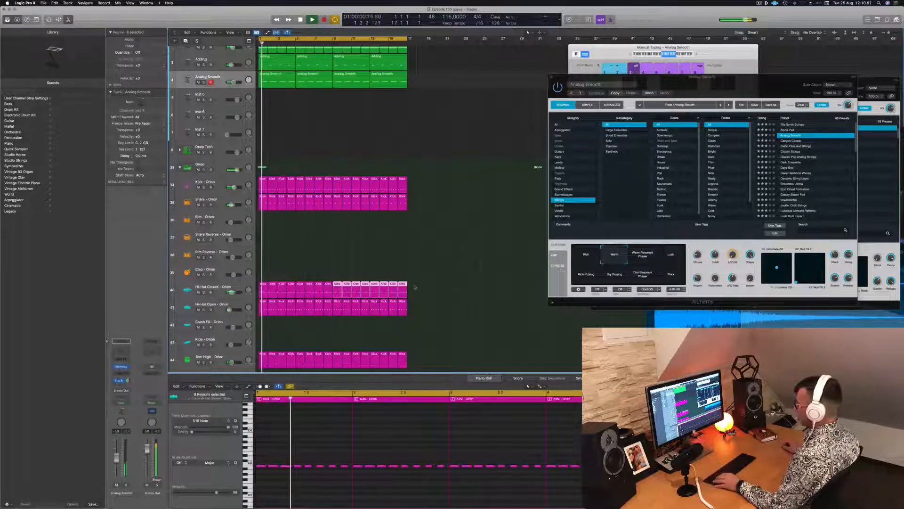
Move all Hi-Hat Closed regions onto the Ride track, select that track and play the pattern.
left_click(258, 293)
left_click_drag(260, 292, 260, 344)
left_click(234, 339)
key("space")
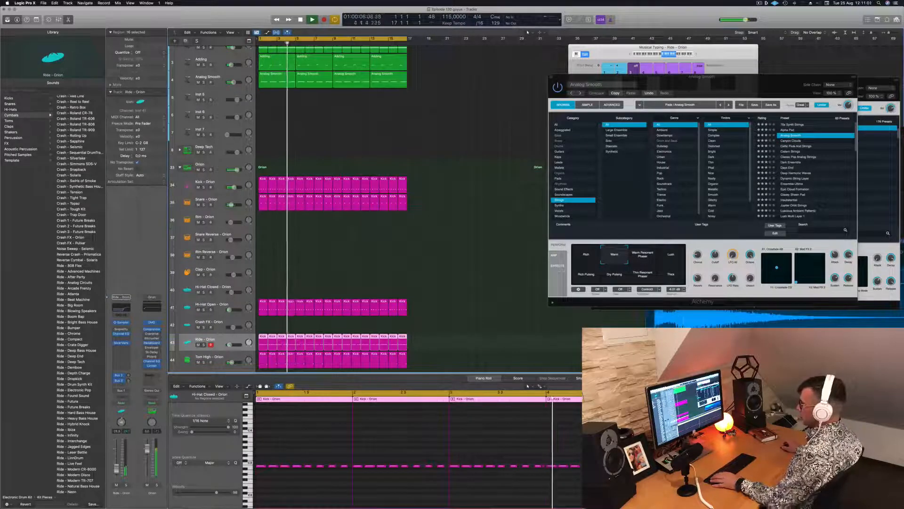
Insert the Step FX multi-effect on the Ride channel.
left_click(125, 348)
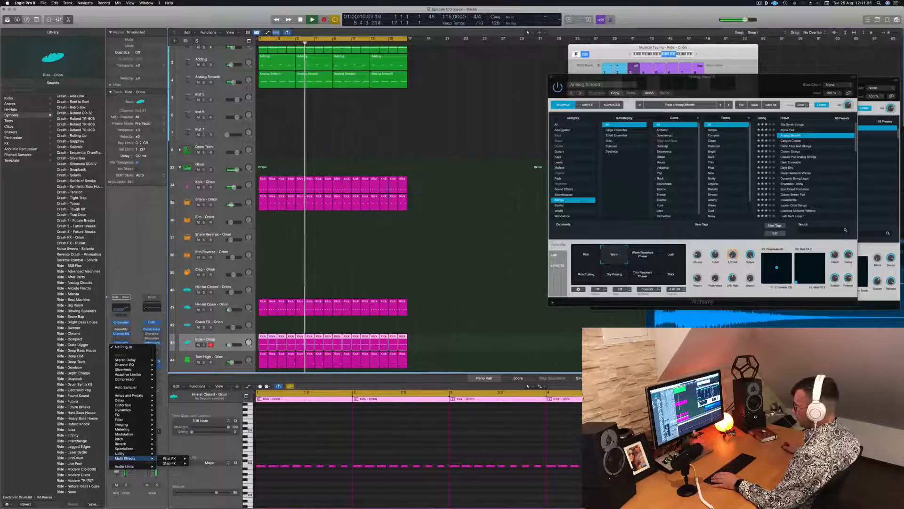
mouse_move(171, 464)
left_click(201, 464)
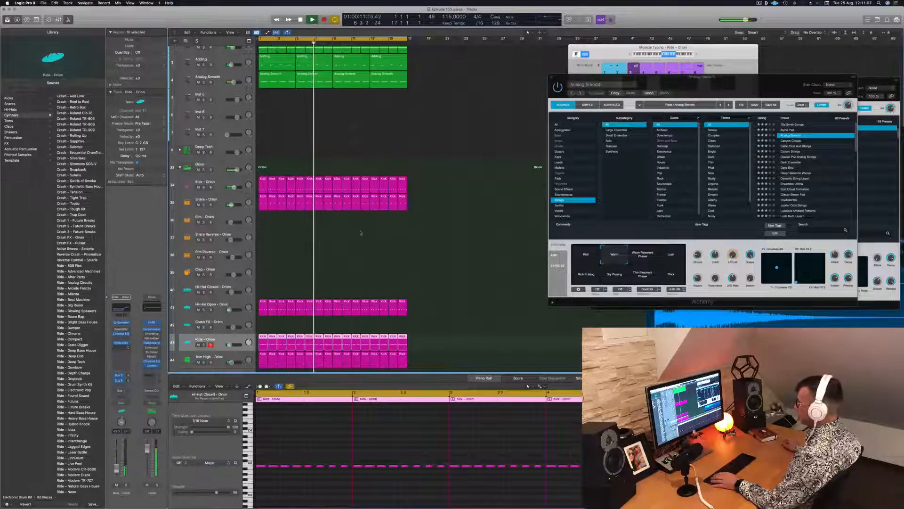
left_click_drag(390, 79, 458, 87)
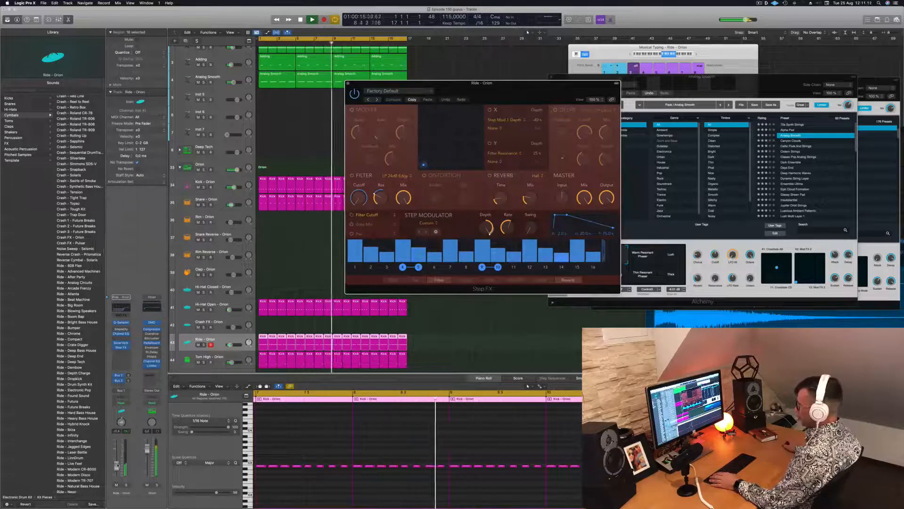
Audition the Step FX presets Brittle Spike and Broken Echoes on the Ride, keeping Broken Echoes.
left_click(394, 91)
left_click_drag(395, 84, 303, 95)
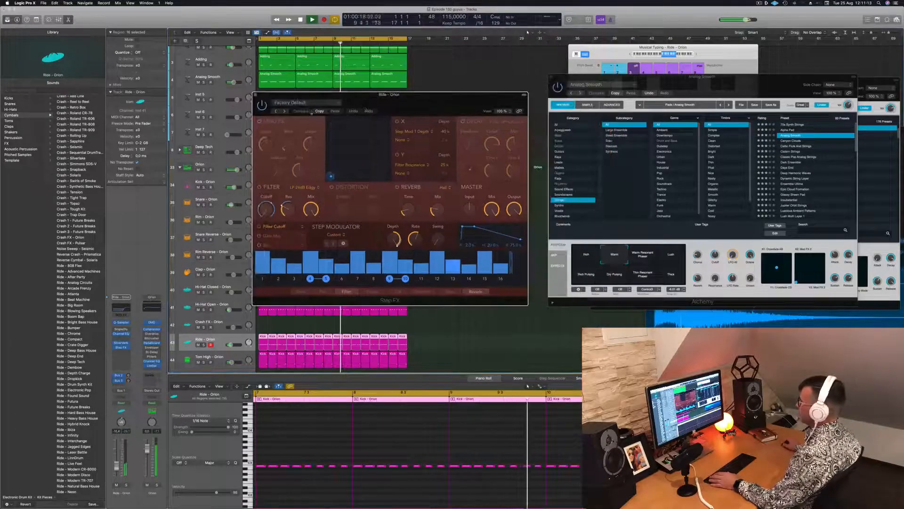
left_click(284, 111)
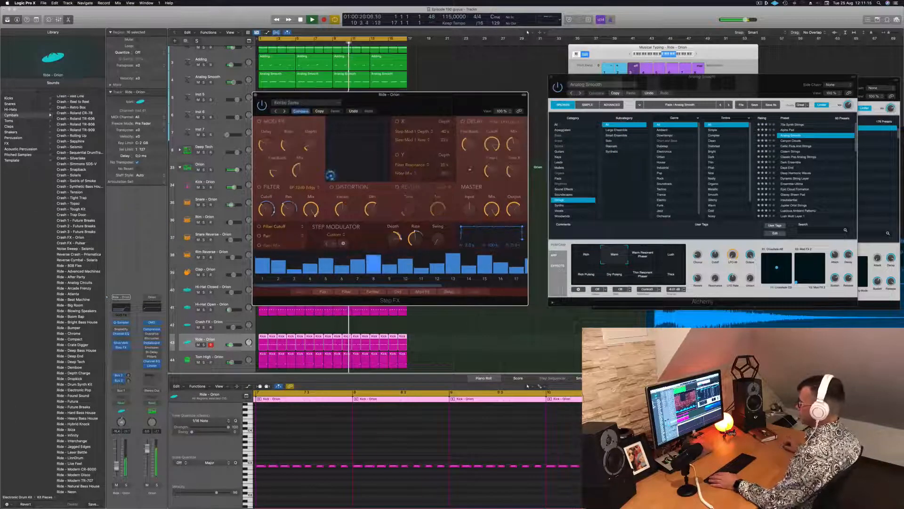
left_click(213, 339)
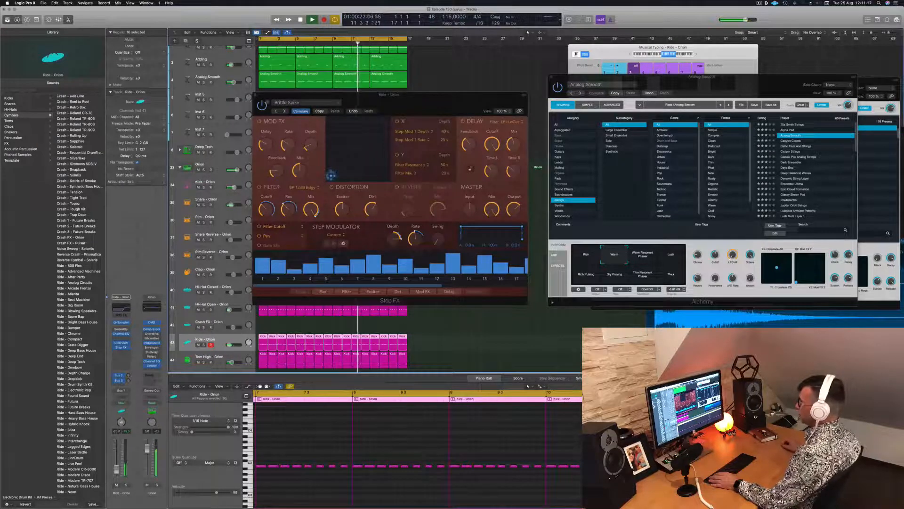
left_click(284, 111)
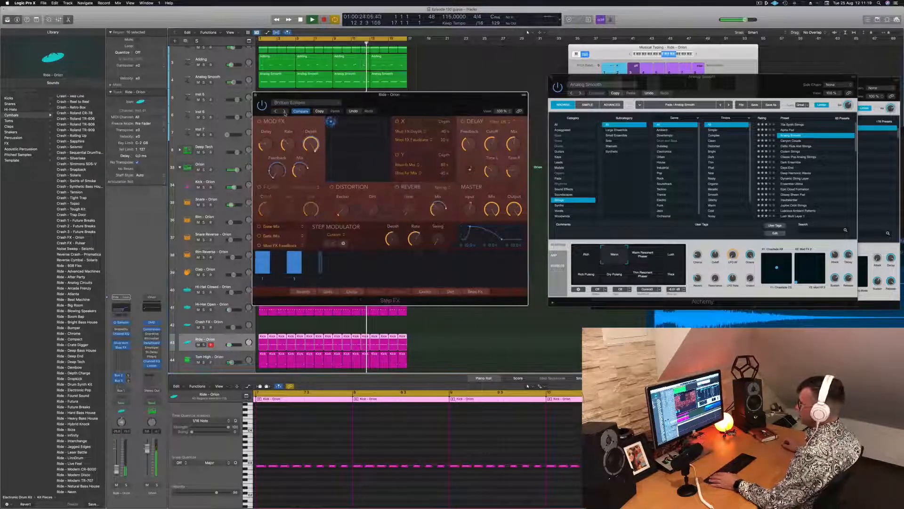
left_click_drag(391, 104, 418, 106)
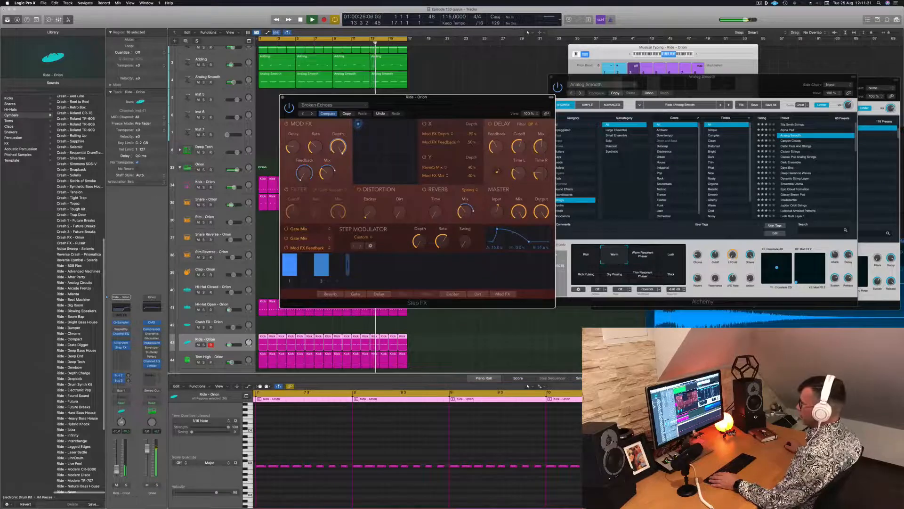
Adjust the Ride channel's volume slightly and close the Step FX window.
left_click_drag(117, 469, 117, 467)
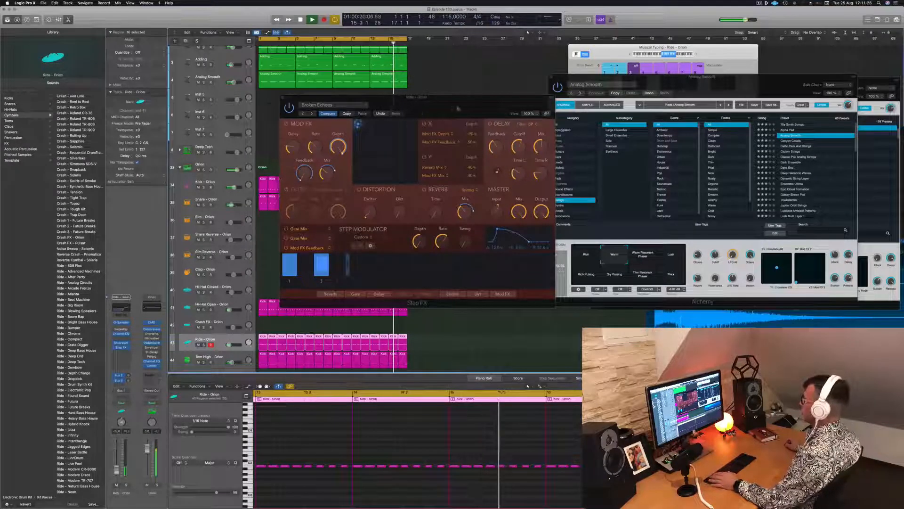
left_click_drag(456, 106, 423, 124)
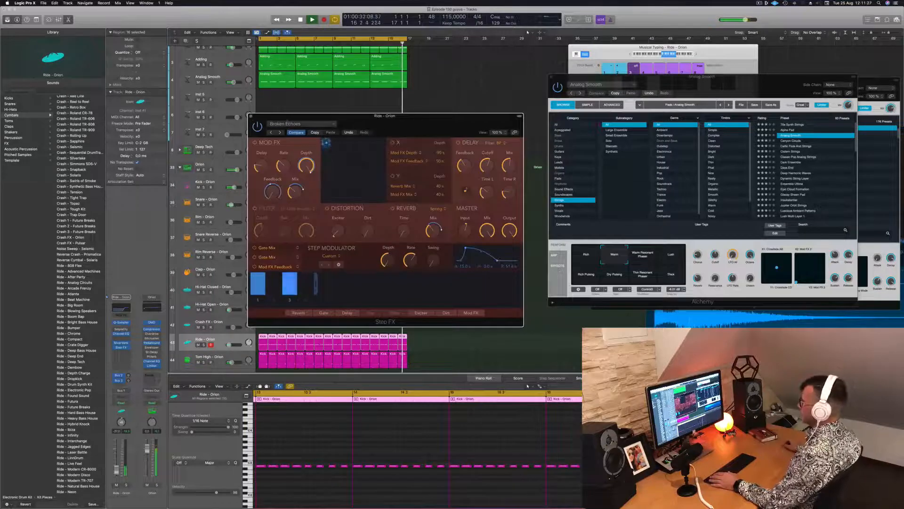
left_click(250, 117)
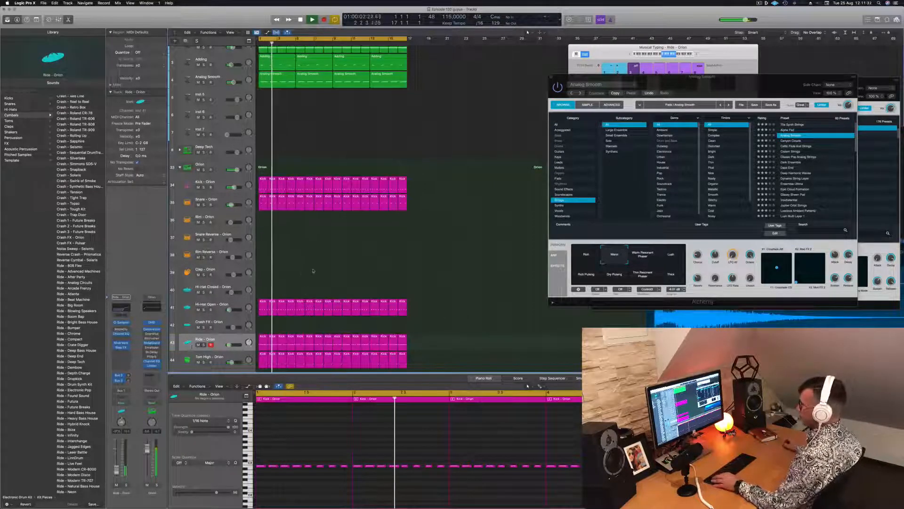
Copy the first Ride region onto the Shaker 1 track at the same start position.
scroll(302, 272, "down", 5)
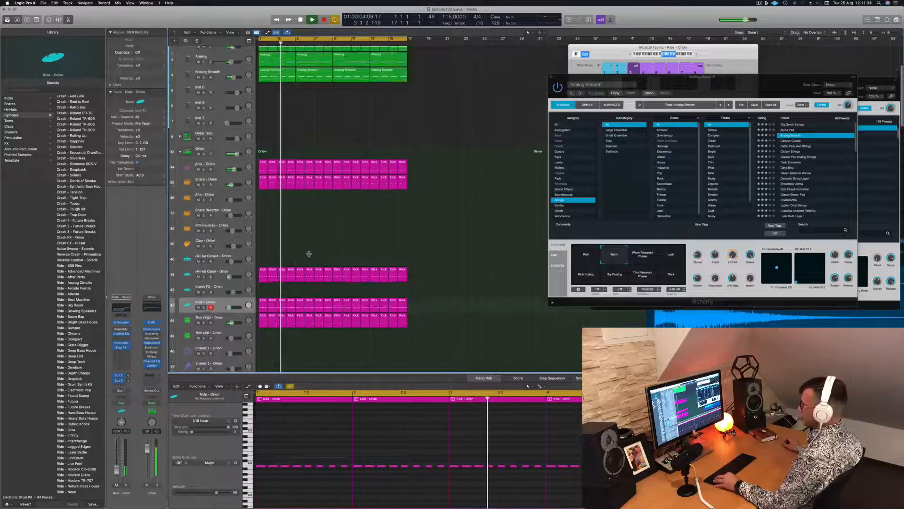
scroll(297, 258, "down", 4)
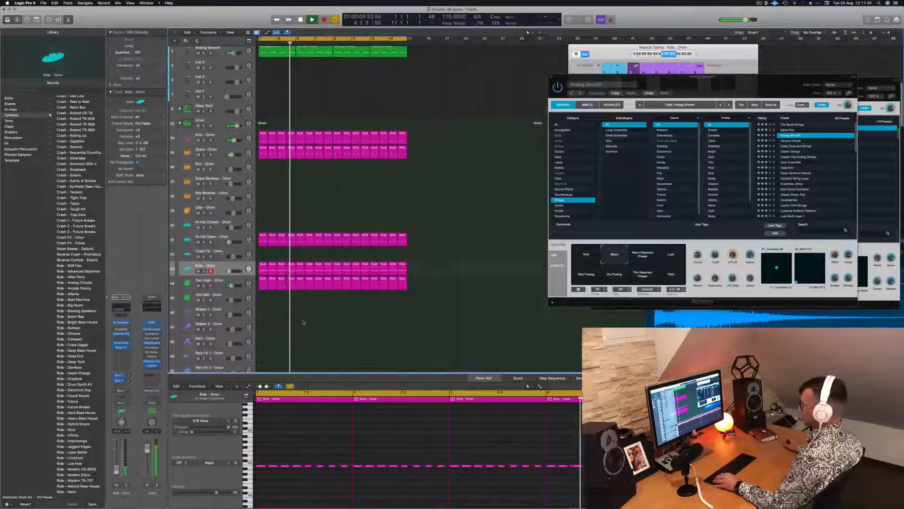
scroll(291, 278, "down", 1)
left_click_drag(262, 248, 263, 293)
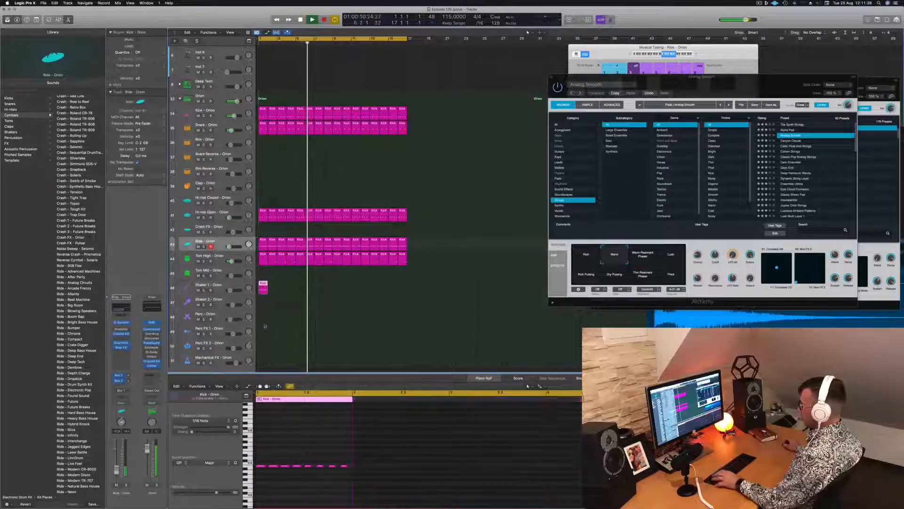
Repeat the one-bar region along the Shaker 1 track up to bar 17 and play it back.
left_click(208, 288)
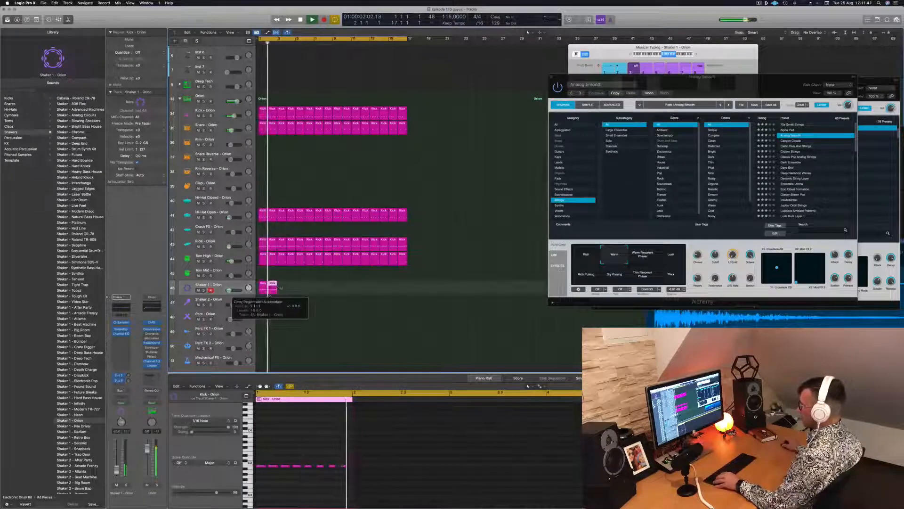
left_click_drag(273, 288, 340, 290)
key("Return")
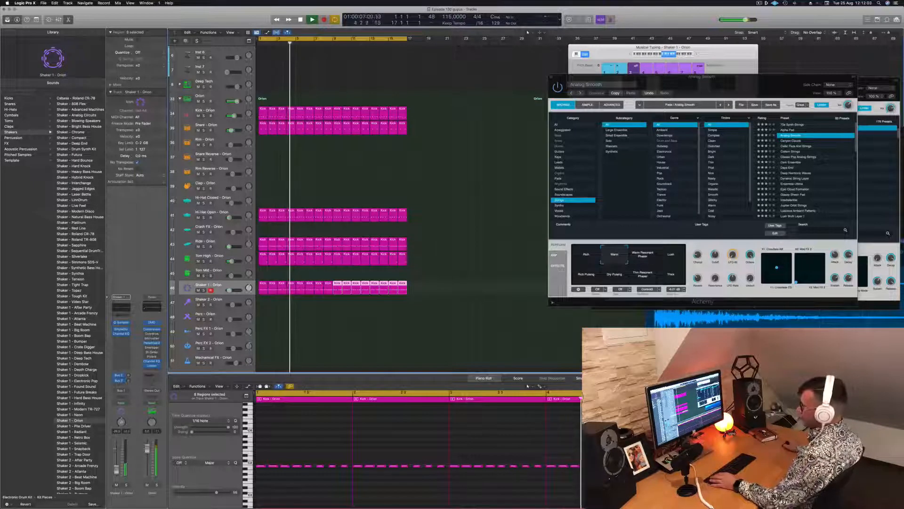
left_click(318, 354)
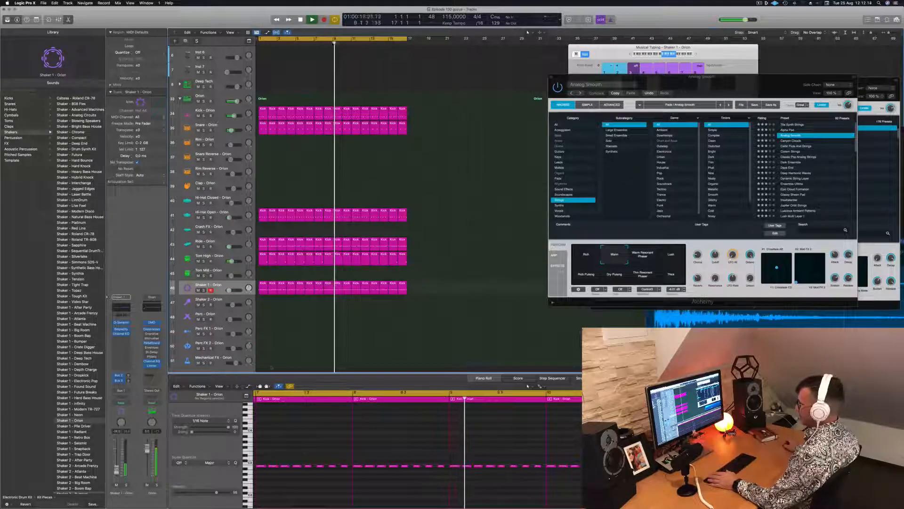
Duplicate the Super Lead track with its settings directly below the original.
scroll(329, 207, "up", 1)
scroll(370, 211, "up", 4)
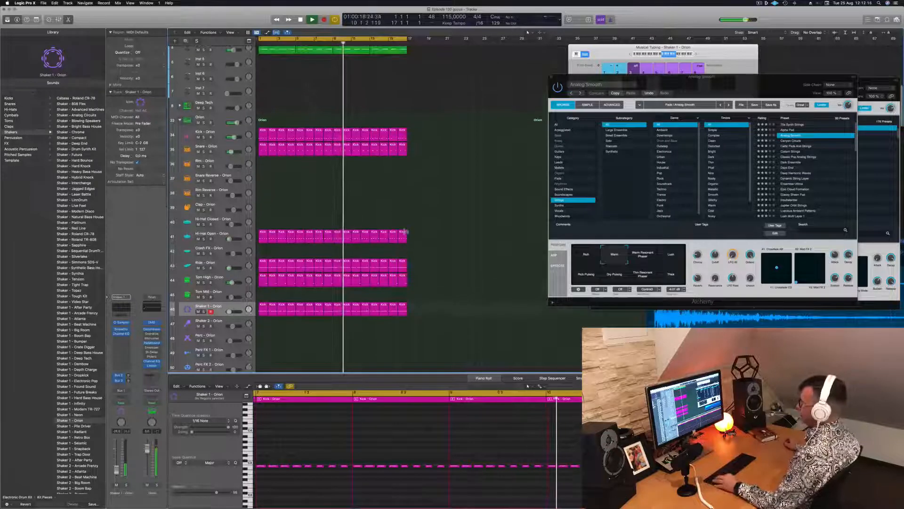
scroll(370, 211, "up", 5)
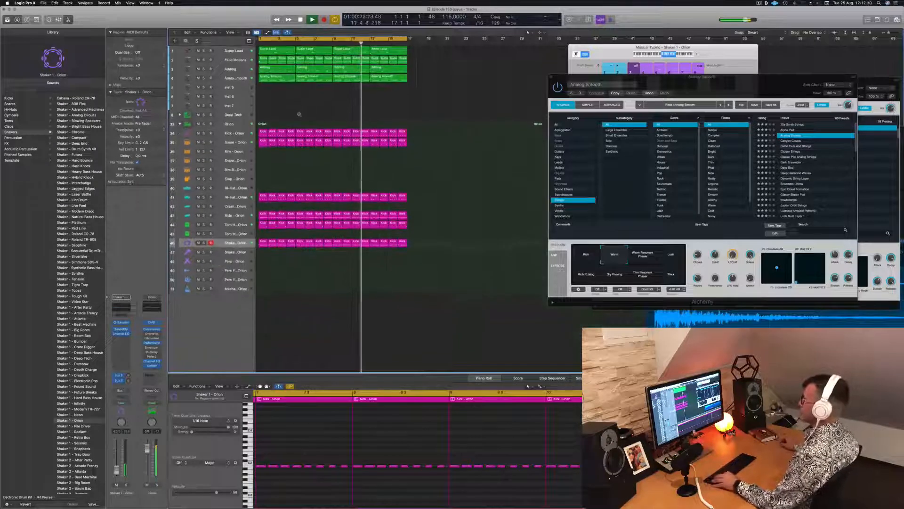
scroll(299, 114, "down", 3)
left_click(220, 52)
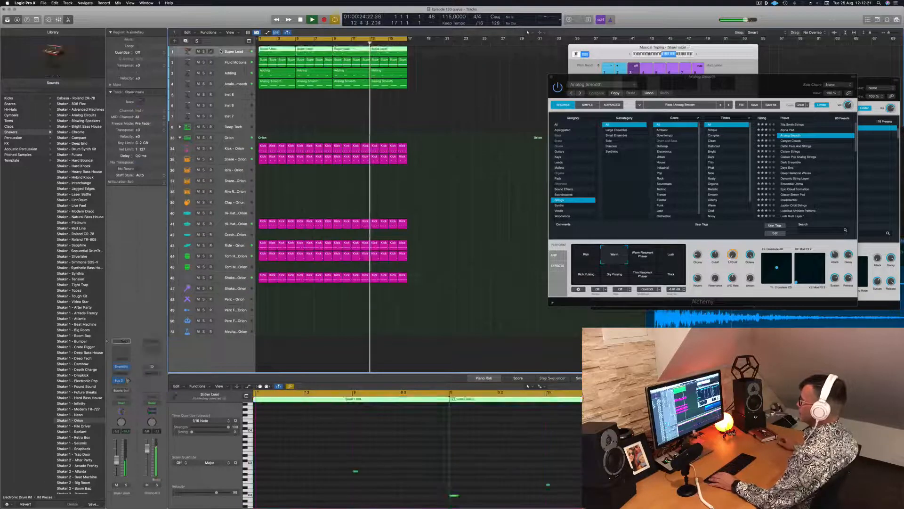
key("super+d")
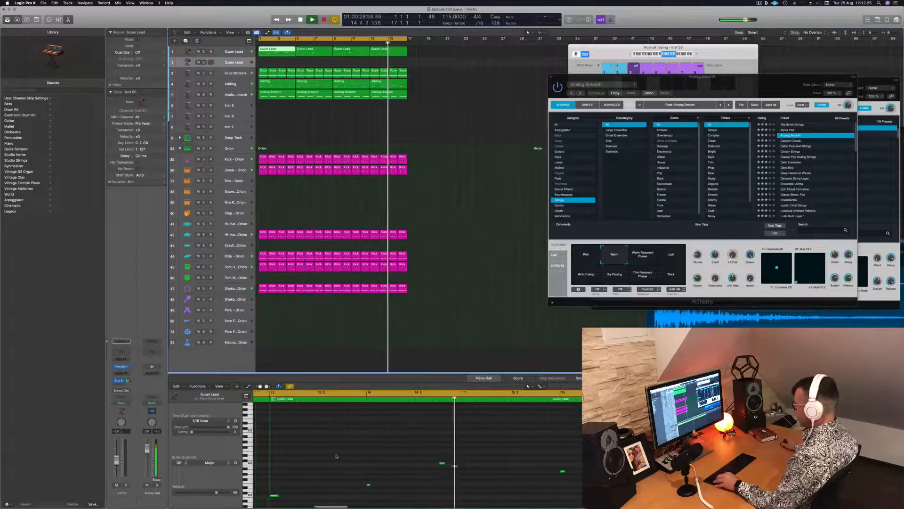
Copy the first Super Lead region onto the duplicated track and stop playback.
scroll(345, 458, "down", 3)
left_click(298, 451)
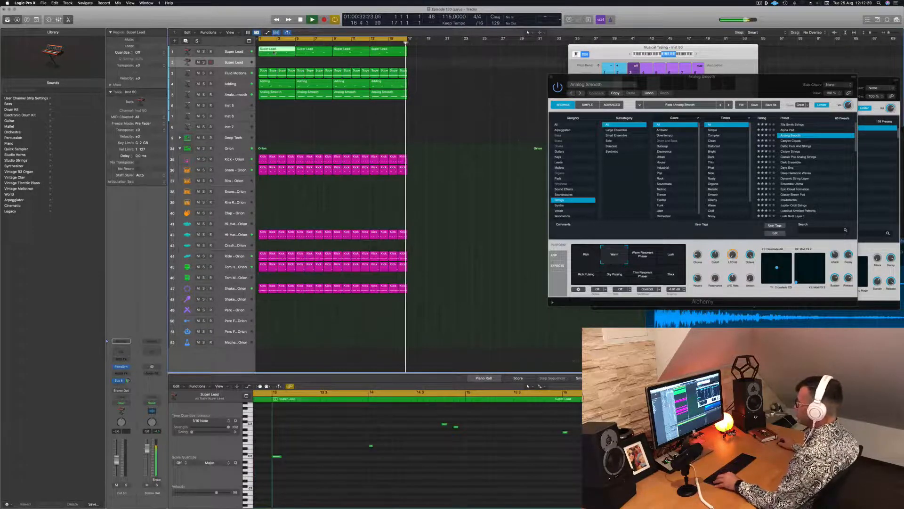
left_click_drag(273, 52, 273, 63)
key("space")
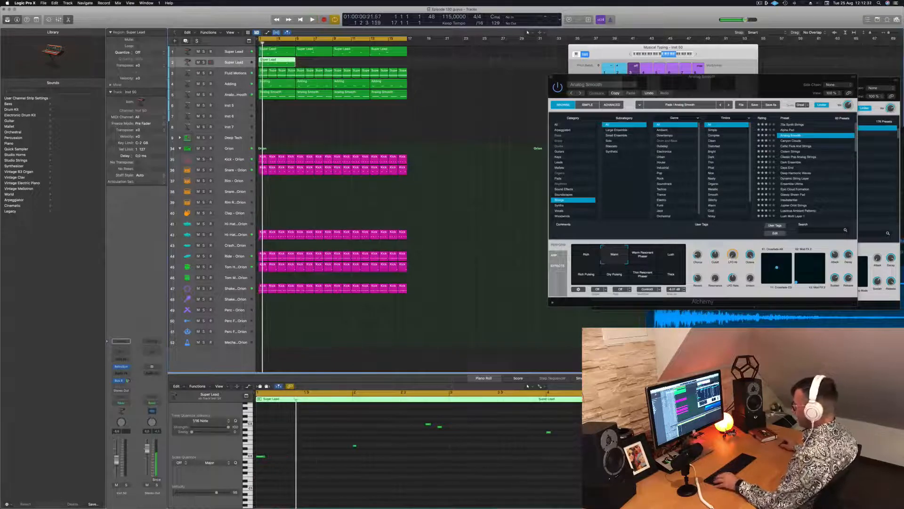
Lengthen the copied Super Lead region's notes to about one bar each and delete the extra short note before the third long note.
left_click(272, 458)
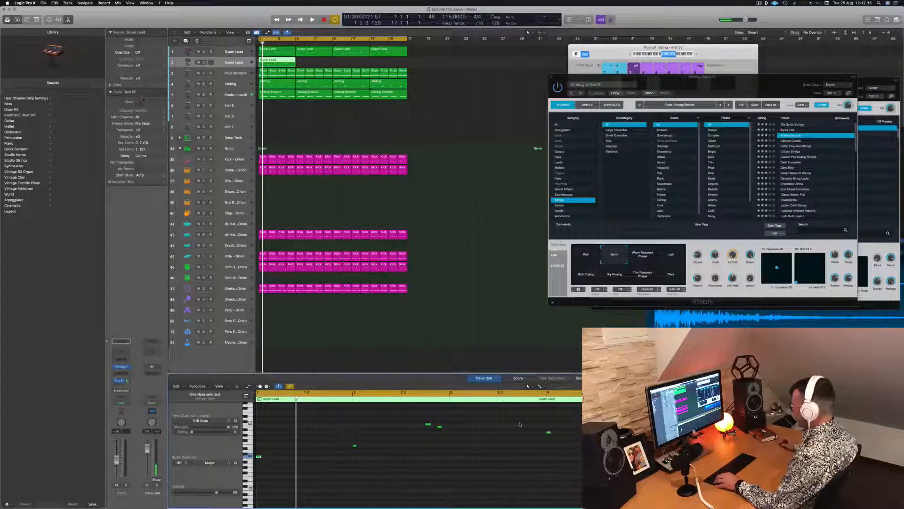
left_click_drag(586, 418, 432, 487)
scroll(430, 486, "up", 5)
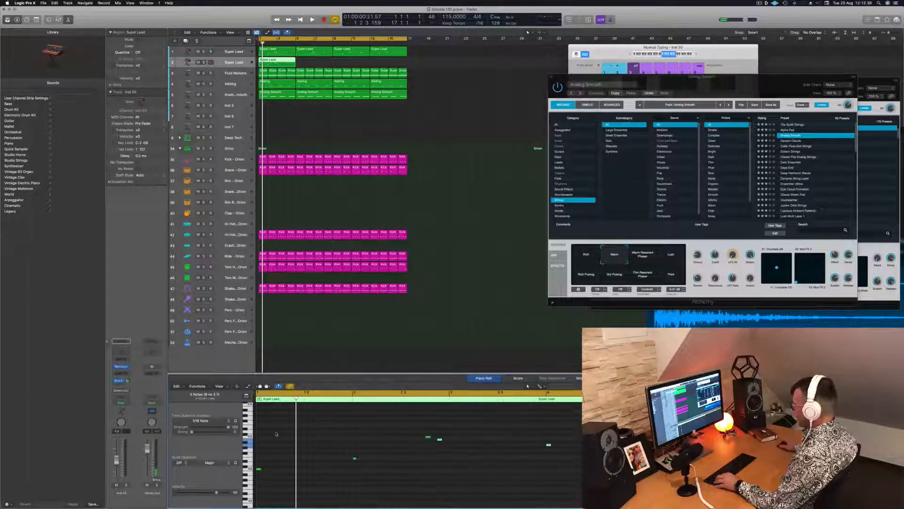
left_click_drag(259, 433, 577, 488)
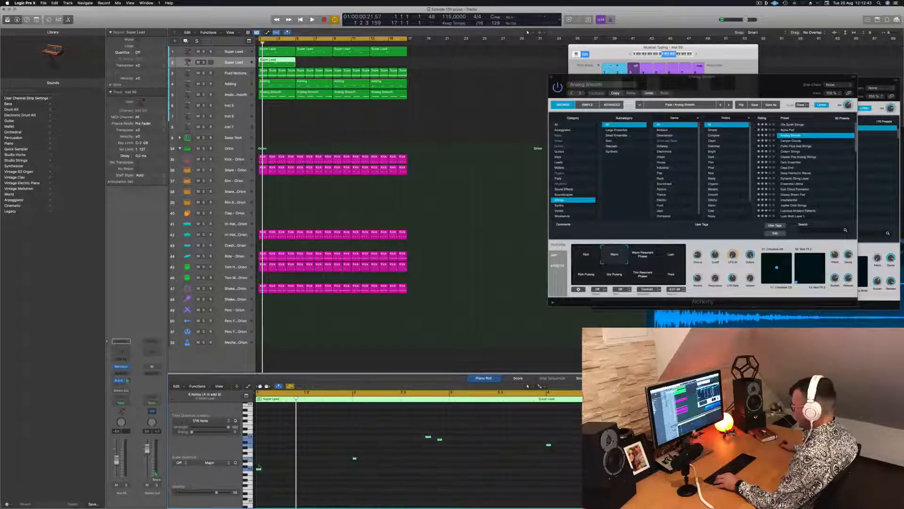
left_click_drag(259, 469, 351, 470)
left_click(420, 430)
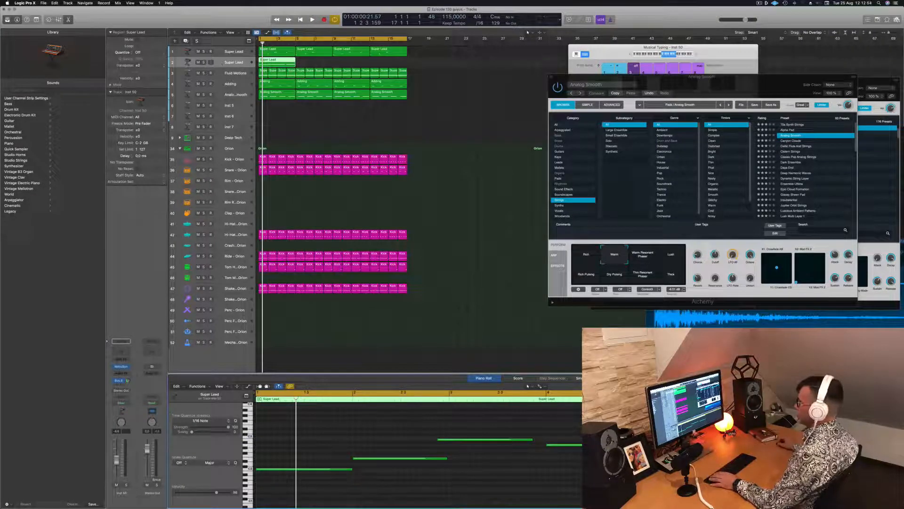
Play the edited Super Lead region and repeat it along its track up to bar 17.
key("space")
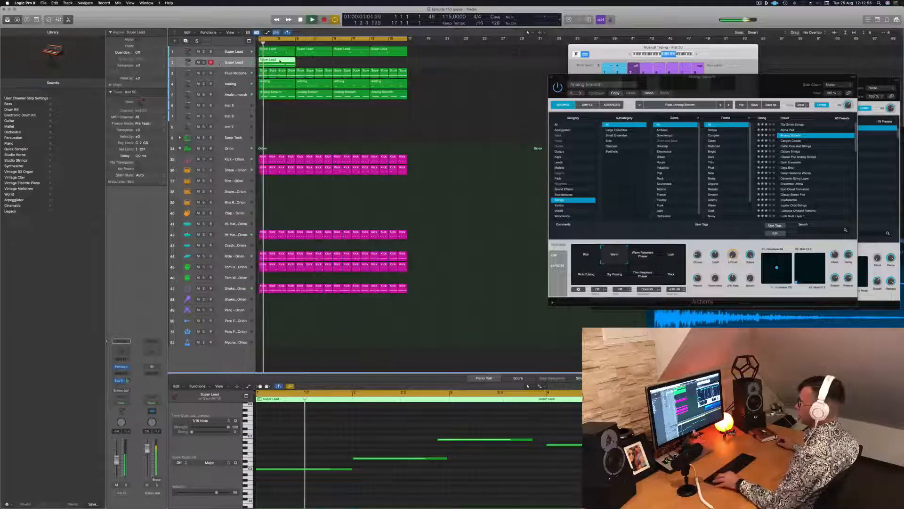
left_click_drag(292, 62, 353, 65)
key("space")
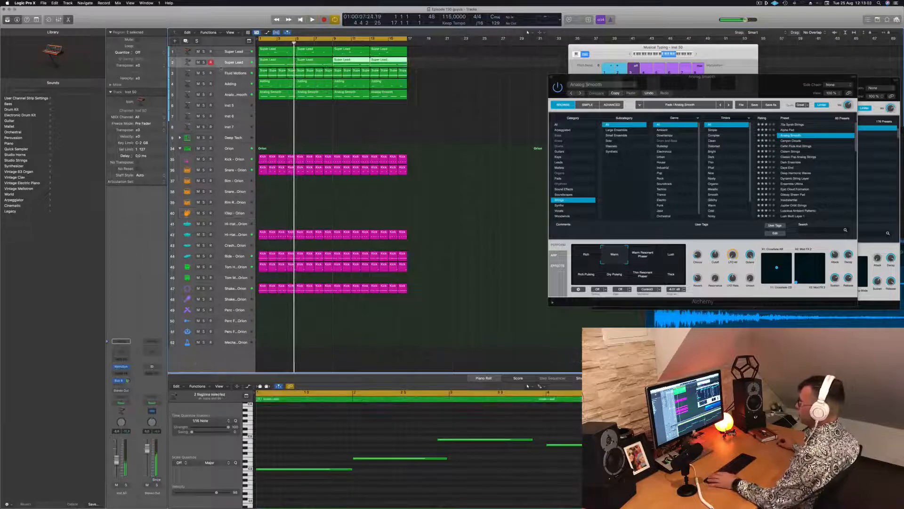
Open the Retro Synth on the second Super Lead track and load the Mellow Brass preset from Synth Brass.
left_click(220, 67)
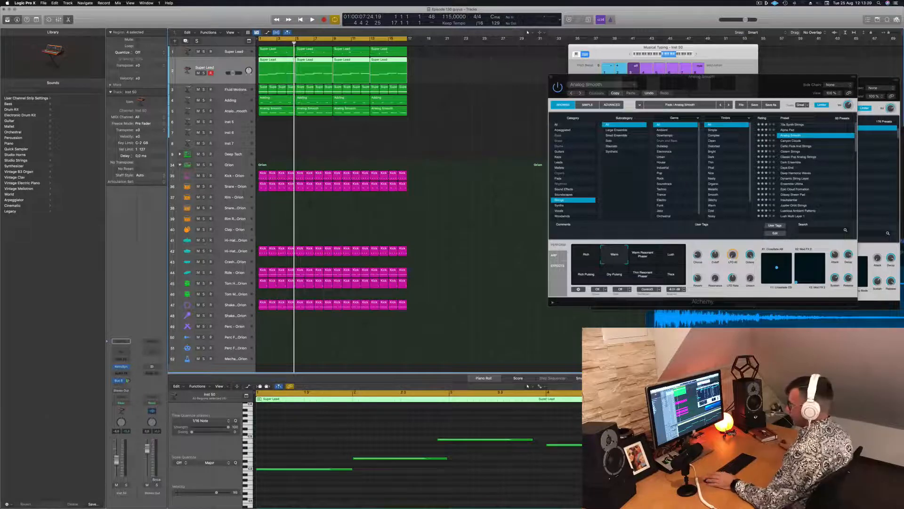
left_click(122, 366)
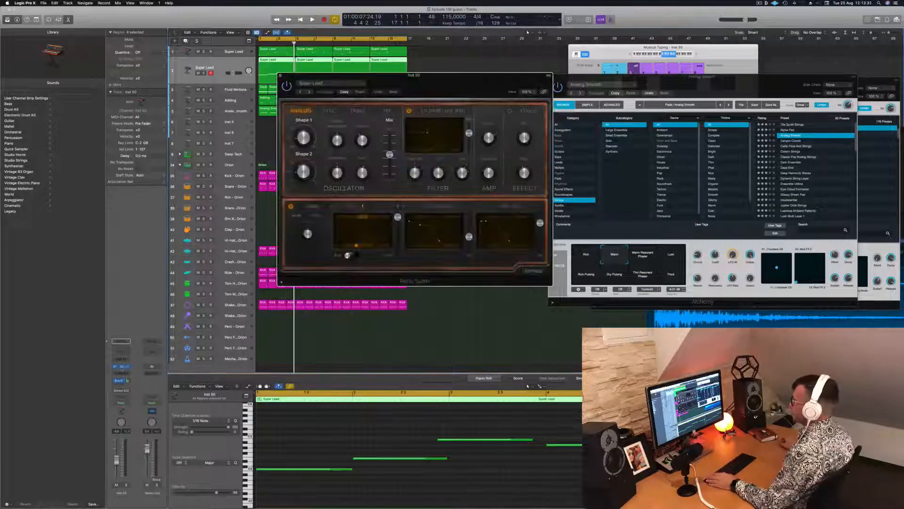
left_click_drag(325, 75, 405, 66)
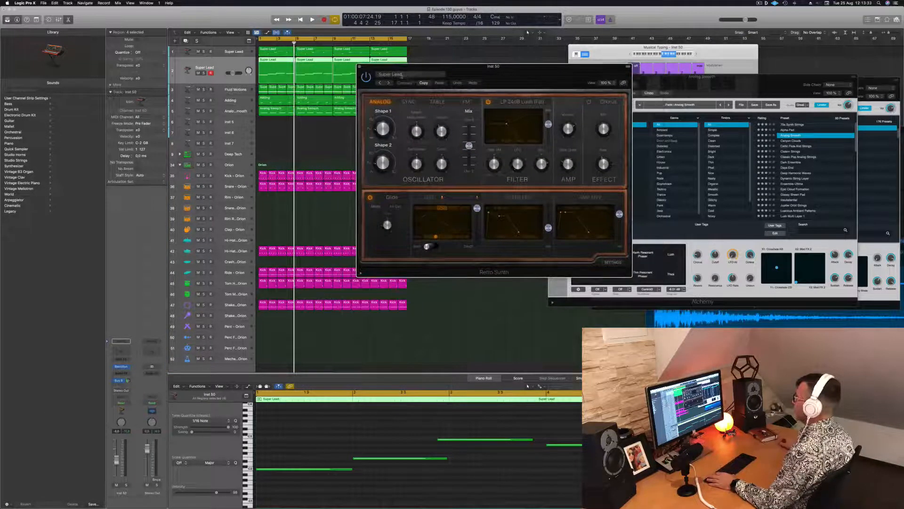
left_click(401, 74)
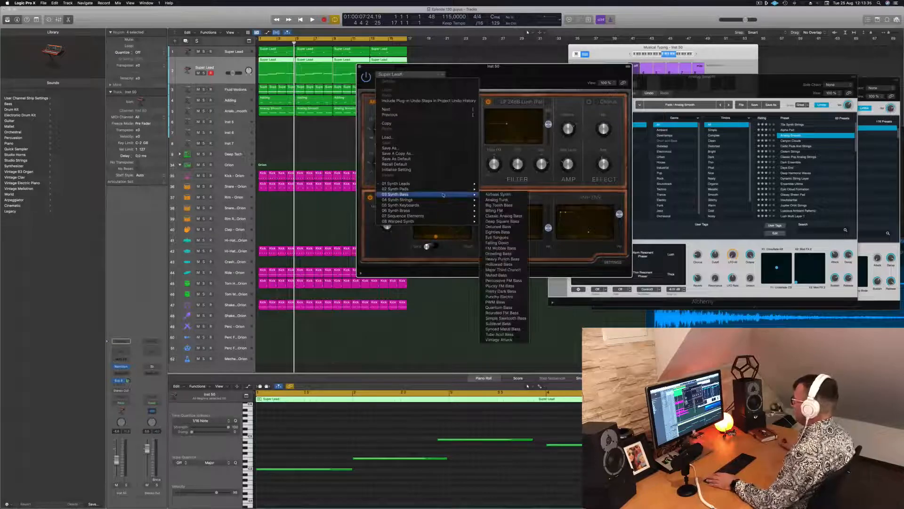
mouse_move(442, 200)
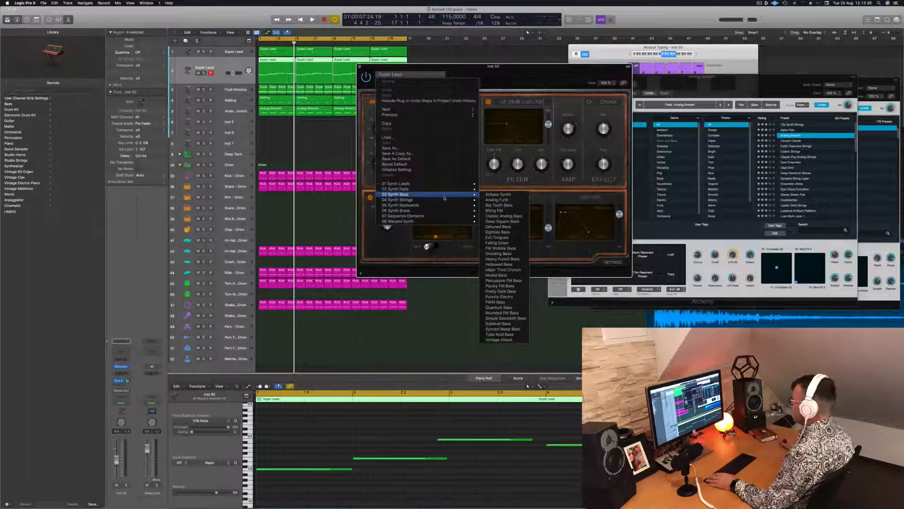
left_click(498, 211)
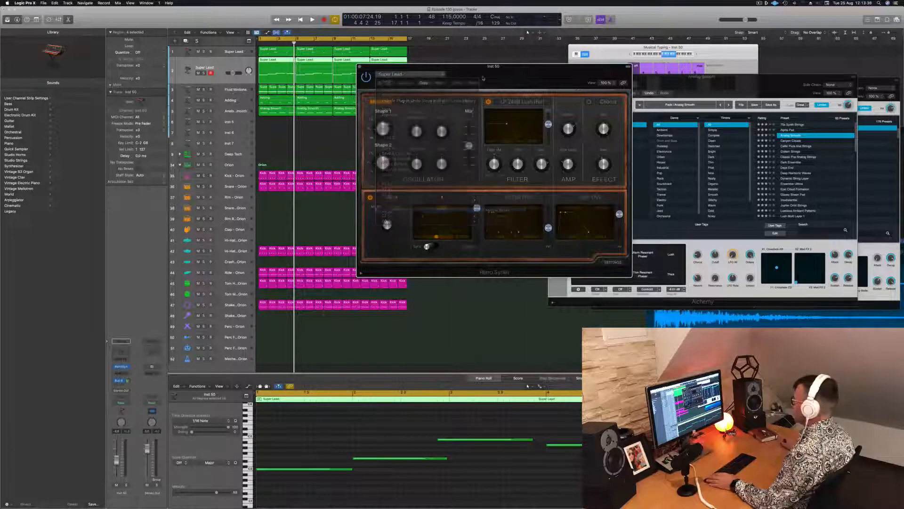
Audition the following Retro Synth brass presets during playback, from Slow Swell Brass to Vintage Synth Brass.
key("space")
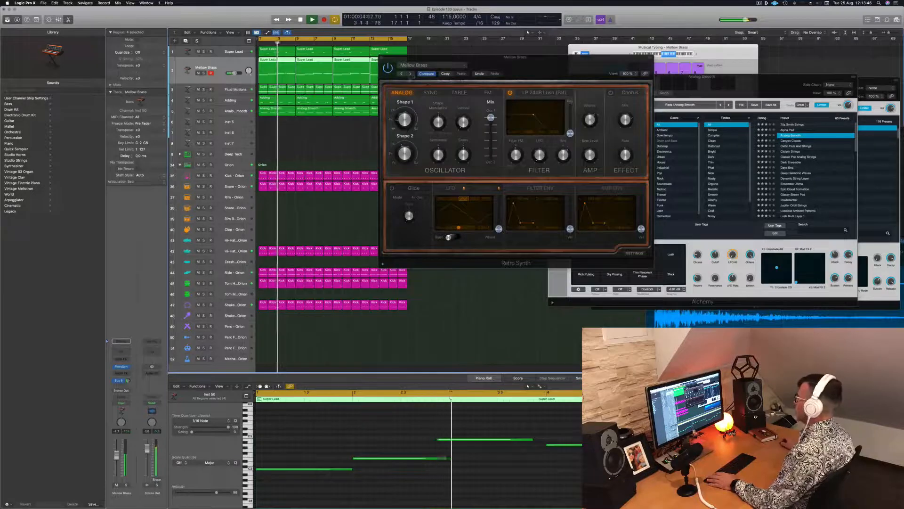
left_click(410, 73)
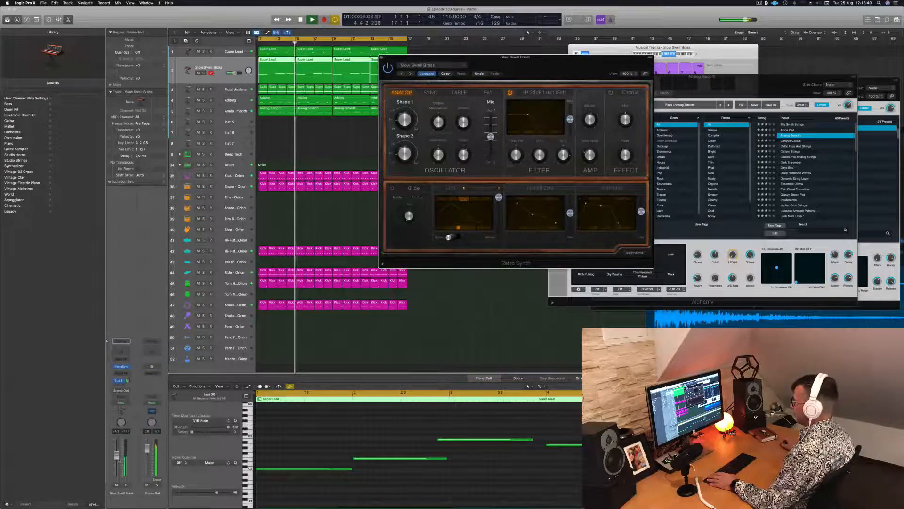
left_click_drag(231, 73, 233, 74)
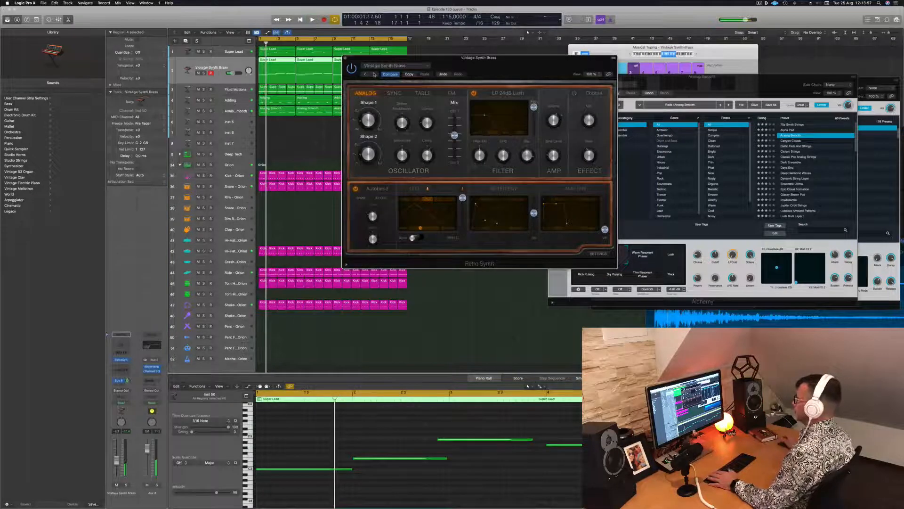
left_click(374, 74)
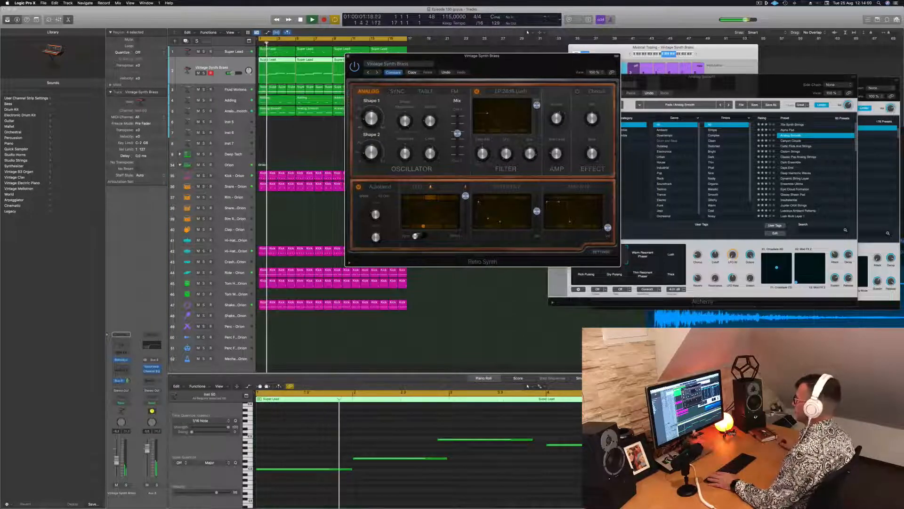
Load the Airy Picks preset from Sequence Elements in the Retro Synth and listen to it in the groove.
left_click(399, 64)
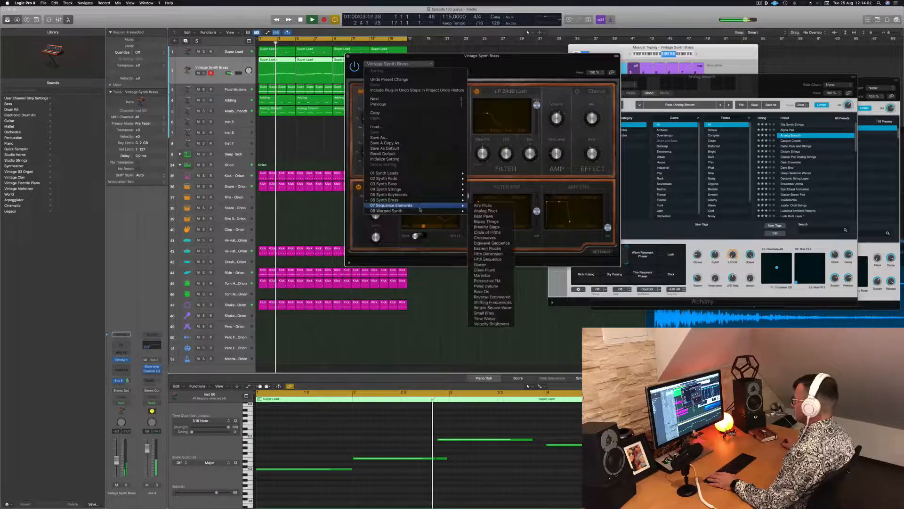
left_click(485, 203)
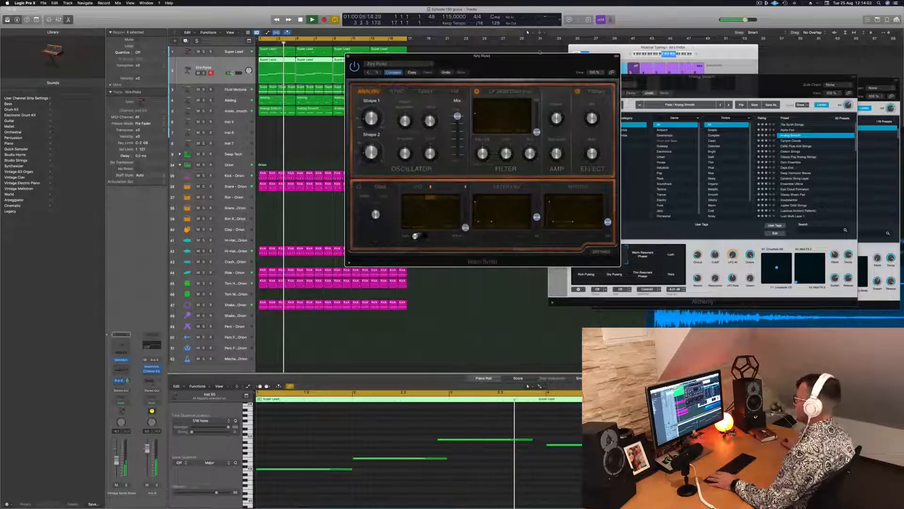
key("bracketright")
left_click_drag(563, 48, 538, 34)
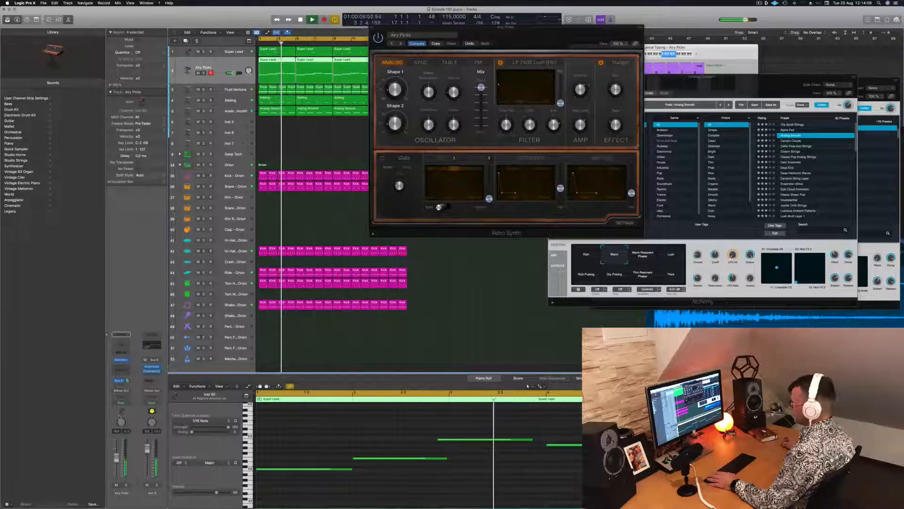
key("space")
Insert the Arpeggiator MIDI effect on the Airy Picks track, play it back, and move the plug-in windows clear of the regions.
left_click(125, 352)
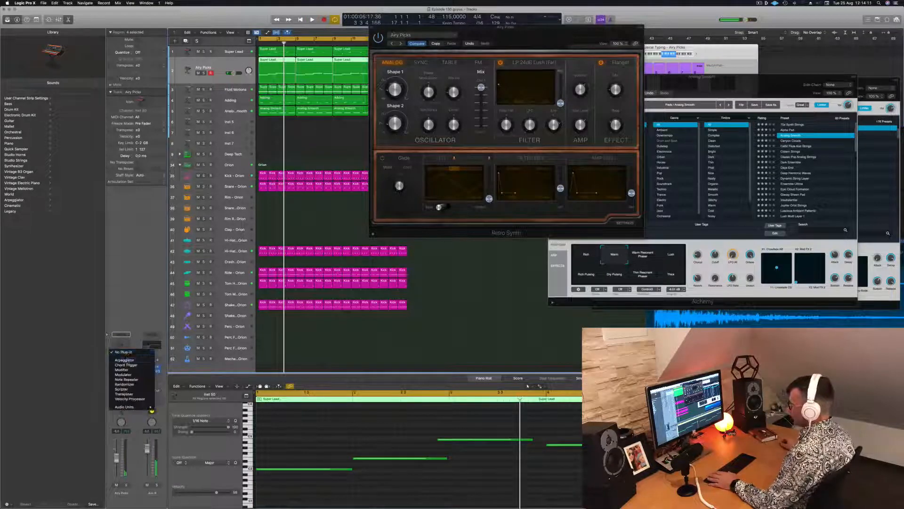
left_click(125, 360)
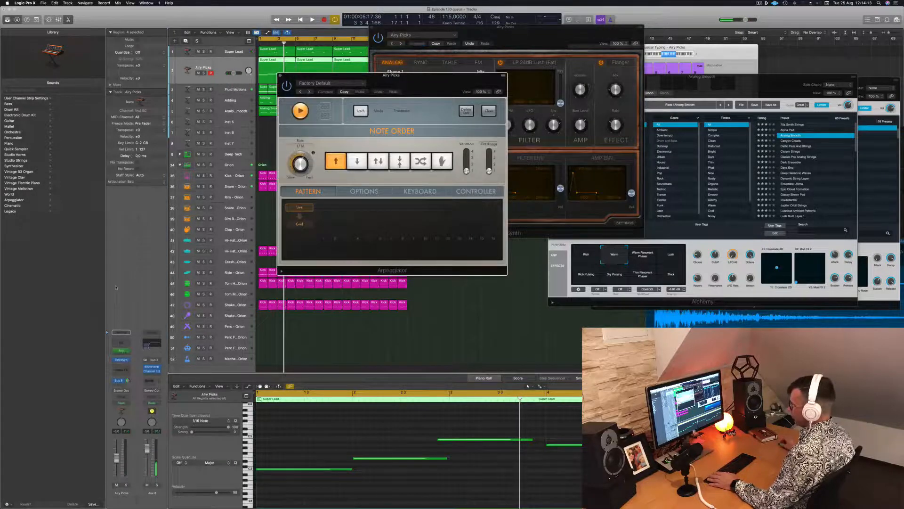
key("space")
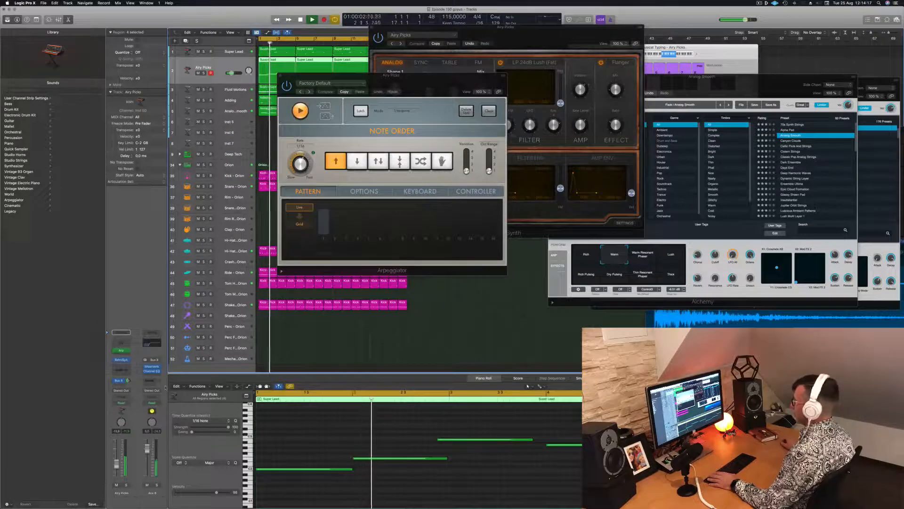
left_click_drag(391, 83, 785, 90)
left_click_drag(540, 46, 504, 96)
key("space")
Shift the third long note to start at bar 3, replace the repeats with copies of the corrected region up to bar 17, and play.
left_click(377, 443)
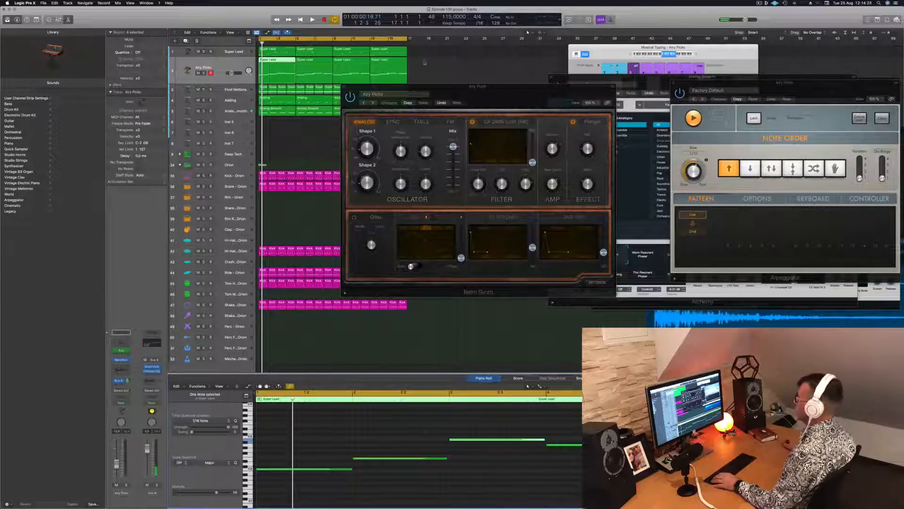
left_click_drag(424, 63, 360, 64)
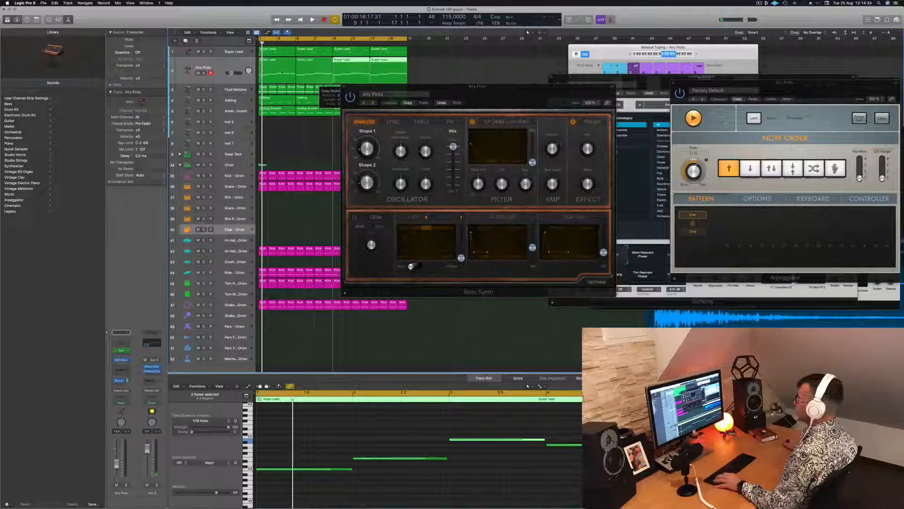
key("space")
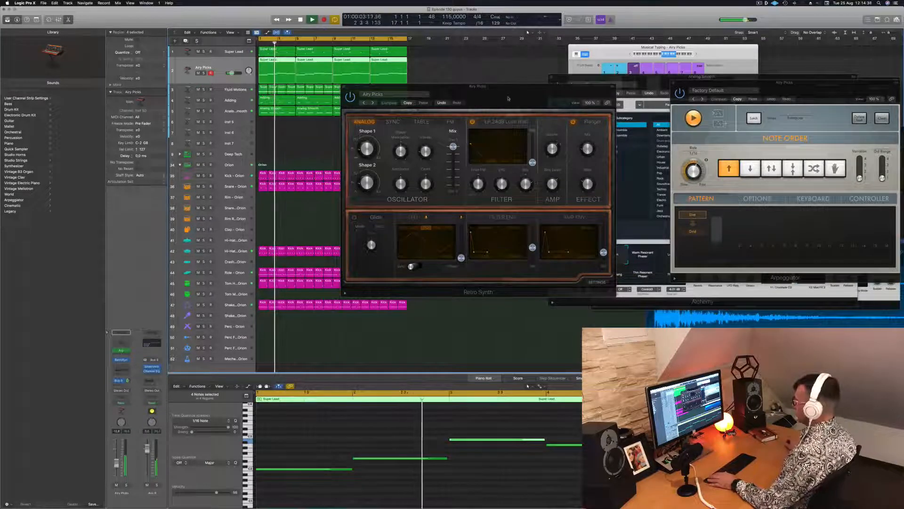
Step through the Retro Synth's Sequence Elements presets during playback and settle on Circle of Fifths.
left_click_drag(509, 99, 449, 86)
key("Return")
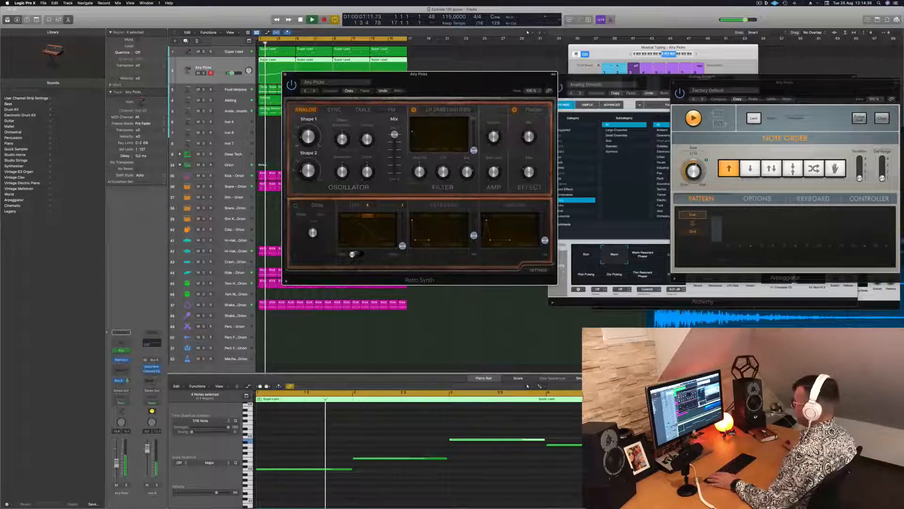
left_click(314, 91)
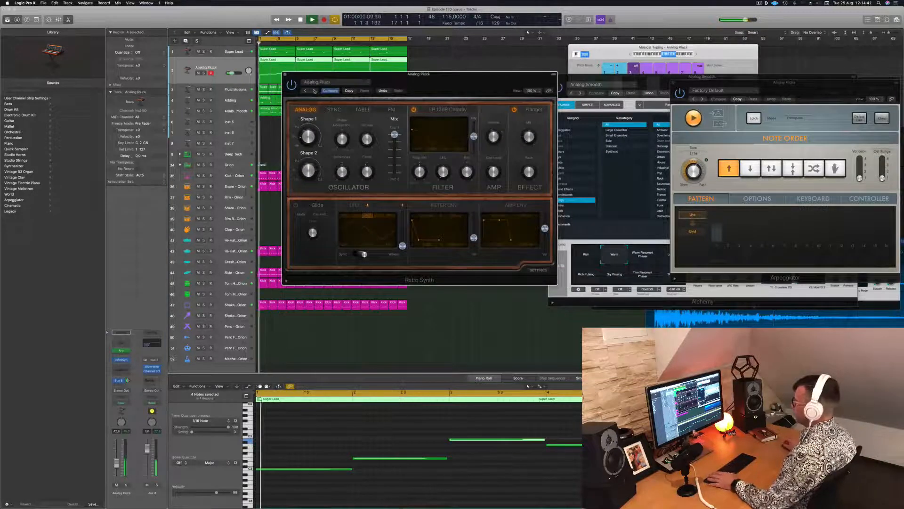
left_click(315, 90)
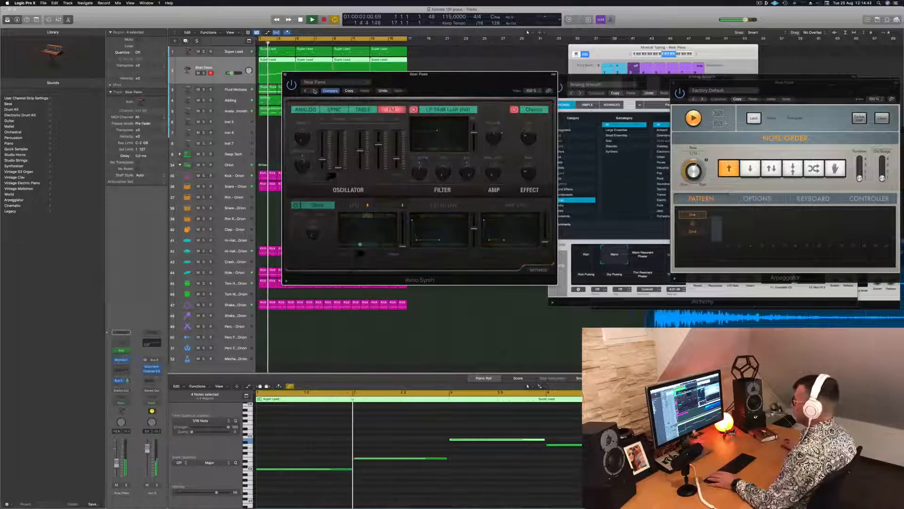
left_click(314, 91)
left_click(314, 91)
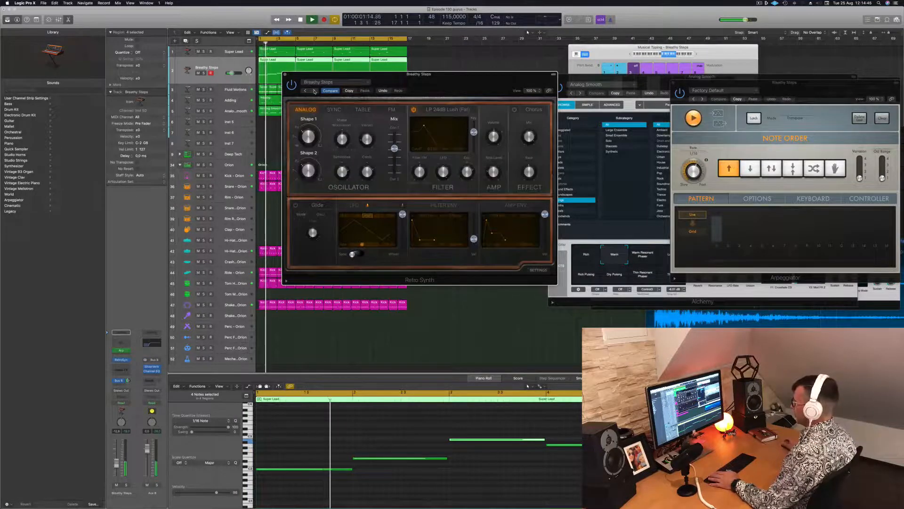
key("space")
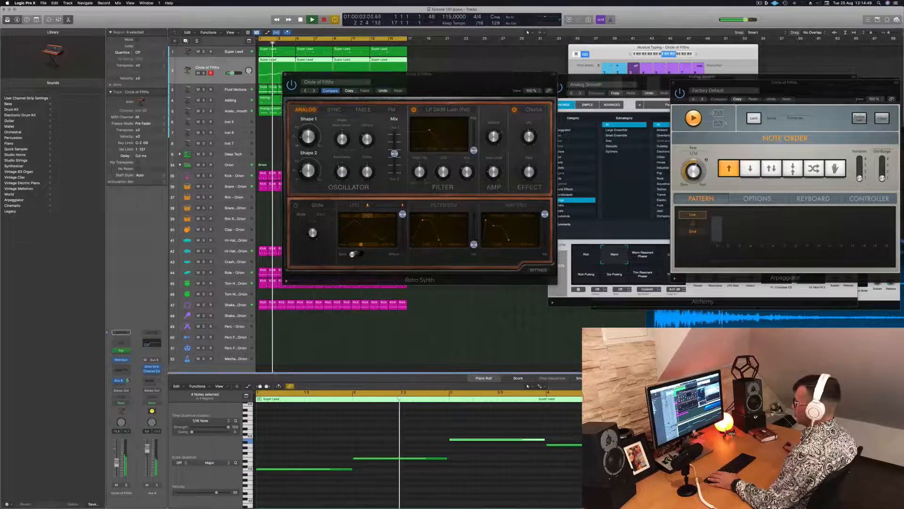
Transpose all notes in the first Circle of Fifths region up one octave.
left_click(325, 455)
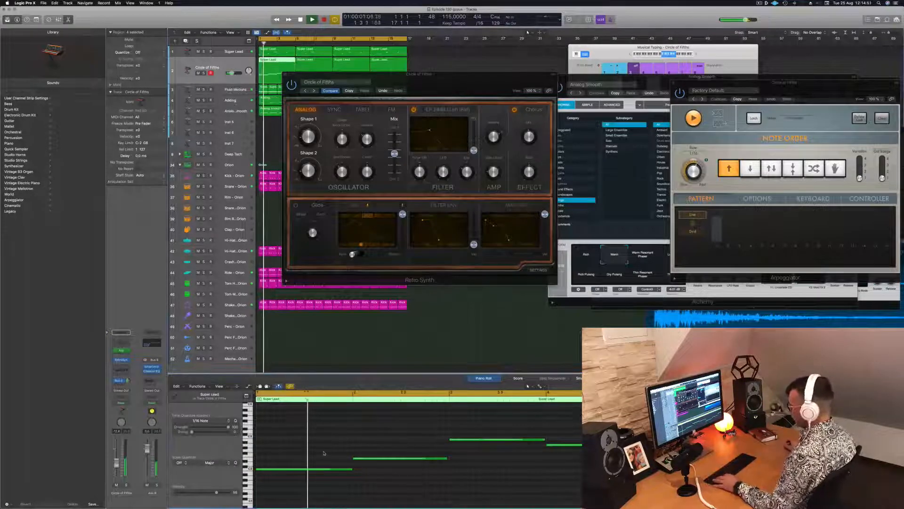
key("super+a")
key("alt+shift+Up")
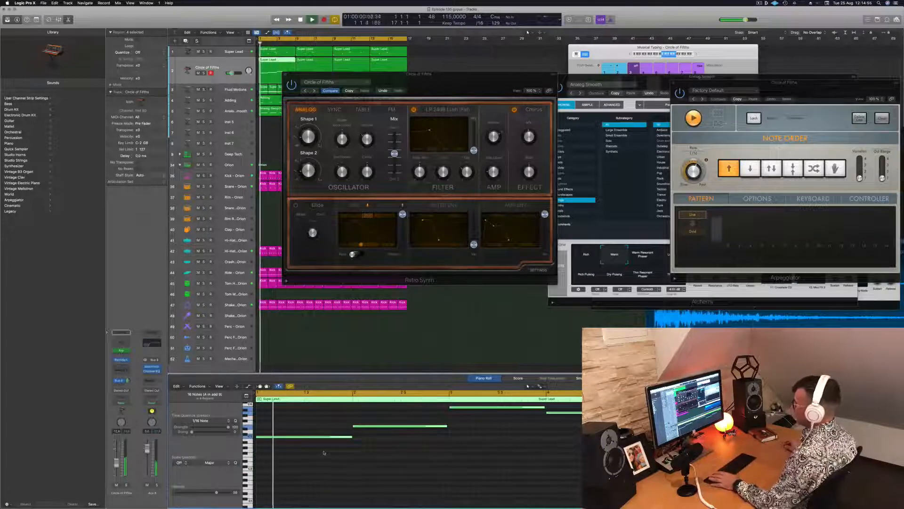
Move the Retro Synth window off the regions and delete the three repeats after the first region on the Circle of Fifths track.
left_click_drag(414, 74, 568, 201)
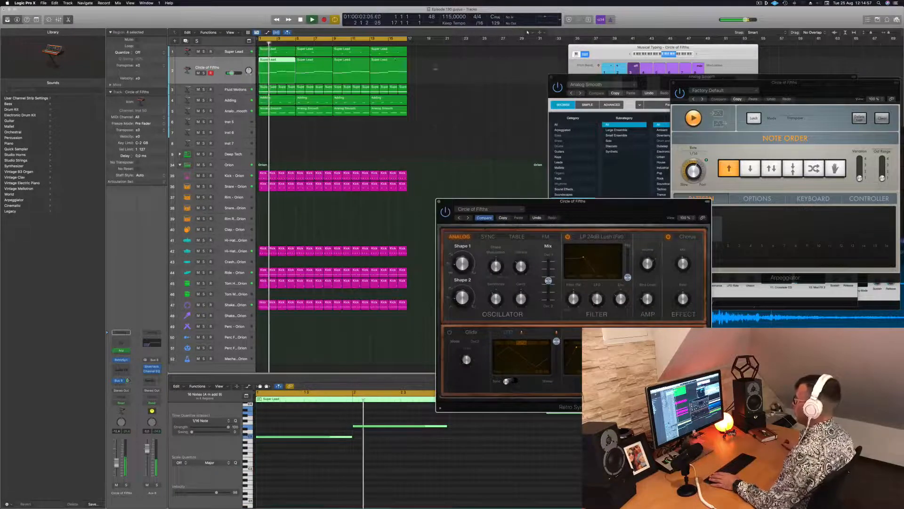
left_click_drag(442, 73, 324, 77)
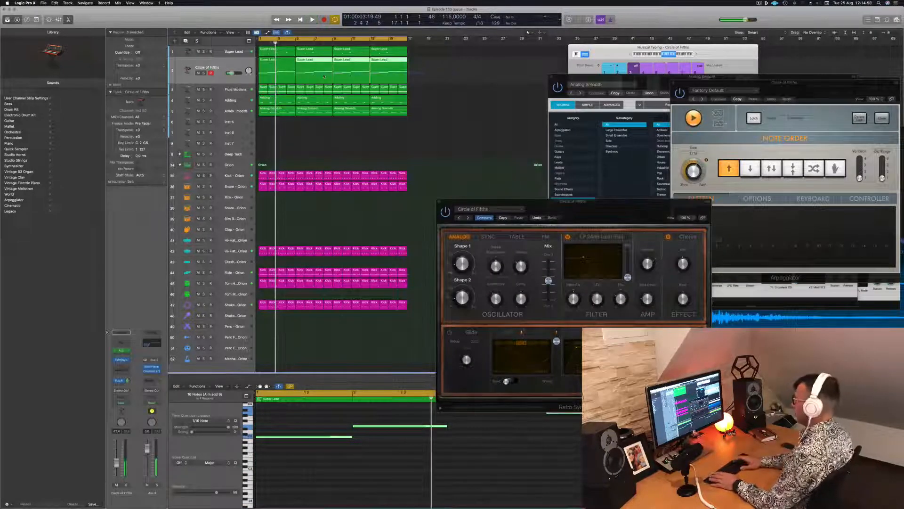
key("Delete")
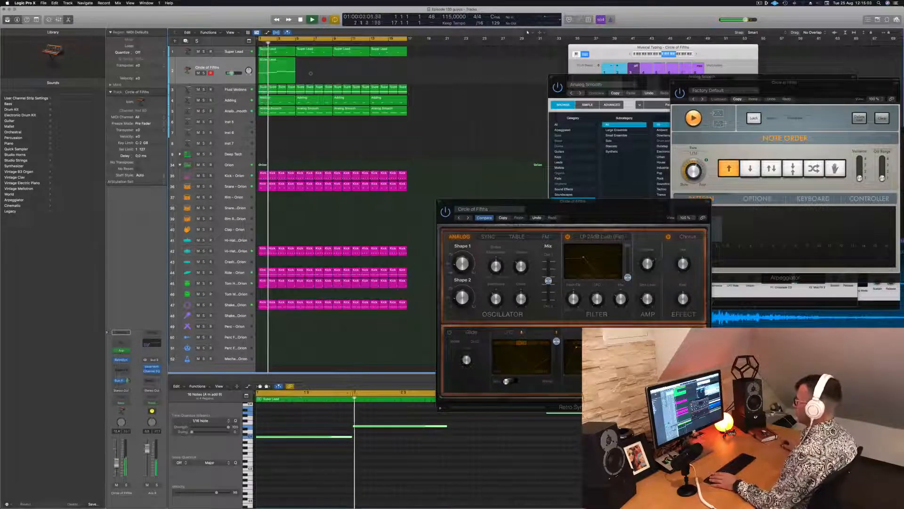
Fill the Circle of Fifths track up to bar 17 with three copies of its first region and select all four regions.
left_click(237, 61)
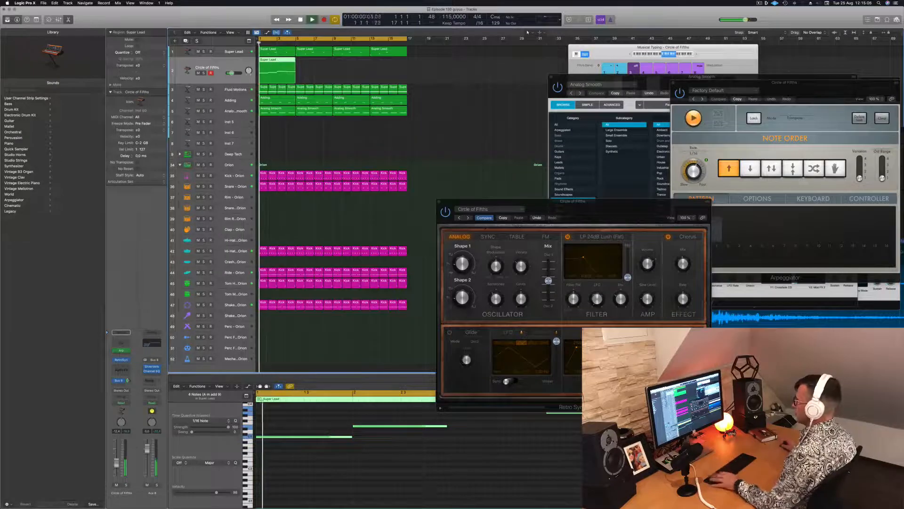
left_click_drag(289, 64, 361, 67)
left_click(424, 71)
left_click_drag(448, 72, 280, 72)
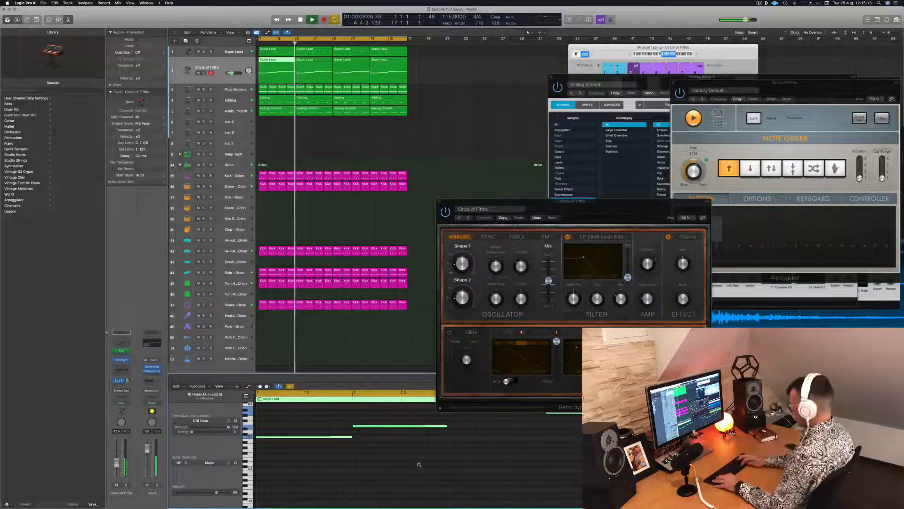
scroll(419, 466, "up", 3)
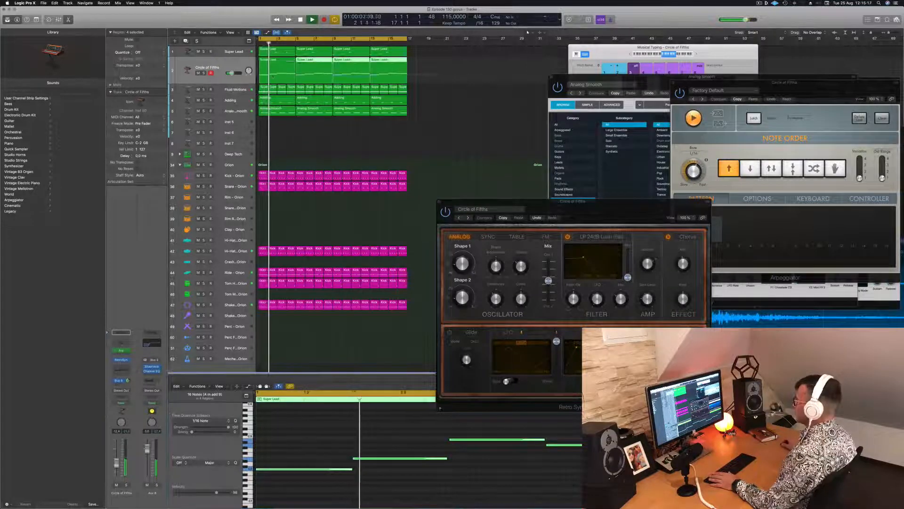
scroll(419, 455, "down", 5)
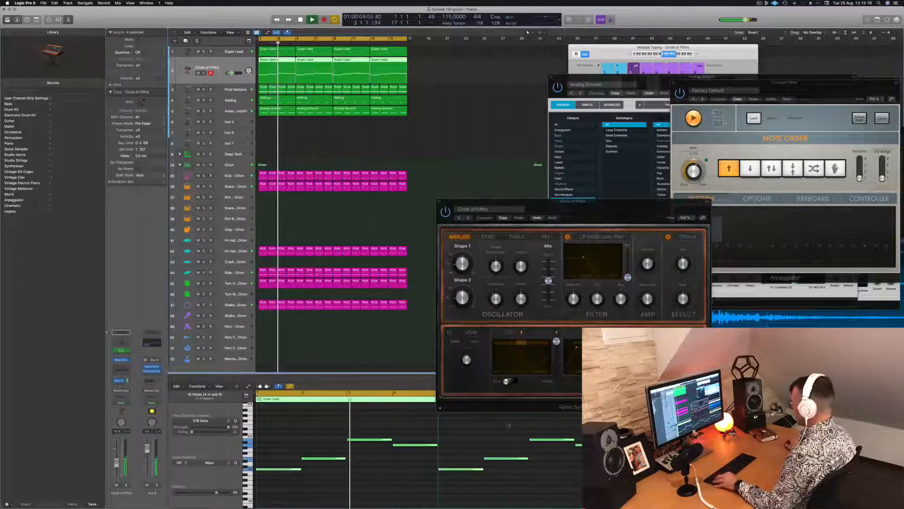
Step forward through the Retro Synth presets from Circle of Fifths during playback, settle on Fifth Sequence and move its window off the regions.
left_click_drag(611, 210, 552, 115)
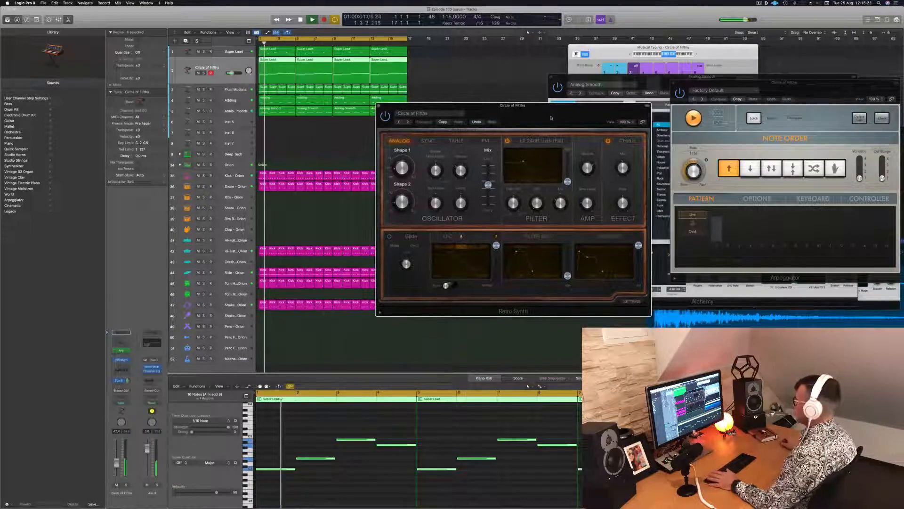
left_click(442, 122)
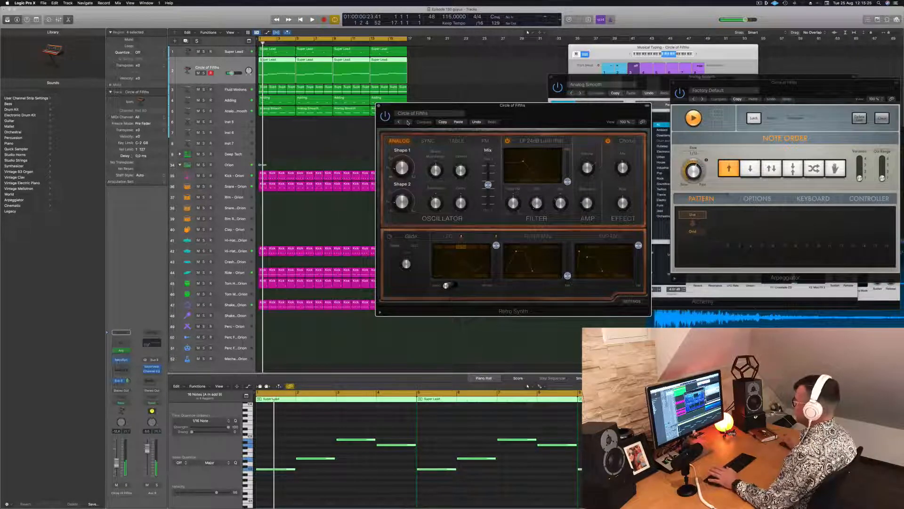
left_click(408, 122)
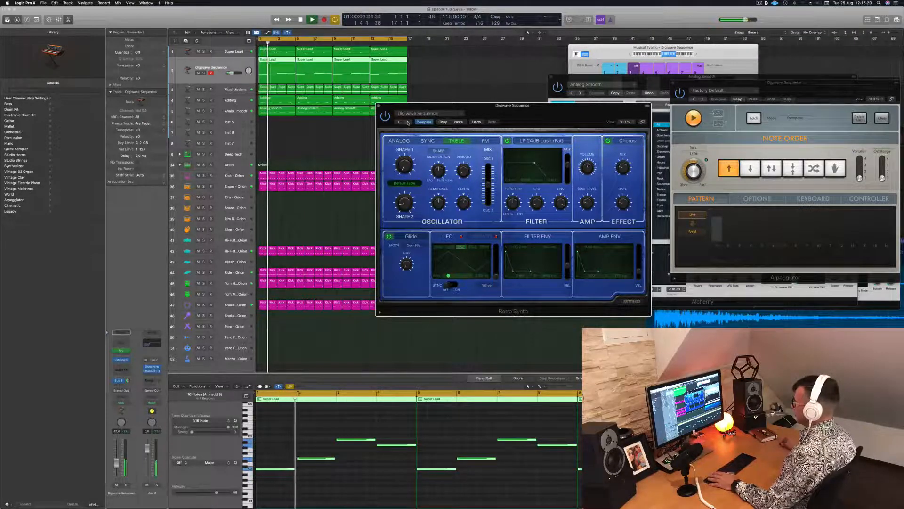
left_click(407, 122)
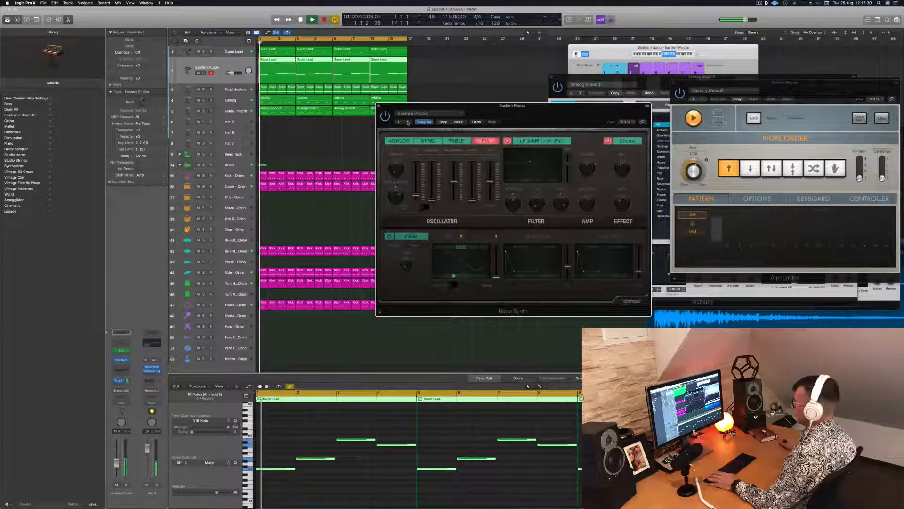
left_click(407, 122)
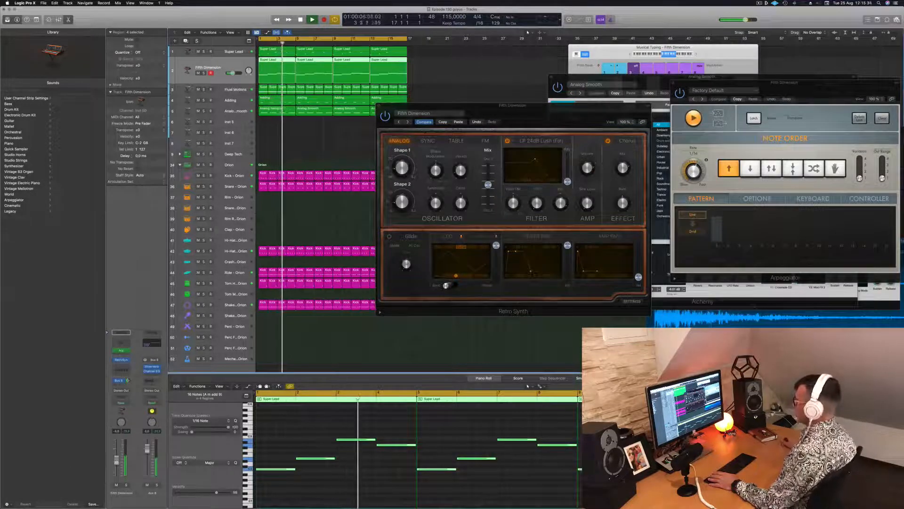
left_click(528, 159)
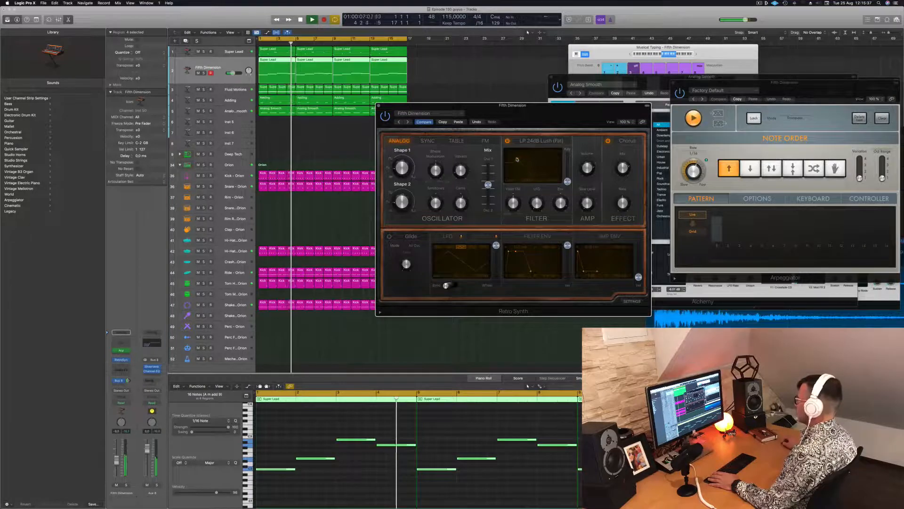
left_click(408, 122)
key("Return")
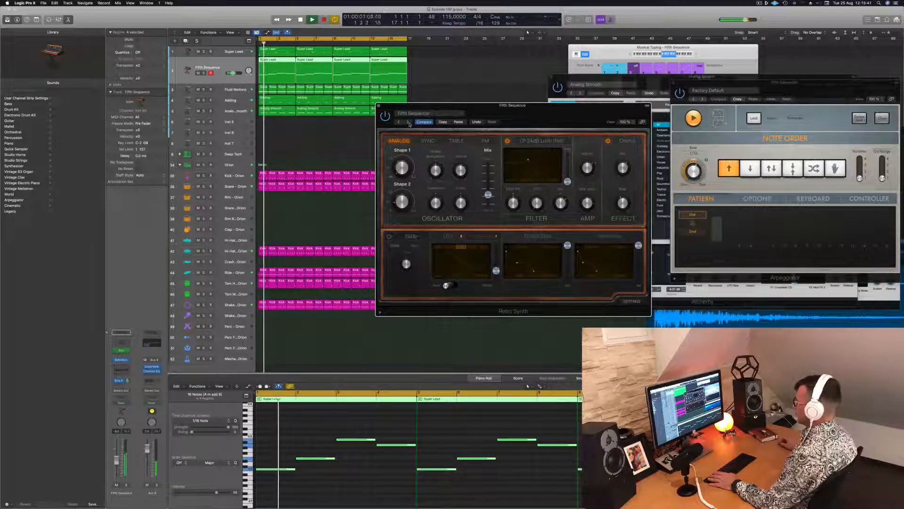
left_click_drag(409, 124, 477, 91)
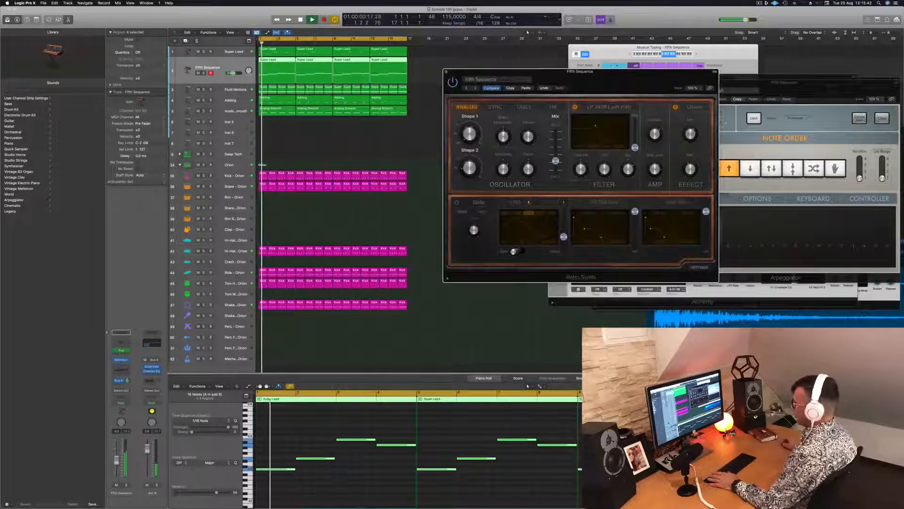
Lower the Fifth Sequence track's volume slightly and restart playback.
left_click_drag(117, 461, 118, 464)
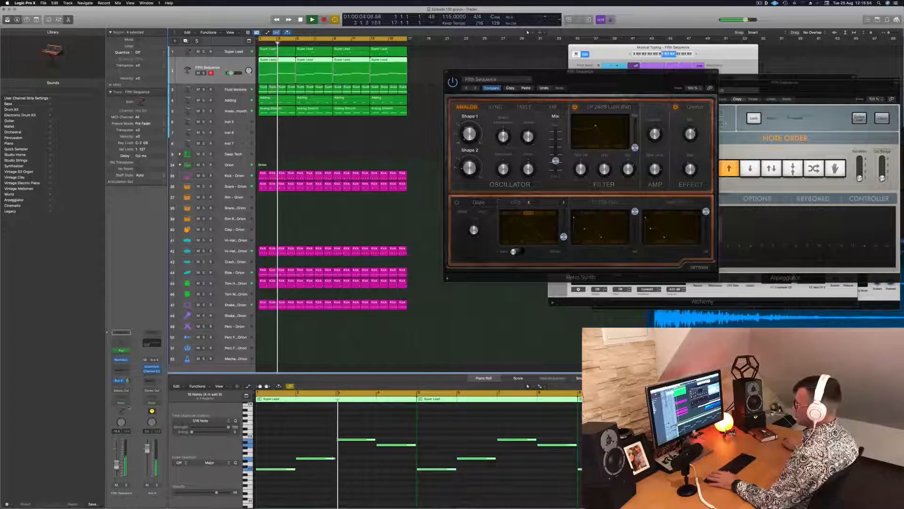
key("space")
key("space")
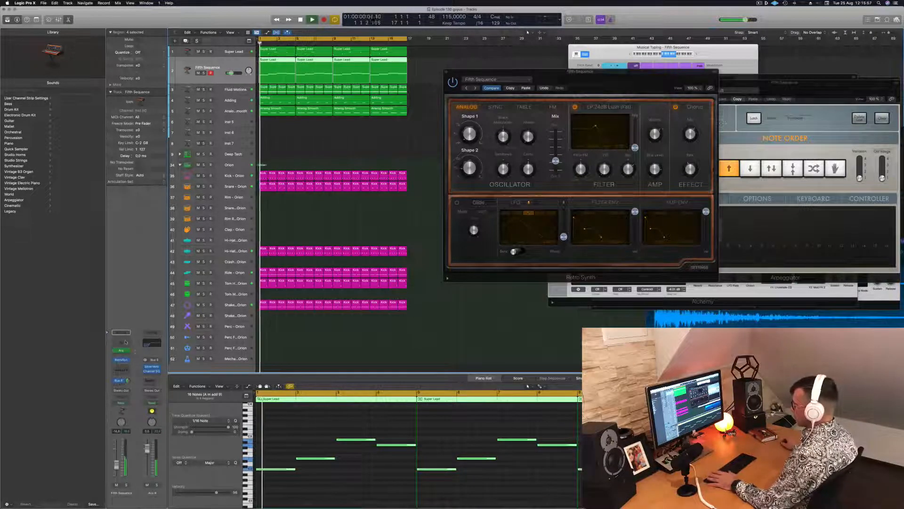
Insert a stereo Compressor on the Fifth Sequence track.
left_click(122, 369)
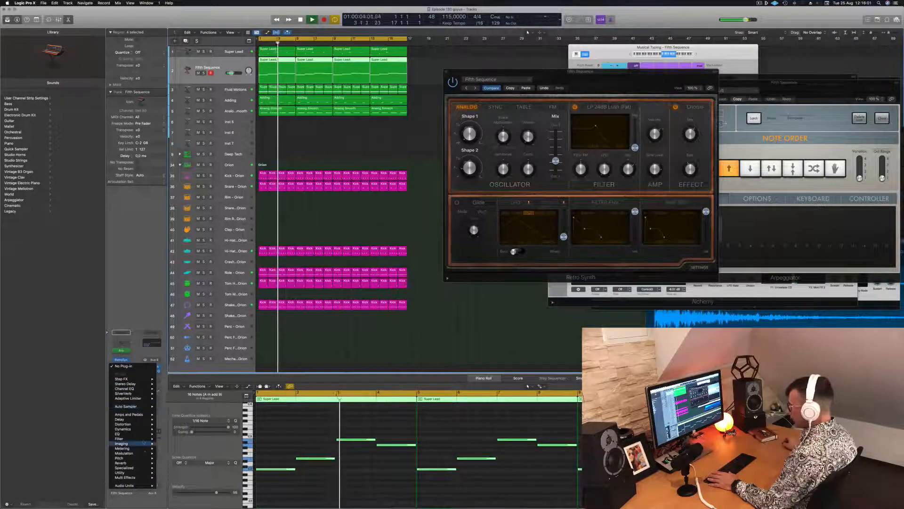
mouse_move(146, 429)
mouse_move(181, 434)
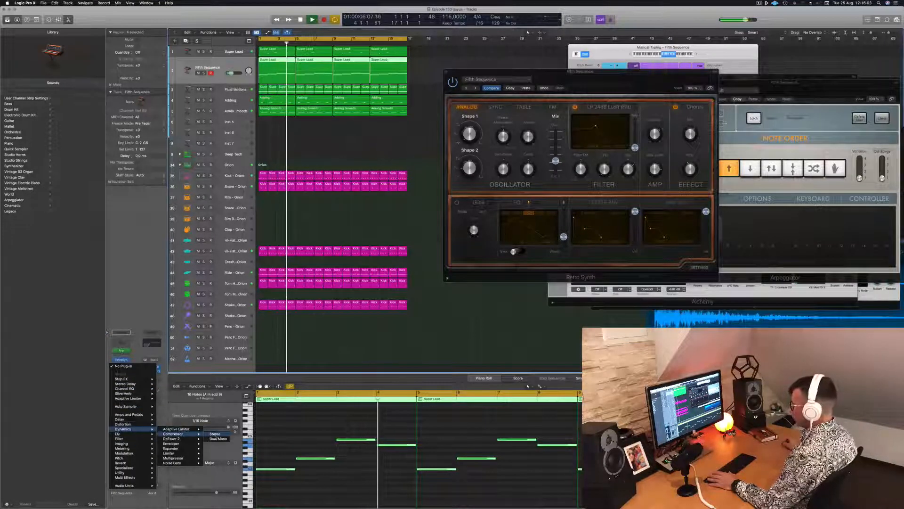
left_click(216, 434)
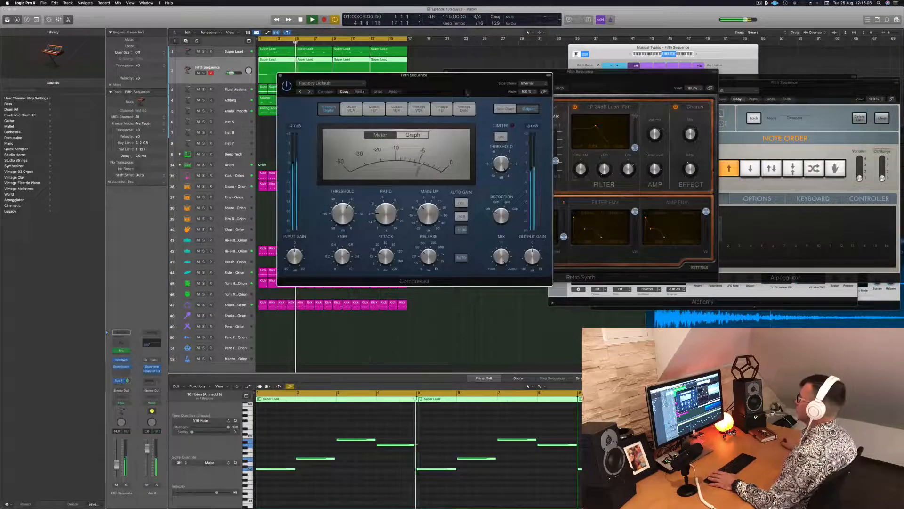
Try Kick 1 - Deep Tech (Inst 8) as the Compressor's side-chain source.
left_click(447, 70)
mouse_move(449, 89)
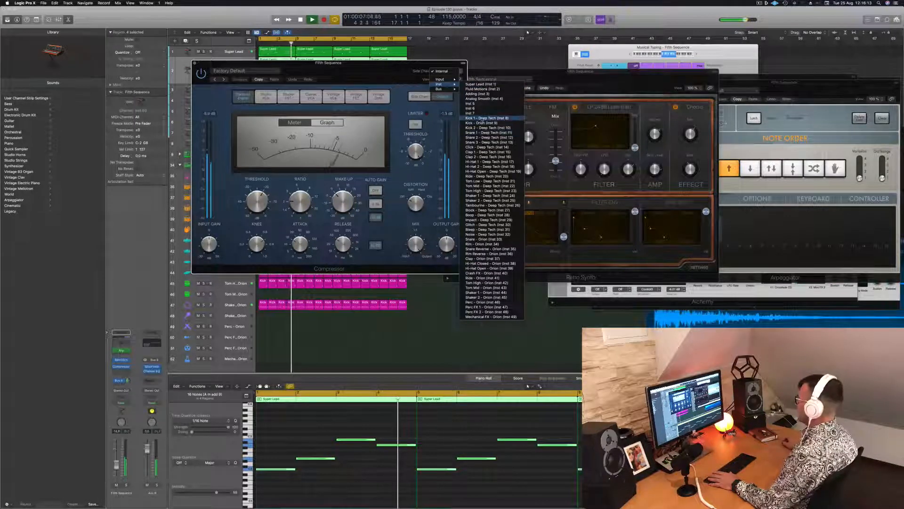
left_click(487, 117)
left_click_drag(328, 63, 377, 64)
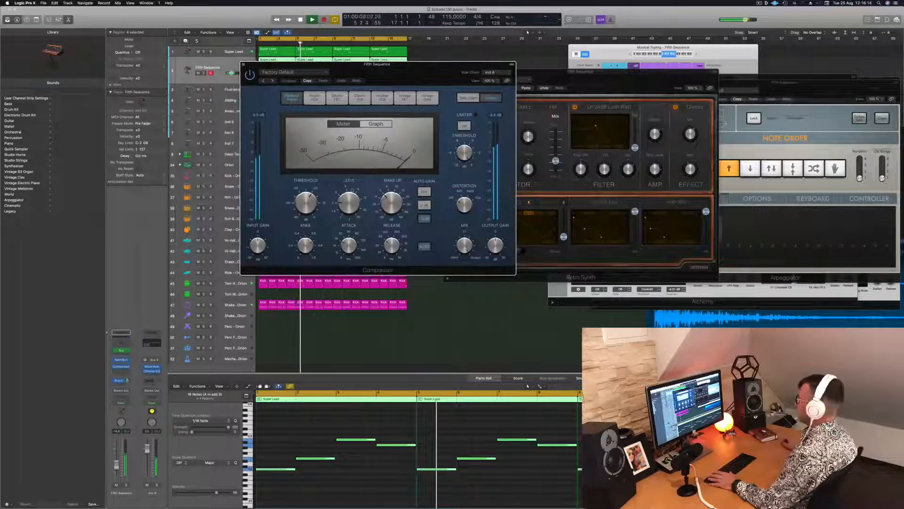
Adjust the Compressor's threshold and set its side chain to Kick - Orion (Inst 9).
left_click_drag(309, 202, 309, 208)
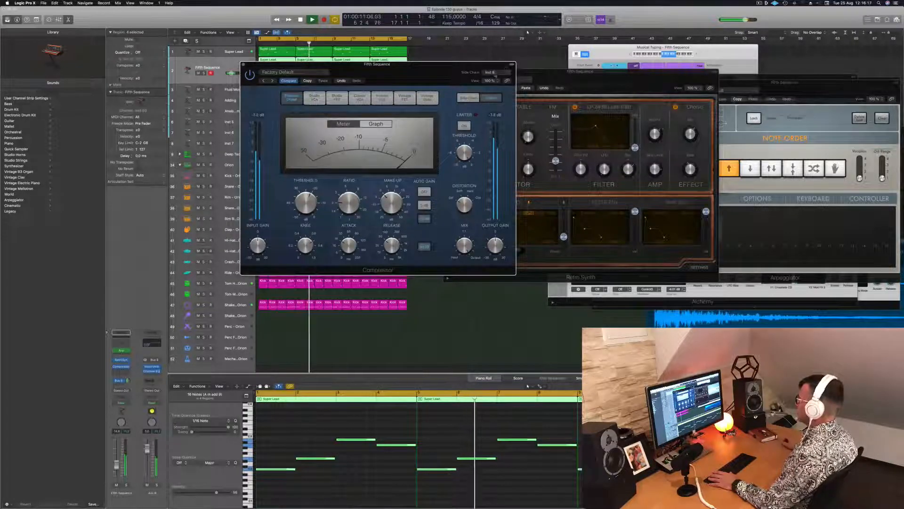
left_click_drag(356, 72, 568, 81)
left_click(704, 81)
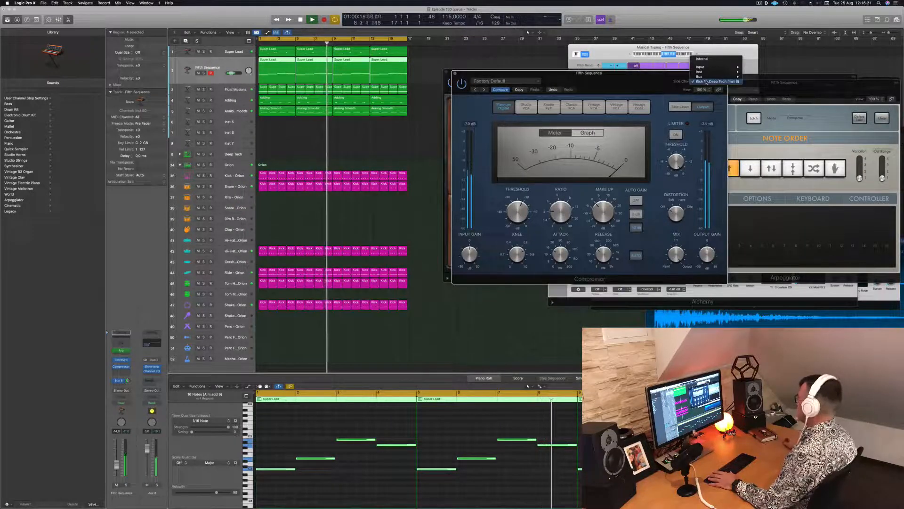
mouse_move(707, 72)
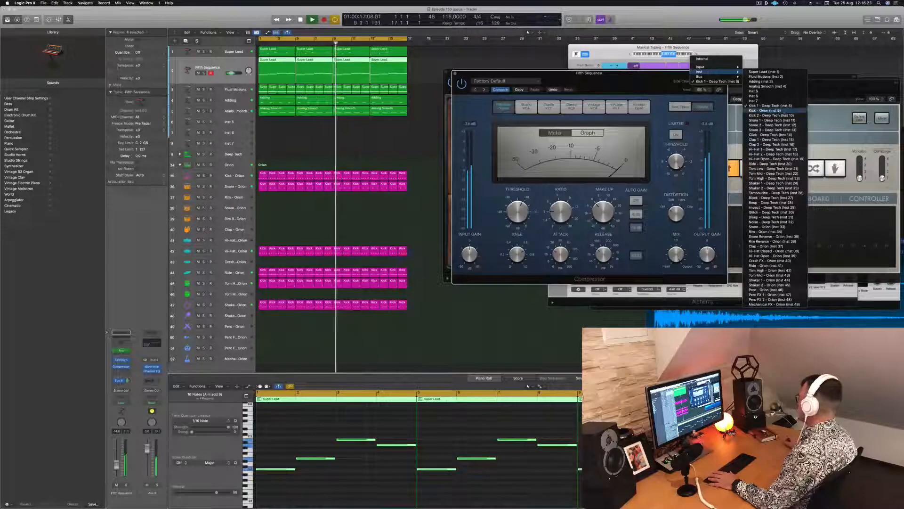
left_click(764, 110)
Fine-tune the Compressor's knobs during playback, then close the Compressor and Retro Synth windows.
left_click_drag(624, 87, 610, 77)
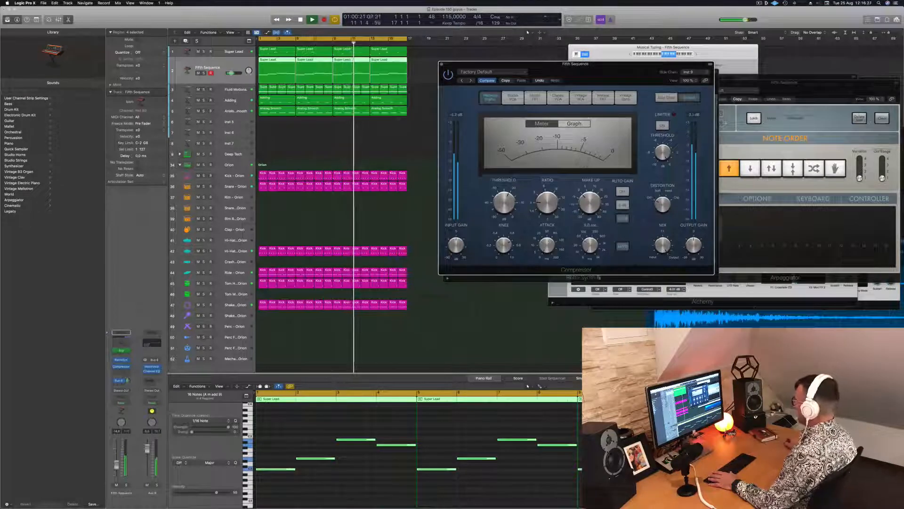
left_click_drag(548, 202, 508, 201)
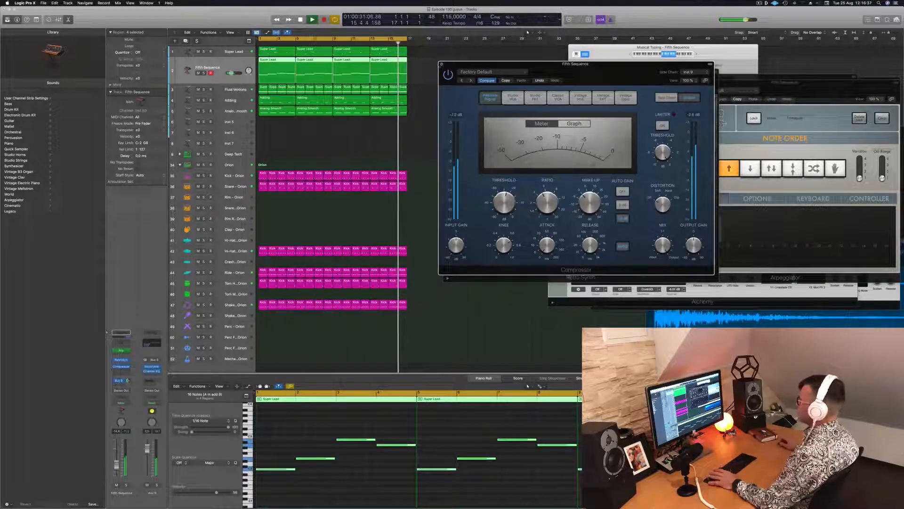
left_click(442, 64)
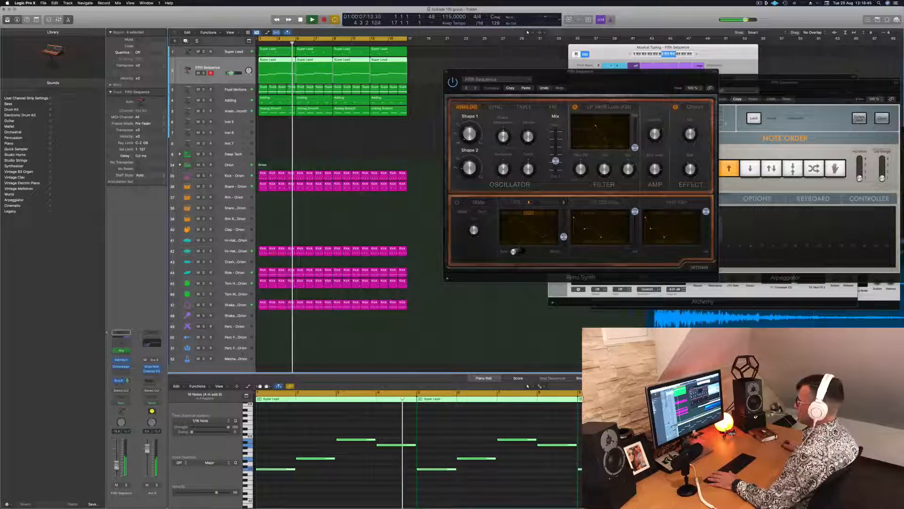
left_click_drag(577, 80, 560, 73)
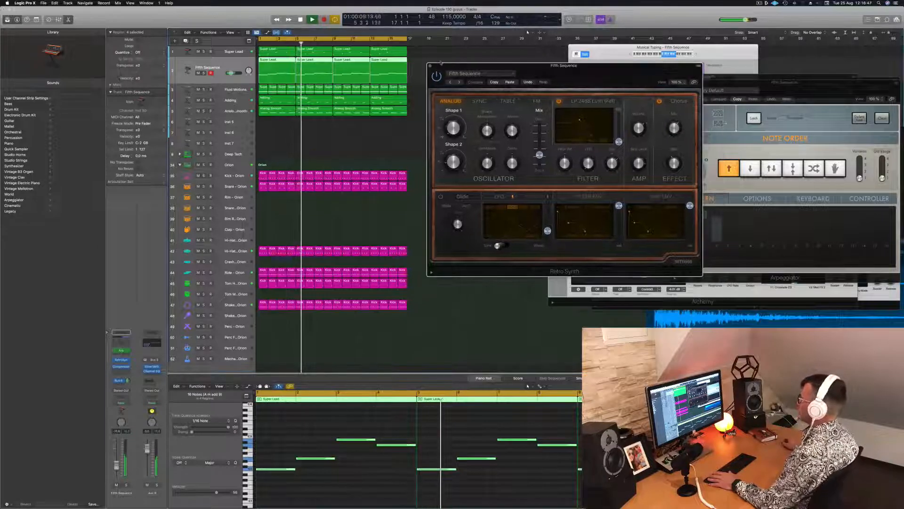
left_click(430, 65)
Select the Super Lead track, restart playback and take a brief look at its Retro Synth settings.
key("space")
left_click(228, 52)
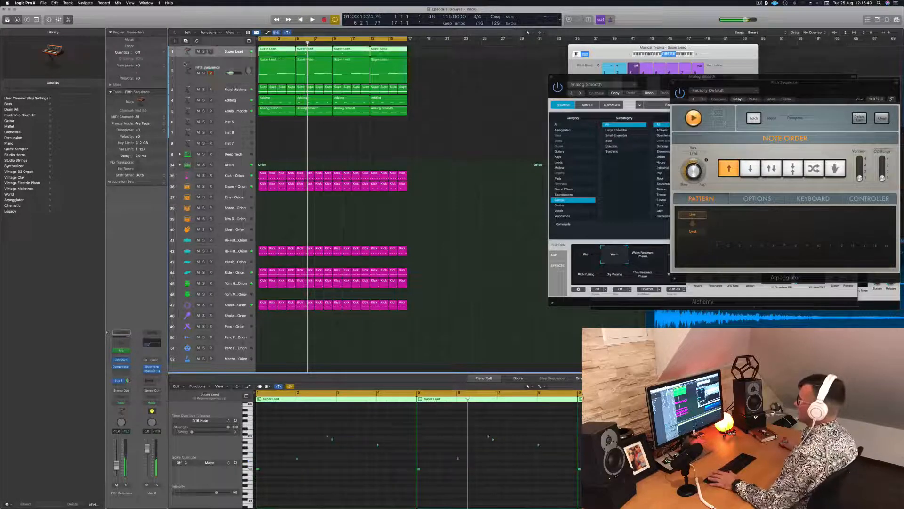
key("space")
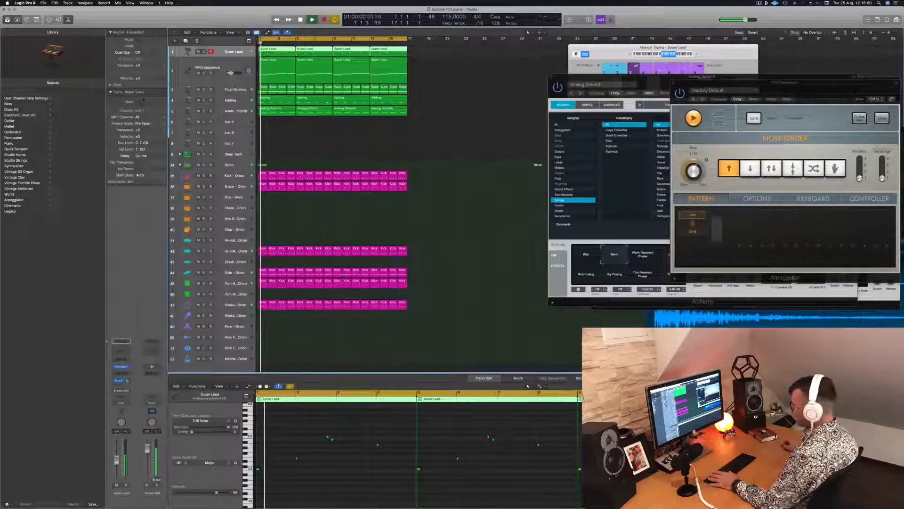
left_click(121, 366)
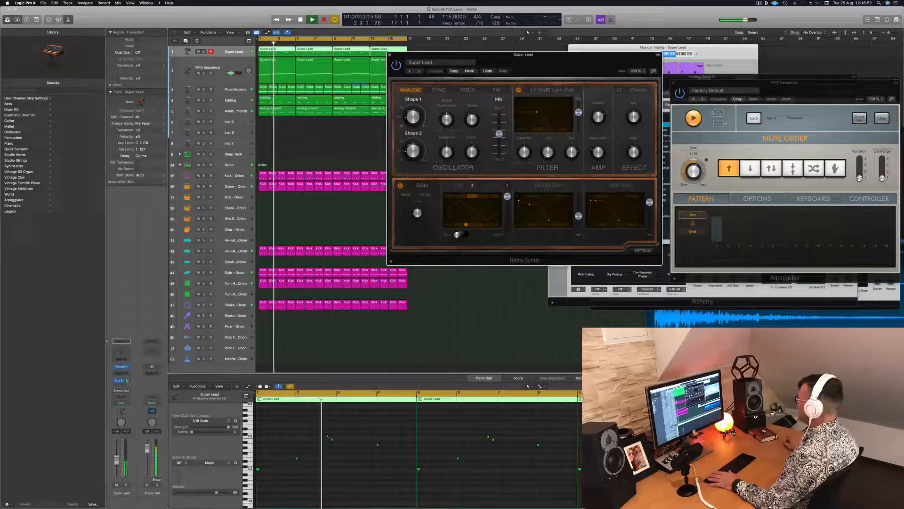
left_click(390, 55)
key("Return")
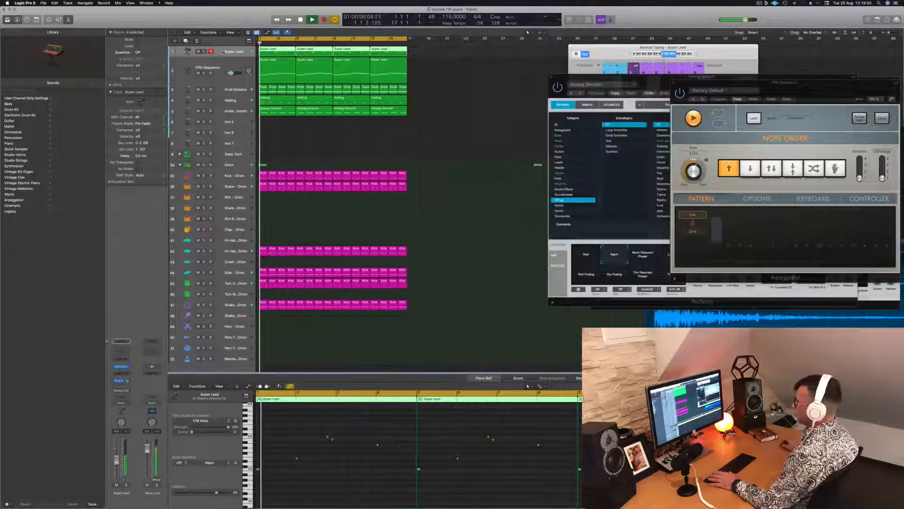
Add a Channel EQ to the Super Lead track, set its high cut to 167 Hz at 36 dB/Oct and close it.
left_click(121, 352)
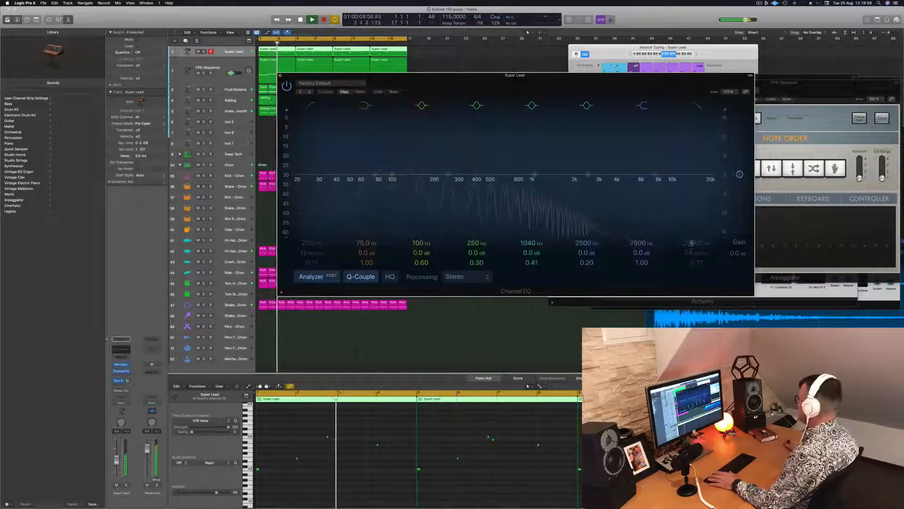
left_click(694, 252)
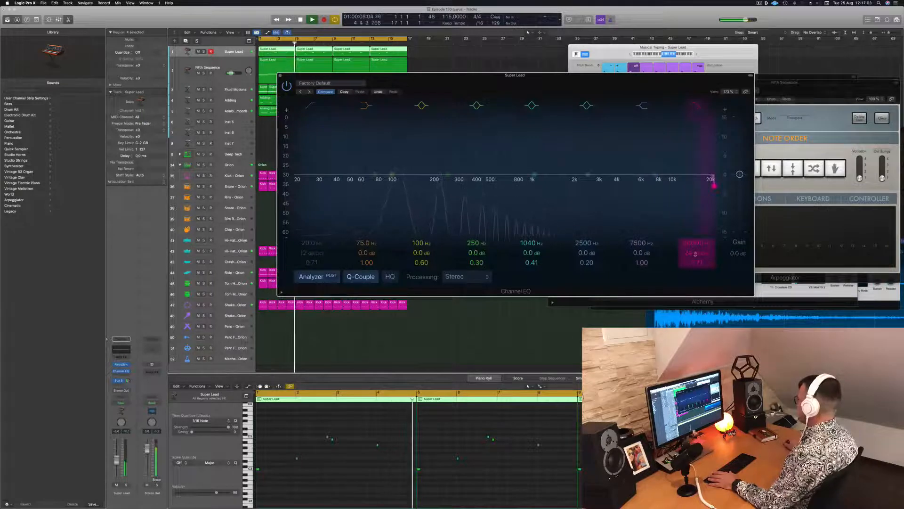
left_click_drag(710, 185, 423, 185)
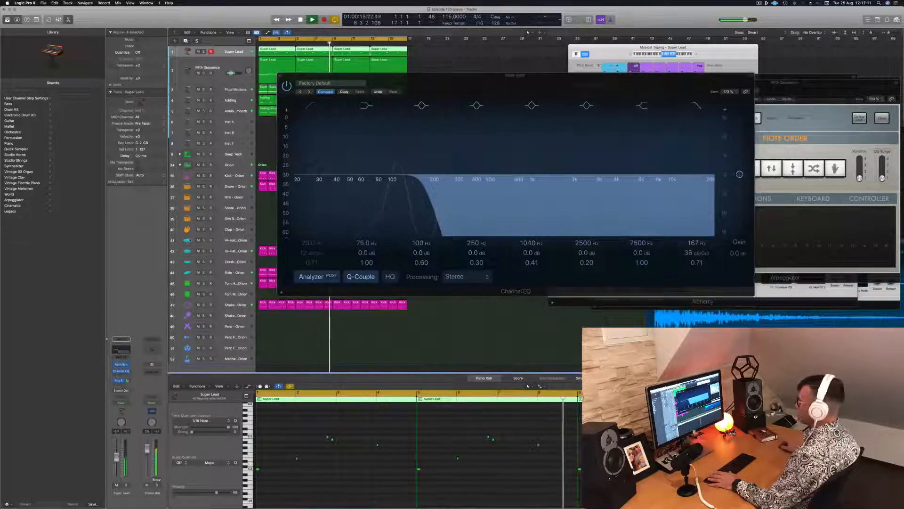
left_click_drag(286, 78, 462, 78)
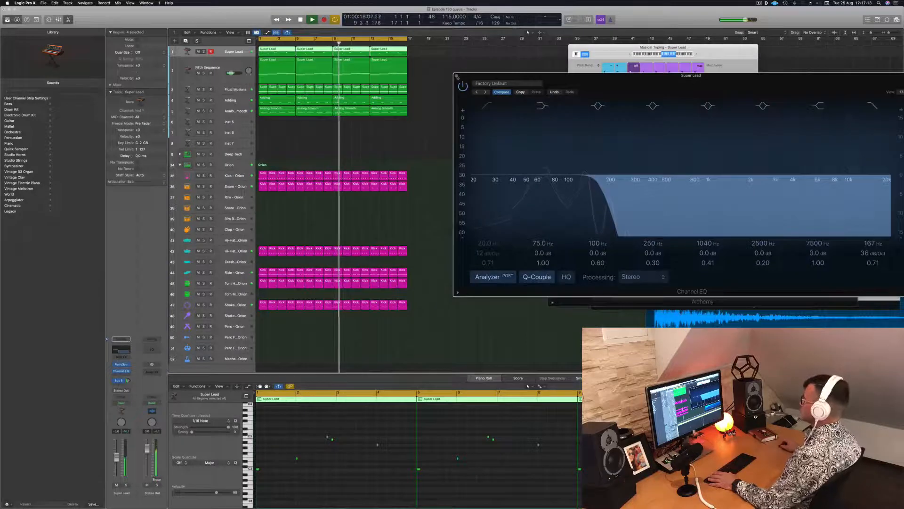
left_click(457, 76)
left_click(452, 87)
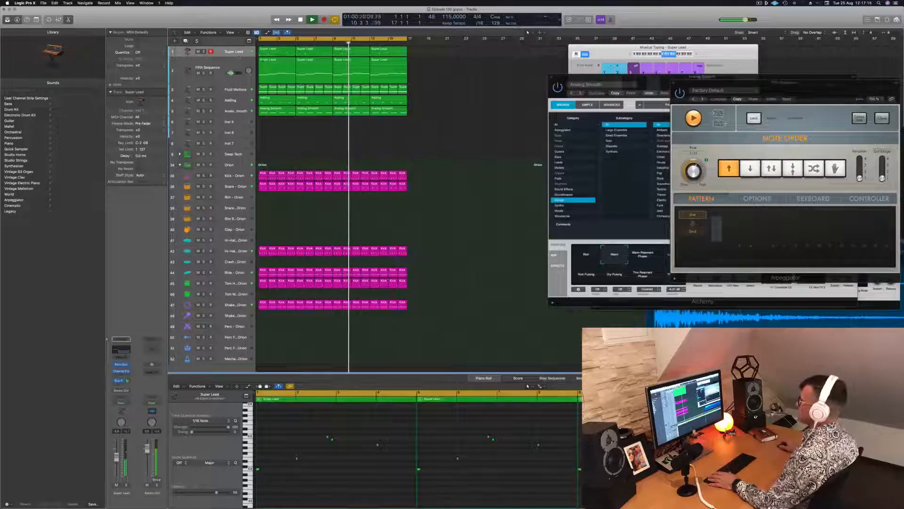
Duplicate the Super Lead track and copy the four Fifth Sequence regions onto the new track.
left_click(219, 51)
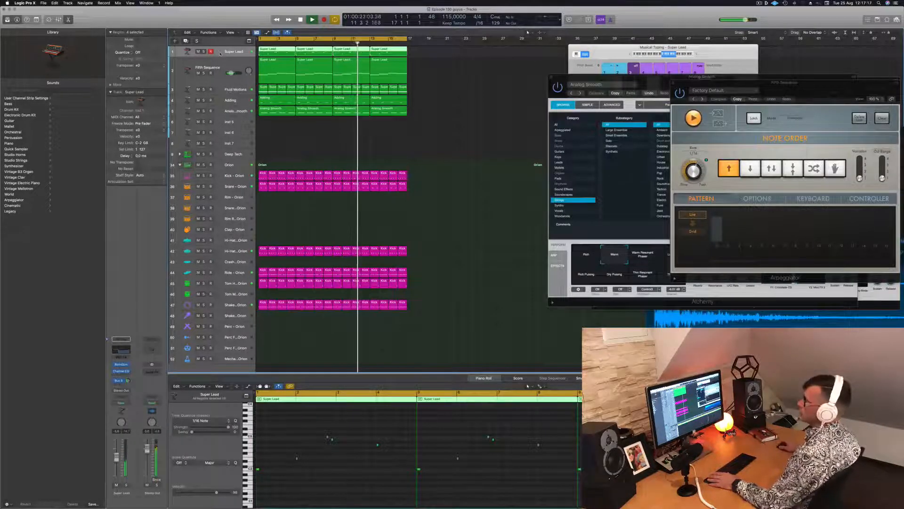
left_click(186, 41)
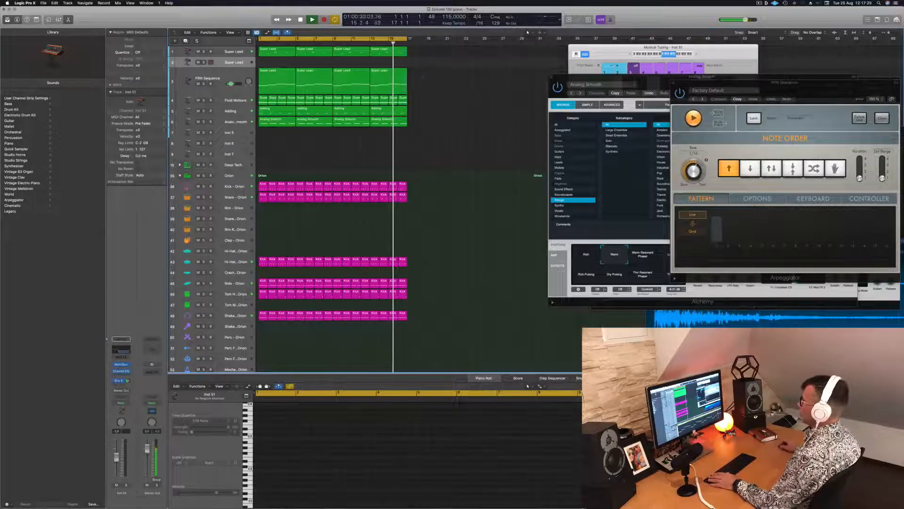
left_click(274, 66)
left_click_drag(274, 70, 274, 61)
scroll(315, 431, "down", 2)
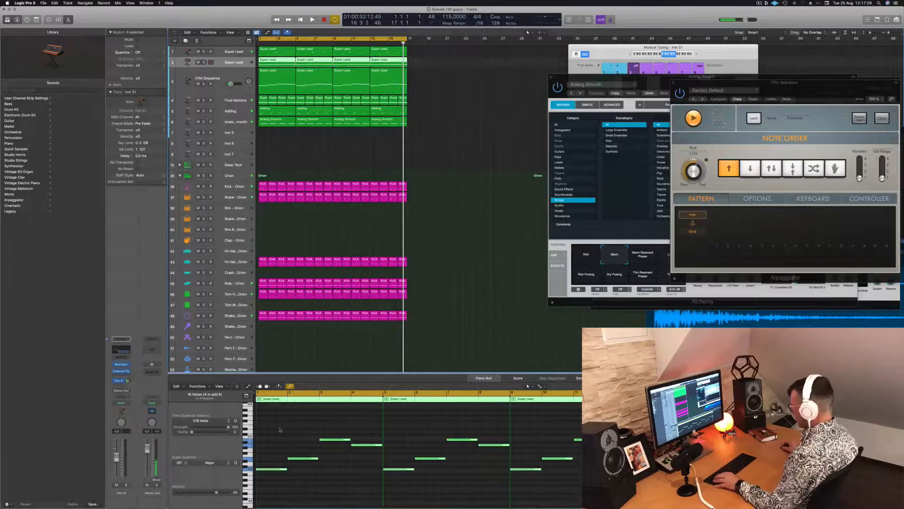
Shorten all notes on the new track, copy them to just before beat two of each bar, and start playback.
left_click_drag(280, 430, 582, 490)
scroll(582, 490, "up", 2)
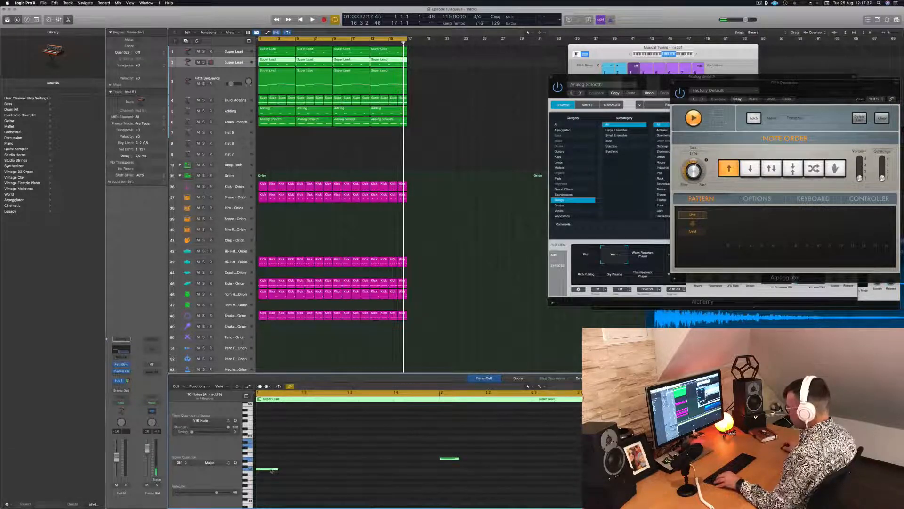
left_click_drag(271, 471, 309, 473)
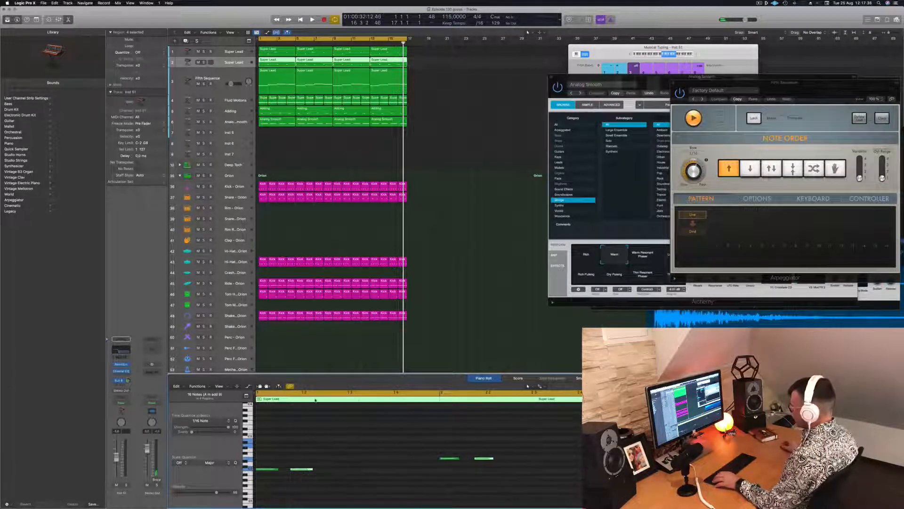
key("space")
scroll(470, 227, "down", 4)
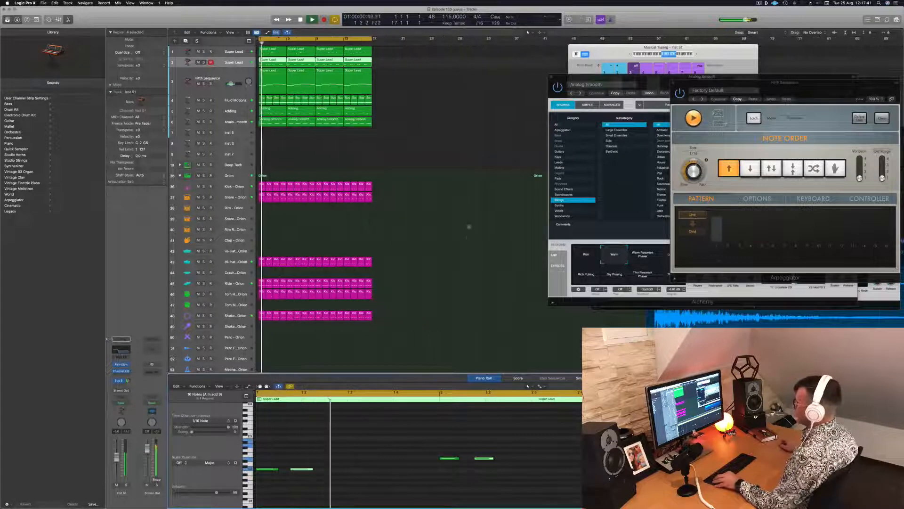
scroll(398, 134, "down", 2)
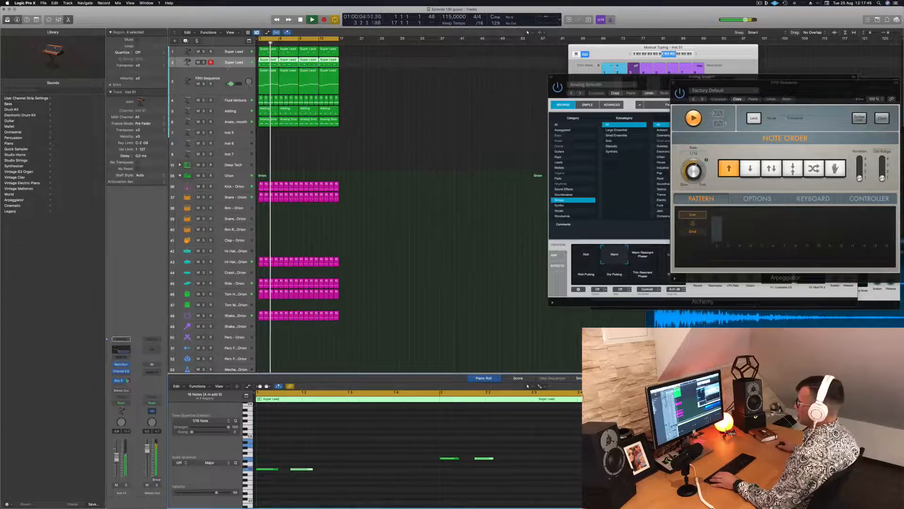
Increase the new track's height, open its Retro Synth and load the Synthesized Voice preset.
left_click_drag(228, 67, 228, 88)
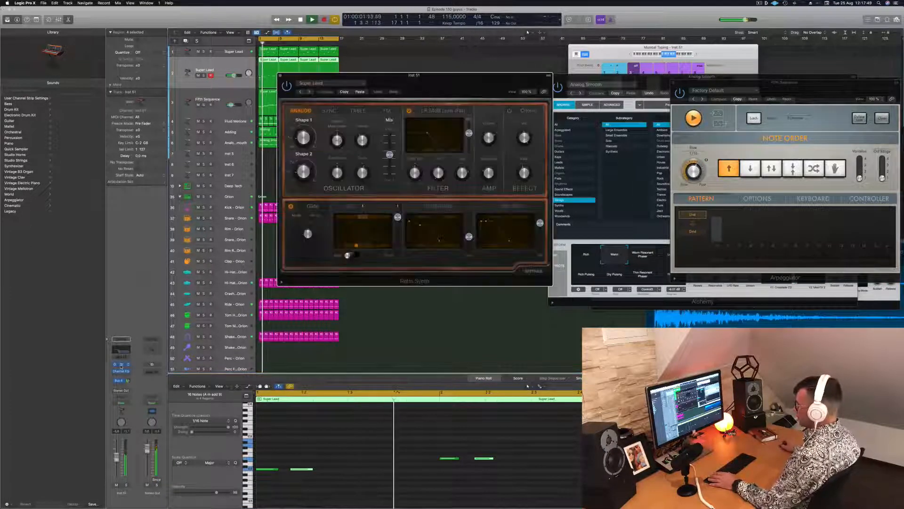
left_click(121, 365)
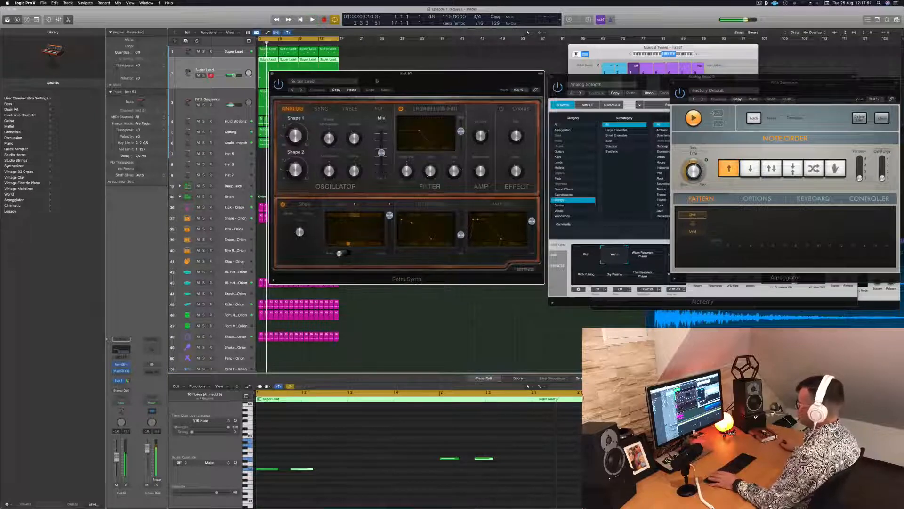
left_click(301, 89)
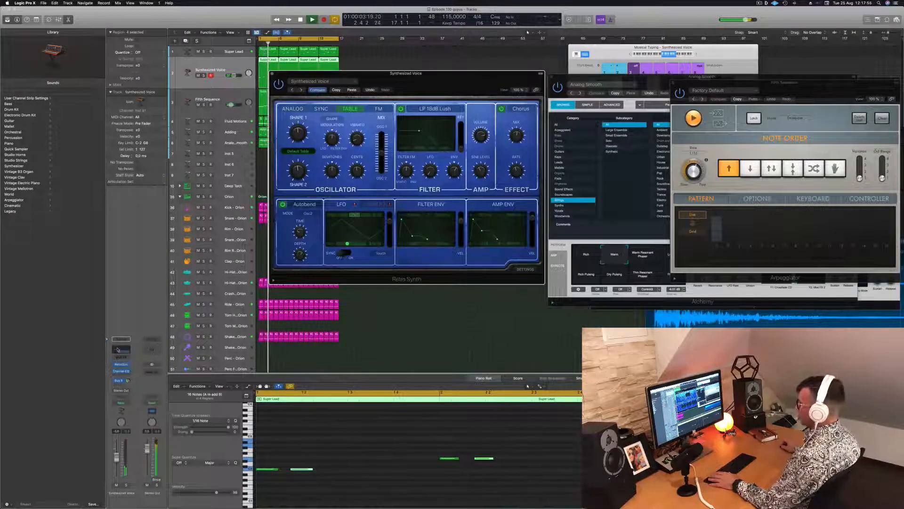
Try other curves in the new track's Channel EQ, recall its default setting and close the EQ window.
left_click(121, 371)
left_click_drag(447, 174, 543, 189)
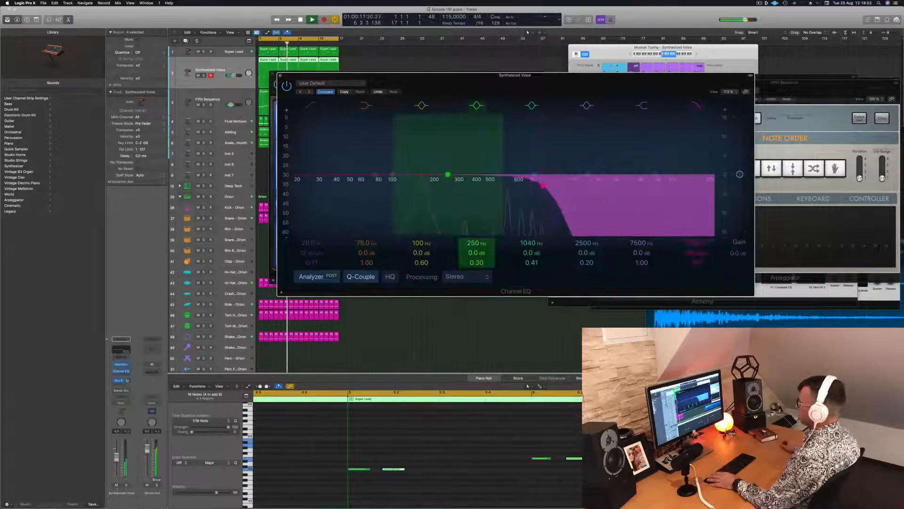
left_click(309, 92)
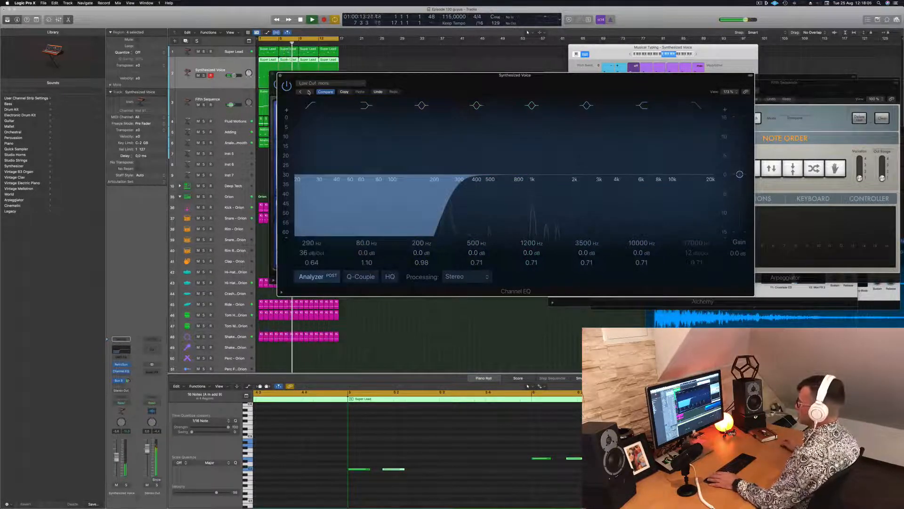
left_click(309, 92)
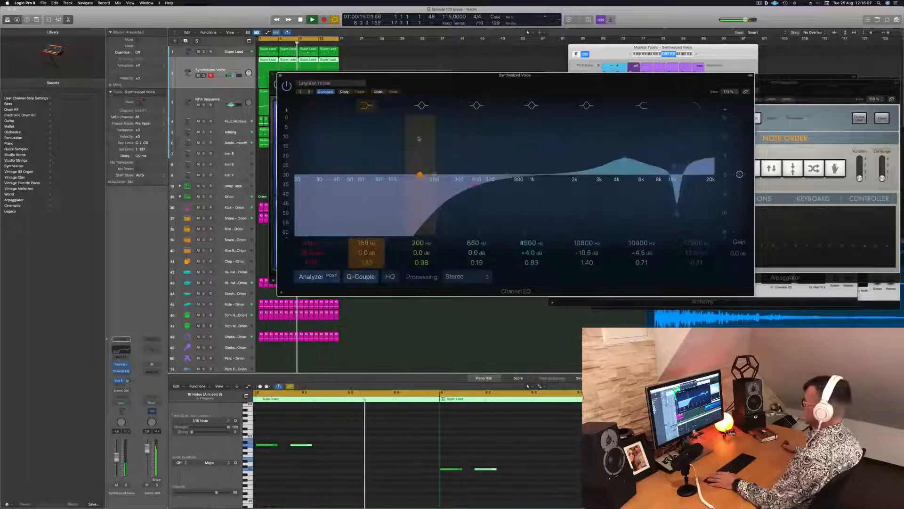
left_click(330, 83)
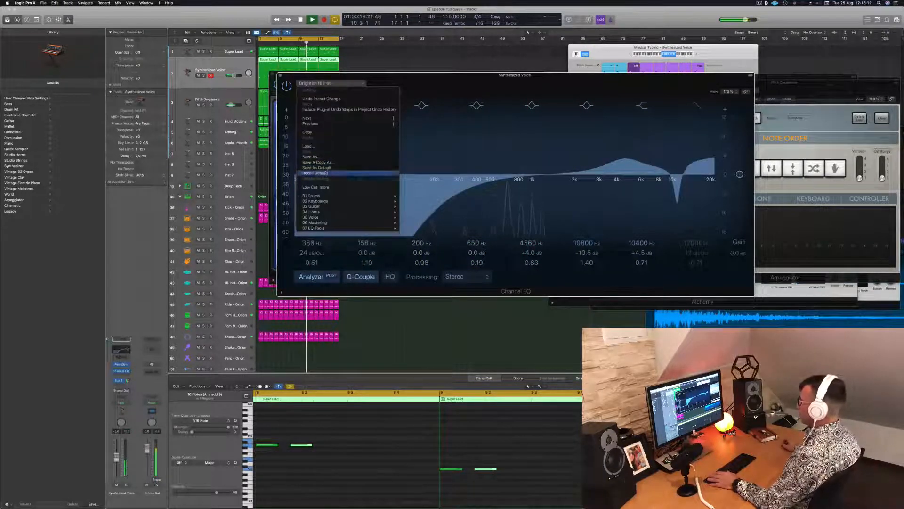
left_click(325, 174)
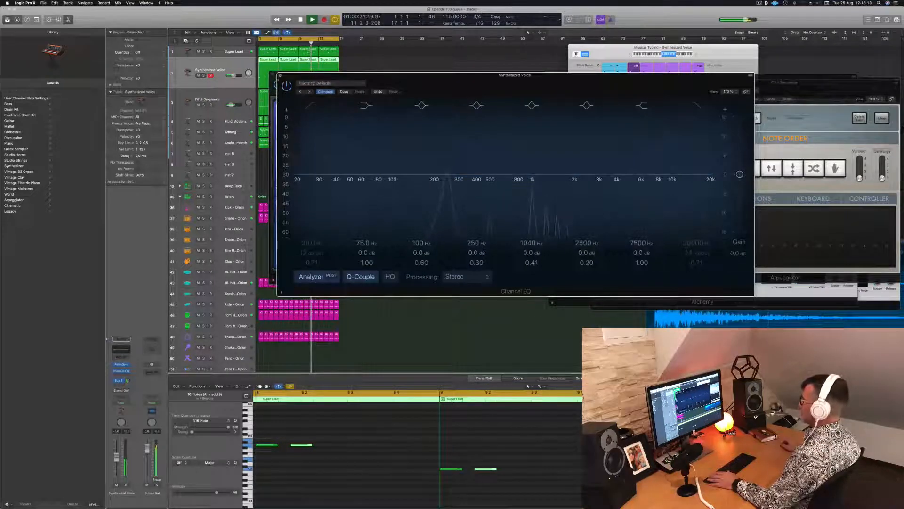
left_click(280, 75)
Audition other Retro Synth presets and load Analog Funk from the Synth Bass category.
left_click_drag(301, 74, 326, 69)
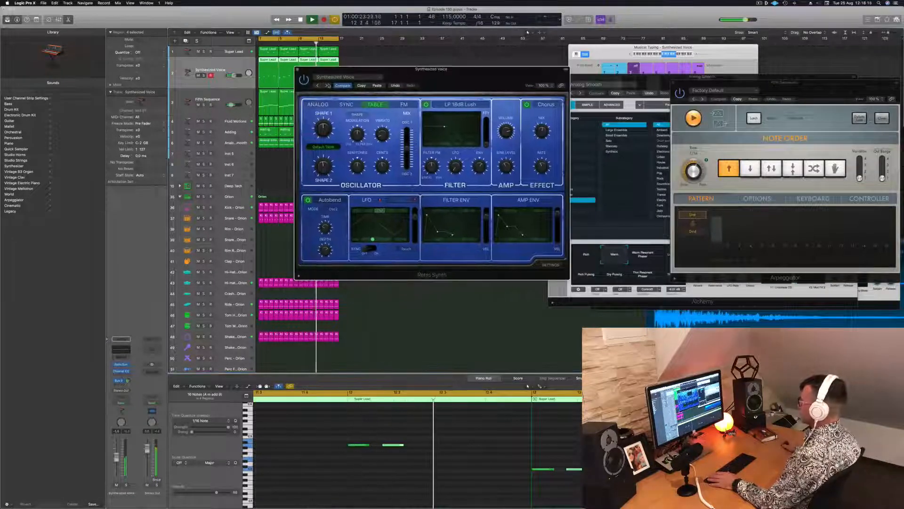
left_click(327, 85)
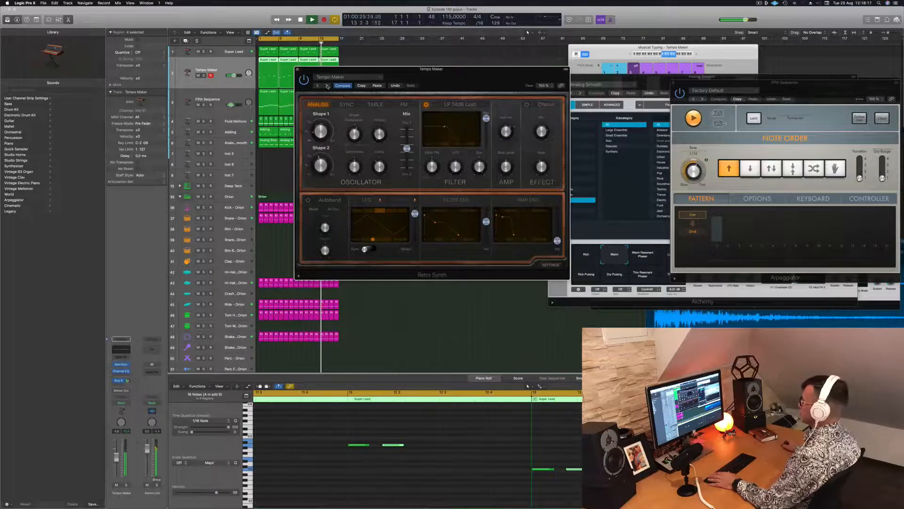
left_click(360, 80)
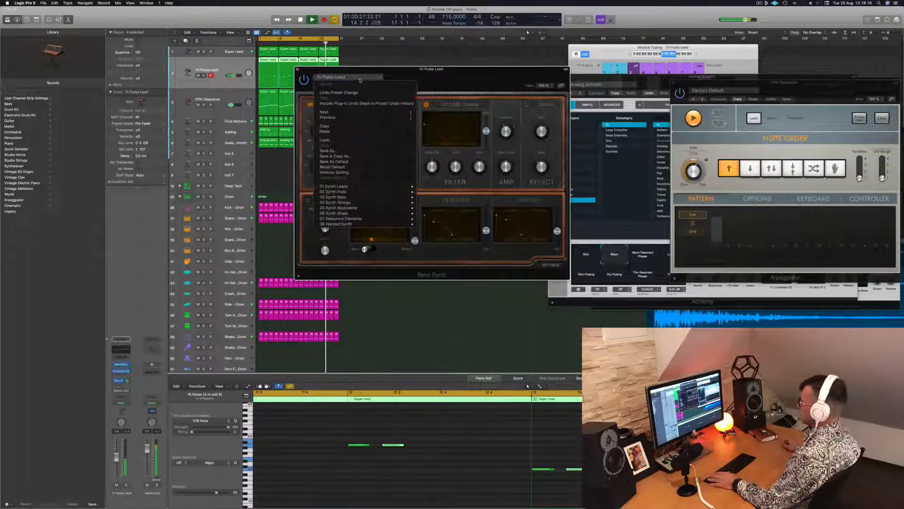
mouse_move(352, 202)
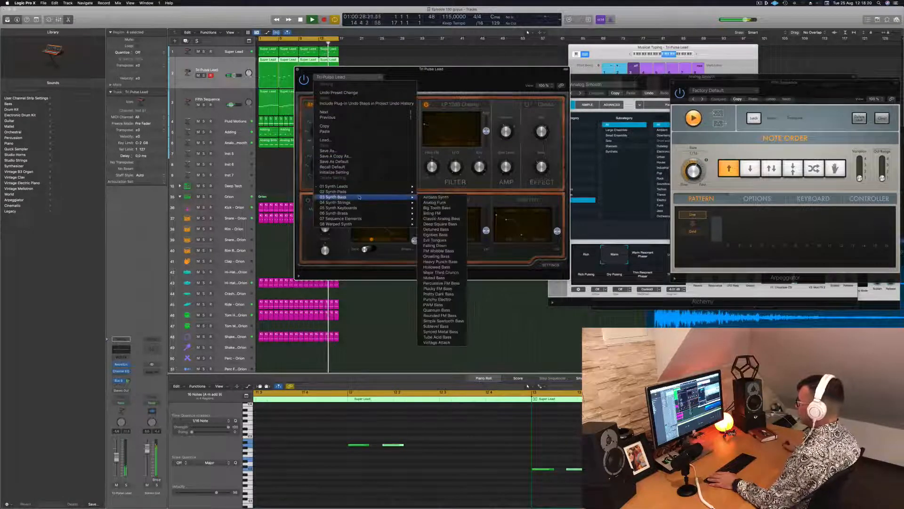
left_click(443, 196)
left_click_drag(450, 72, 465, 65)
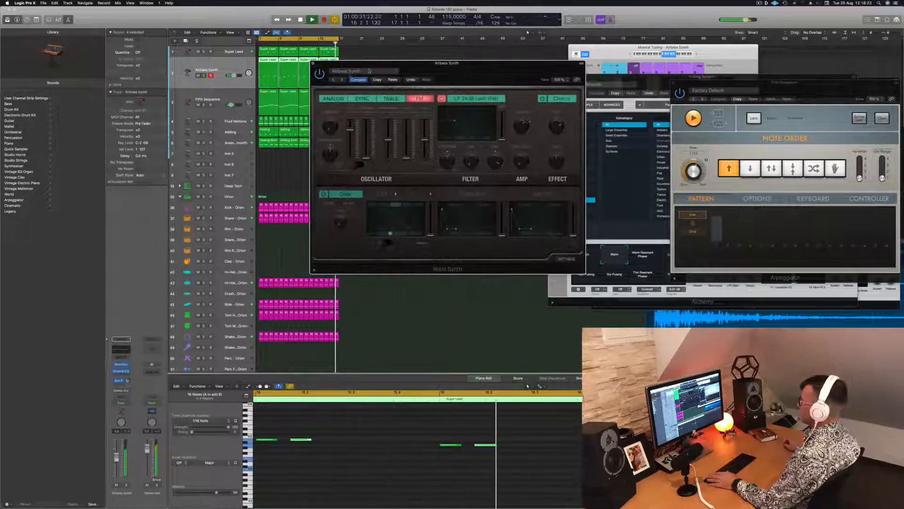
left_click(343, 79)
left_click(343, 80)
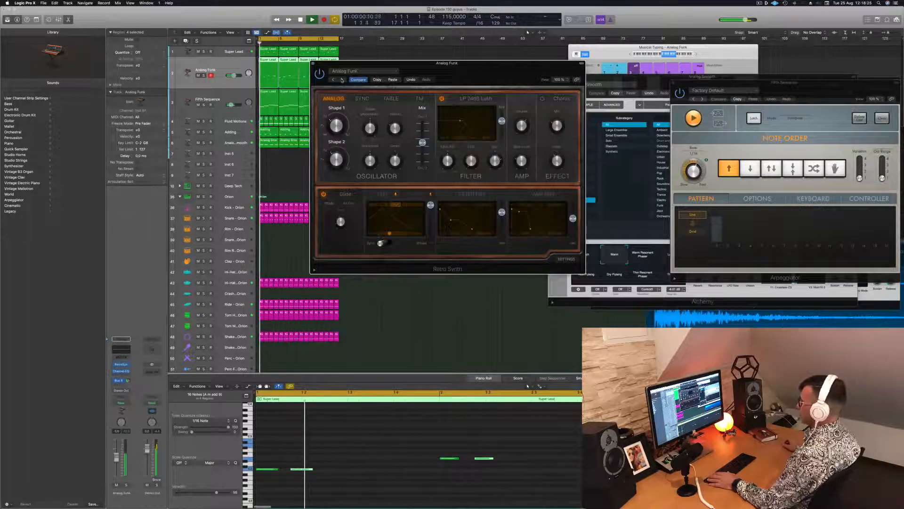
left_click_drag(449, 72, 493, 63)
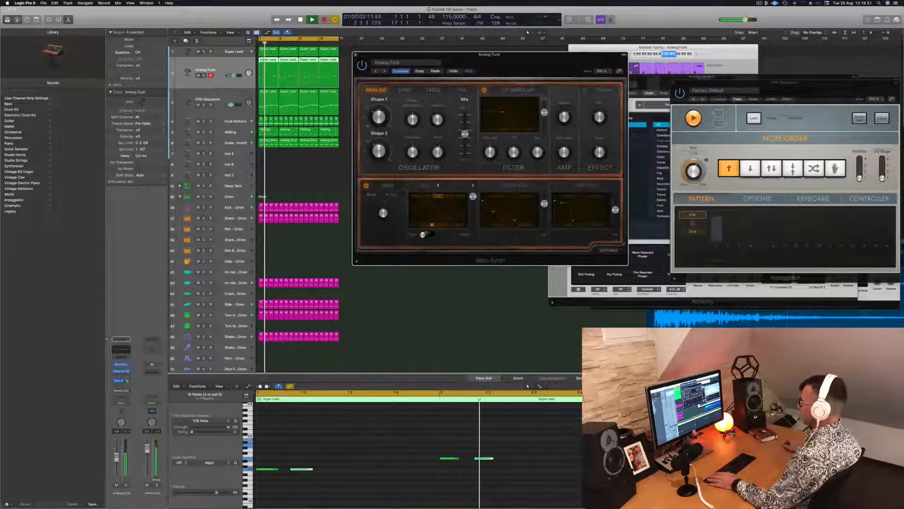
Lower the Analog Funk track's volume, copy each bar's second note to just before beat four, and close Retro Synth.
left_click_drag(117, 461, 117, 465)
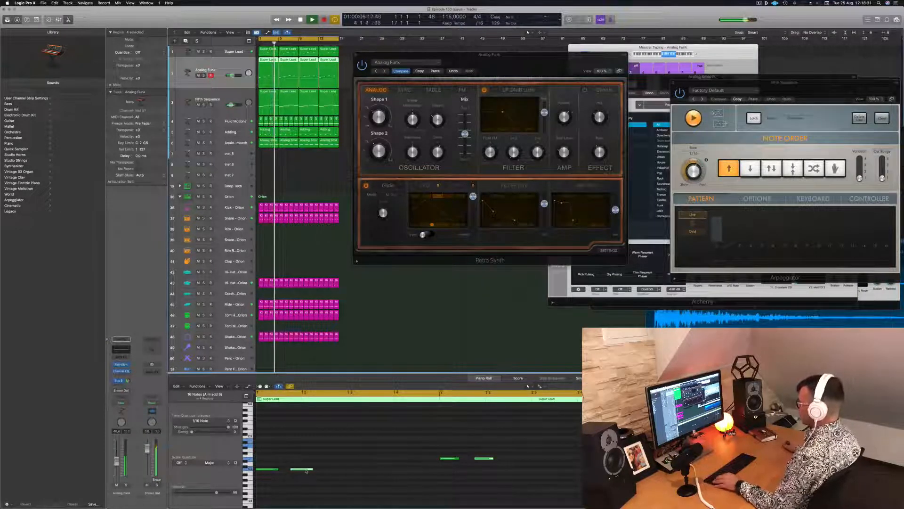
left_click_drag(305, 470, 366, 462)
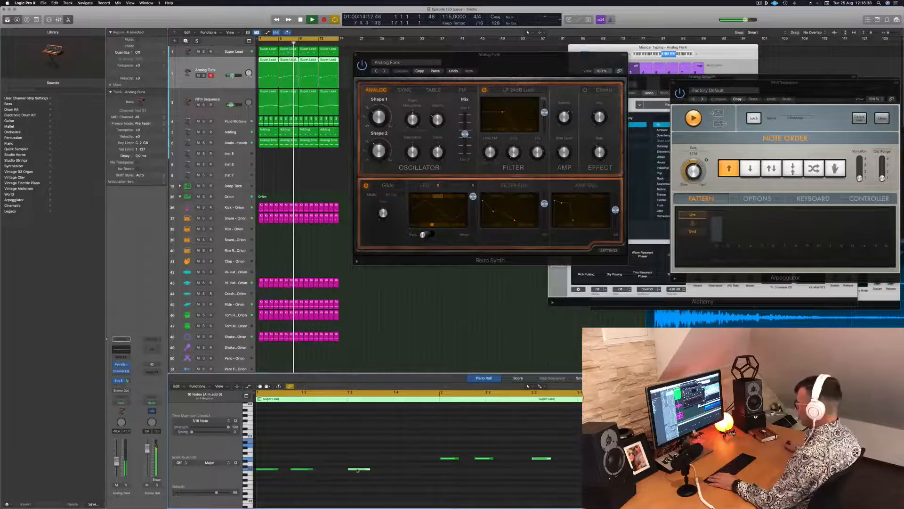
left_click_drag(357, 471, 391, 471)
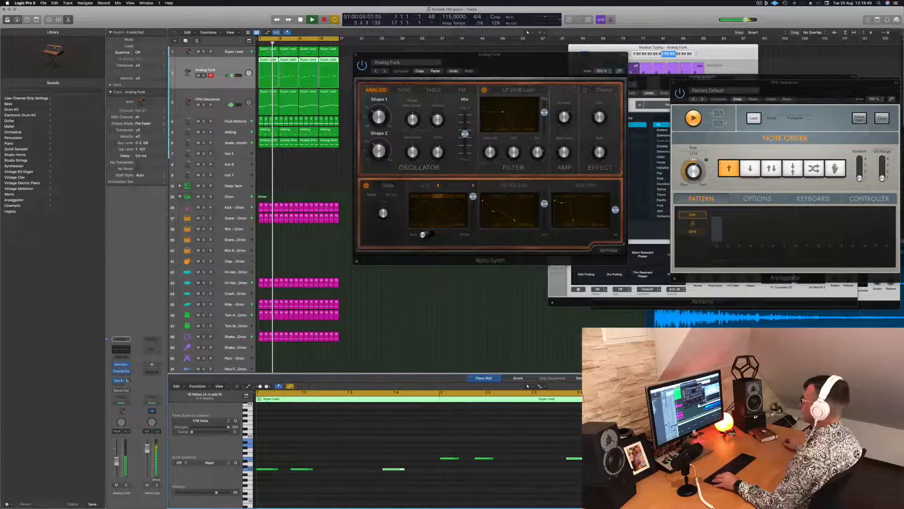
left_click_drag(370, 61, 349, 65)
left_click(336, 59)
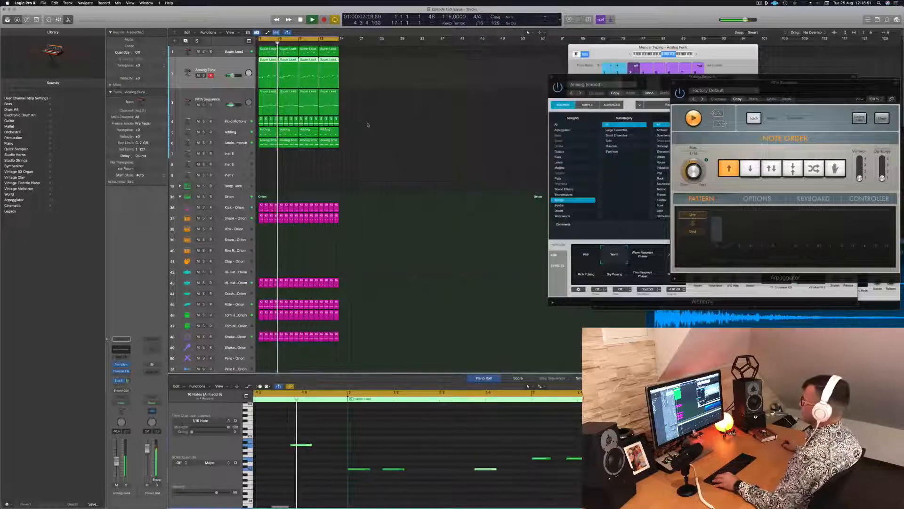
Repeat the whole 16-bar section across all tracks three more times.
left_click(357, 184)
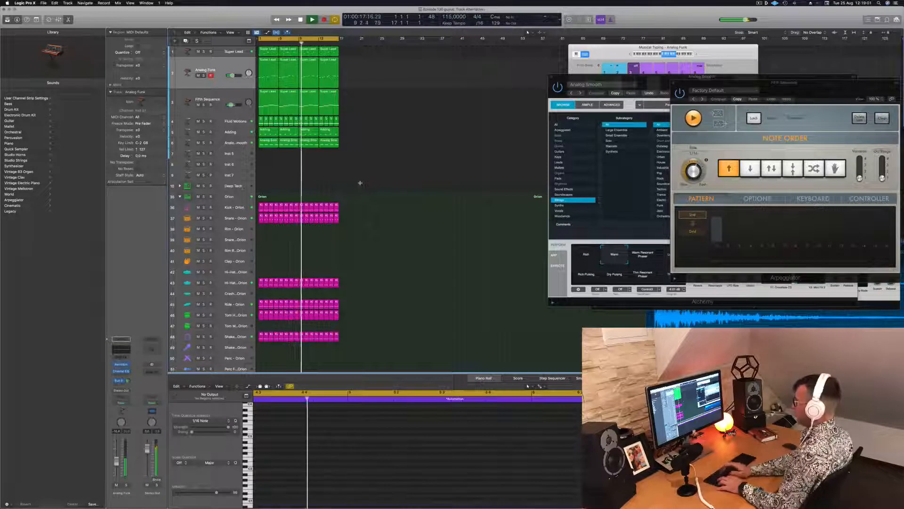
key("ctrl+super+r")
key("super+r")
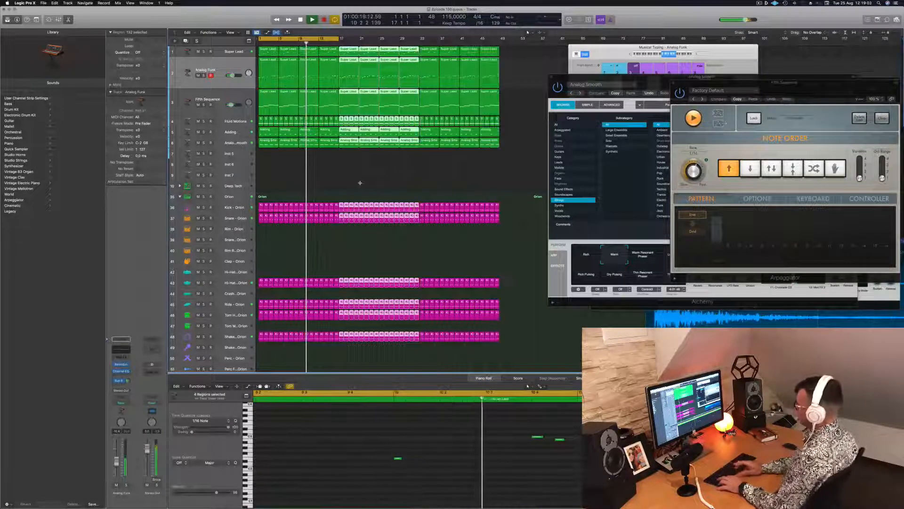
key("super+r")
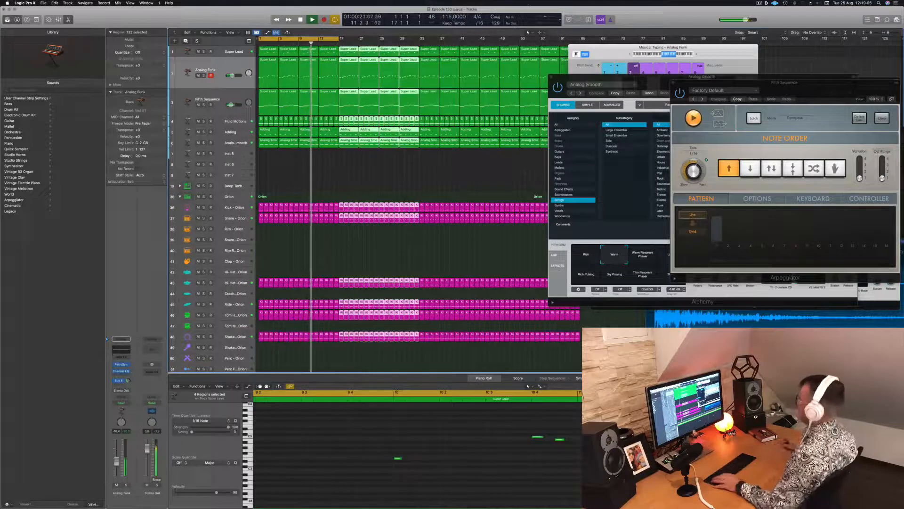
Move the Musical Typing and Alchemy windows aside and extend the cycle range to the end of the repeated regions.
left_click_drag(618, 48, 801, 48)
left_click_drag(654, 76, 776, 194)
left_click_drag(339, 39, 580, 44)
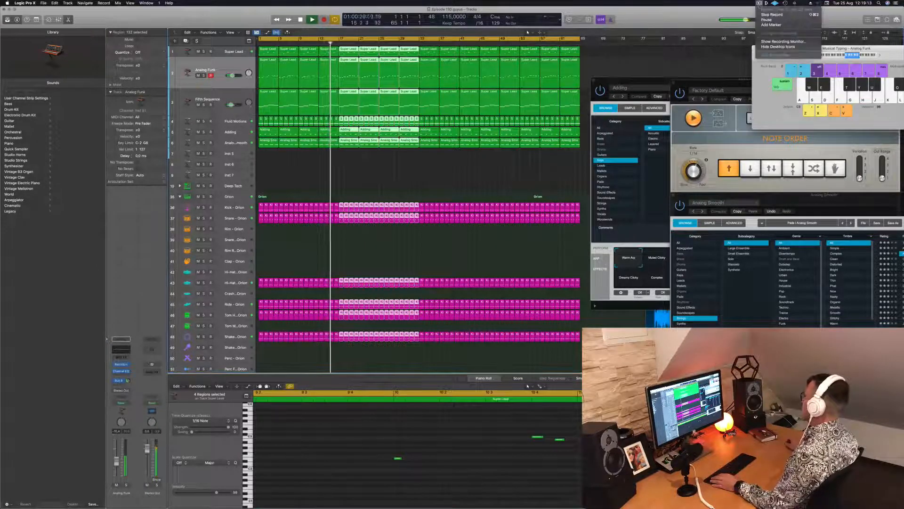
left_click(433, 167)
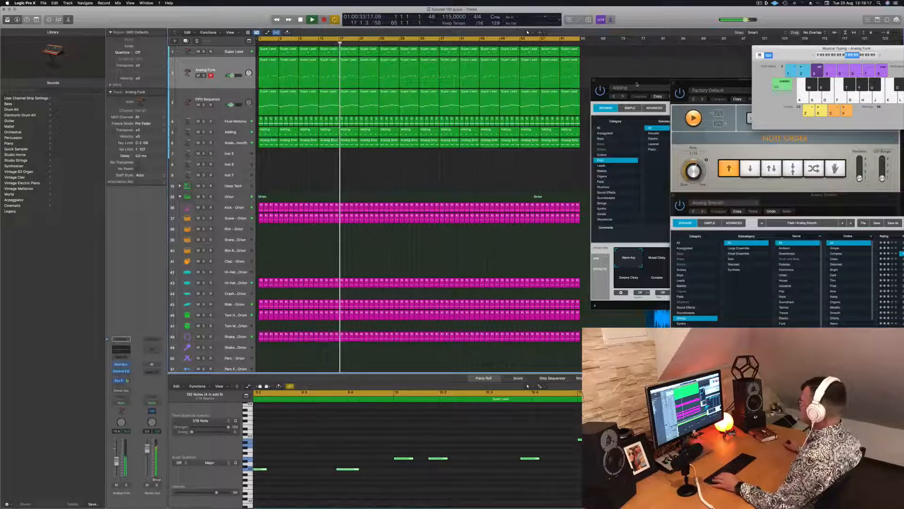
Close the floating Adding, Arpeggiator and Analog Smooth plug-in windows to uncover the arrangement.
left_click_drag(613, 81, 605, 76)
left_click(586, 76)
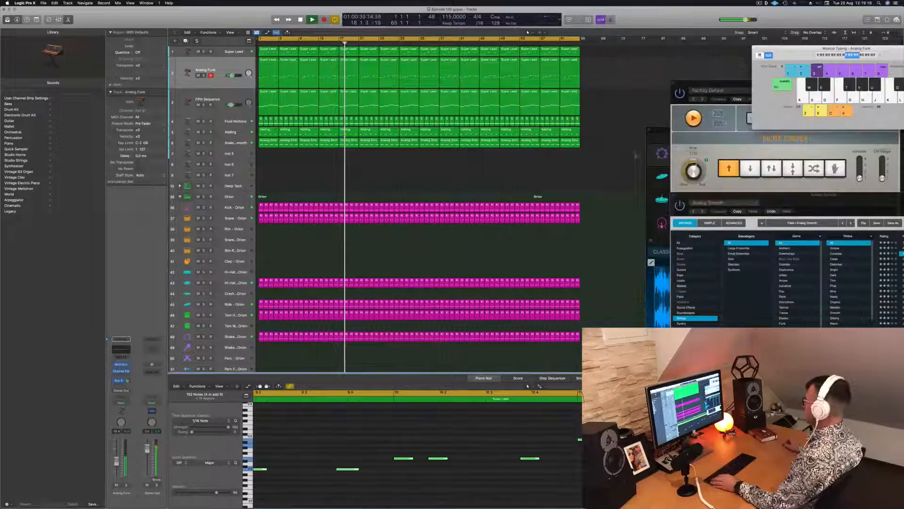
left_click_drag(698, 84, 511, 55)
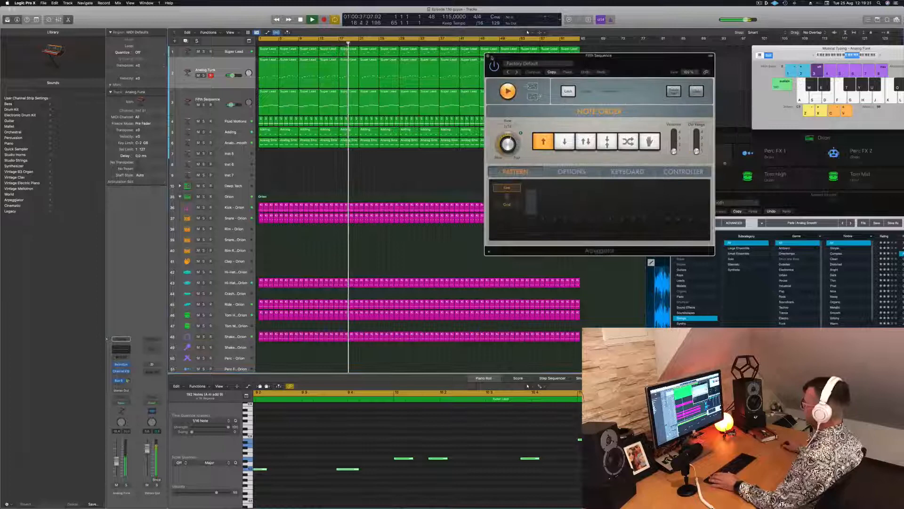
left_click(489, 56)
left_click_drag(688, 195, 627, 167)
left_click_drag(716, 170, 671, 146)
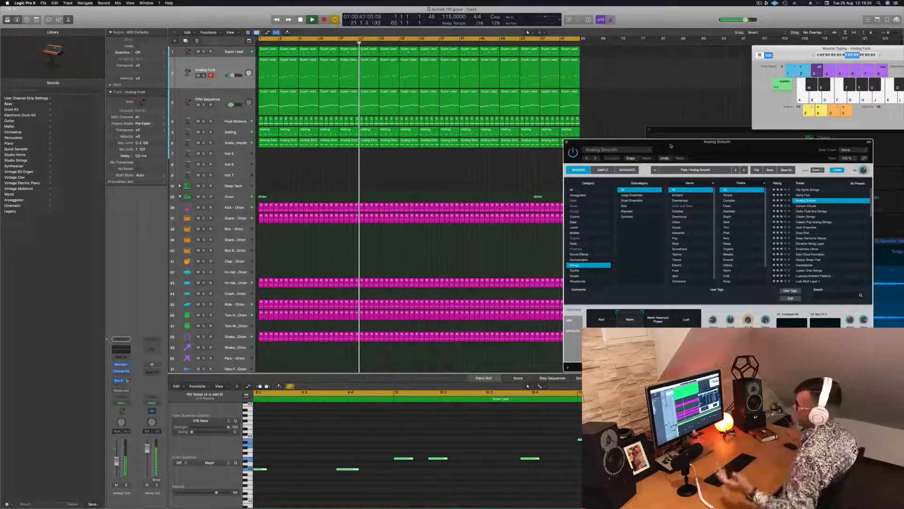
left_click_drag(725, 158, 689, 135)
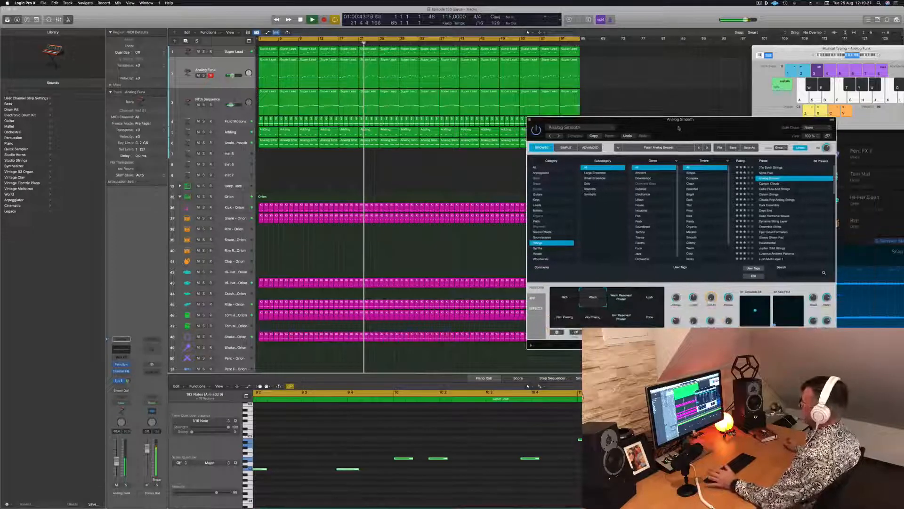
key("super+w")
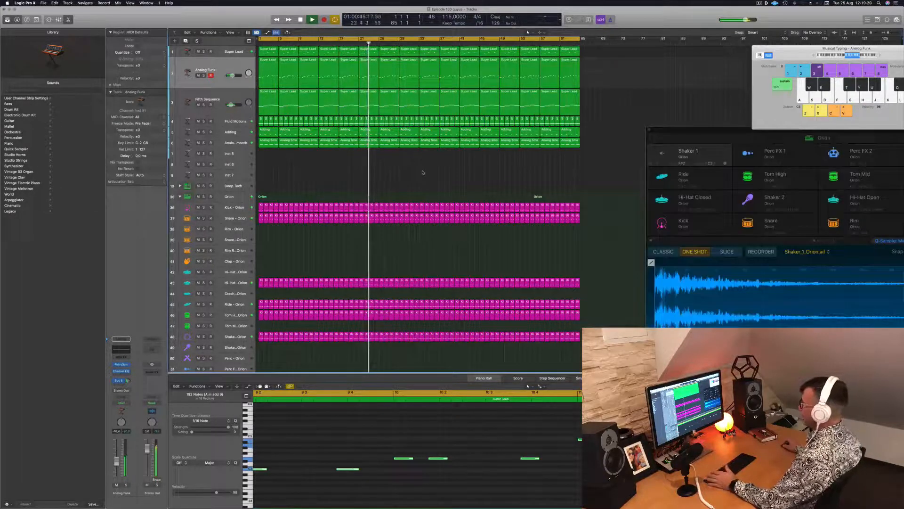
Return the playhead to the start and delete the first four regions on the Super Lead track, clearing bars 1 to 16.
left_click(219, 219)
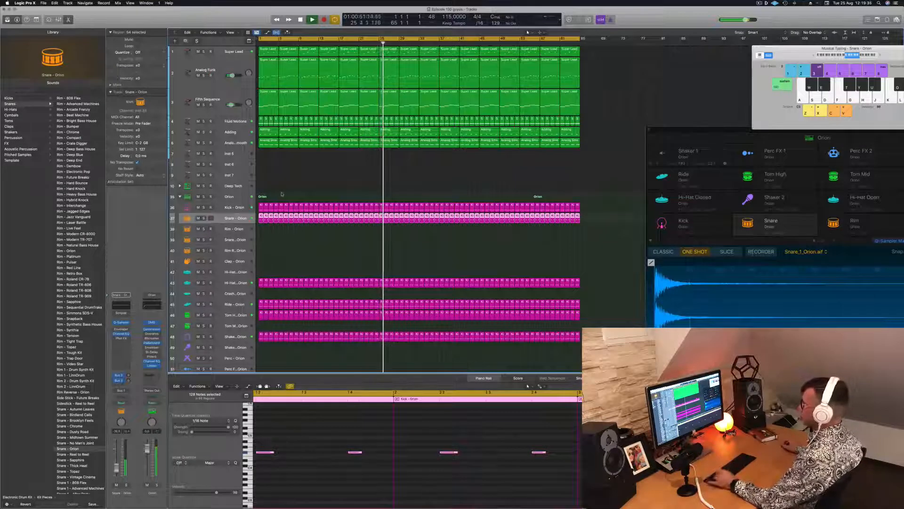
left_click(311, 183)
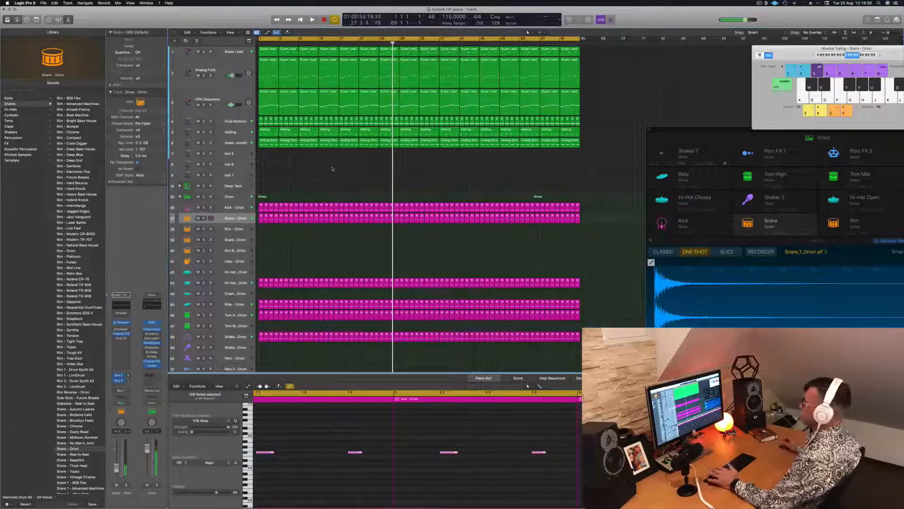
key("Return")
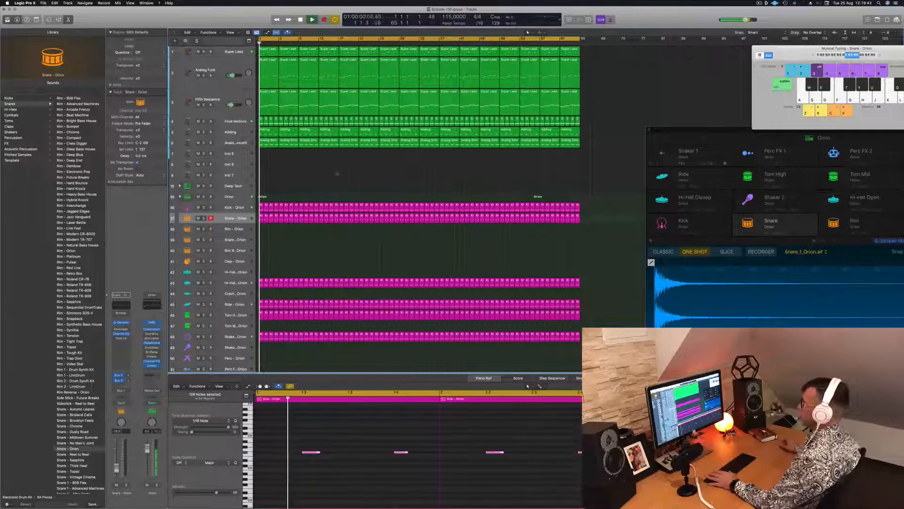
left_click(269, 53)
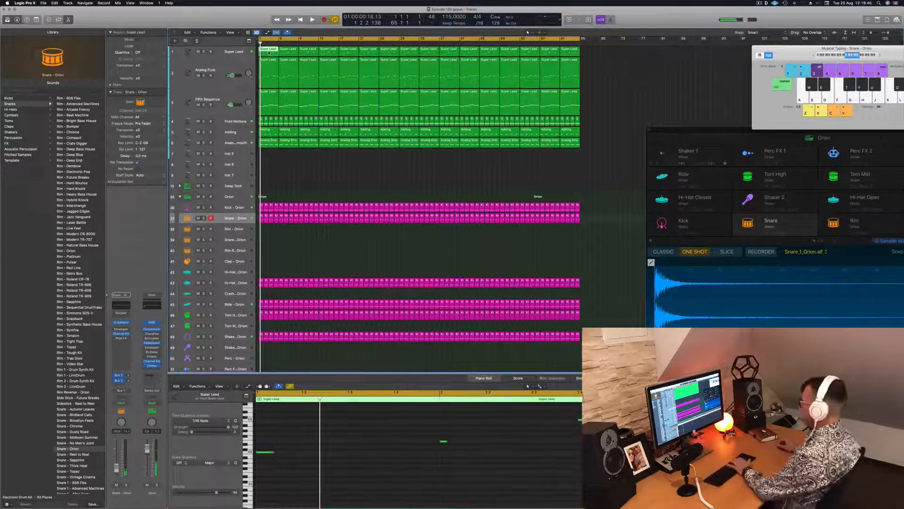
key("Delete")
key("Delete")
key("Delete")
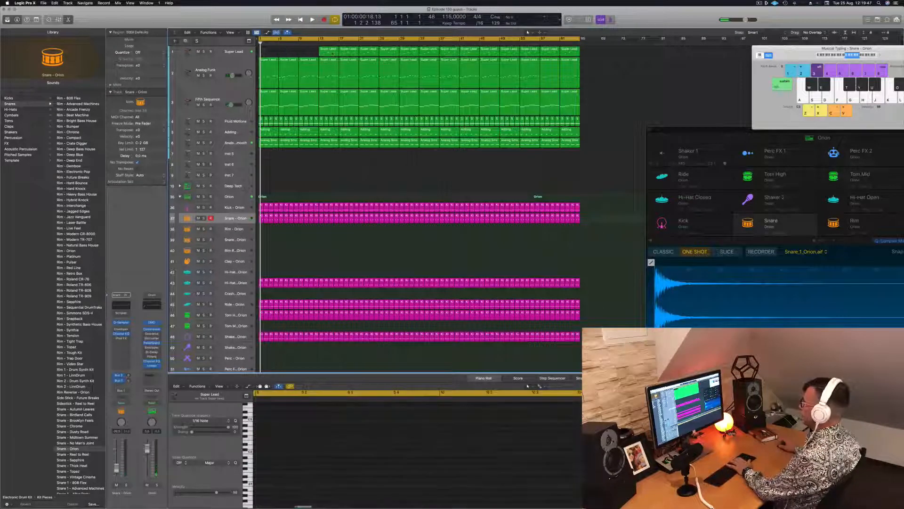
key("Delete")
Check the Analog Funk track in solo from the start and delete its first four regions, clearing bars 1 to 16.
key("space")
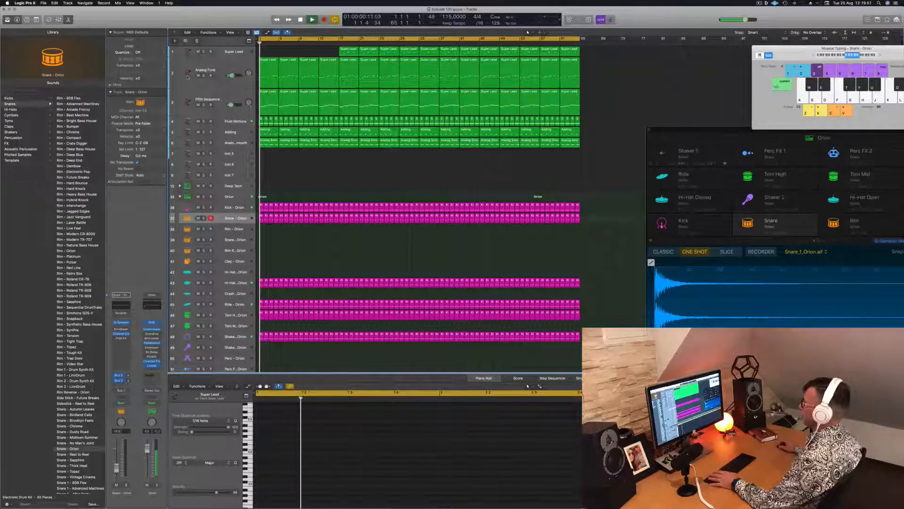
left_click(203, 75)
left_click(203, 75)
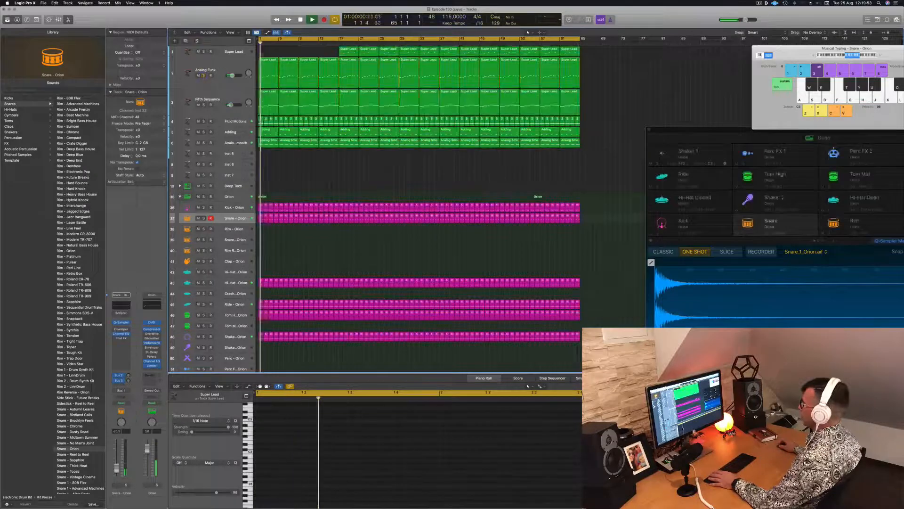
left_click_drag(266, 53, 328, 63)
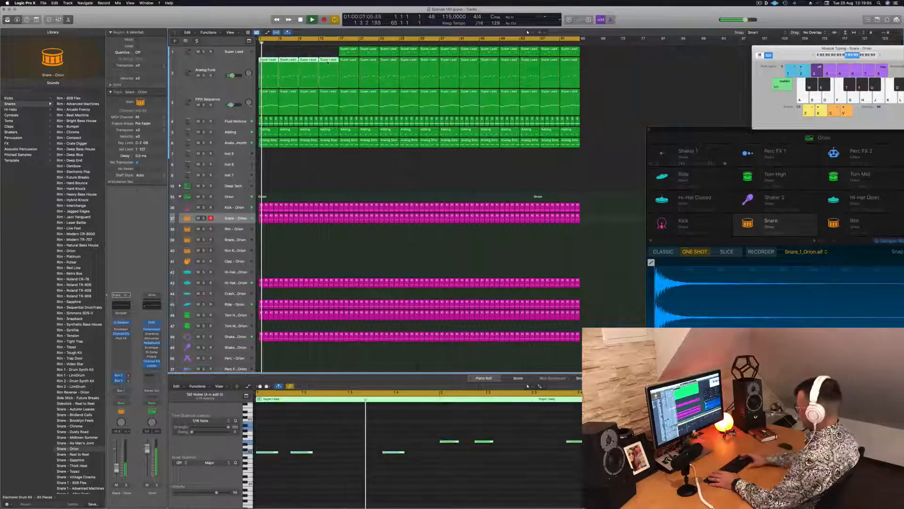
key("Delete")
Play from the start and audition the Fluid Motions track in solo.
key("space")
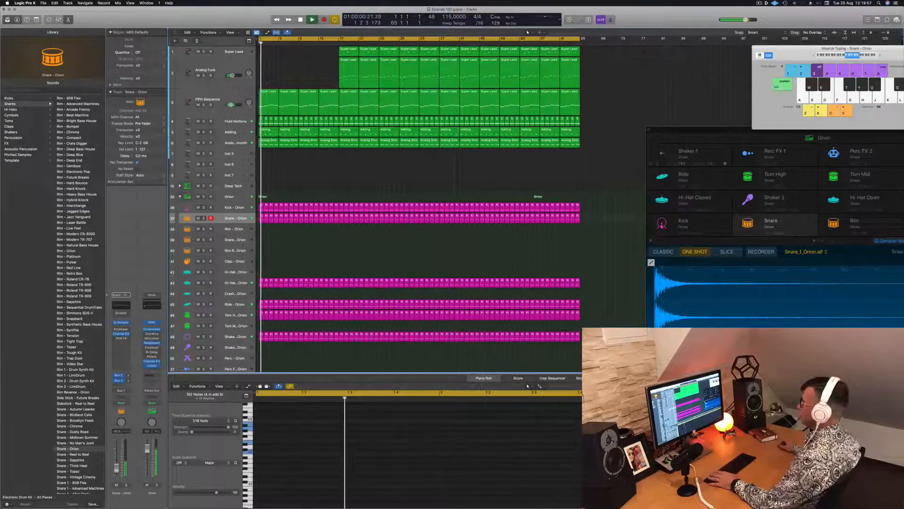
left_click(233, 113)
left_click(231, 121)
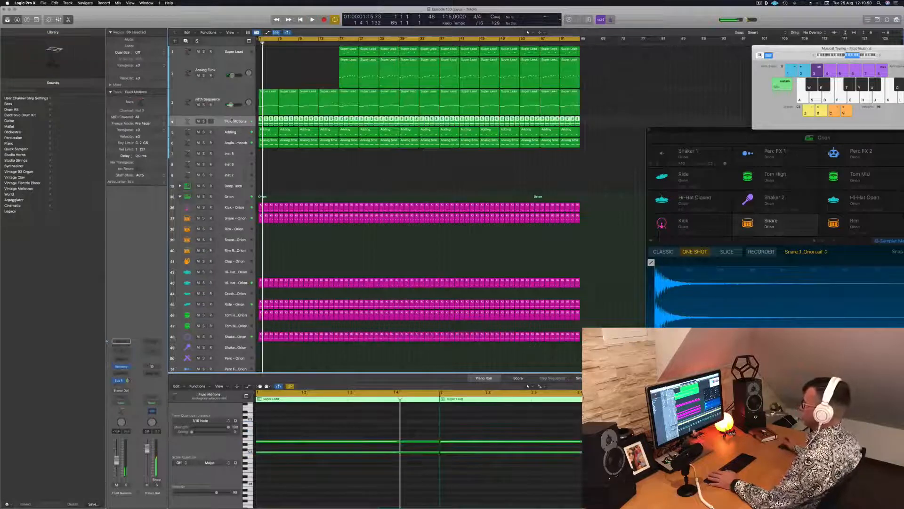
key("space")
left_click(204, 121)
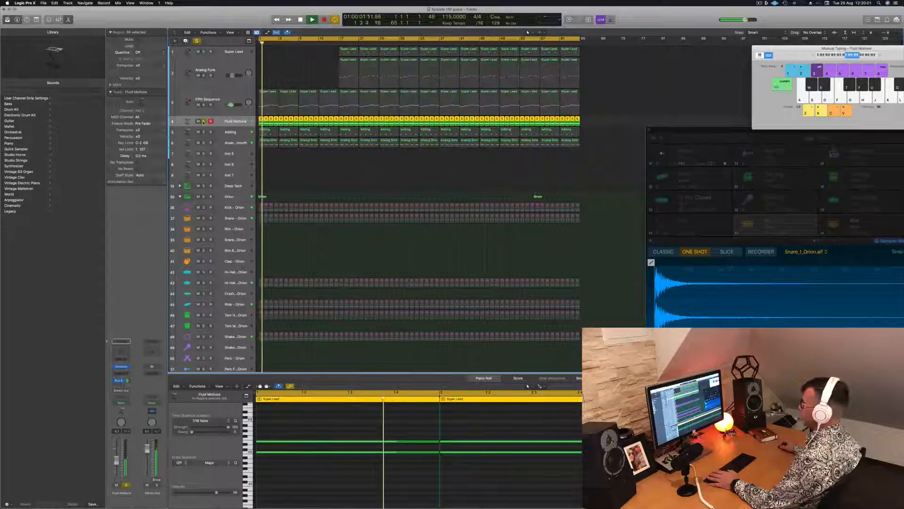
left_click(204, 121)
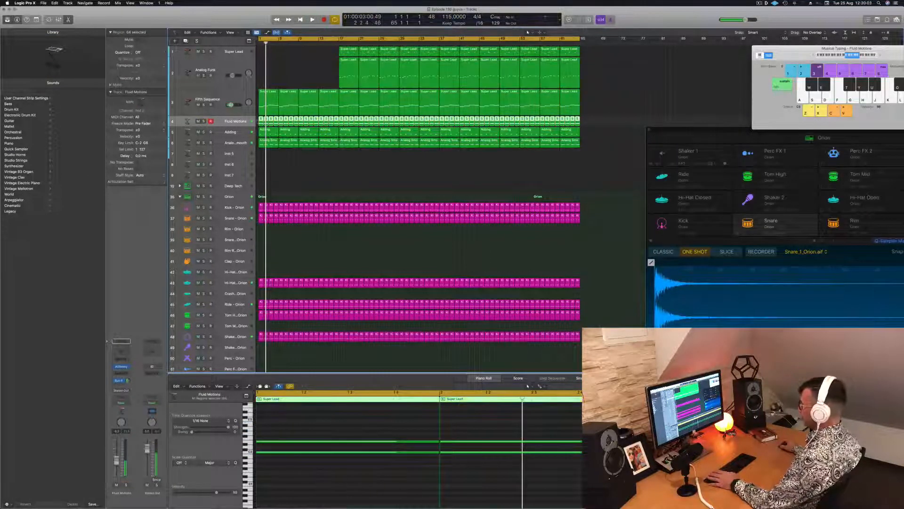
Delete all Fluid Motions regions within the first 16 bars.
left_click(280, 153)
left_click(262, 121)
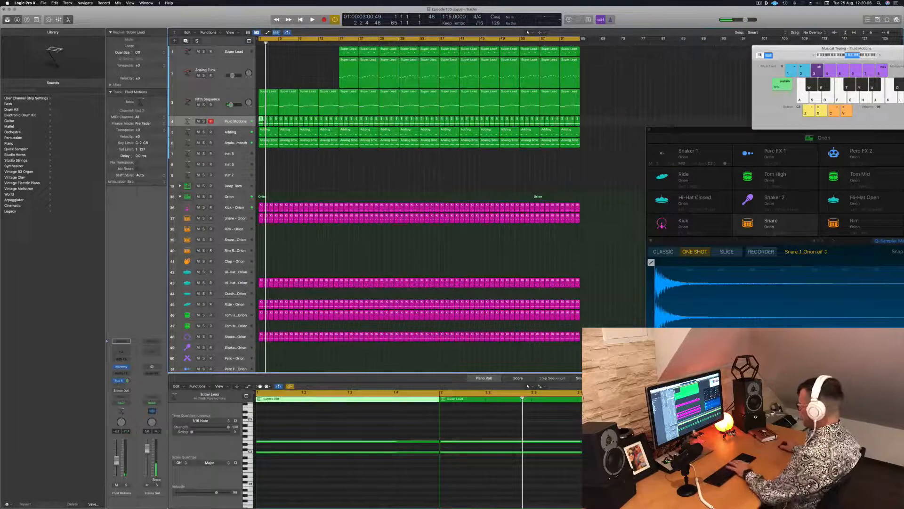
key("Delete")
left_click(266, 122)
key("Delete")
left_click_drag(262, 122, 296, 123)
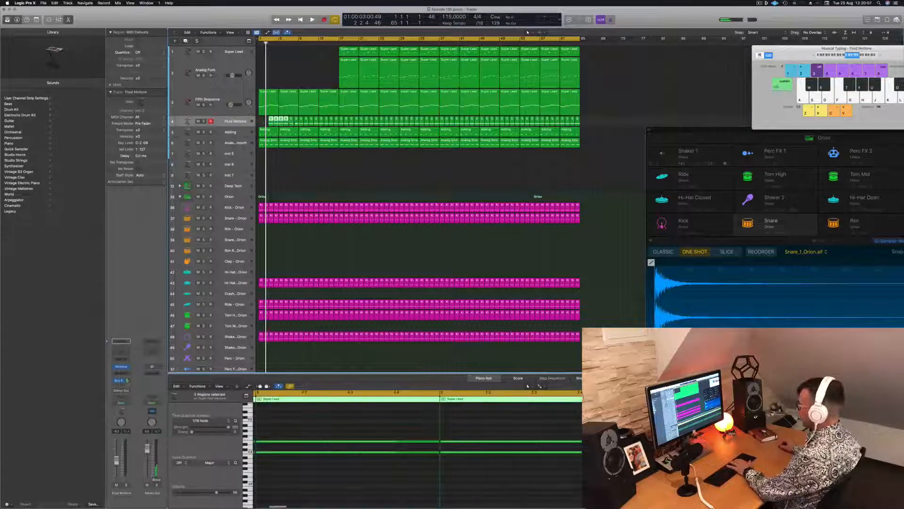
key("Delete")
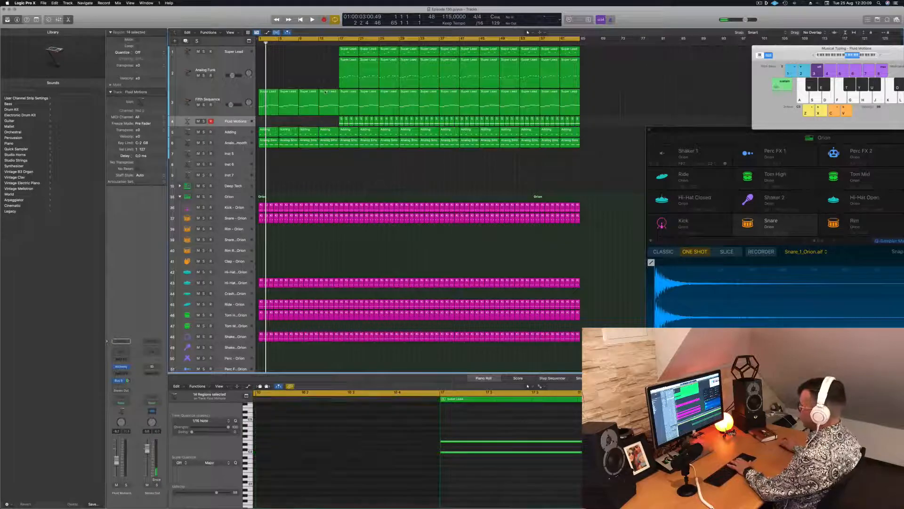
Play the opening with the Analog Smooth track briefly soloed, and delete the first four regions on the Adding track.
key("space")
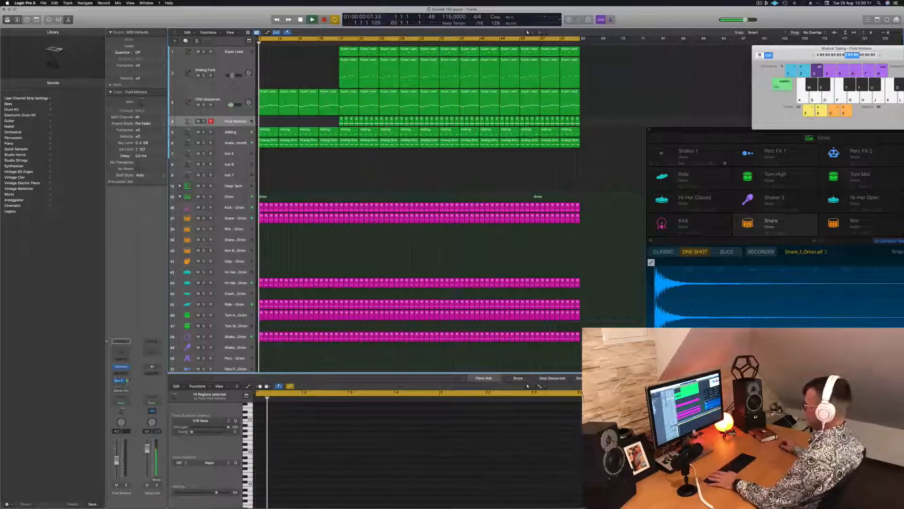
left_click(204, 143)
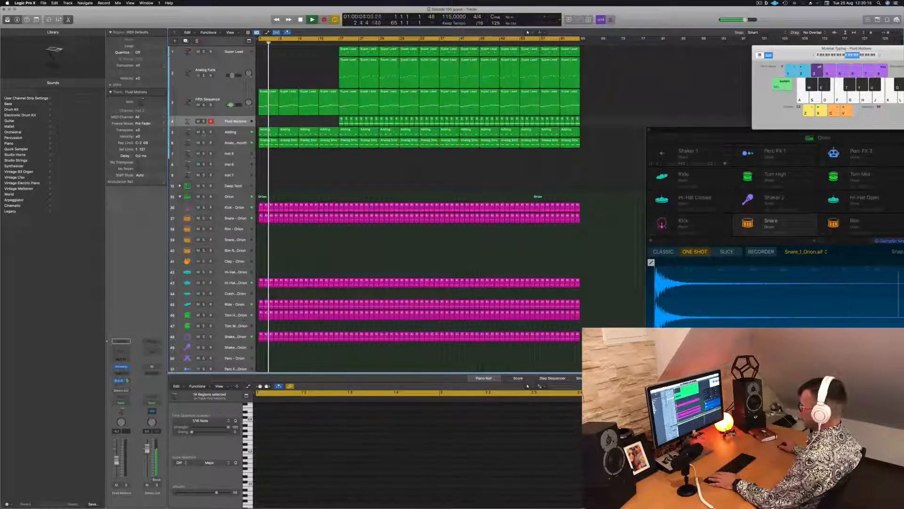
left_click(204, 143)
left_click_drag(262, 130, 336, 130)
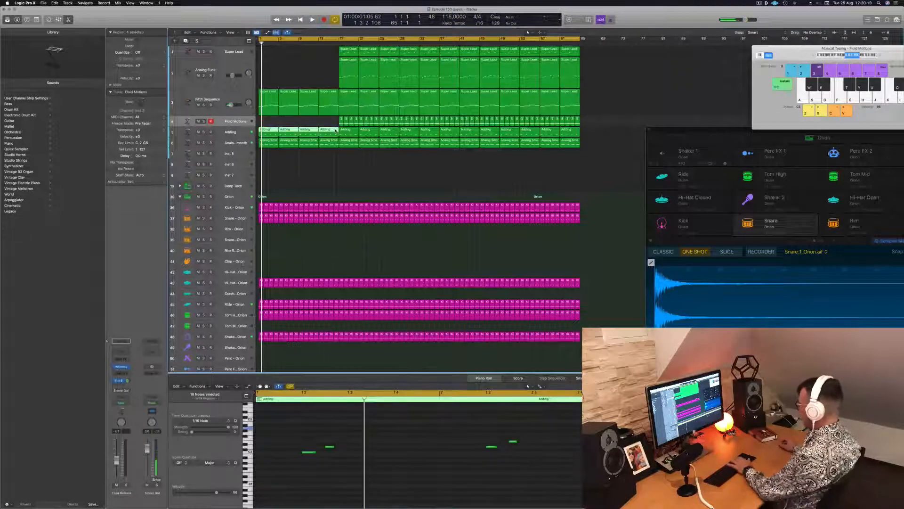
key("Delete")
In the first Fifth Sequence region, replace the notes in bars 2 to 4 with copies of the bar 1 note.
left_click(268, 101)
key("space")
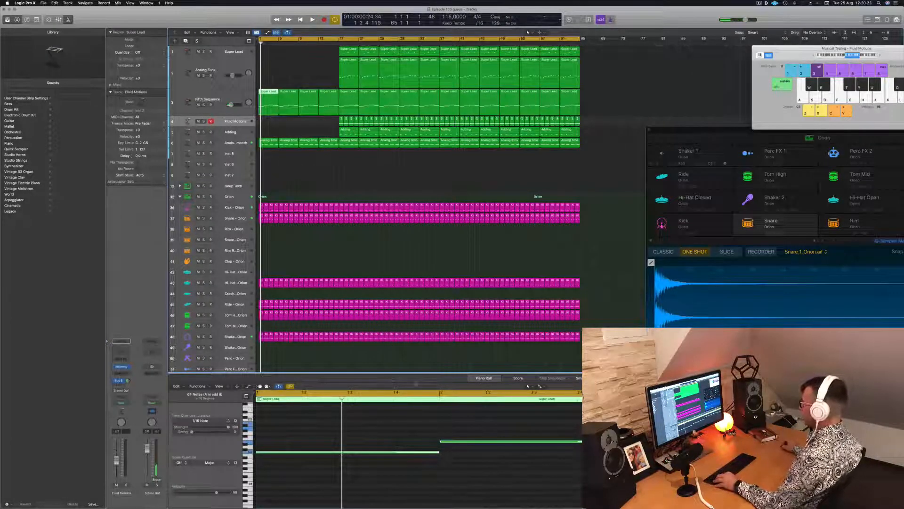
scroll(437, 455, "down", 3)
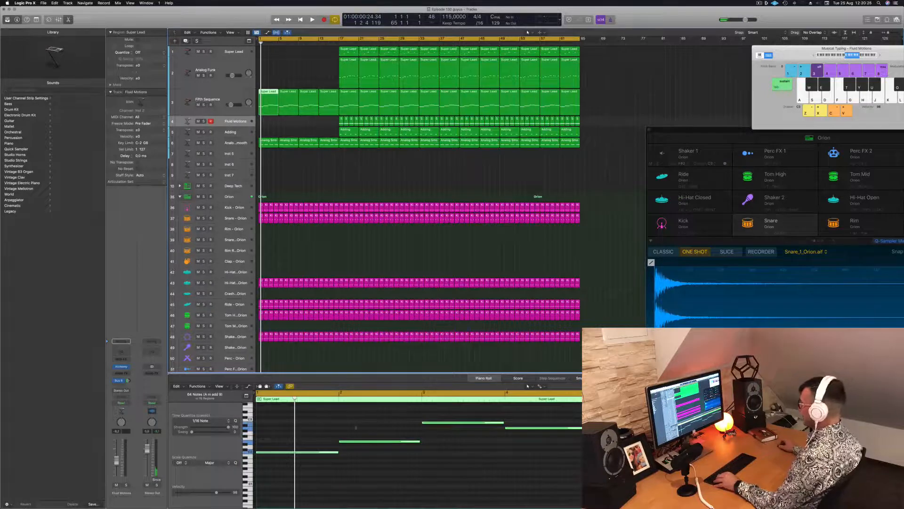
left_click_drag(379, 406, 514, 486)
key("Delete")
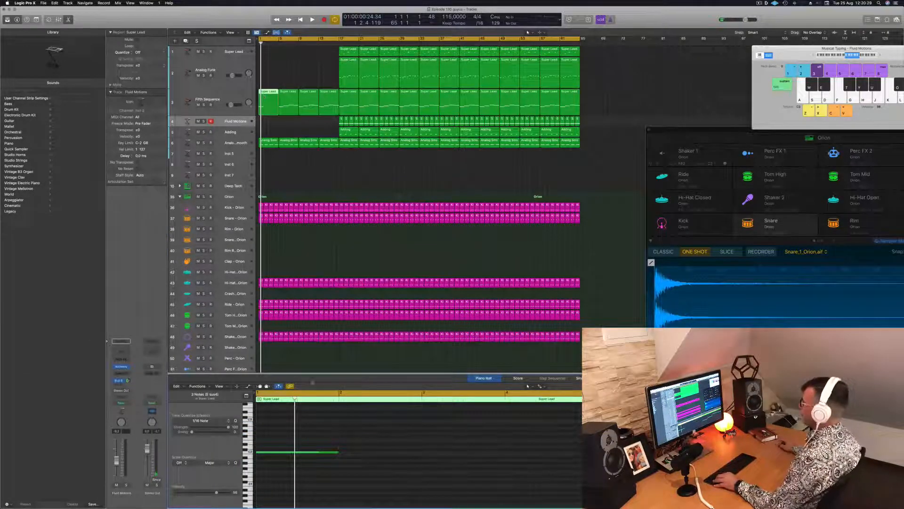
left_click_drag(358, 441, 403, 454)
left_click(351, 453)
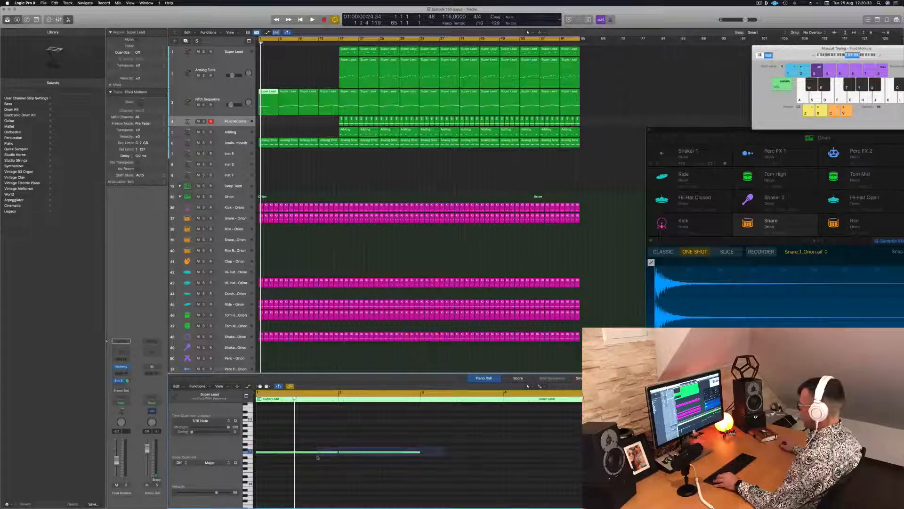
left_click_drag(318, 457, 318, 453)
left_click_drag(381, 455, 547, 455)
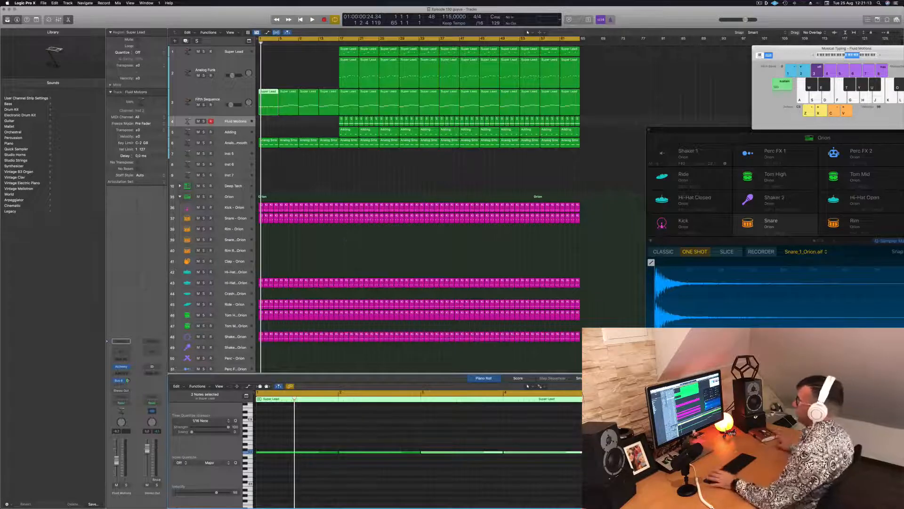
Play the opening briefly and delete the second region on the Fifth Sequence track.
left_click(345, 163)
key("space")
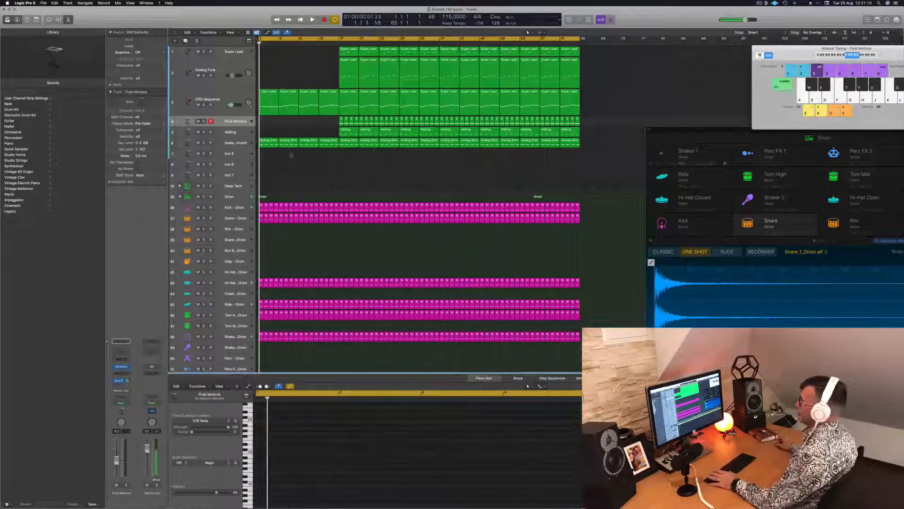
left_click(267, 99)
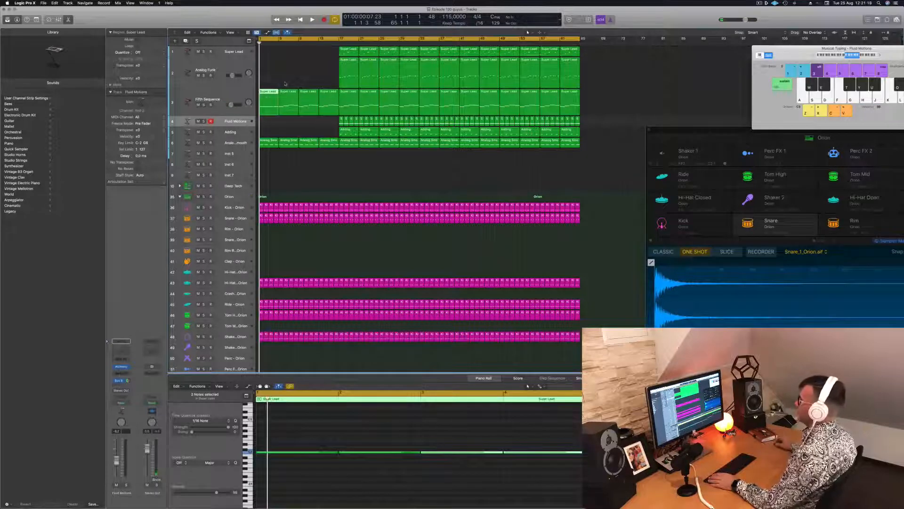
left_click(292, 95)
key("Delete")
Replace the last three notes of the first Analog Smooth region with copies of its first note, and delete the second region.
left_click(265, 144)
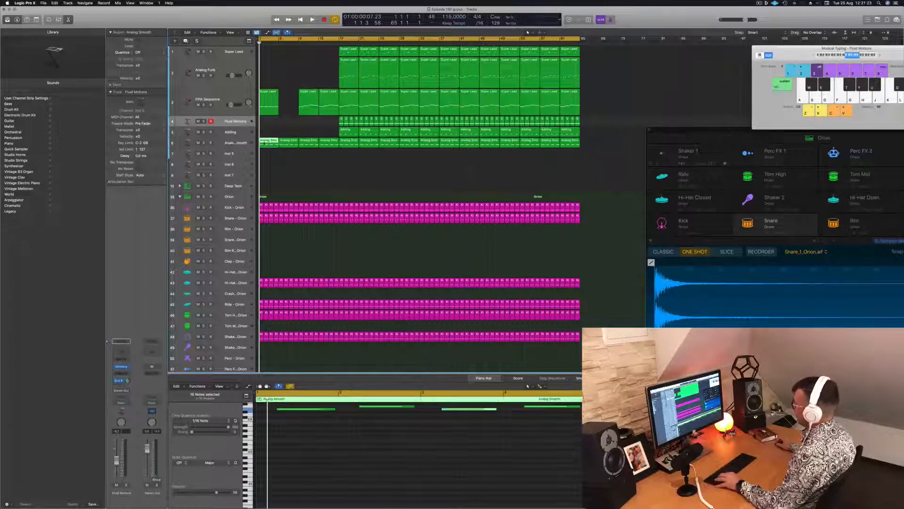
scroll(366, 455, "left", 3)
scroll(363, 456, "up", 3)
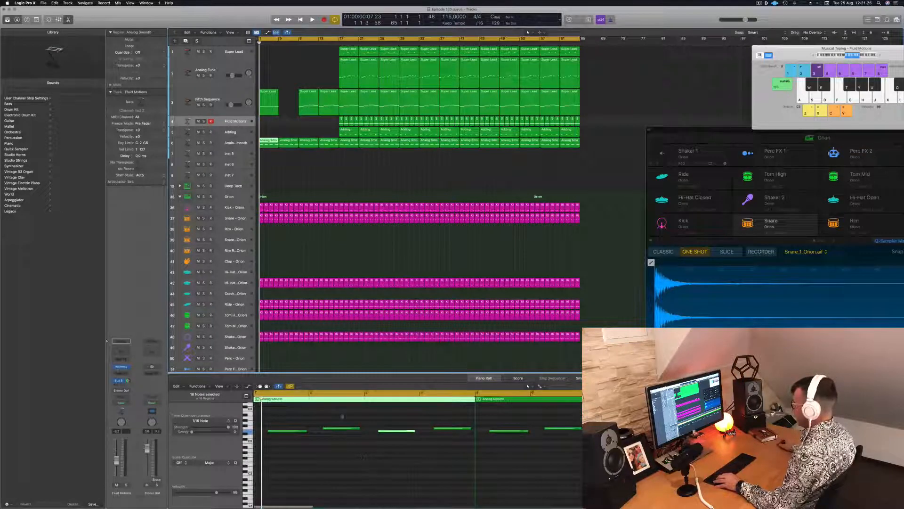
left_click_drag(342, 414, 447, 436)
key("Delete")
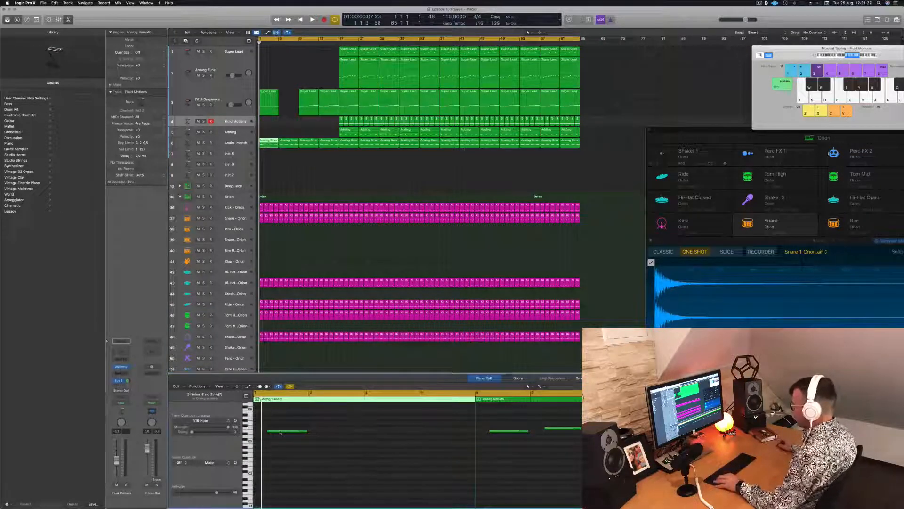
left_click_drag(280, 432, 400, 433)
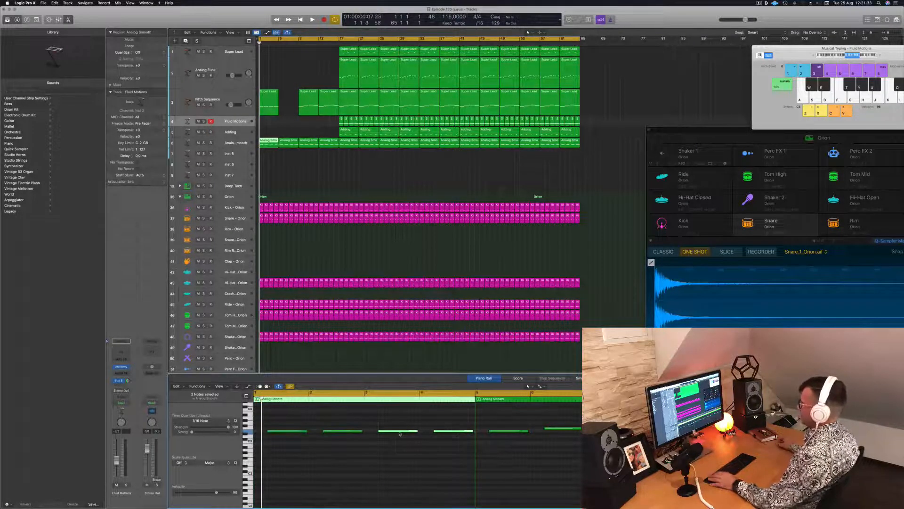
left_click(292, 145)
key("Delete")
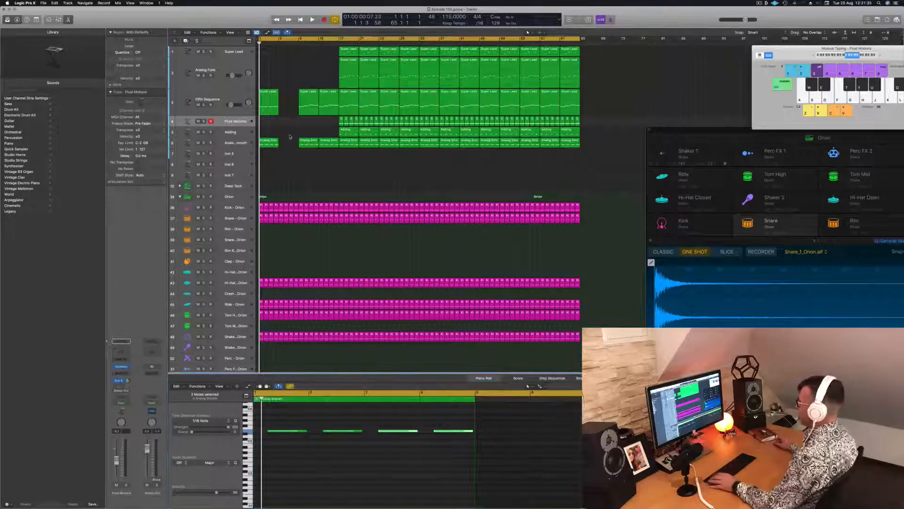
Copy the first Fifth Sequence and Analog Smooth regions to bar 5, and play the opening from the start.
left_click_drag(281, 99, 275, 142)
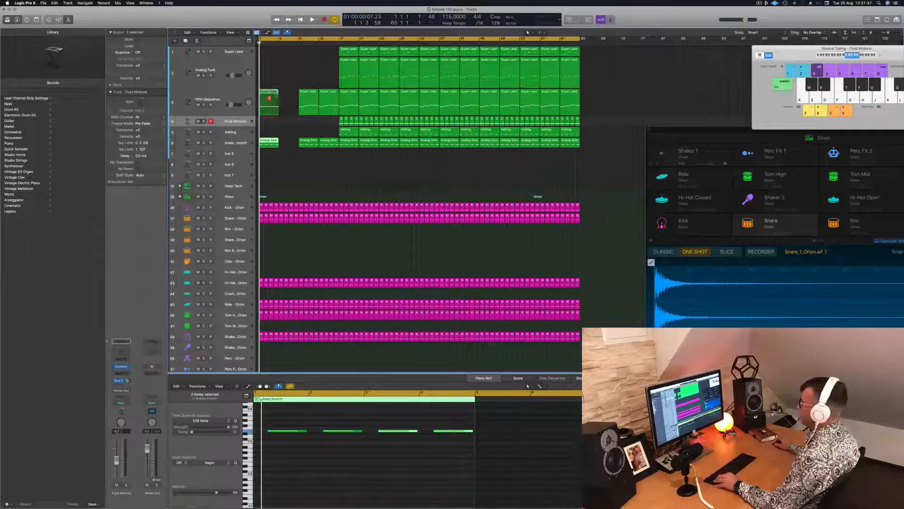
left_click_drag(269, 98, 284, 96)
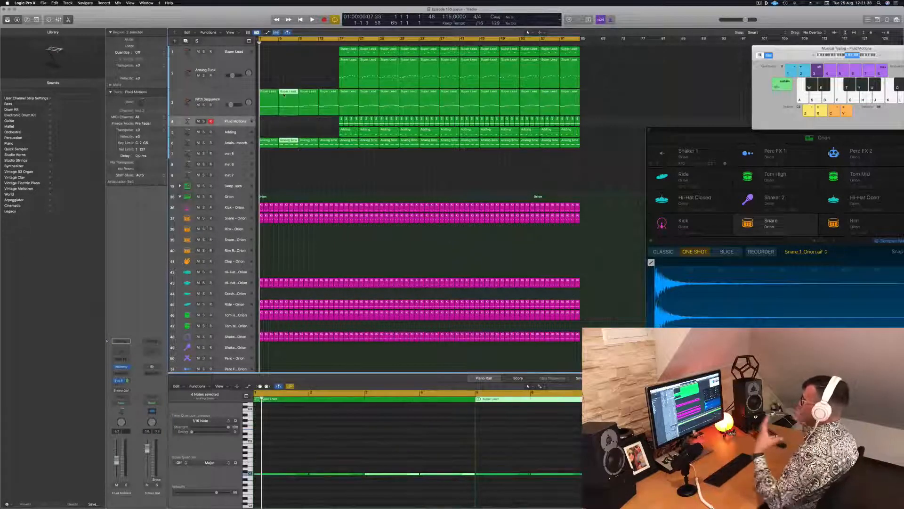
left_click(234, 96)
key("space")
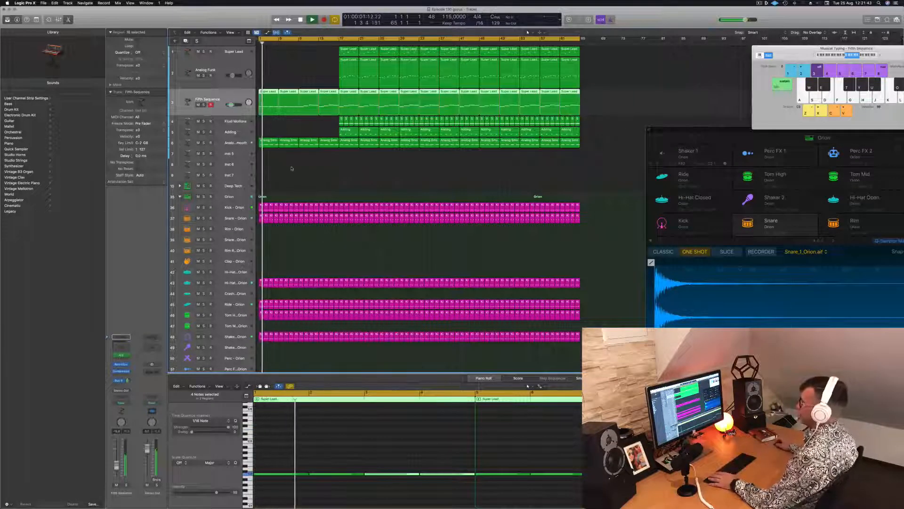
key("Return")
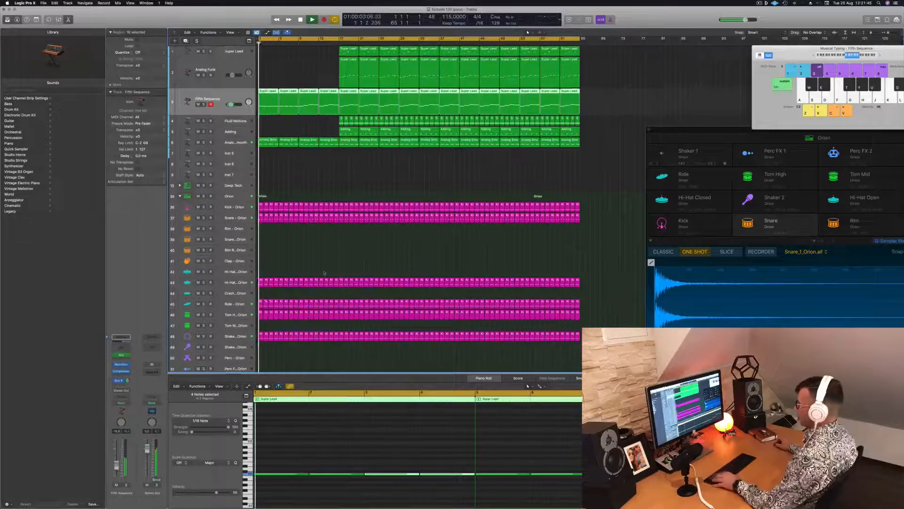
Delete the Orion shaker regions in the first 16 bars and play the opening briefly.
scroll(324, 272, "down", 3)
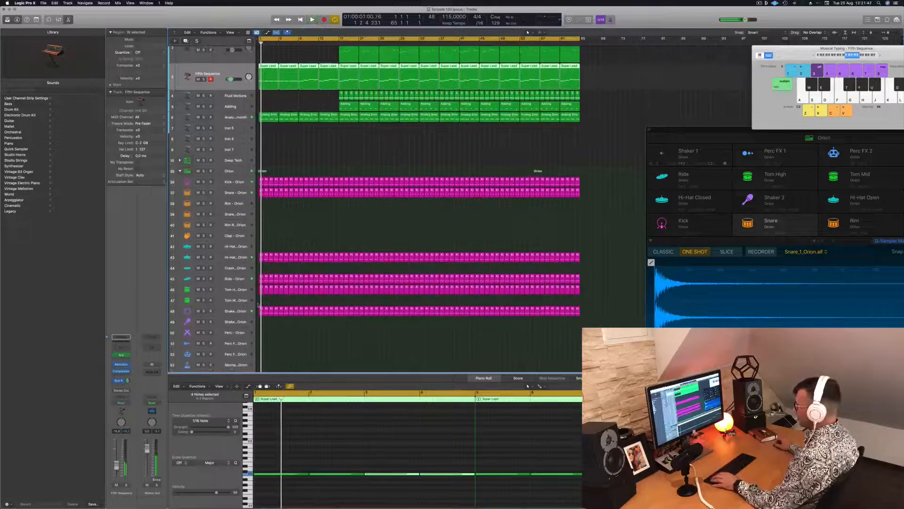
left_click_drag(258, 305, 286, 319)
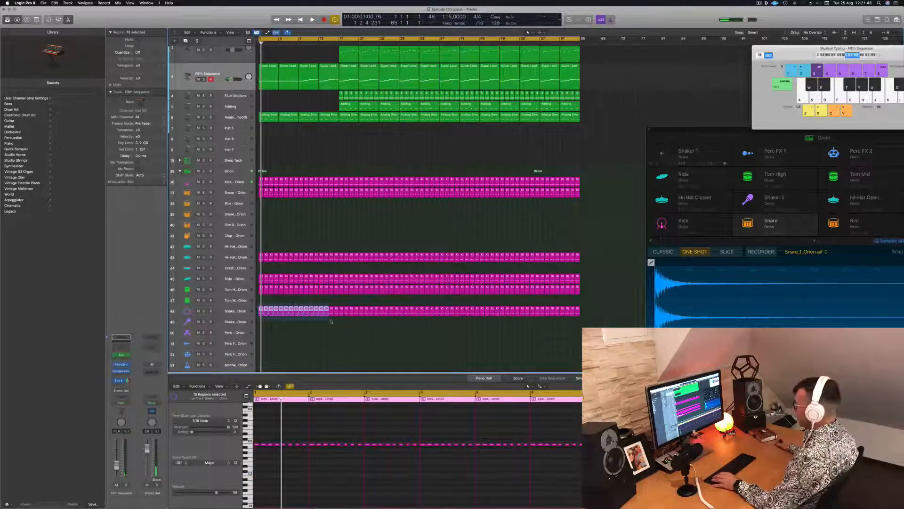
key("Delete")
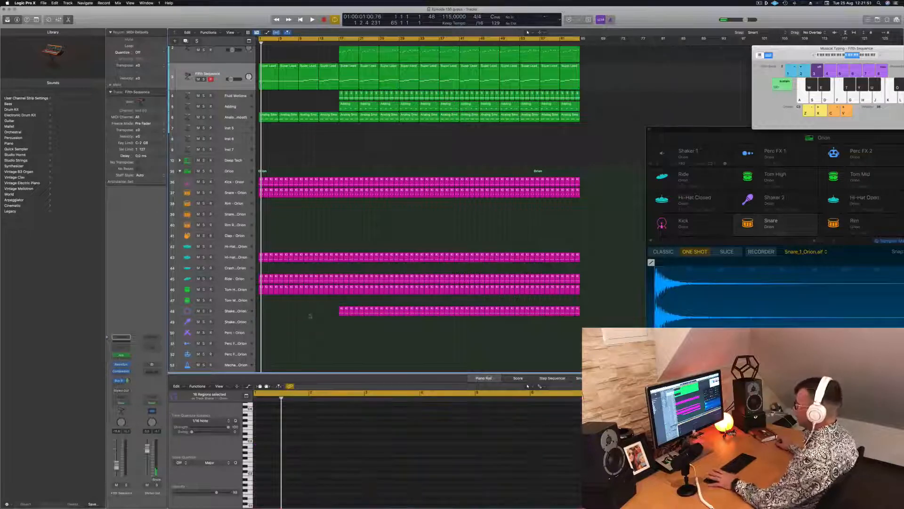
key("space")
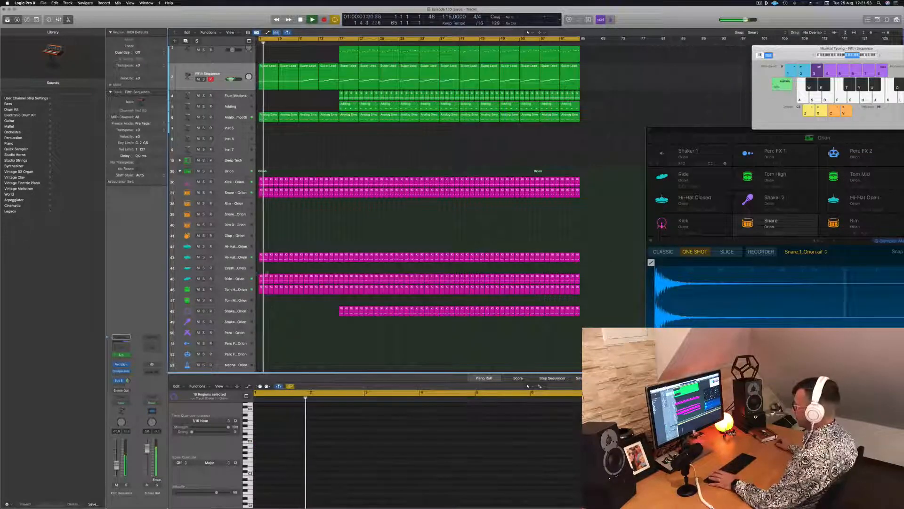
key("space")
Delete the Ride regions in the first 16 bars and listen to the opening again.
scroll(419, 203, "down", 1)
left_click_drag(262, 263, 329, 267)
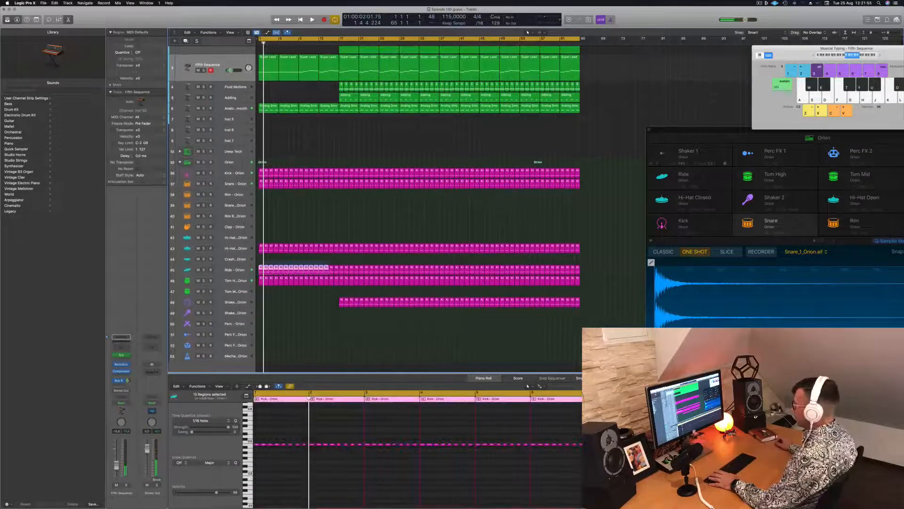
key("Delete")
key("space")
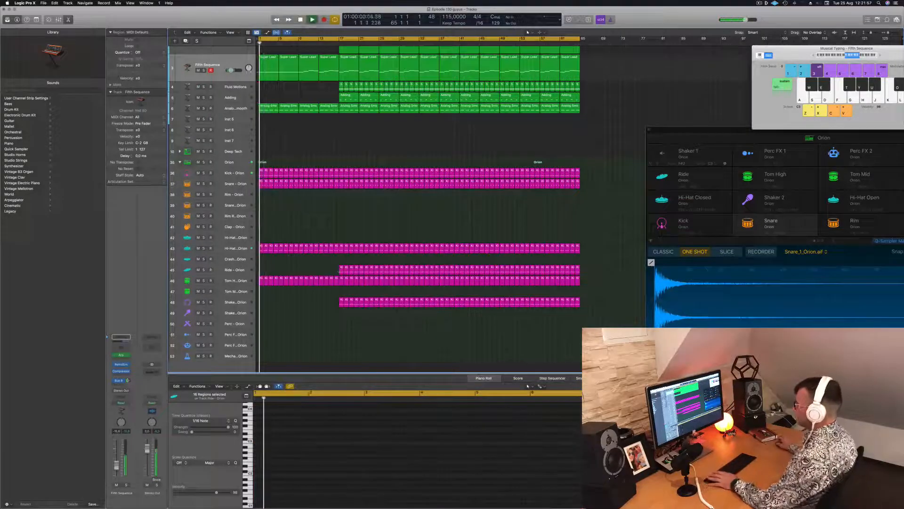
scroll(419, 203, "up", 1)
key("space")
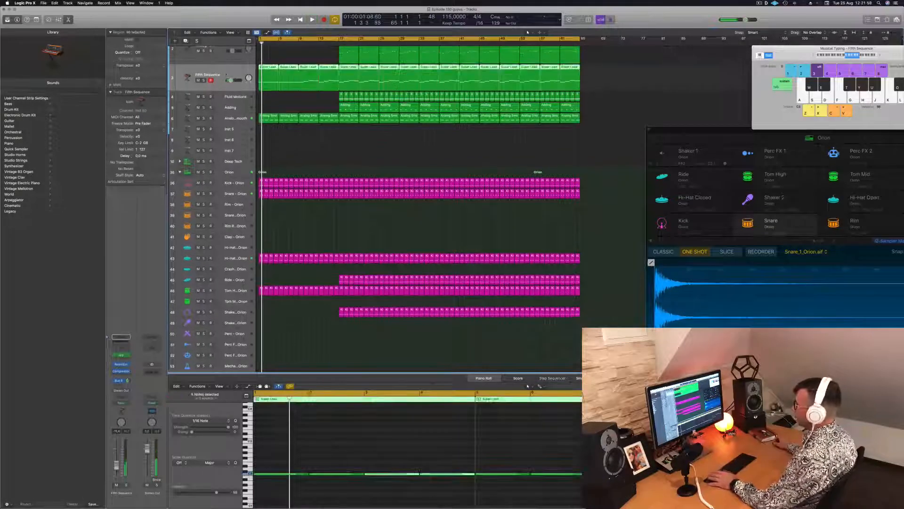
Open the Fifth Sequence track's Retro Synth and adjust its filter cutoff while the opening plays.
left_click(122, 365)
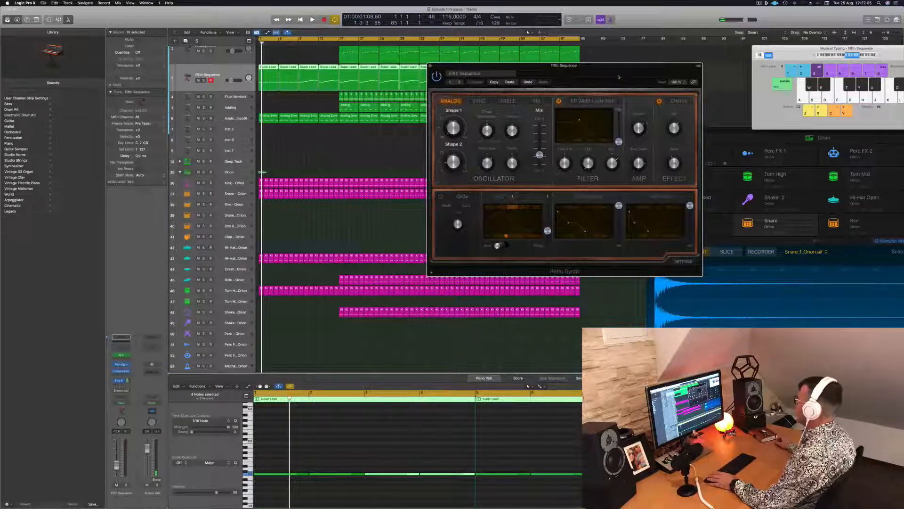
left_click_drag(619, 77, 635, 75)
key("space")
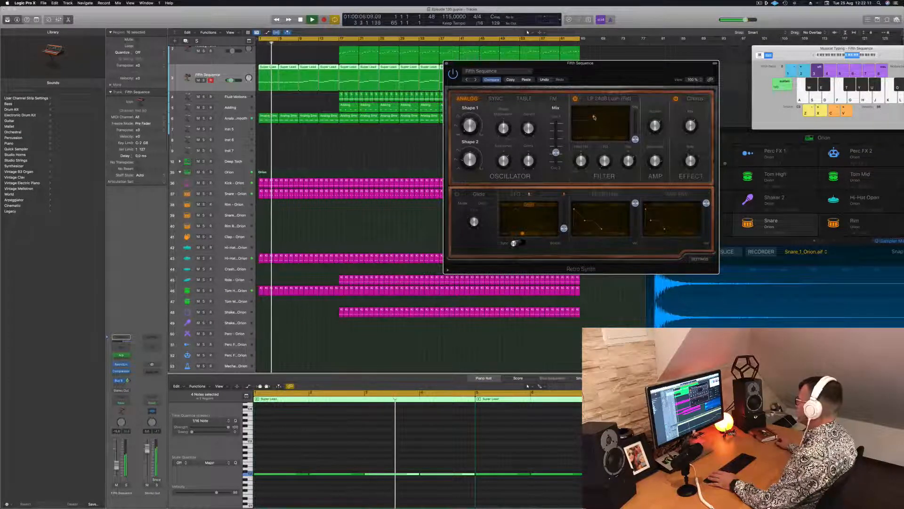
left_click_drag(628, 71, 638, 69)
key("space")
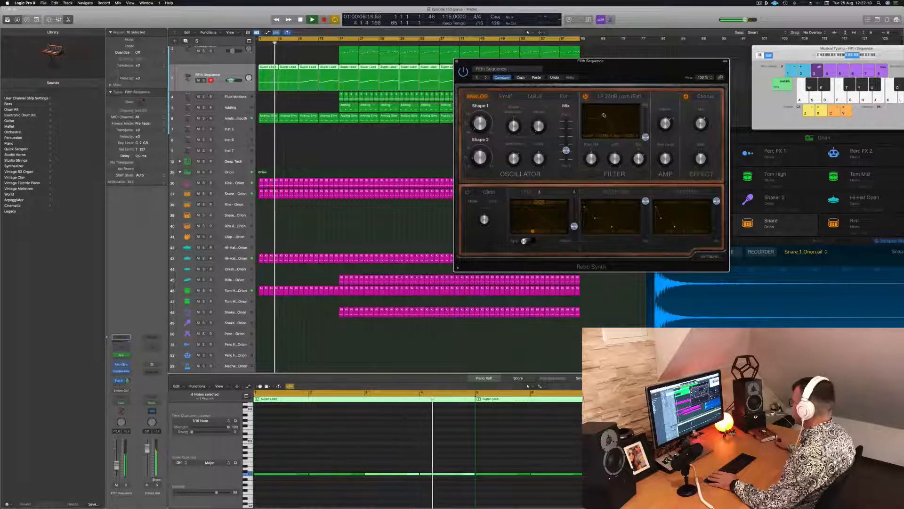
key("Return")
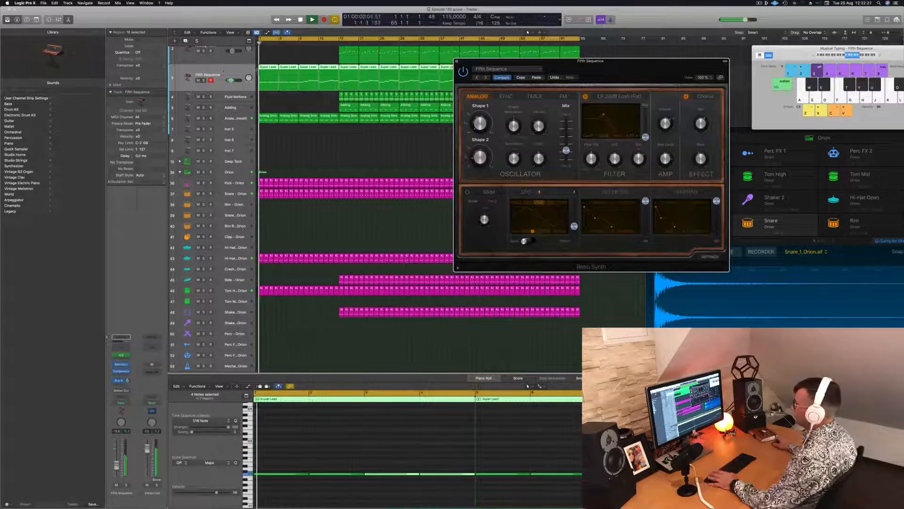
left_click(135, 375)
key("space")
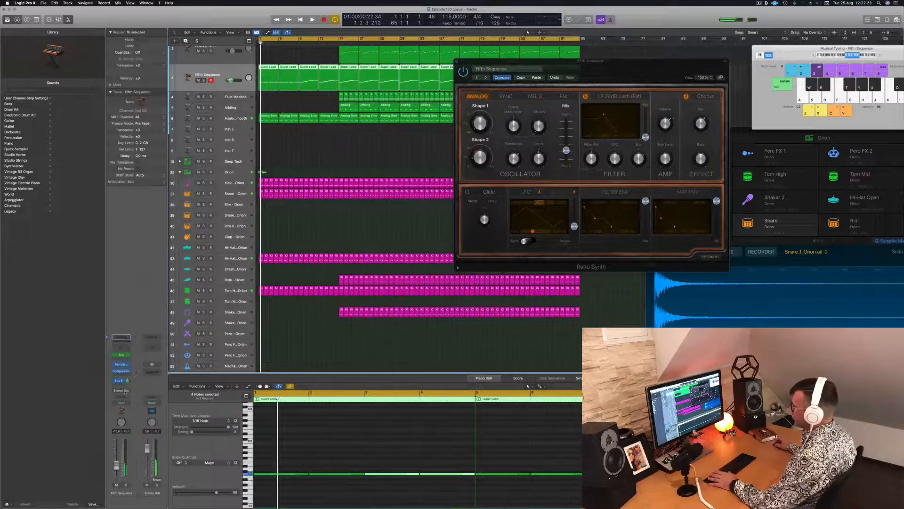
Set the Fifth Sequence track's automation mode to Touch and record a filter move during playback.
left_click(124, 402)
left_click(127, 417)
key("space")
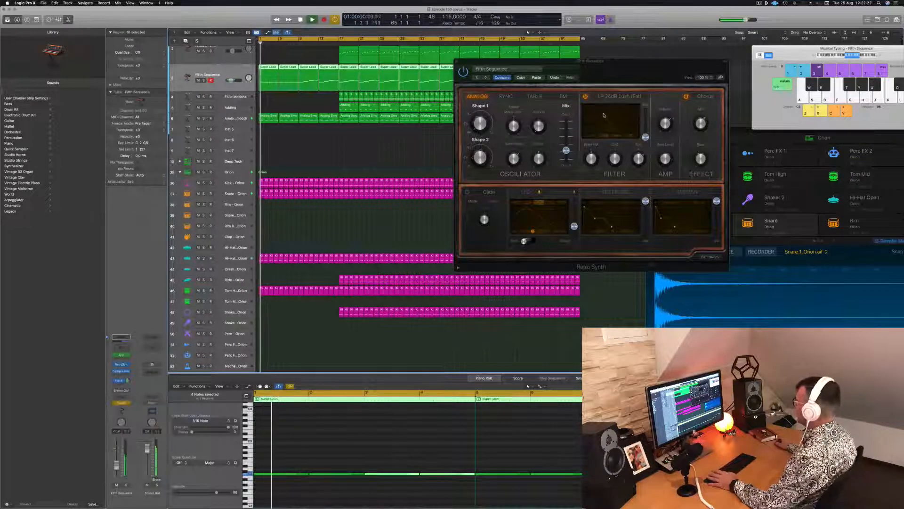
left_click(604, 115)
left_click(215, 69)
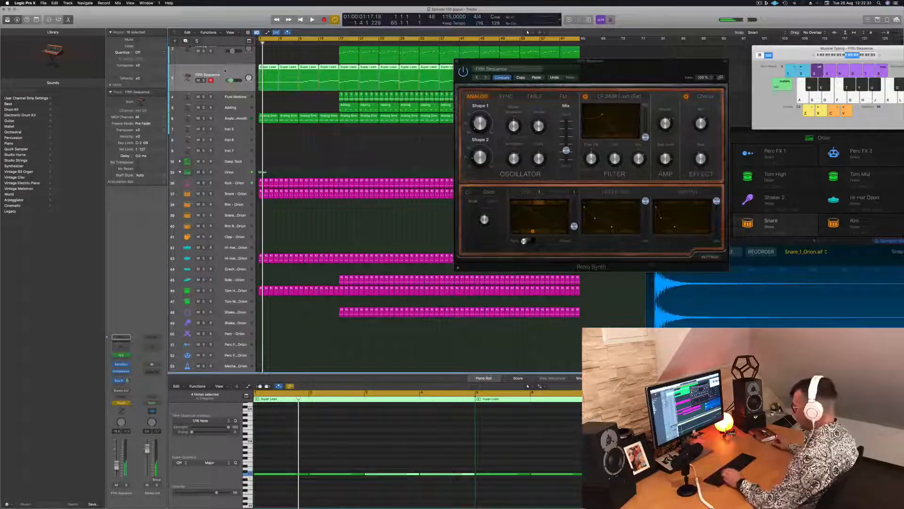
Show automation on enlarged tracks, display Retro Synth Cutoff on the Fifth Sequence track, and expand its additional automation lanes.
key("super+k")
key("super+Down")
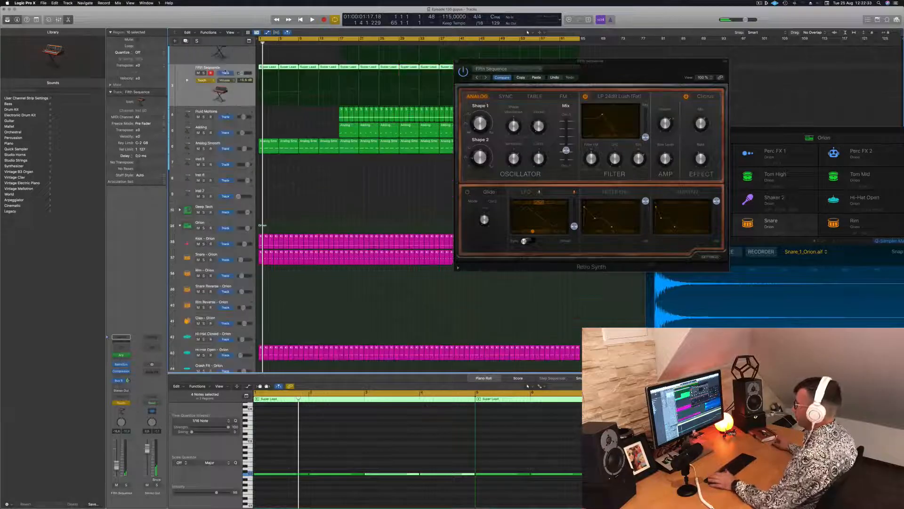
left_click(224, 80)
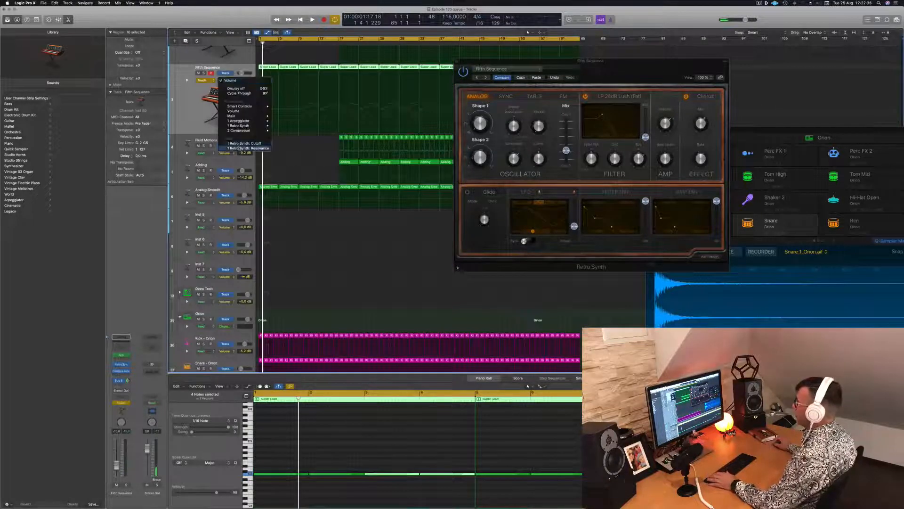
left_click(241, 143)
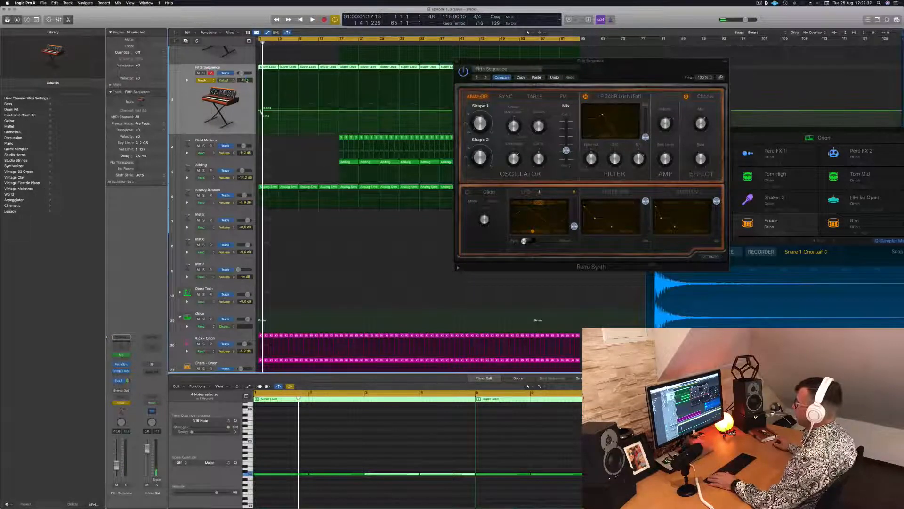
left_click(188, 81)
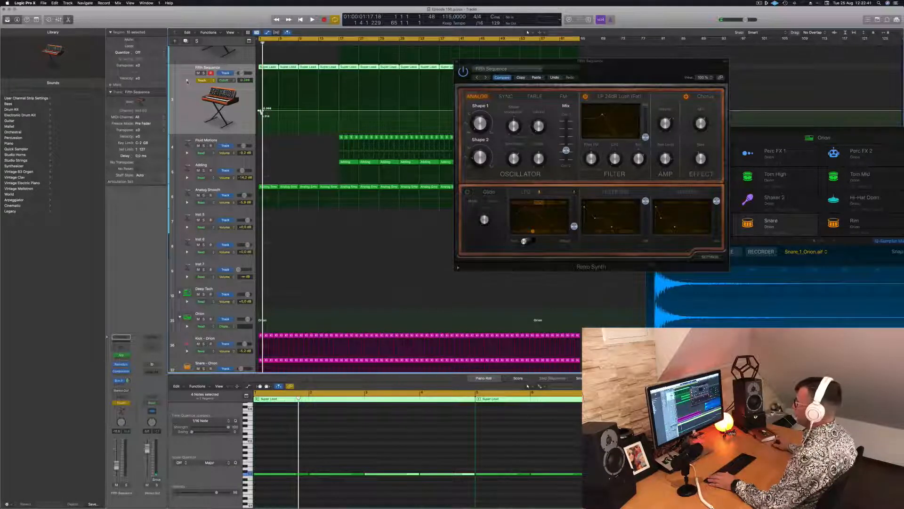
left_click(188, 81)
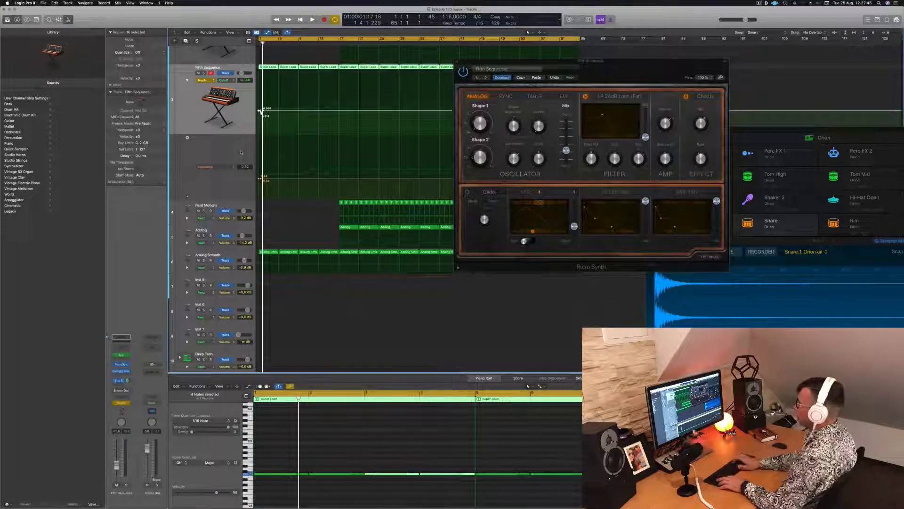
Replace the Fifth Sequence track's recorded automation with a flat Cutoff line, and set its automation mode to Read.
key("ctrl+shift+super+BackSpace")
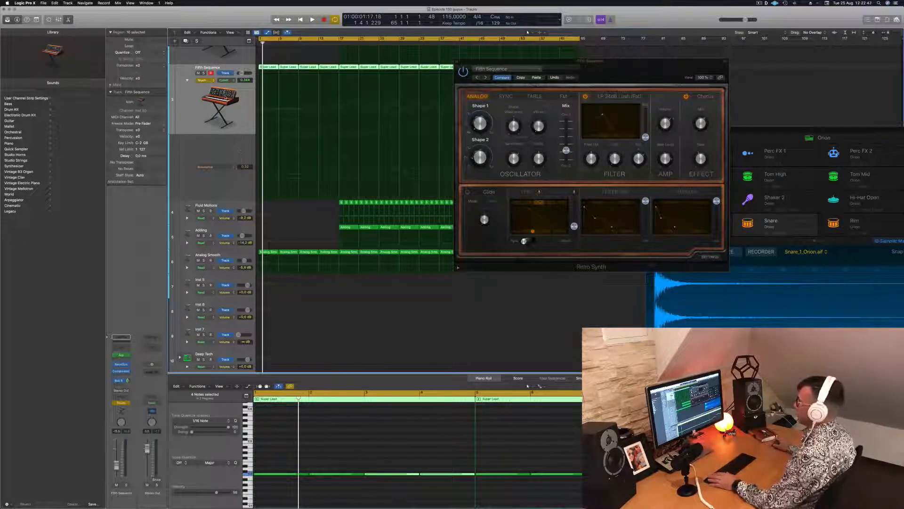
left_click(263, 112)
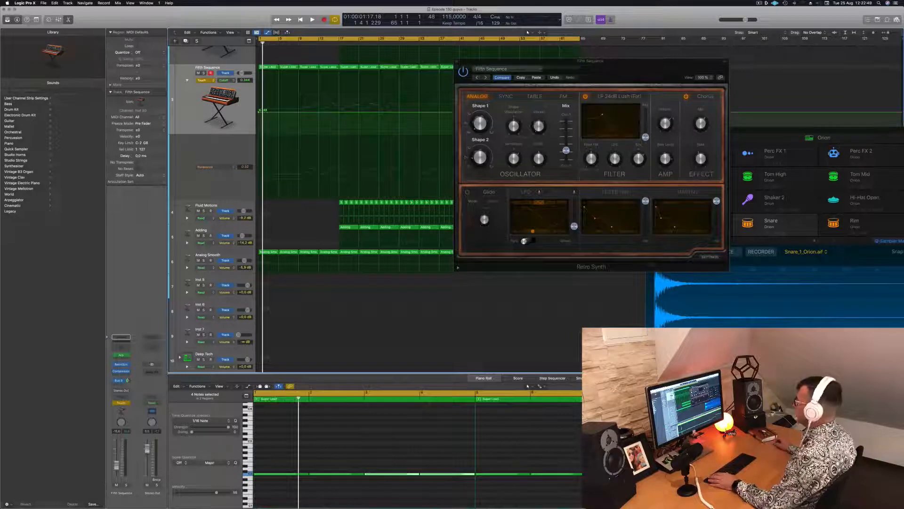
left_click_drag(612, 61, 711, 64)
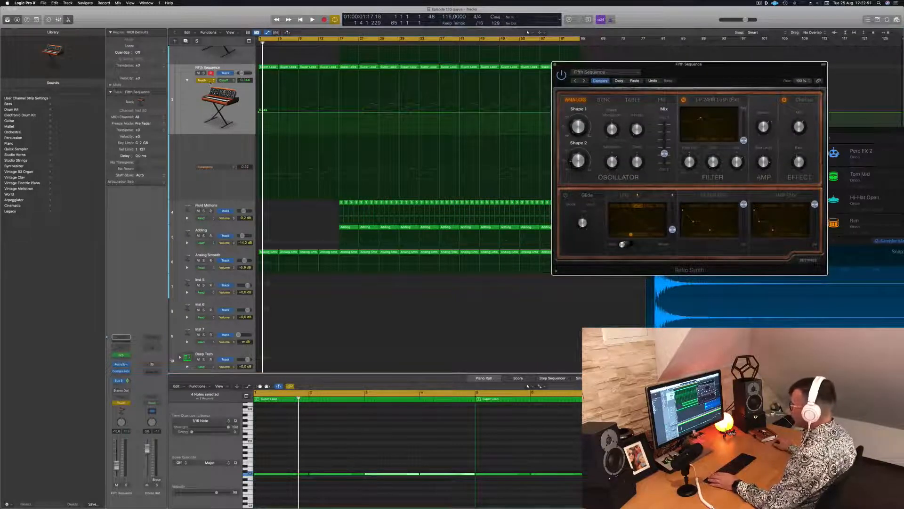
left_click(210, 81)
left_click(202, 75)
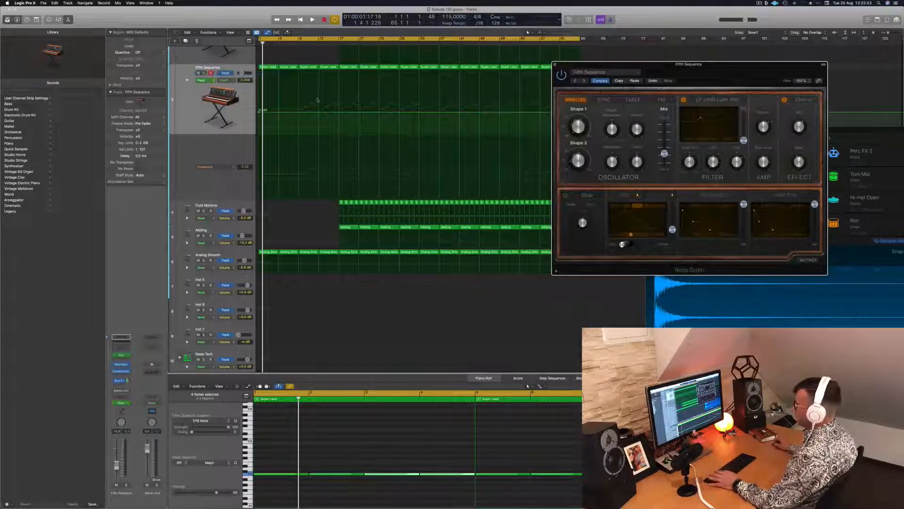
Shape the Fifth Sequence Cutoff automation into a ramp rising from bar 1 to about bar 10, and play it.
key("space")
left_click(304, 113)
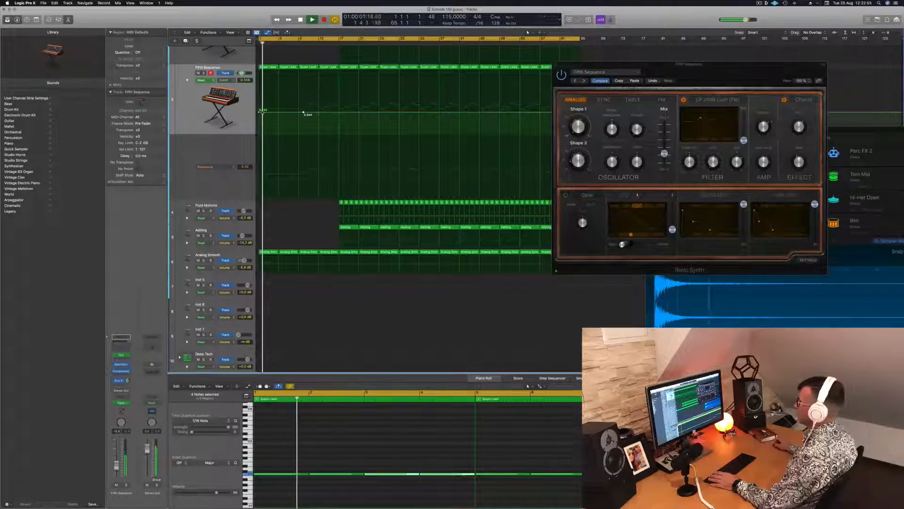
key("space")
left_click_drag(260, 112, 258, 123)
key("space")
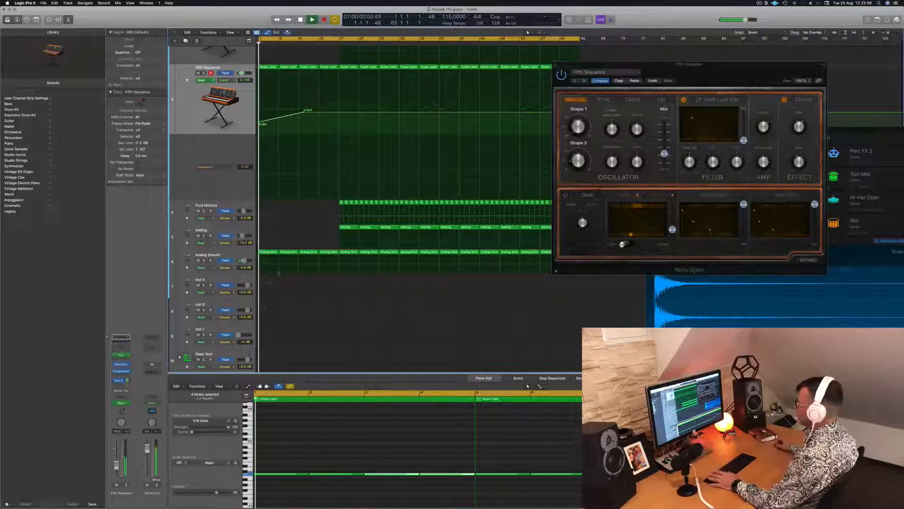
Try removing the first Analog Smooth region, and undo the deletion.
left_click(270, 253)
key("Delete")
left_click(287, 253)
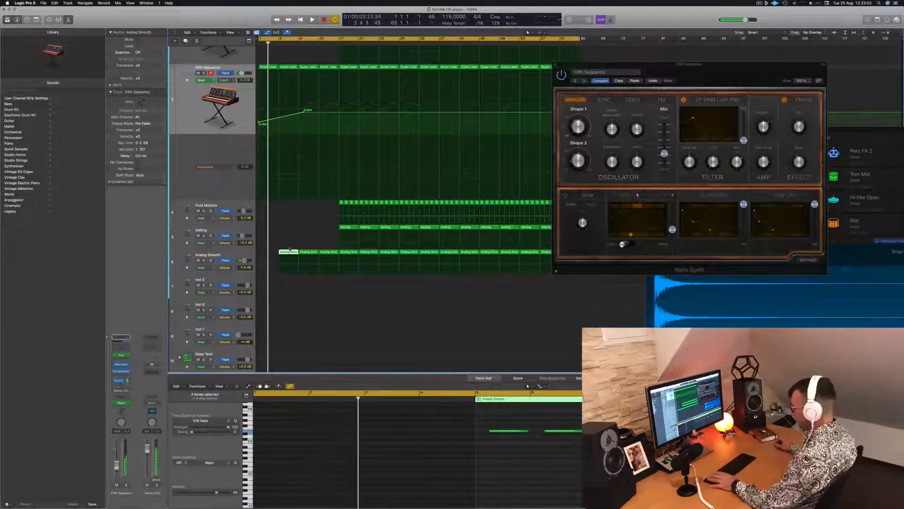
key("super+z")
Delete the last three notes in each of the first two Analog Smooth regions, and close the Retro Synth window during playback.
scroll(321, 437, "down", 2)
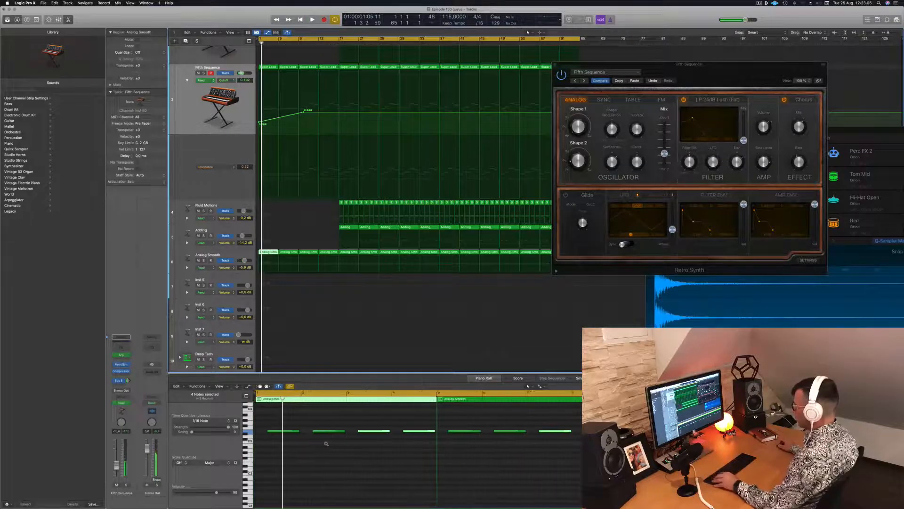
left_click_drag(317, 424, 427, 447)
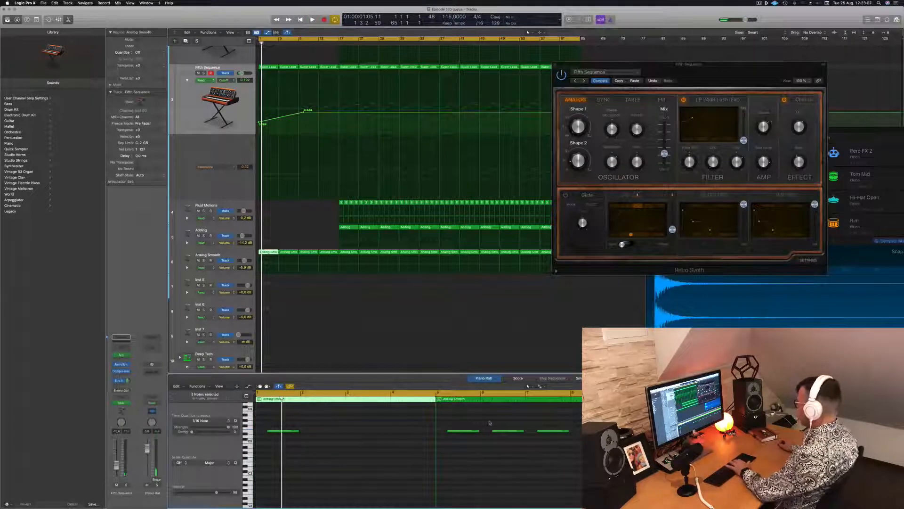
key("Delete")
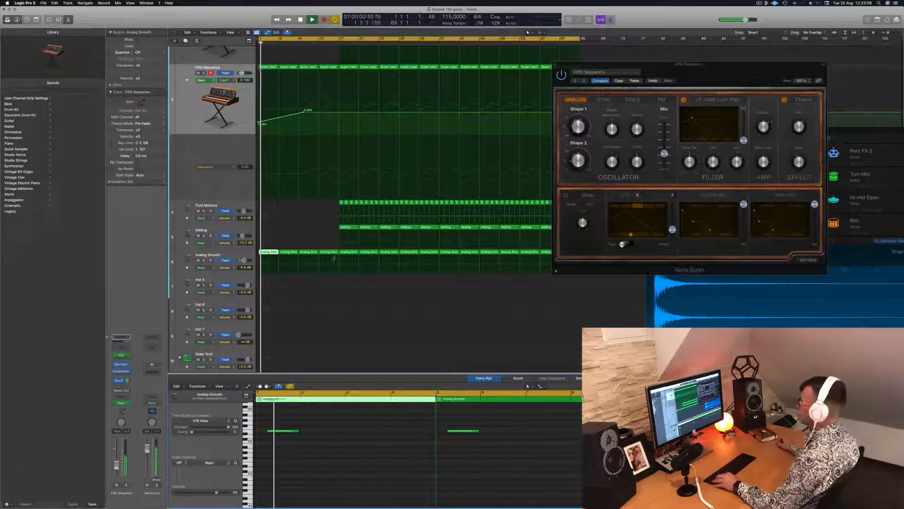
left_click(555, 64)
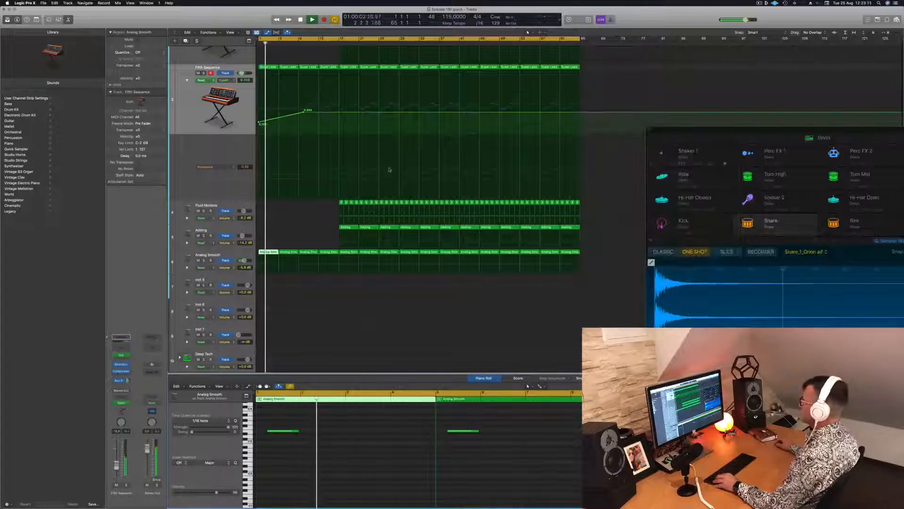
scroll(355, 183, "down", 1)
scroll(354, 183, "down", 5)
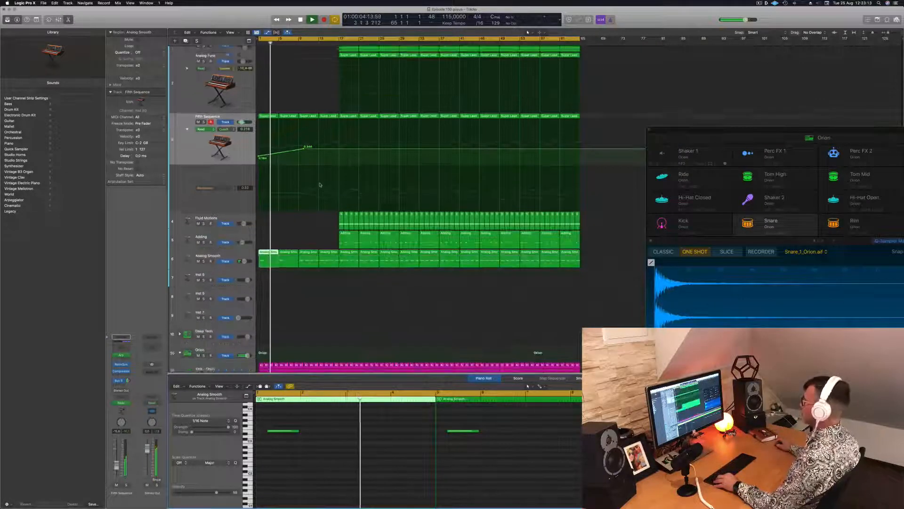
Save the project, and delete the third and fourth regions on the Analog Smooth and Fifth Sequence tracks, covering bars 9 to 16.
scroll(333, 171, "down", 2)
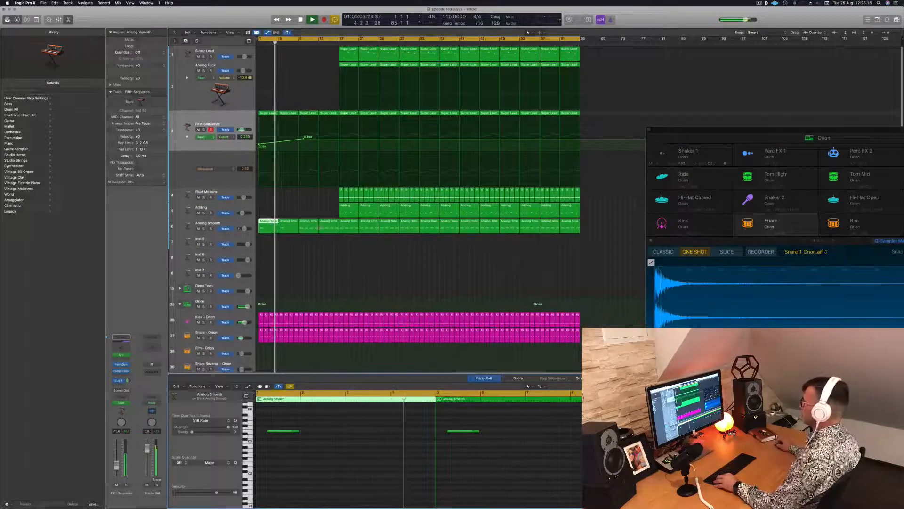
scroll(345, 263, "right", 2)
scroll(345, 263, "left", 2)
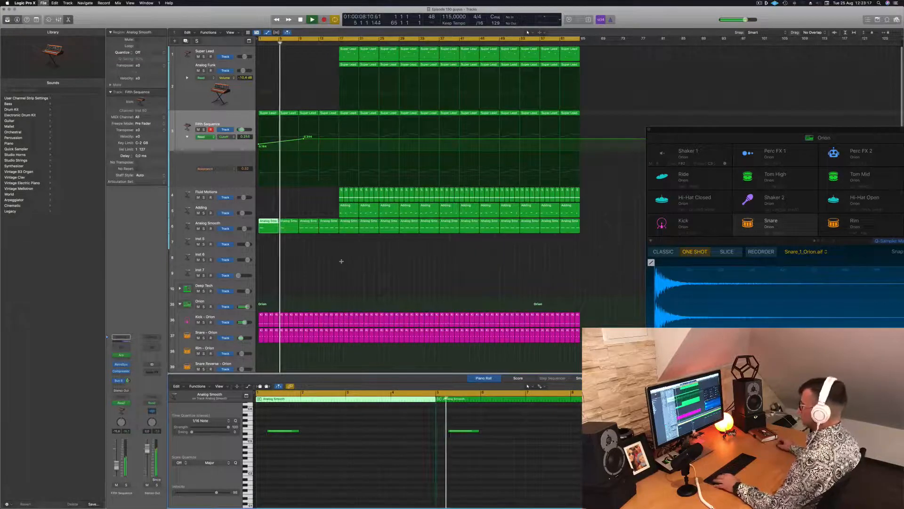
key("super+s")
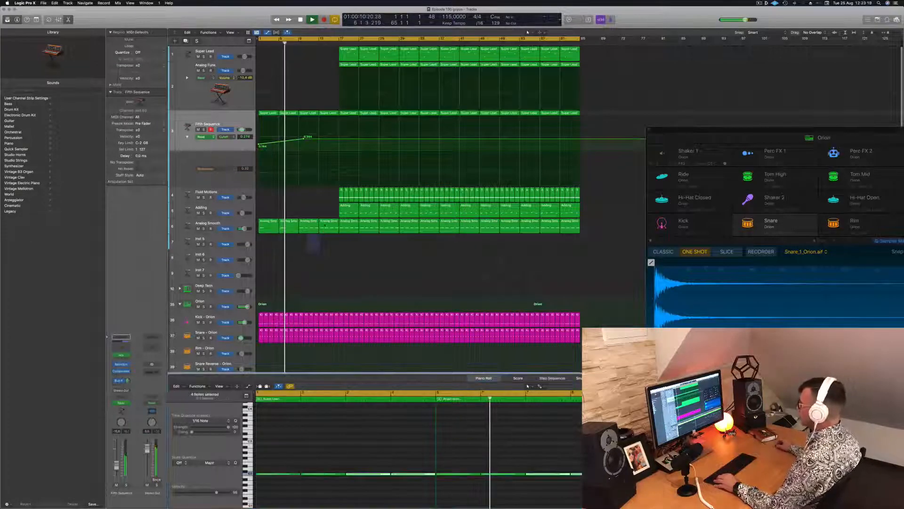
left_click_drag(313, 242, 324, 224)
key("Delete")
left_click(310, 114)
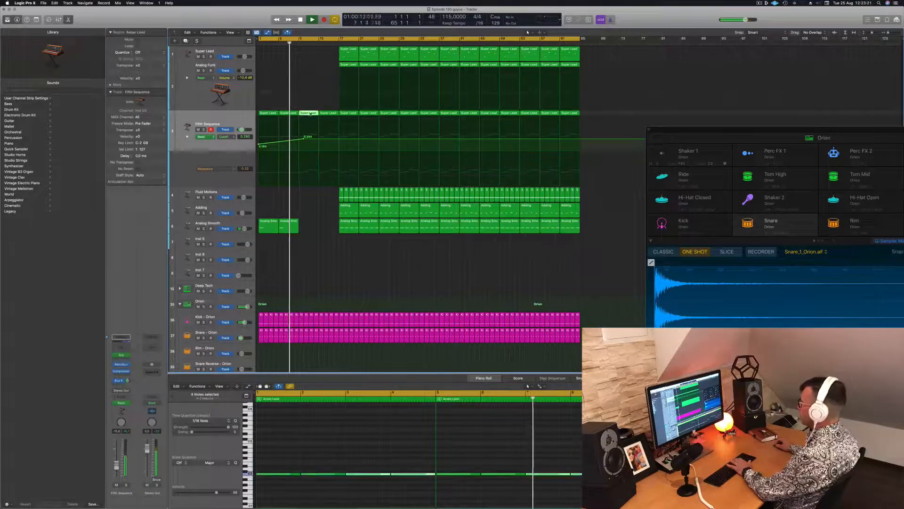
key("Delete")
left_click(329, 114)
key("Delete")
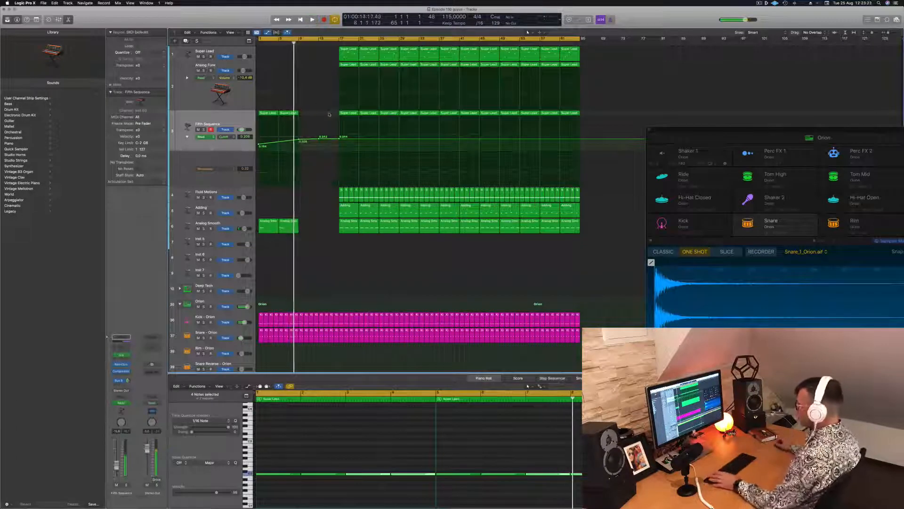
Copy the first two Fifth Sequence and Analog Smooth regions, with their Cutoff automation, to bar 9, then play and save the project.
left_click_drag(325, 114, 259, 226)
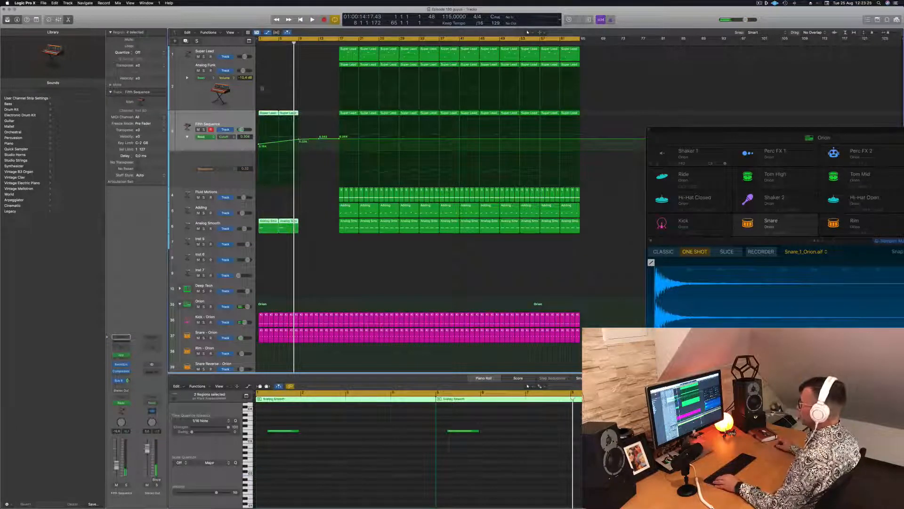
left_click_drag(276, 114, 305, 115)
key("space")
key("super+s")
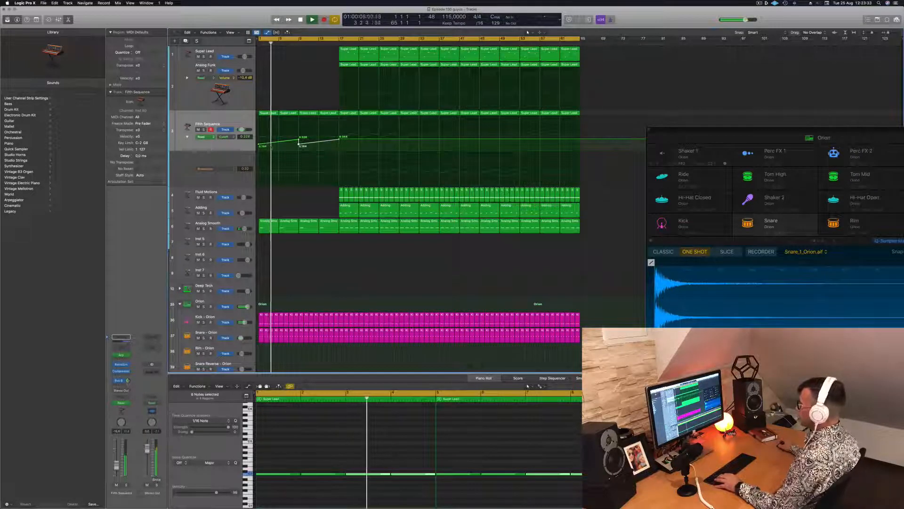
Copy the first Adding region to bar 9, and delete all its notes except the opening ones.
left_click(344, 207)
left_click_drag(344, 209, 303, 212)
scroll(325, 443, "left", 3)
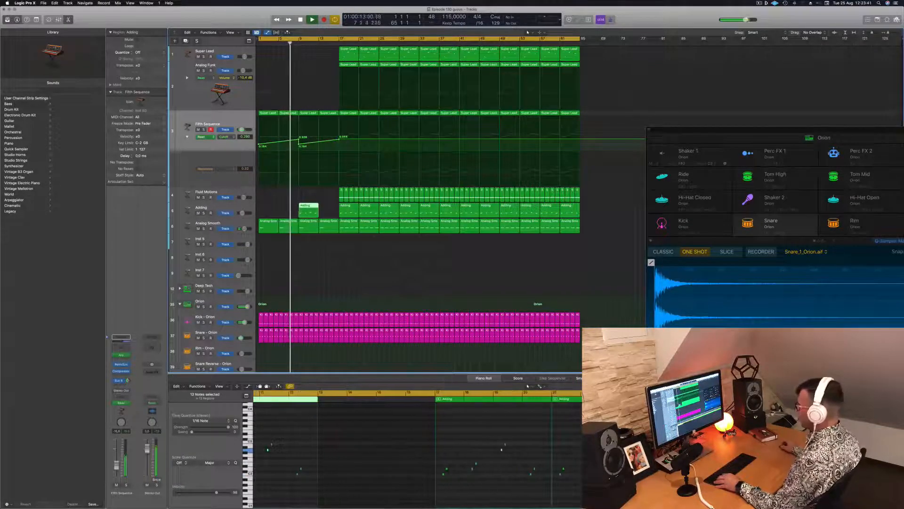
scroll(325, 444, "left", 1)
left_click_drag(335, 430, 410, 489)
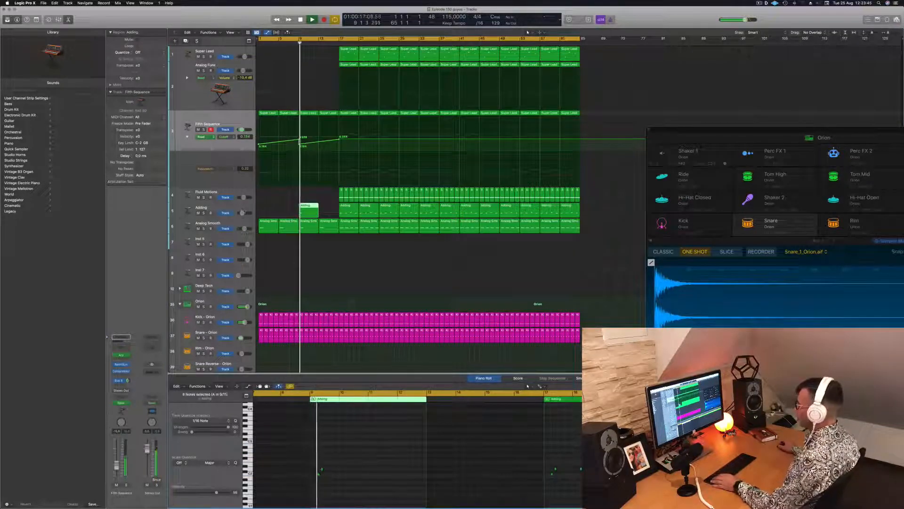
Copy all regions on the Adding track four bars later, play from the start, and save the project.
left_click(238, 208)
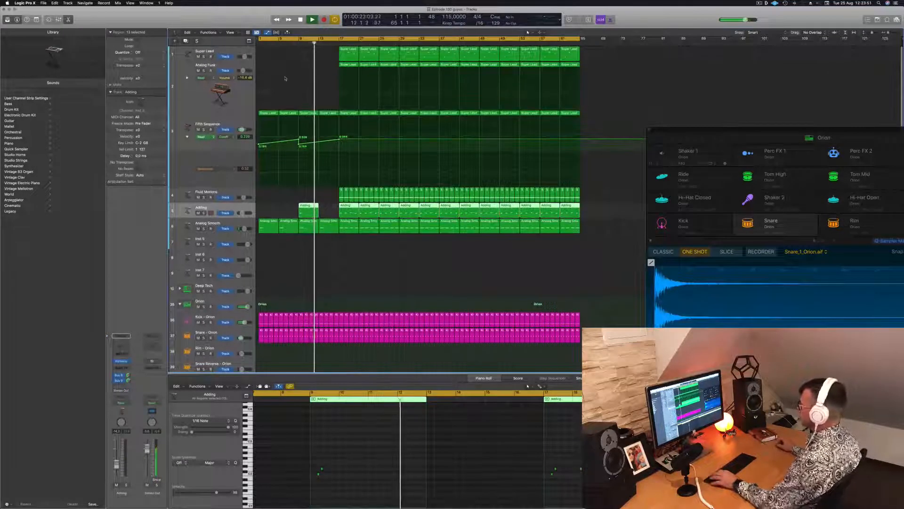
left_click_drag(315, 212, 335, 213)
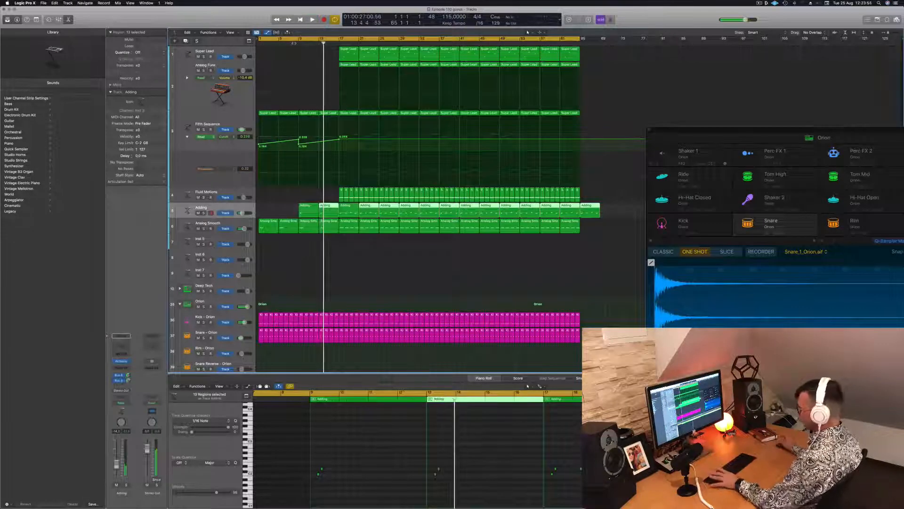
key("Return")
key("super+s")
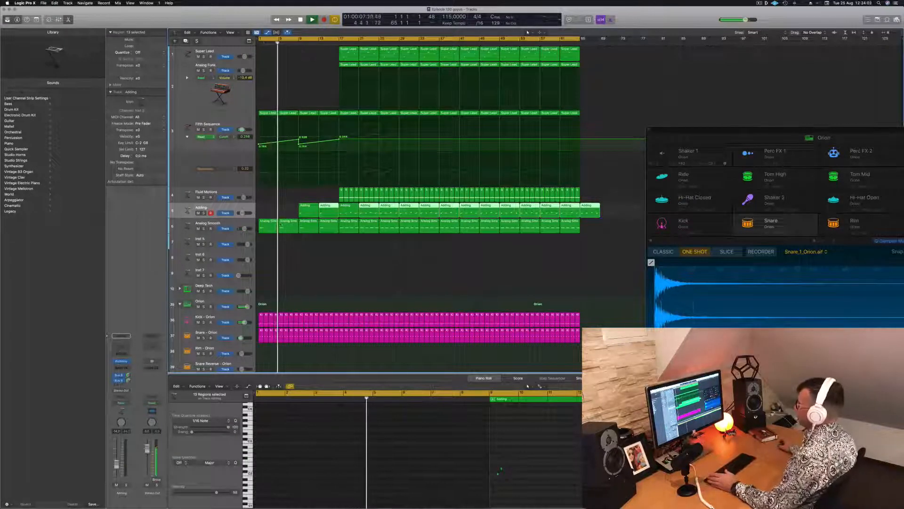
Delete the Orion drum regions in bars 17 to 24 on every track from Snare down, keeping the Kick.
left_click(336, 264)
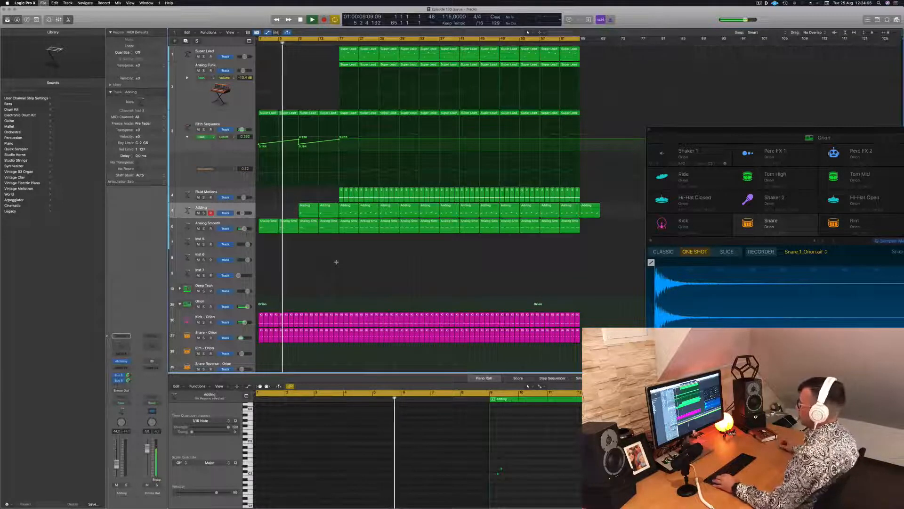
key("super+Right")
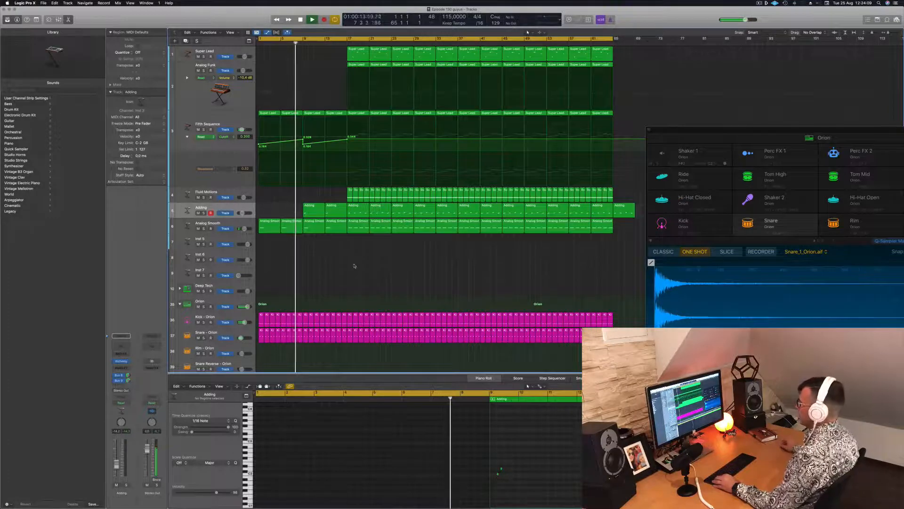
scroll(354, 262, "down", 1)
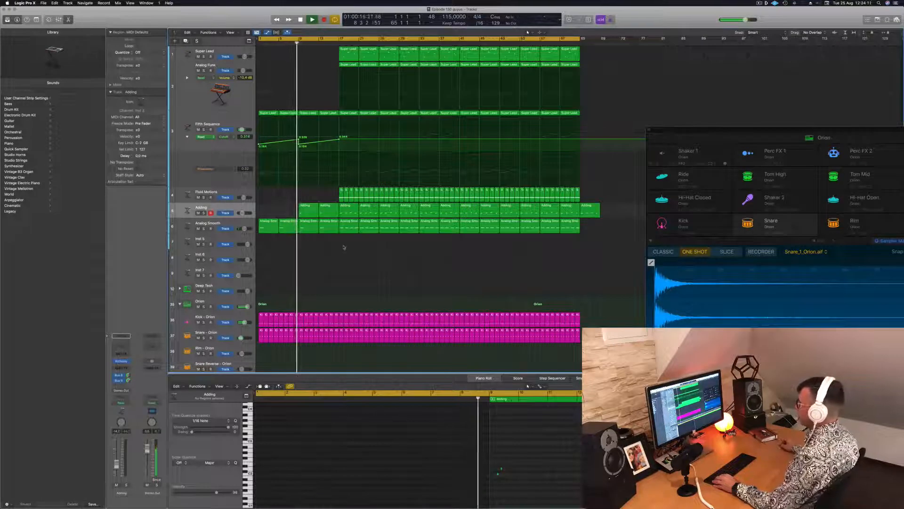
scroll(345, 259, "down", 2)
scroll(344, 258, "down", 10)
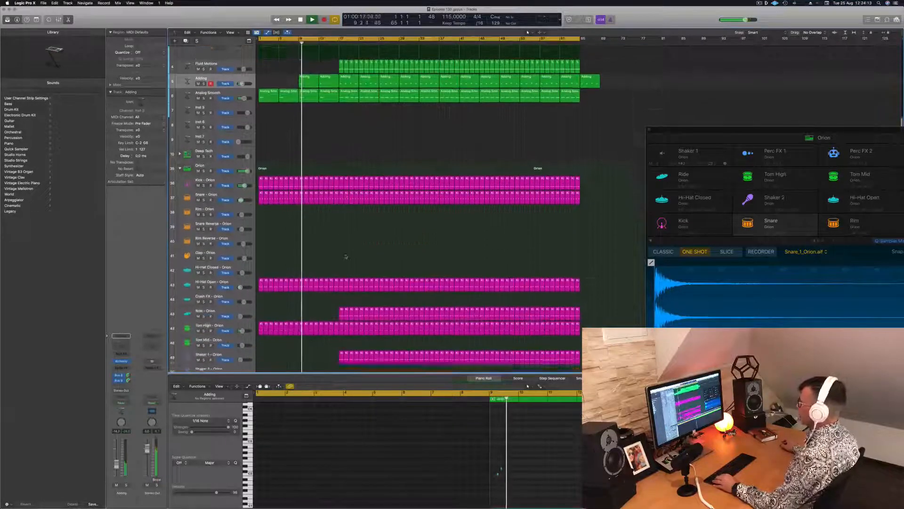
scroll(419, 207, "up", 5)
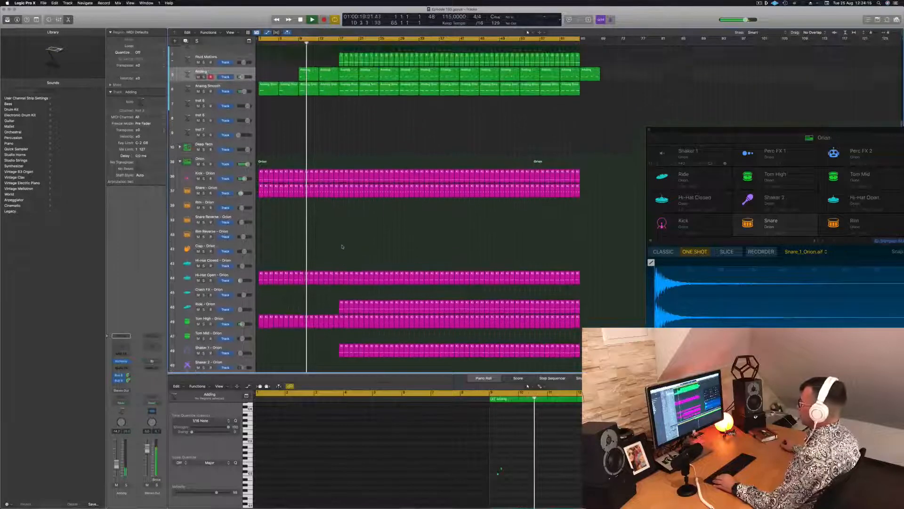
scroll(342, 362, "down", 4)
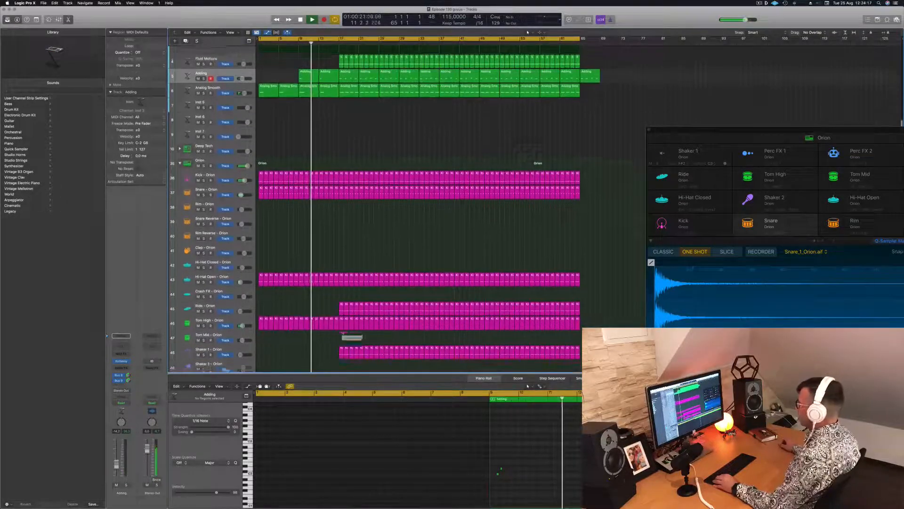
left_click_drag(342, 362, 378, 177)
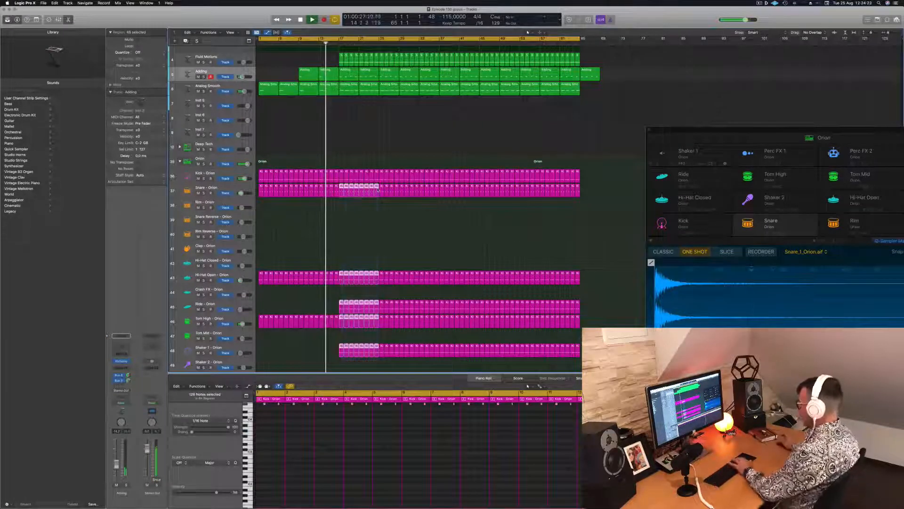
key("Delete")
Delete the Fluid Motions, Adding, Analog Smooth and Analog Funk regions in bars 17 to 24.
scroll(378, 175, "up", 1)
scroll(358, 175, "up", 1)
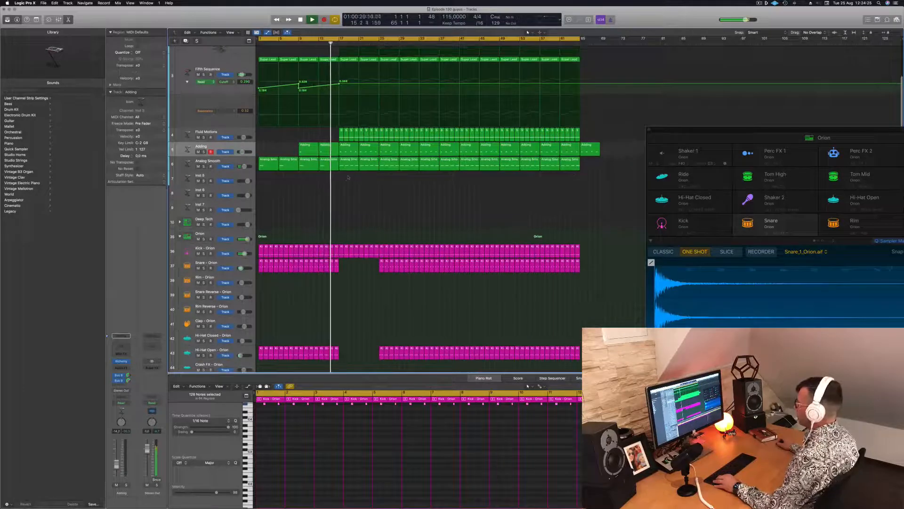
left_click_drag(356, 173, 362, 136)
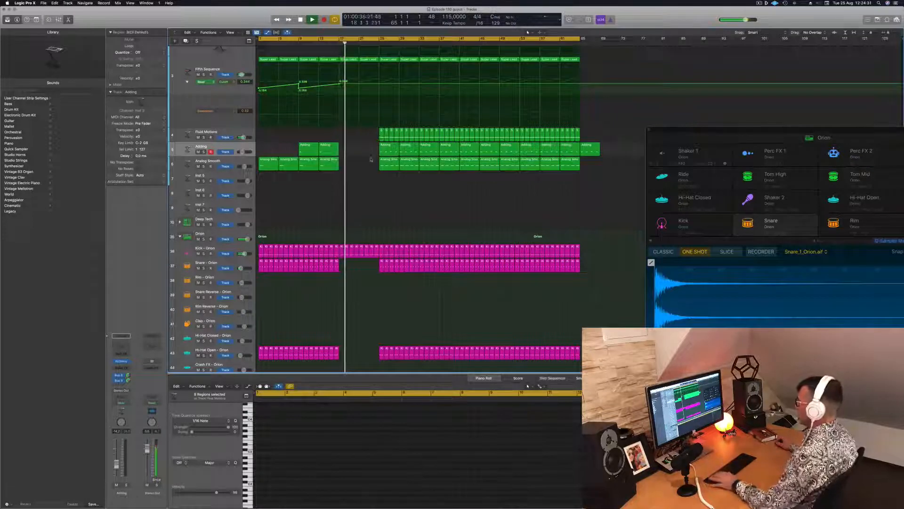
scroll(371, 159, "up", 5)
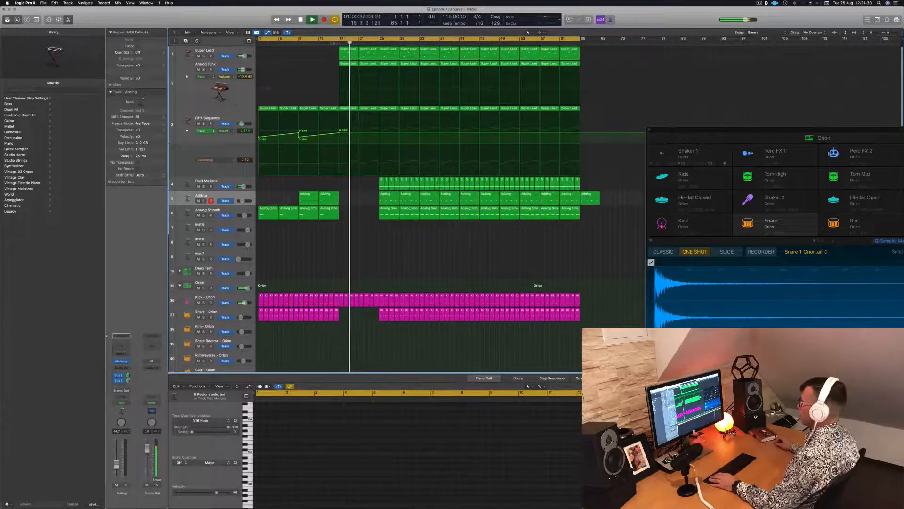
left_click(349, 64)
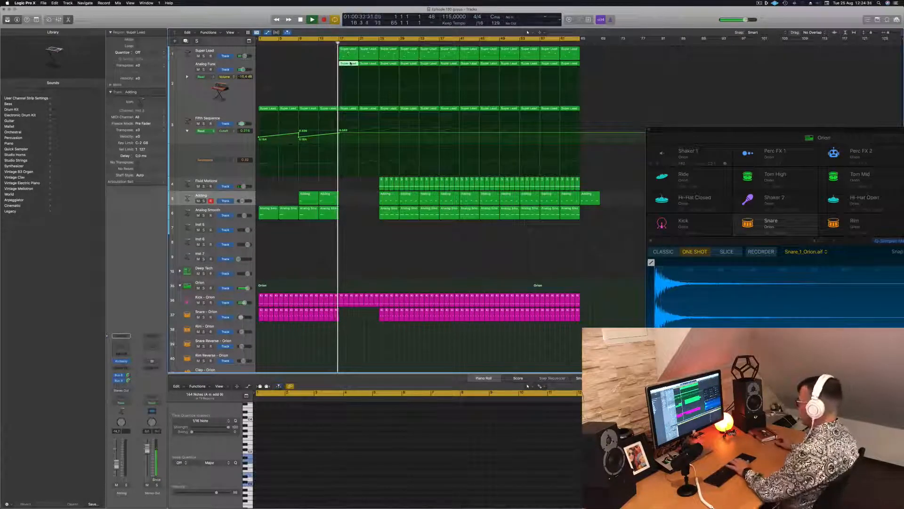
key("Delete")
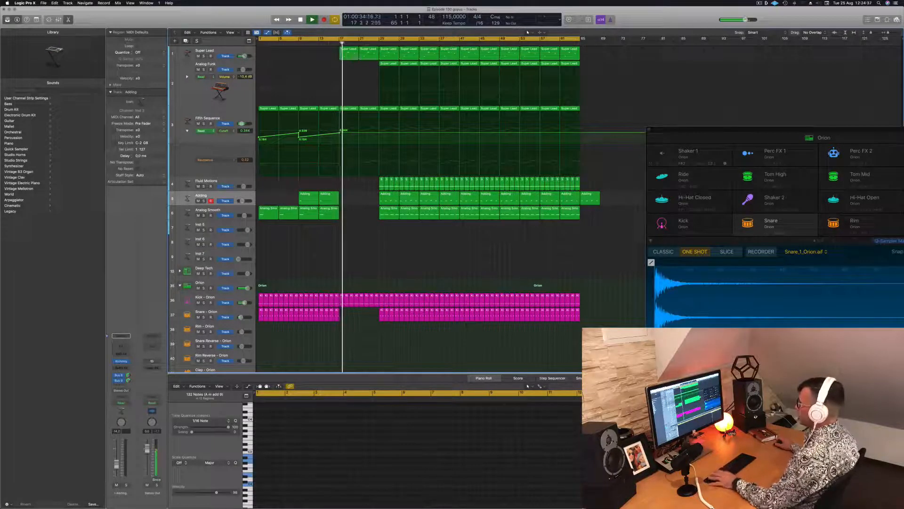
Open the Super Lead track's Channel EQ, and listen to the part with the high-cut band switched off.
left_click(222, 50)
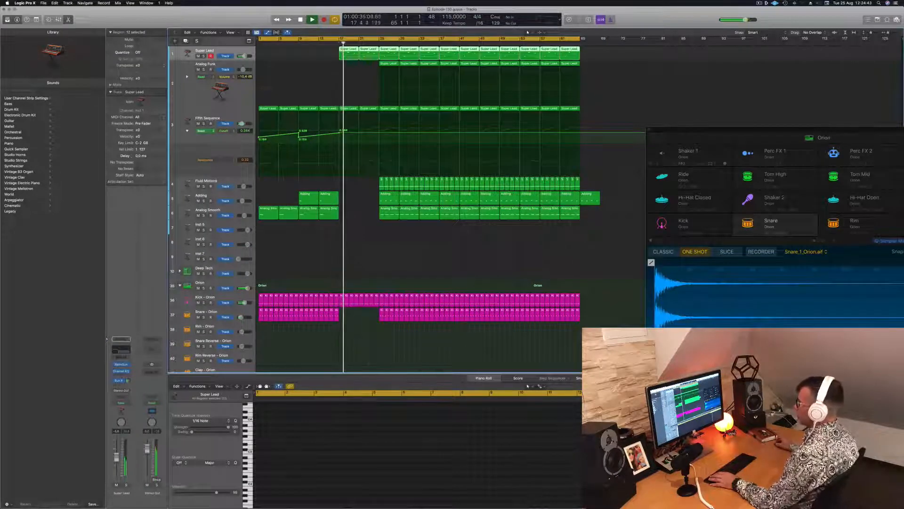
left_click(117, 350)
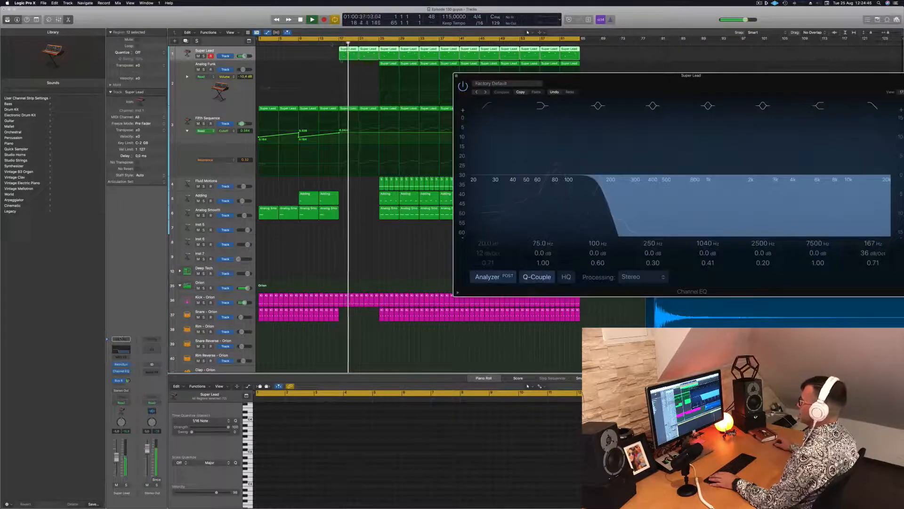
key("comma")
key("comma")
key("comma")
key("comma")
left_click_drag(549, 76, 177, 123)
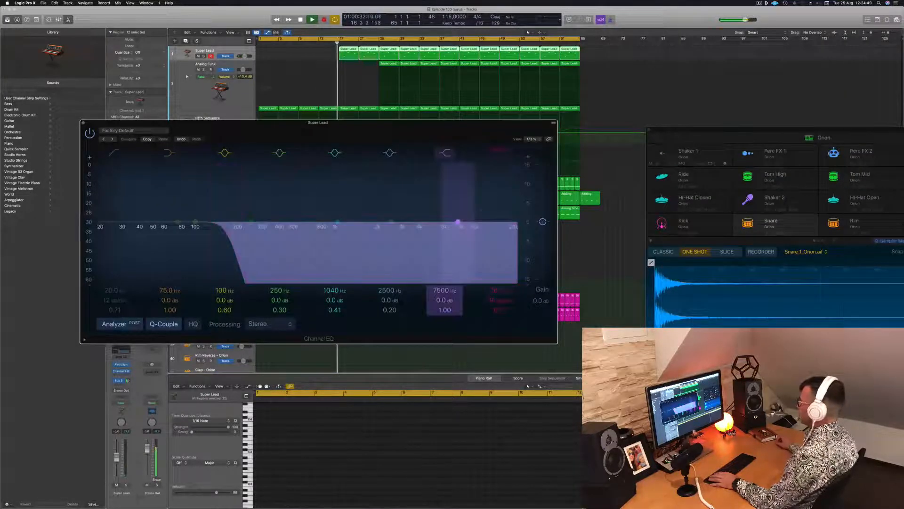
left_click_drag(425, 140, 713, 146)
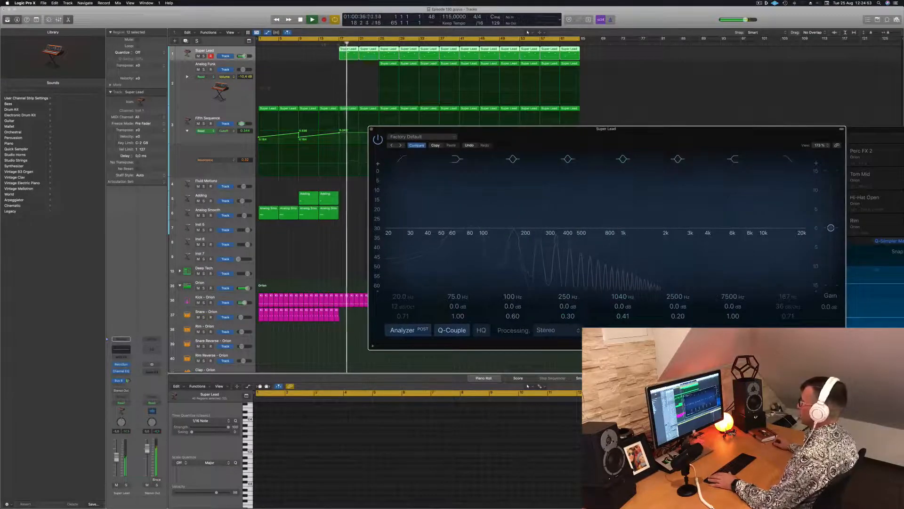
Play from bar 17, and lower the Fifth Sequence Cutoff automation to 0.140 from that bar onward.
left_click(334, 44)
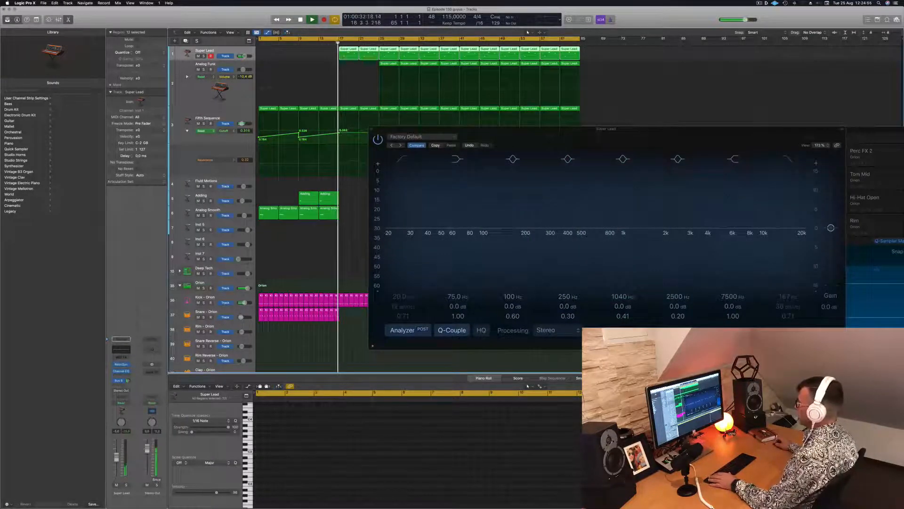
left_click(339, 134)
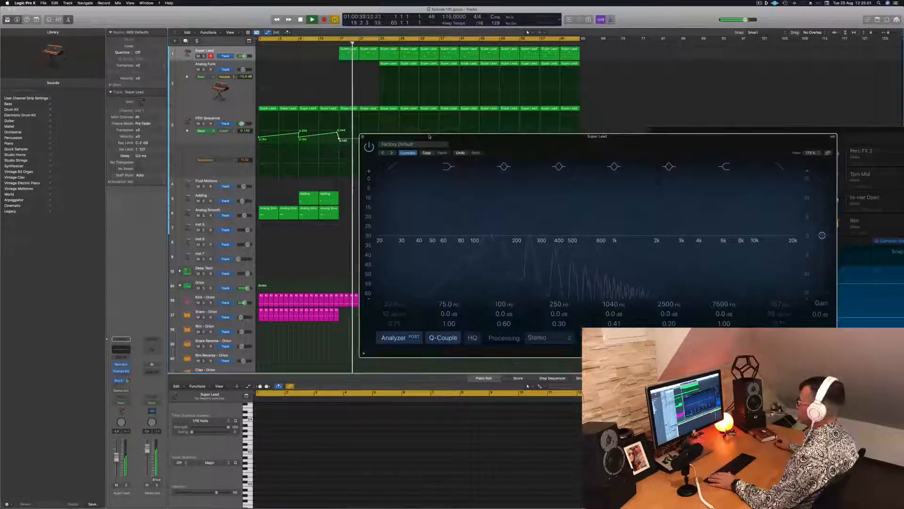
left_click_drag(431, 128, 286, 168)
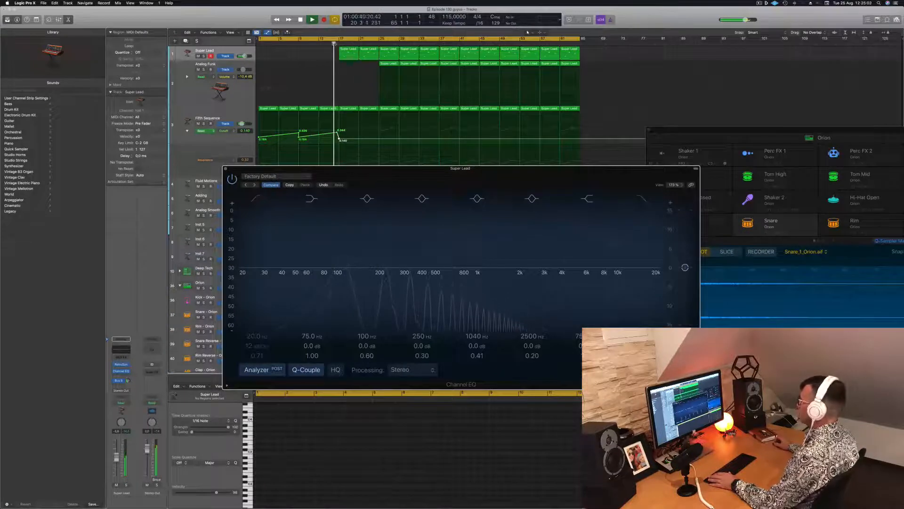
Switch the Super Lead EQ's high-cut band back on, and set the track's automation mode to Touch.
left_click(642, 199)
left_click_drag(452, 170, 628, 153)
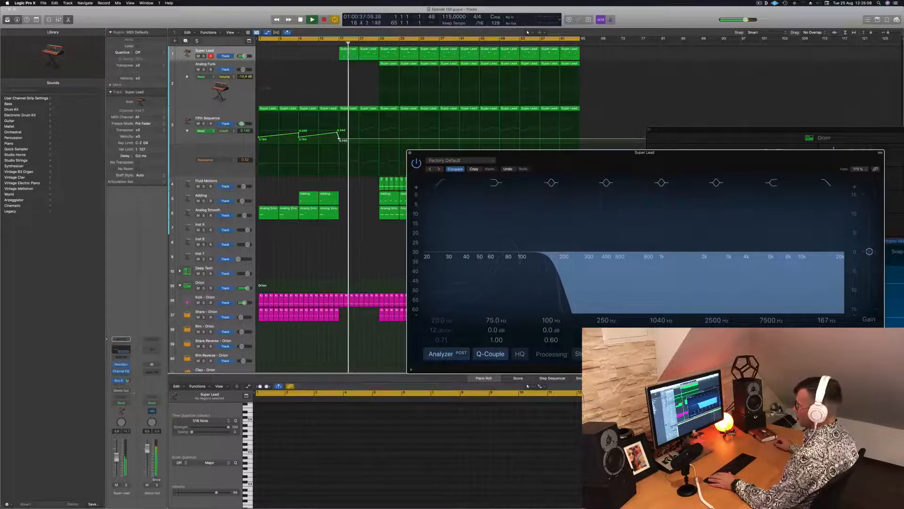
left_click(122, 402)
left_click(124, 408)
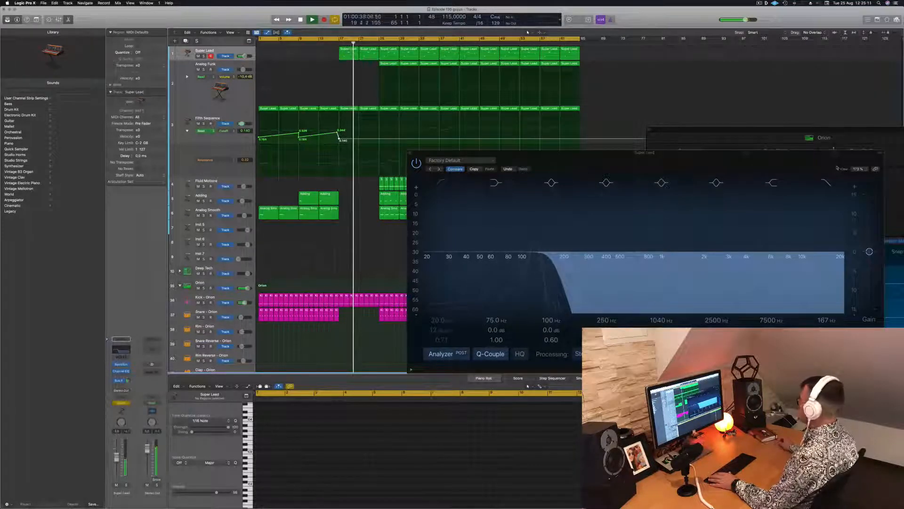
left_click_drag(767, 159, 719, 158)
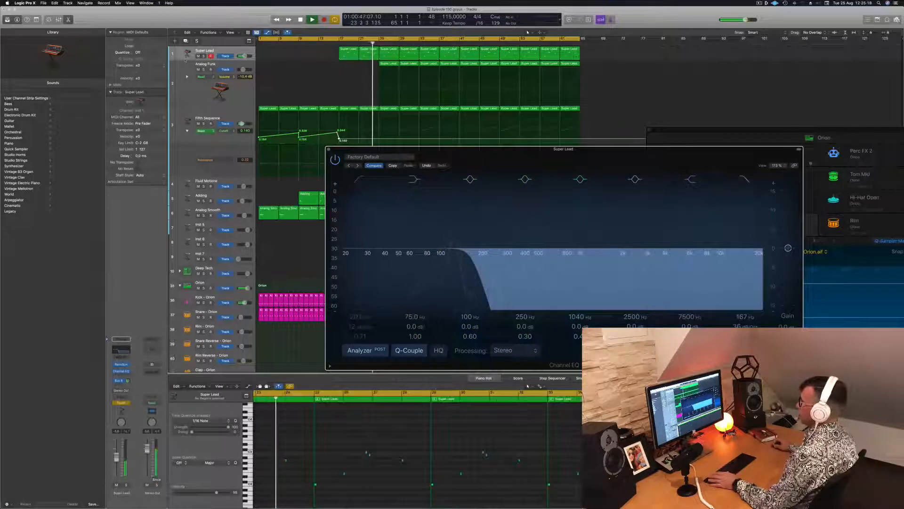
Show Super Lead's high-cut frequency automation in an enlarged lane, hold 167 Hz from bar 17, and ramp it upward from bar 21 to bar 25.
left_click(218, 52)
key("a")
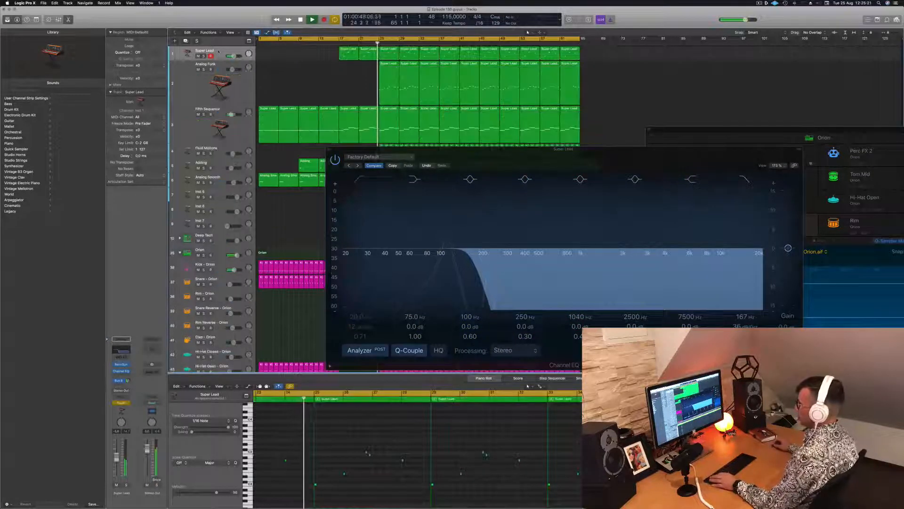
left_click_drag(217, 59, 217, 88)
key("a")
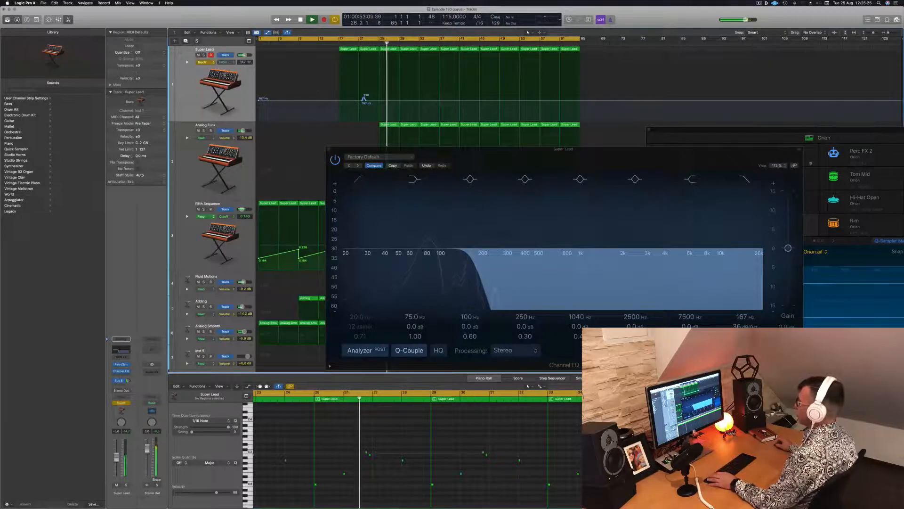
left_click_drag(348, 44, 334, 43)
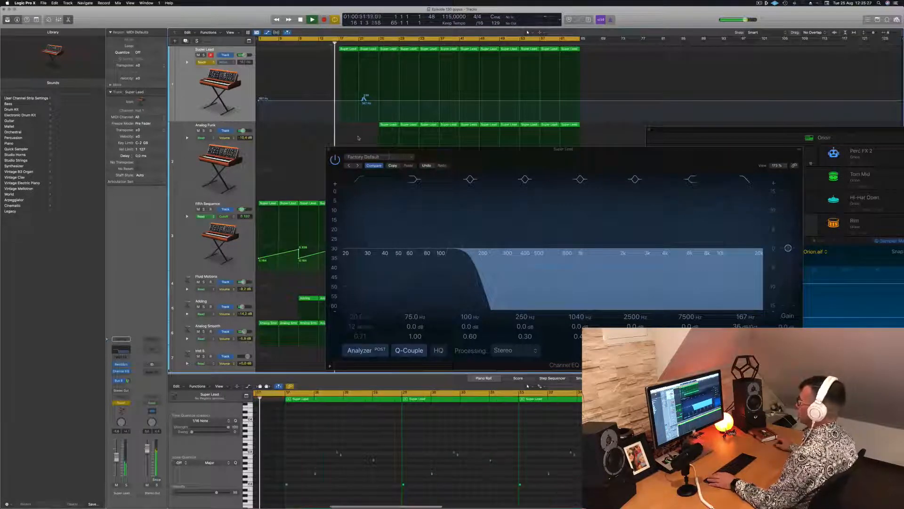
left_click(328, 149)
left_click_drag(364, 97, 340, 101)
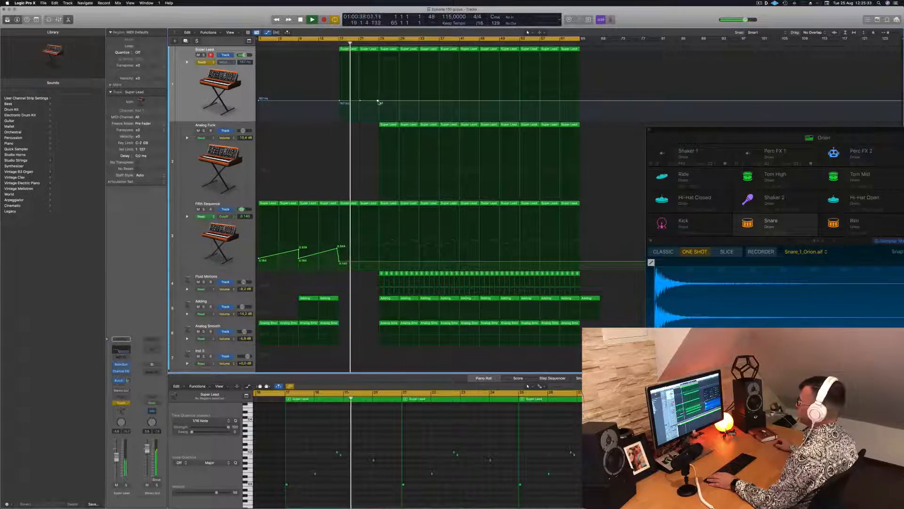
left_click_drag(377, 101, 377, 53)
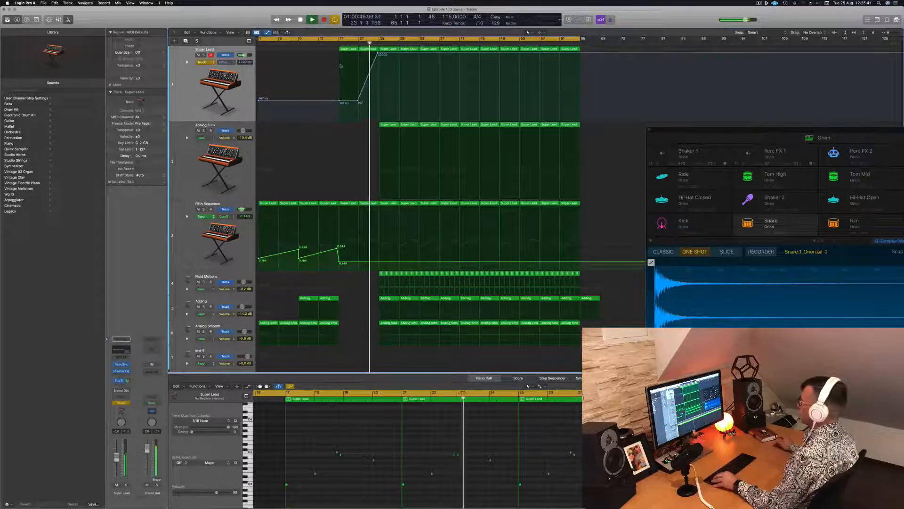
Set Super Lead's automation mode to Read, play from bar 17, and save the project.
left_click(208, 62)
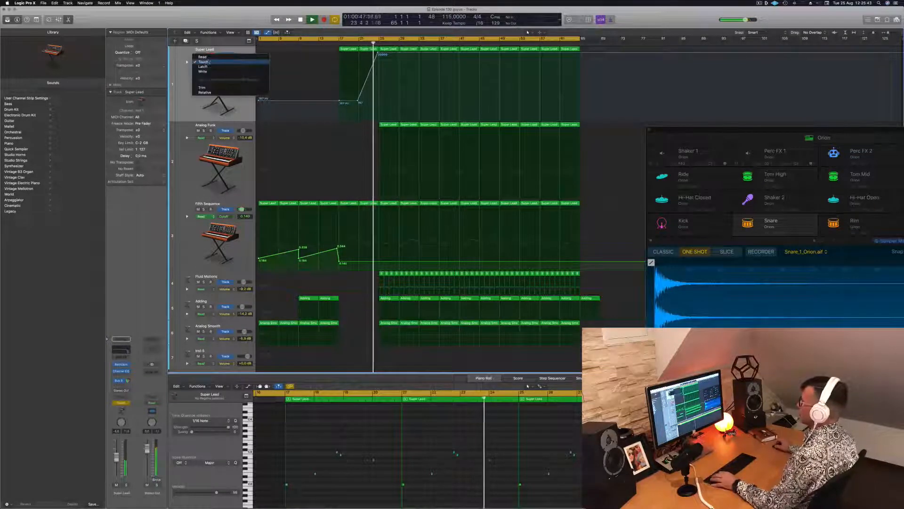
left_click(228, 57)
left_click(336, 44)
key("super+s")
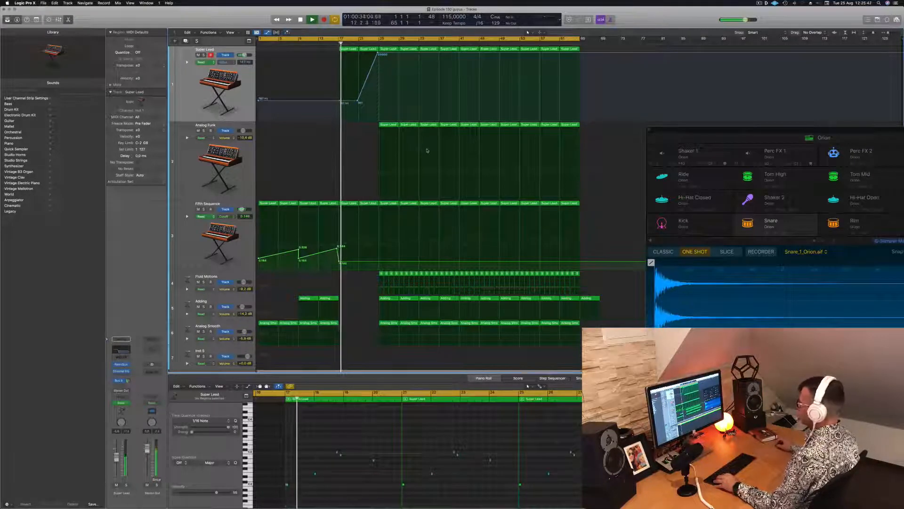
Delete the Analog Funk regions in bars 25 to 32, and slope the Fifth Sequence Cutoff automation down to 0.018 at bar 25.
left_click(393, 125)
key("Delete")
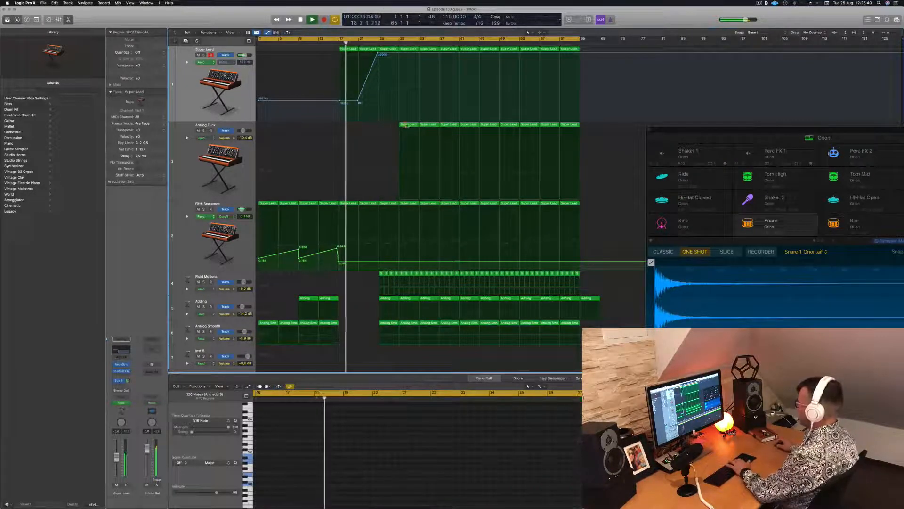
left_click(407, 125)
key("Delete")
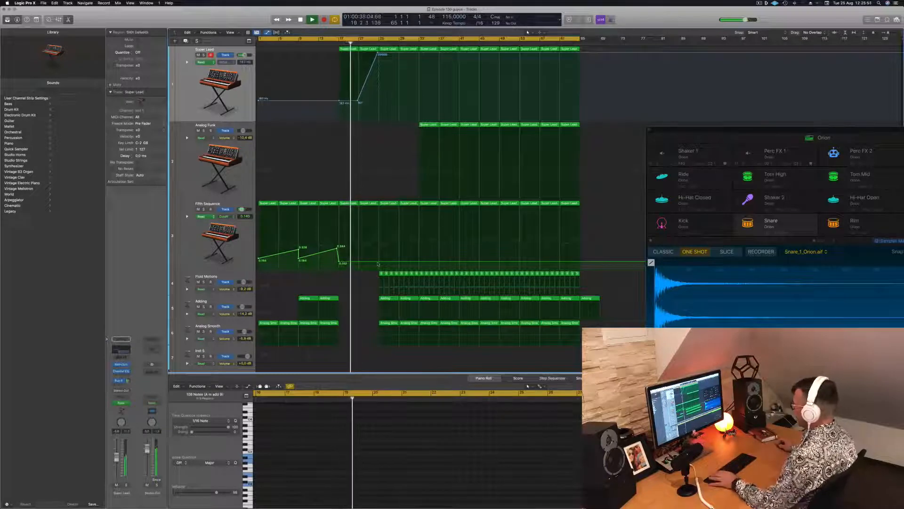
left_click_drag(378, 264, 379, 268)
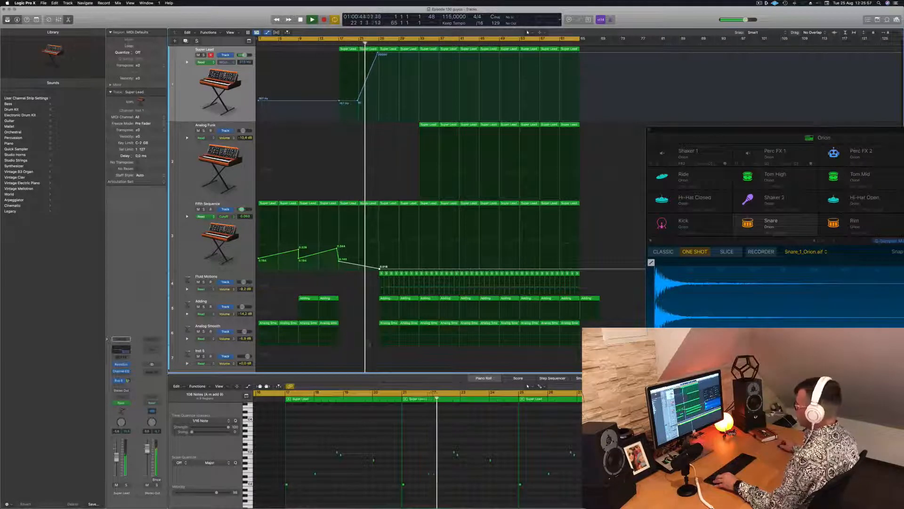
Delete the Orion kick and snare regions in bars 25 to 28.
scroll(380, 346, "down", 5)
scroll(391, 304, "down", 3)
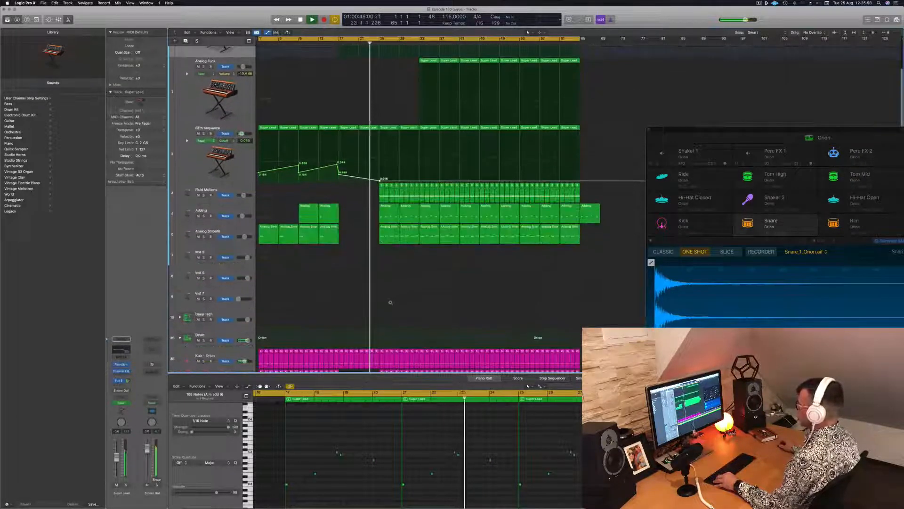
scroll(391, 302, "down", 3)
left_click(386, 313)
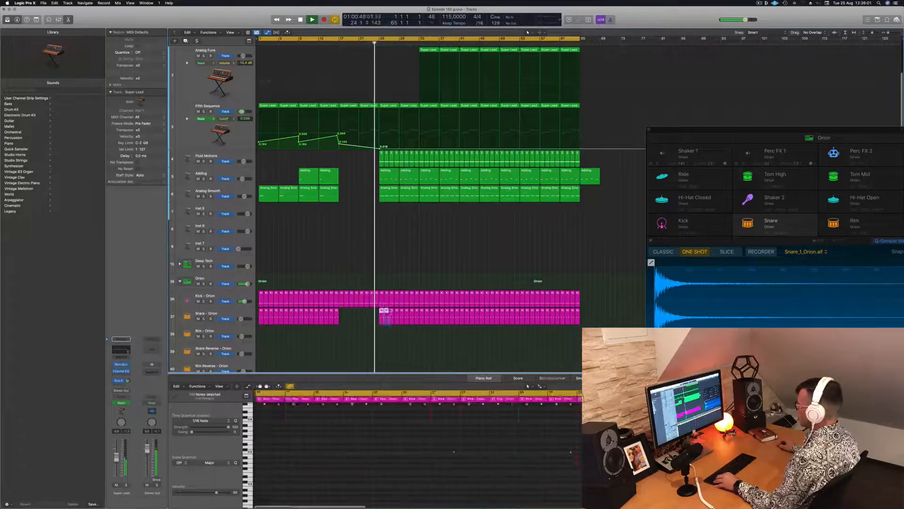
left_click_drag(389, 312, 397, 303)
key("Delete")
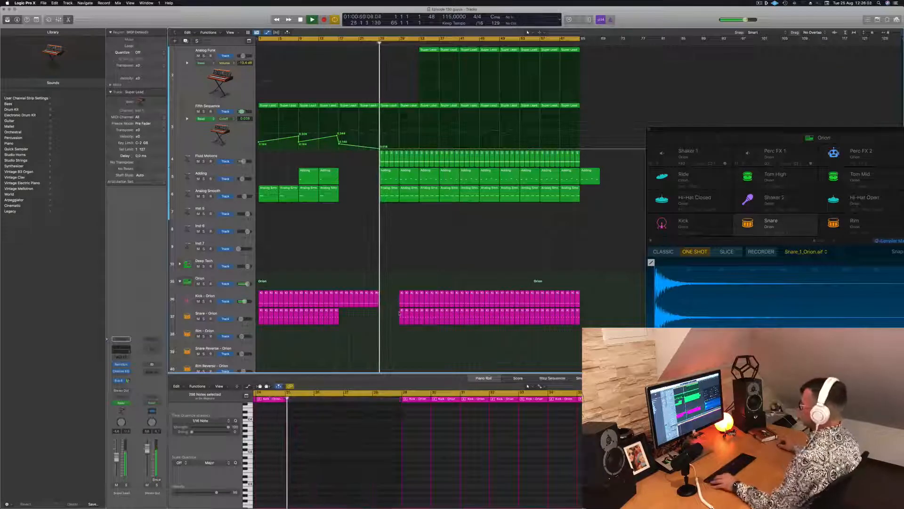
Play from before bar 25, and delete the Orion Hi-Hat Open, Ride, Tom High and Shaker 1 regions in bars 25 to 28.
left_click(366, 43)
scroll(409, 239, "down", 4)
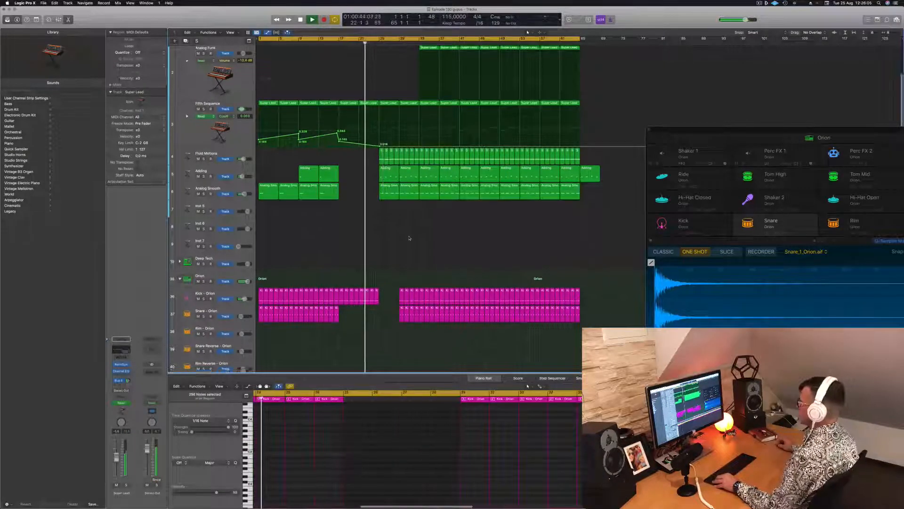
scroll(388, 234, "down", 3)
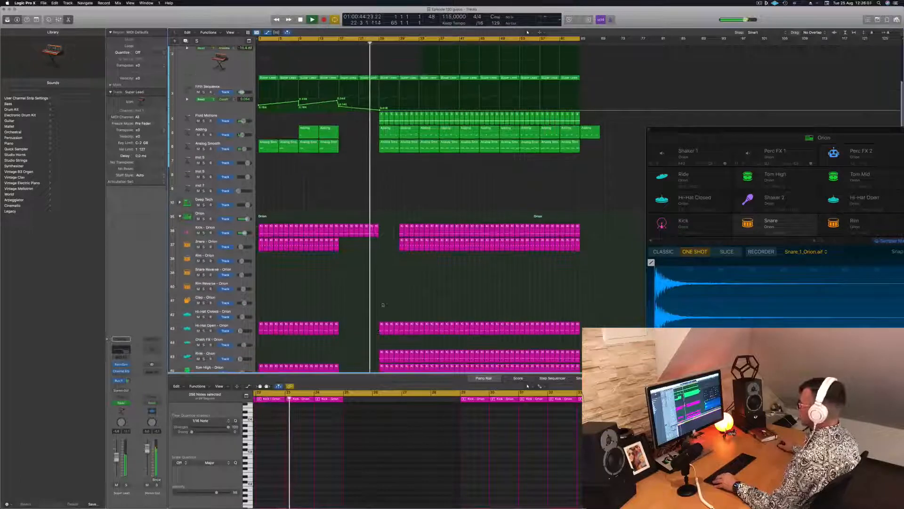
scroll(378, 306, "down", 3)
scroll(368, 283, "down", 1)
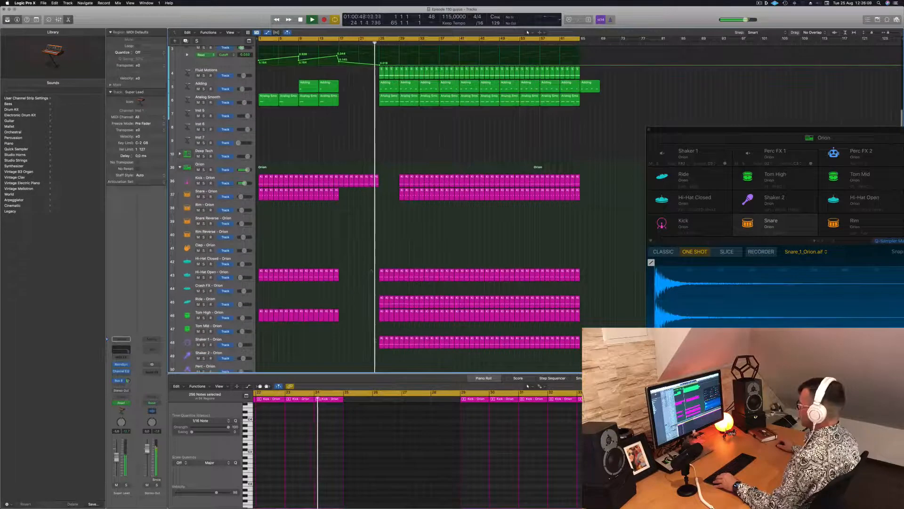
left_click_drag(370, 270, 396, 352)
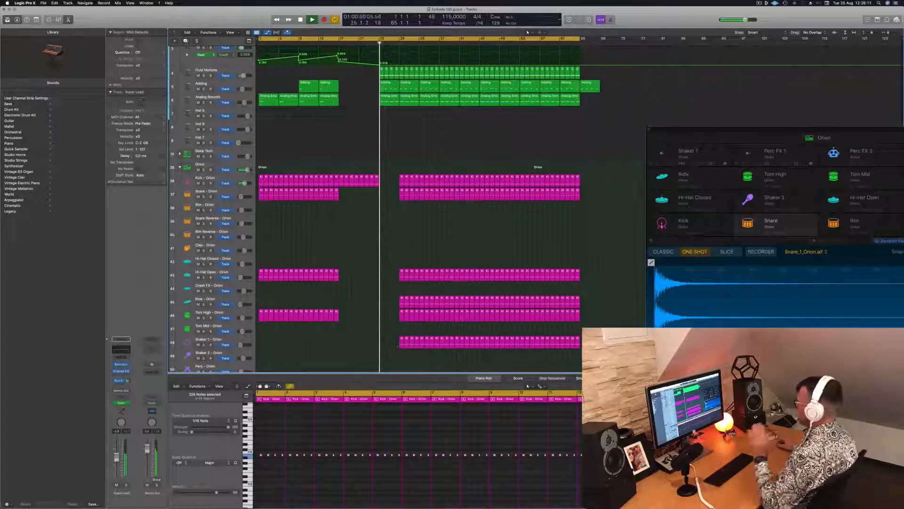
Delete the Analog Smooth region in bars 25 to 28 and the Fluid Motions regions in bars 25 to 32.
scroll(377, 212, "up", 7)
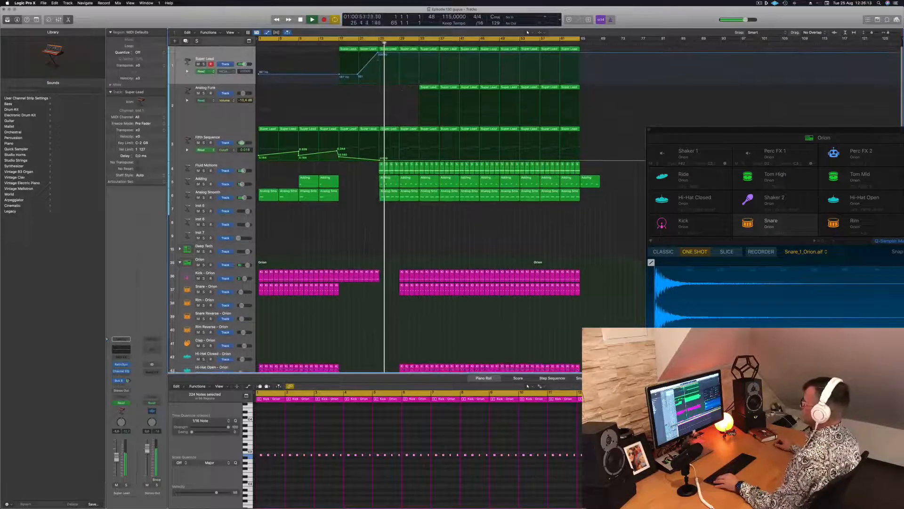
left_click(365, 44)
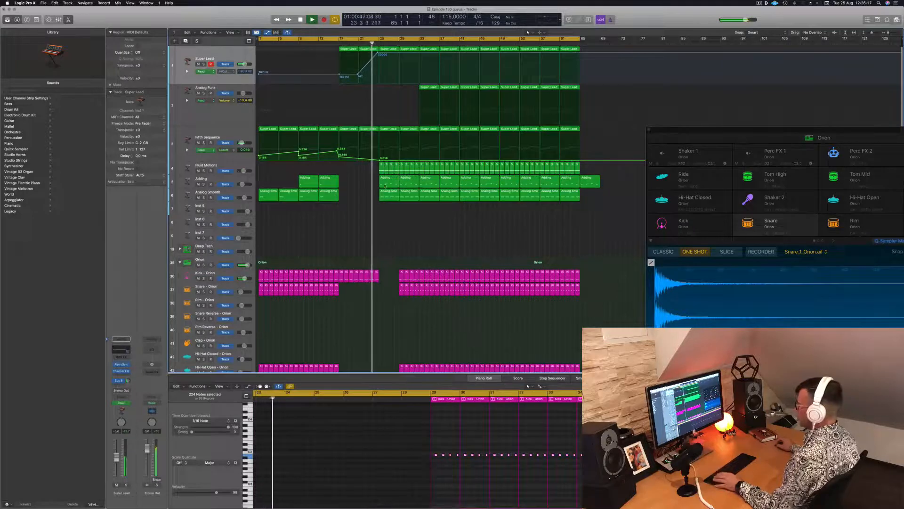
left_click(387, 179)
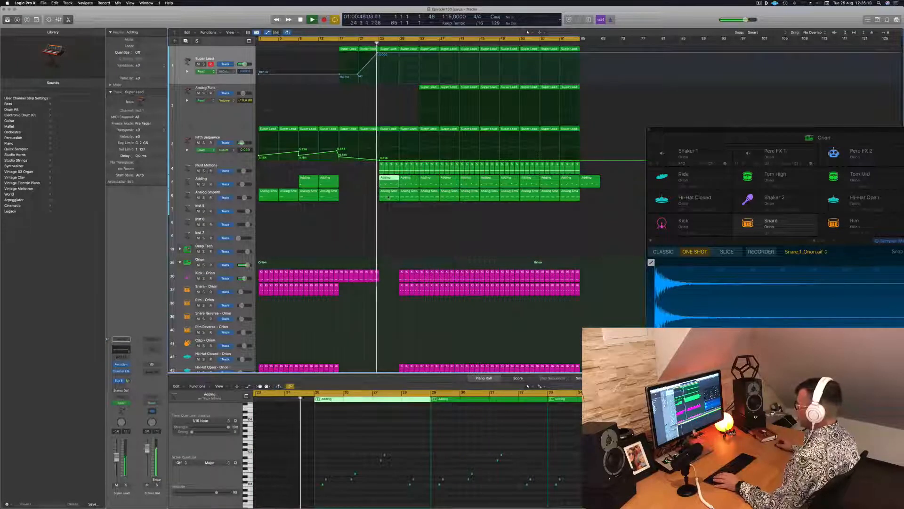
left_click(389, 194)
key("Delete")
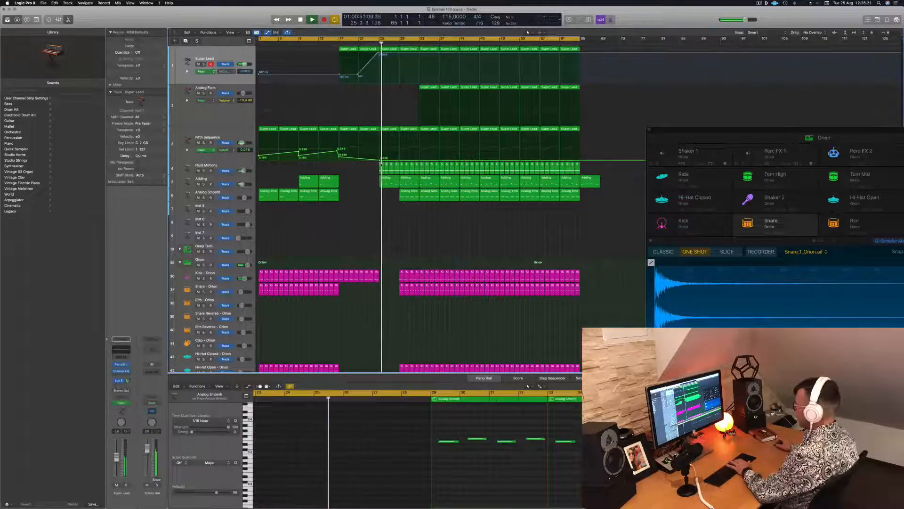
left_click(372, 43)
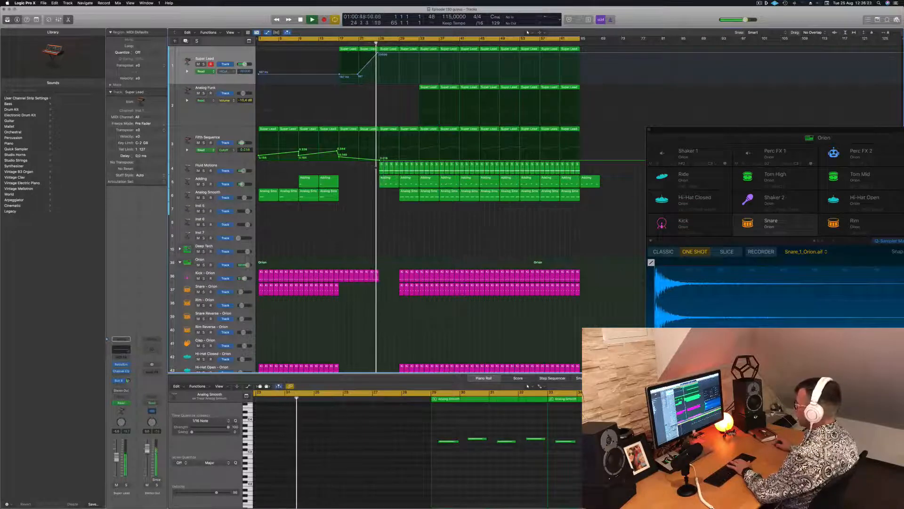
left_click_drag(375, 167, 416, 170)
key("Delete")
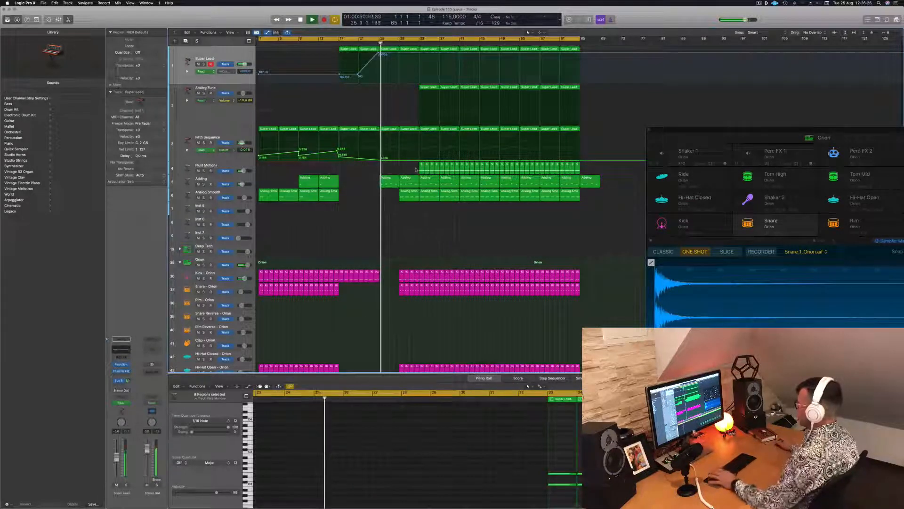
Play from bar 25, select the Adding track, and save the project.
left_click(379, 43)
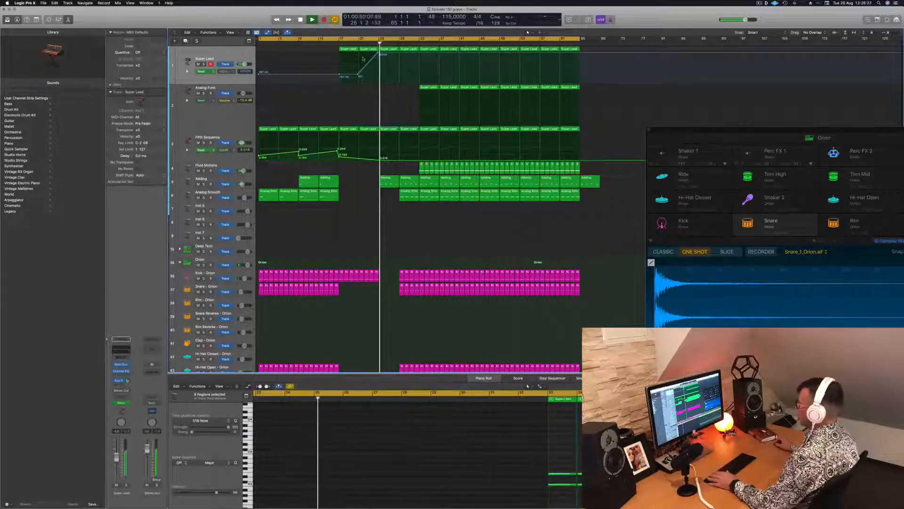
left_click(218, 180)
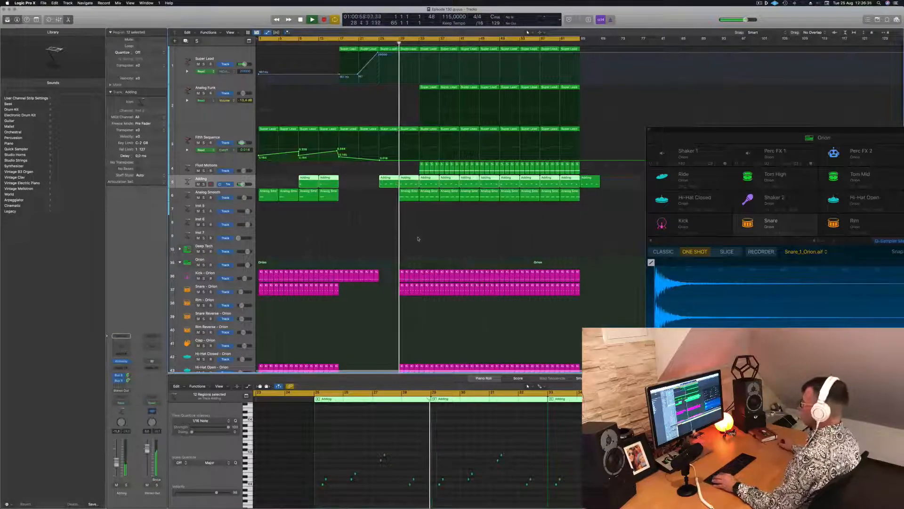
key("super+s")
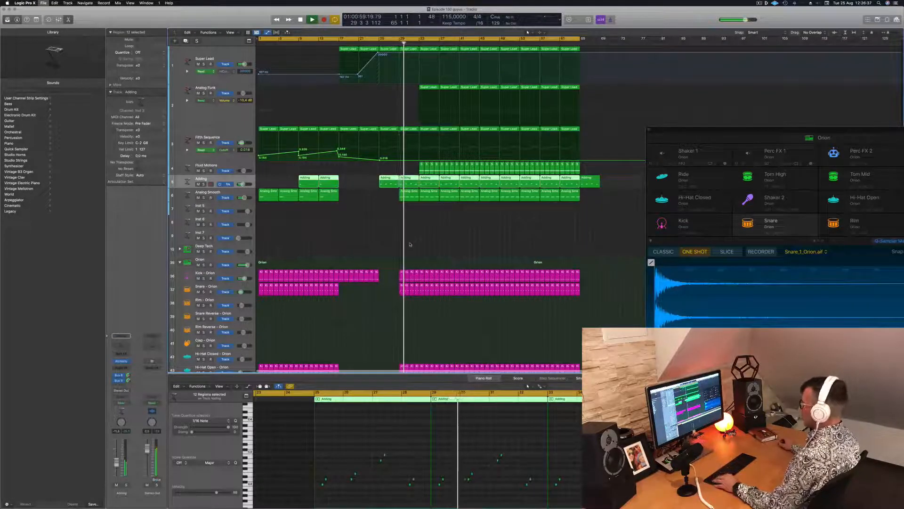
Delete the Analog Smooth region in bars 29 to 32, save, and delete the Fluid Motions regions in bars 33 to 40.
scroll(424, 242, "down", 3)
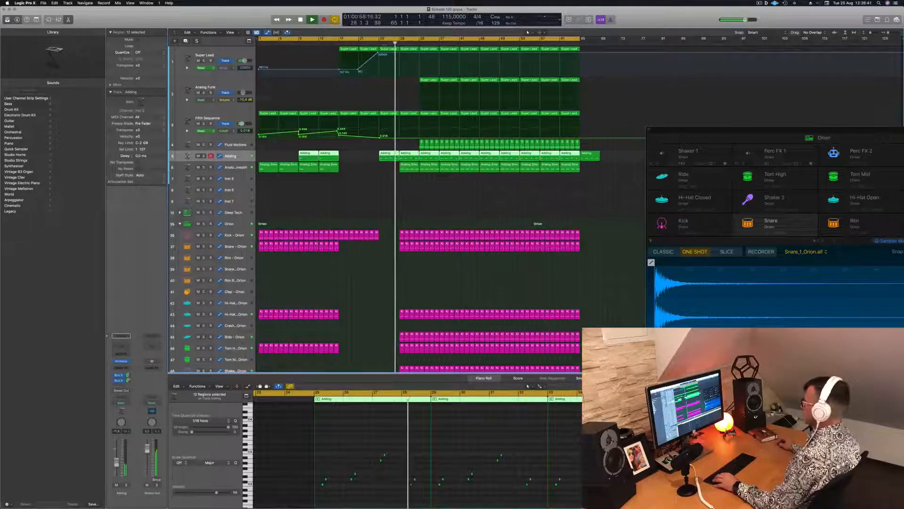
left_click(411, 167)
key("Delete")
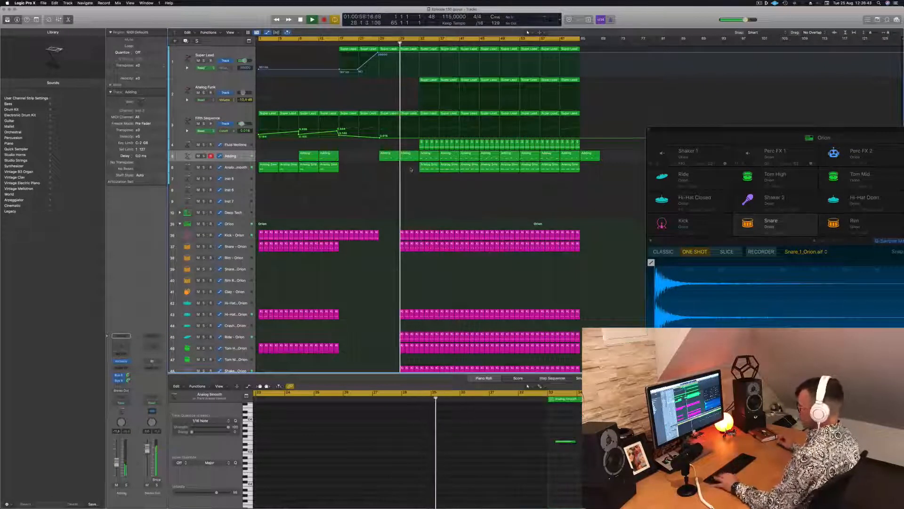
key("super+s")
left_click_drag(416, 143, 457, 147)
key("Delete")
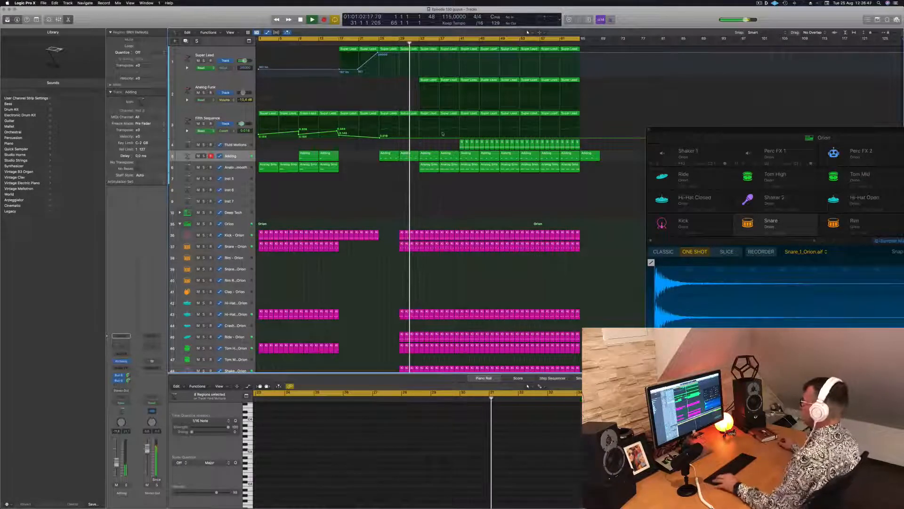
Play from bar 25, and dip the Super Lead high-cut automation down at bar 33, rising again to bar 41.
left_click(381, 43)
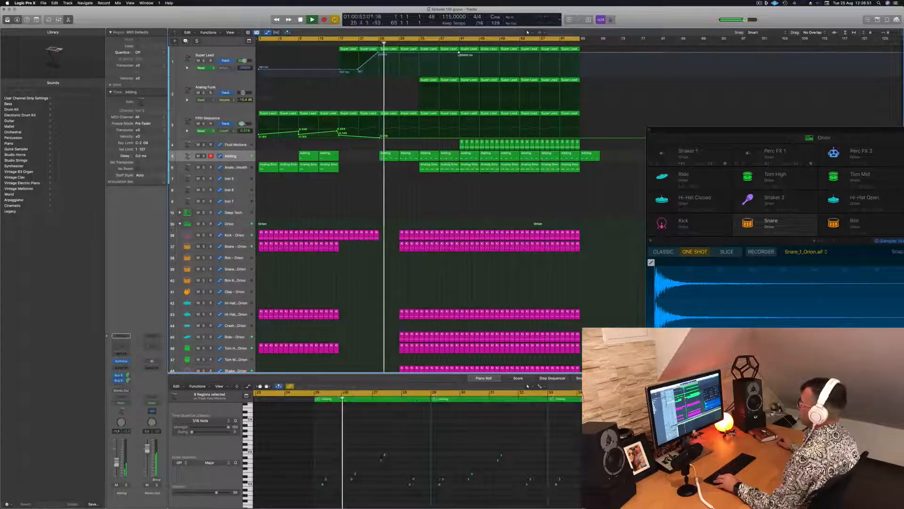
left_click_drag(420, 55, 419, 72)
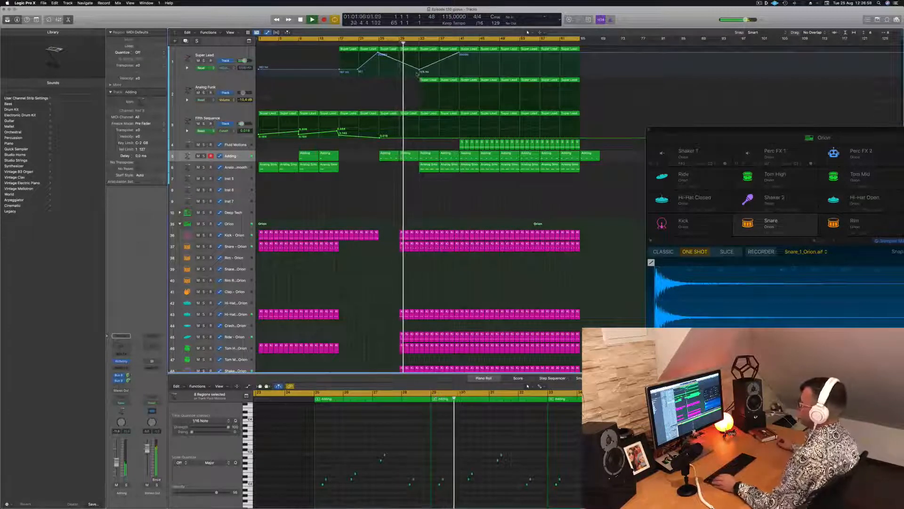
Delete the Analog Smooth regions in bars 33 to 40.
left_click(430, 169)
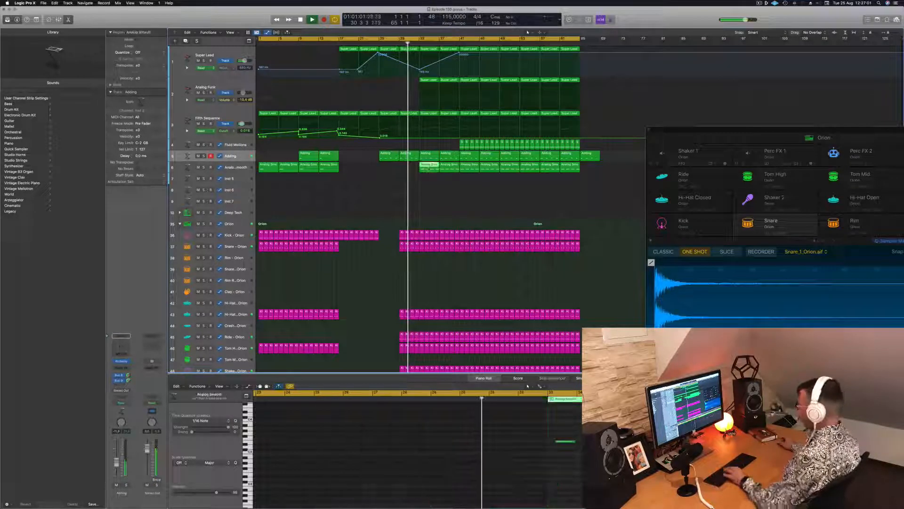
key("Delete")
left_click(446, 169)
key("Delete")
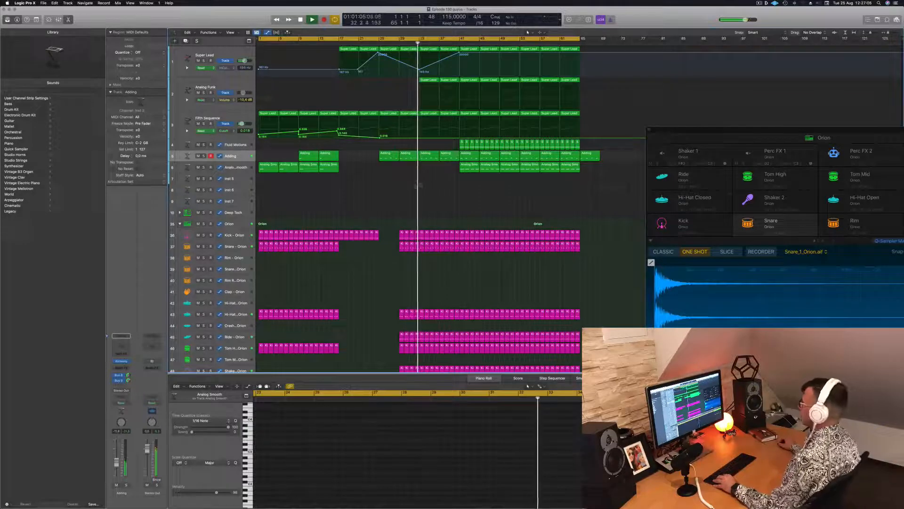
Raise the Analog Funk track's volume during playback, clear the region selection, and save the project.
scroll(395, 183, "down", 2)
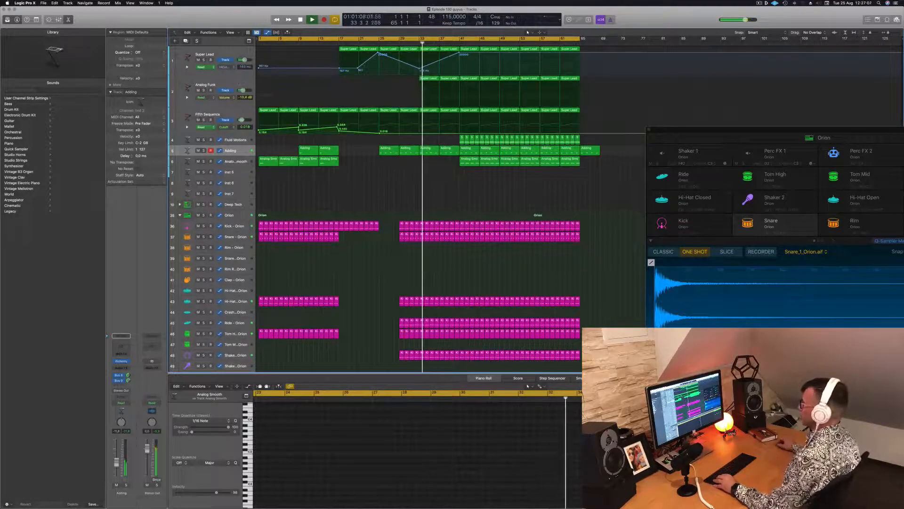
left_click(208, 89)
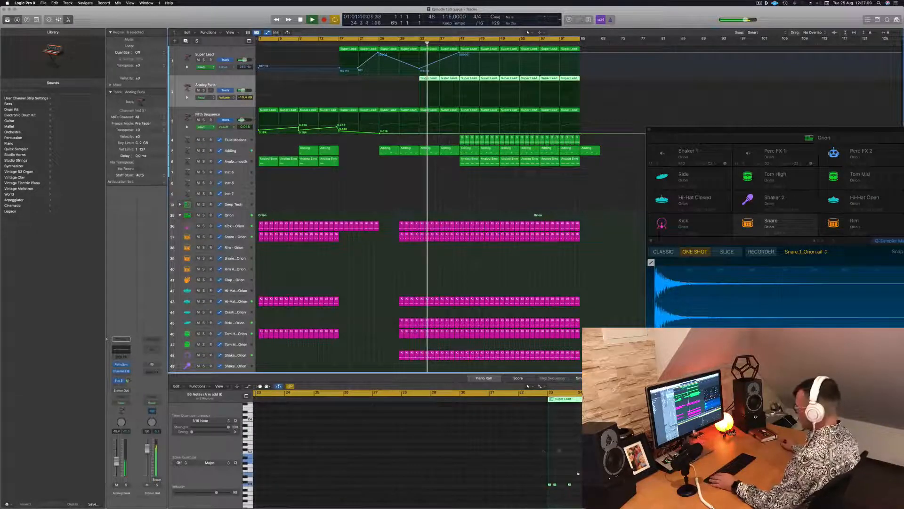
left_click(428, 78)
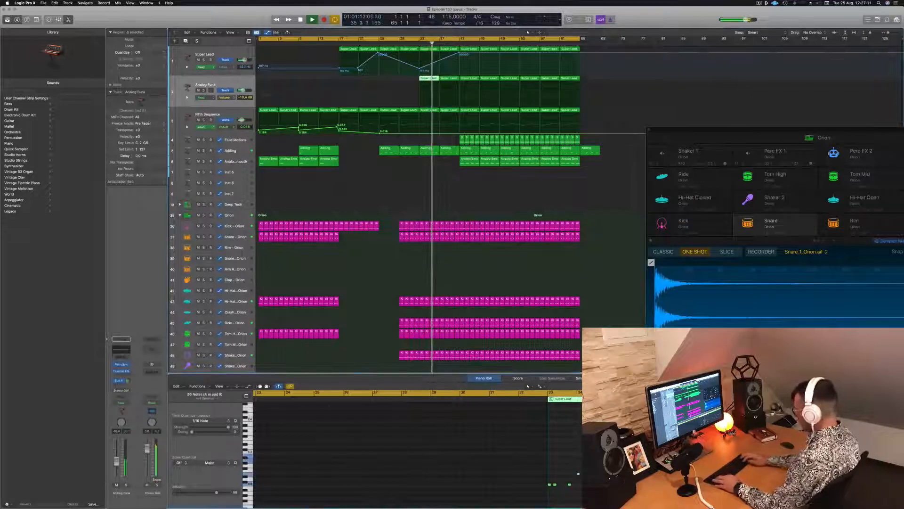
key("super+a")
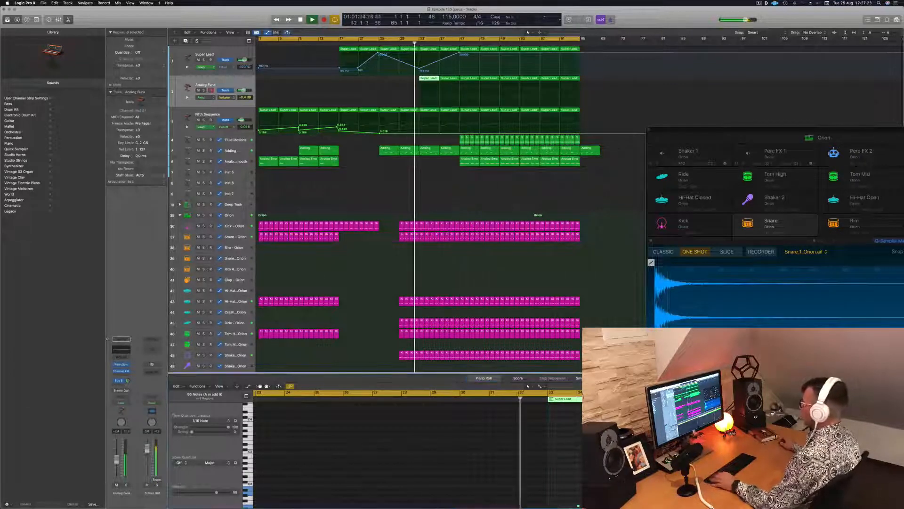
left_click(395, 174)
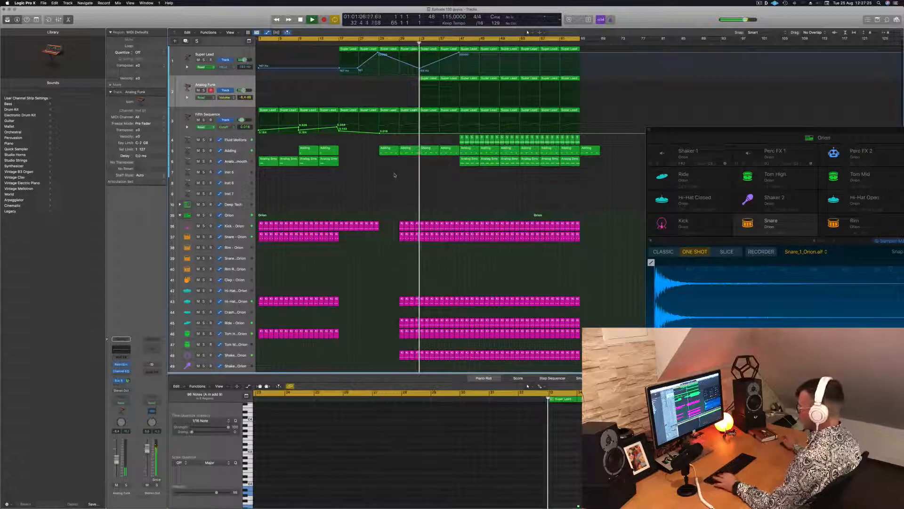
key("super+s")
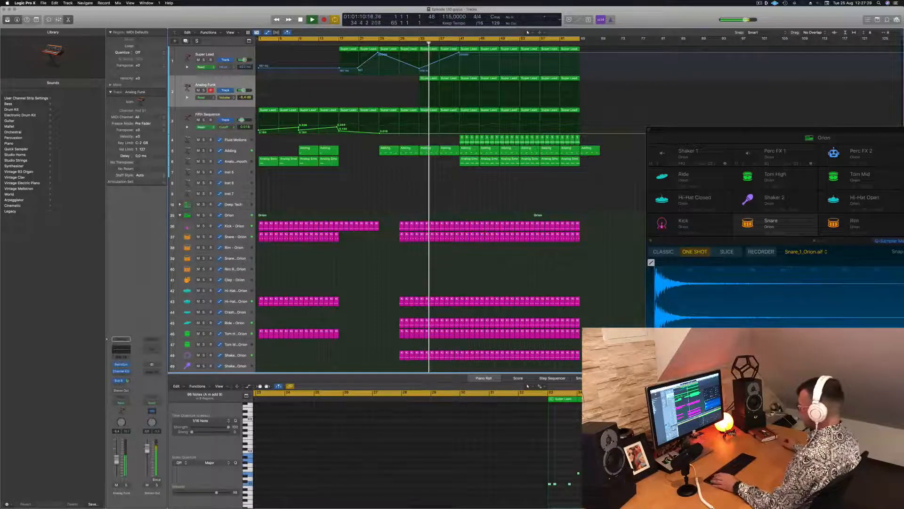
key("super+a")
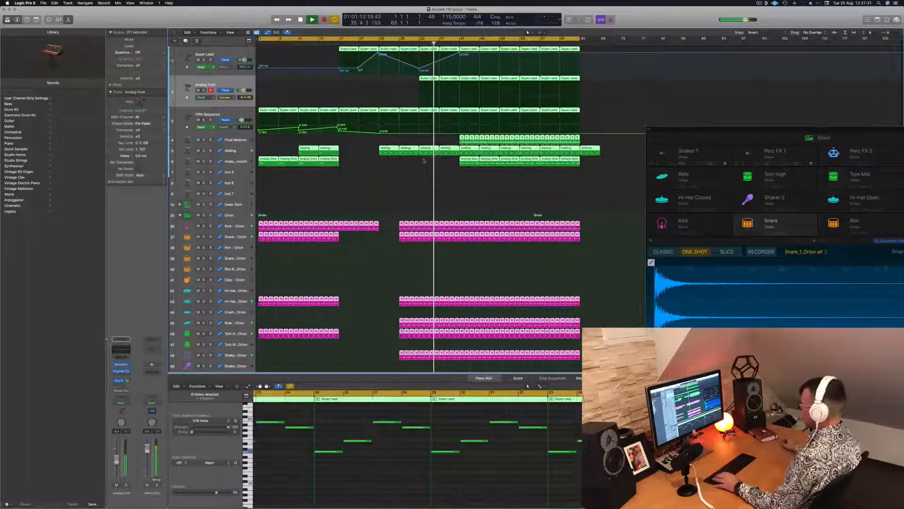
left_click(415, 190)
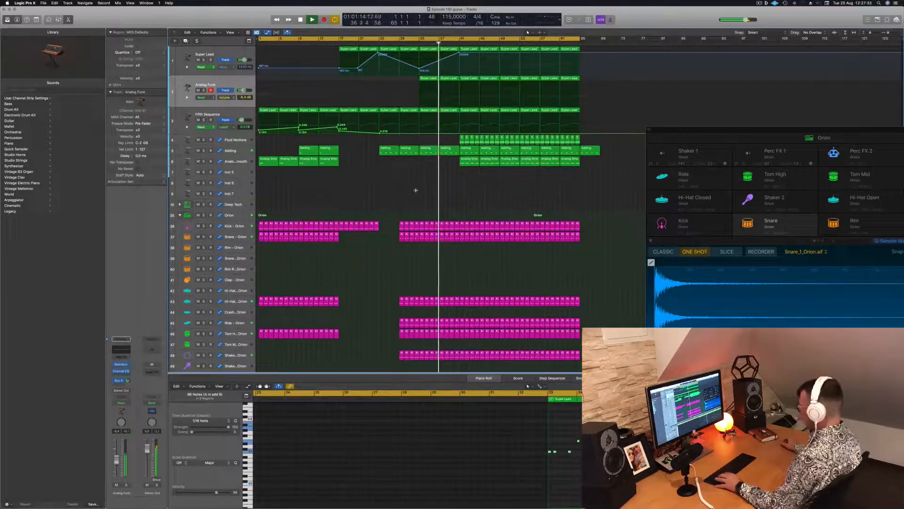
Replay from just before bar 33, drop the Super Lead high-cut automation sharply at bar 41, and delete the Analog Funk regions in bars 41 to 48.
left_click(414, 43)
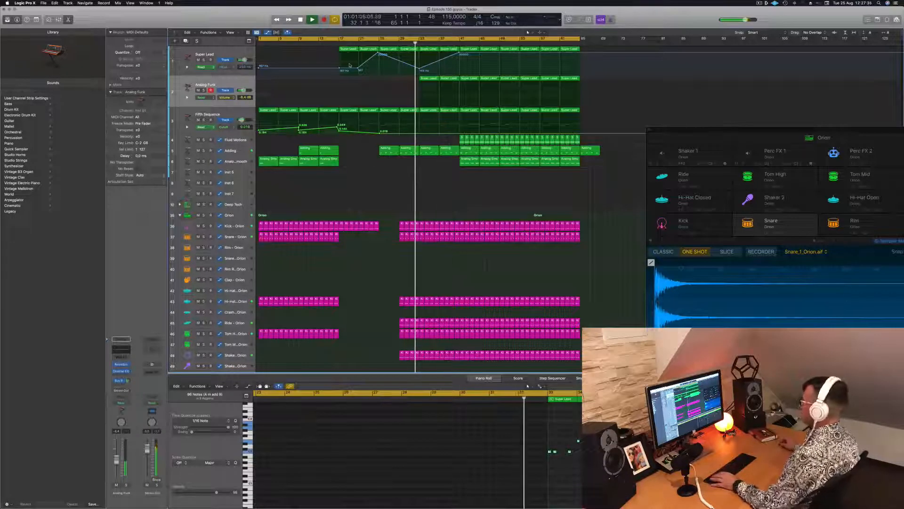
scroll(384, 212, "down", 5)
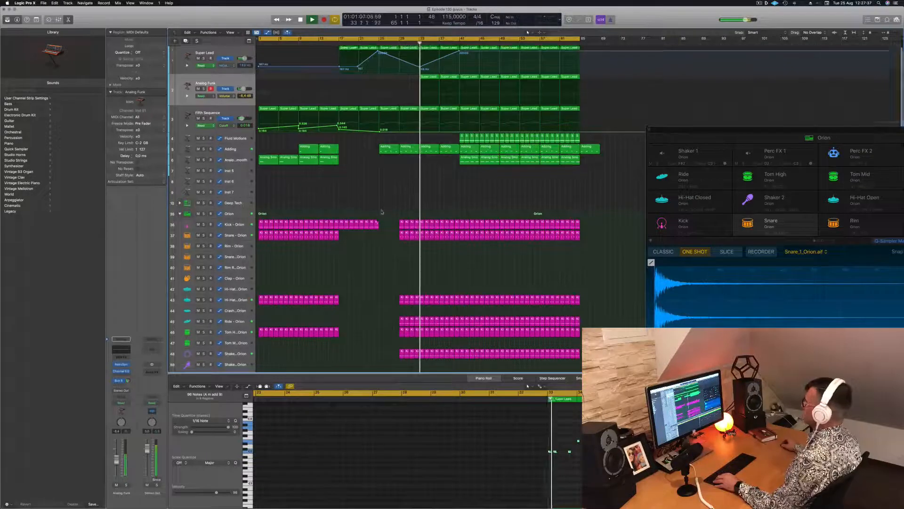
scroll(383, 205, "up", 3)
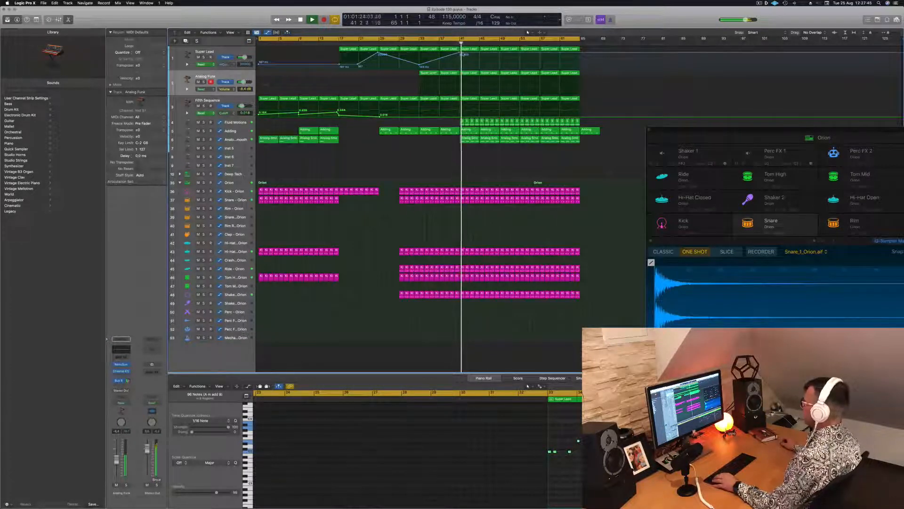
left_click_drag(463, 55, 464, 67)
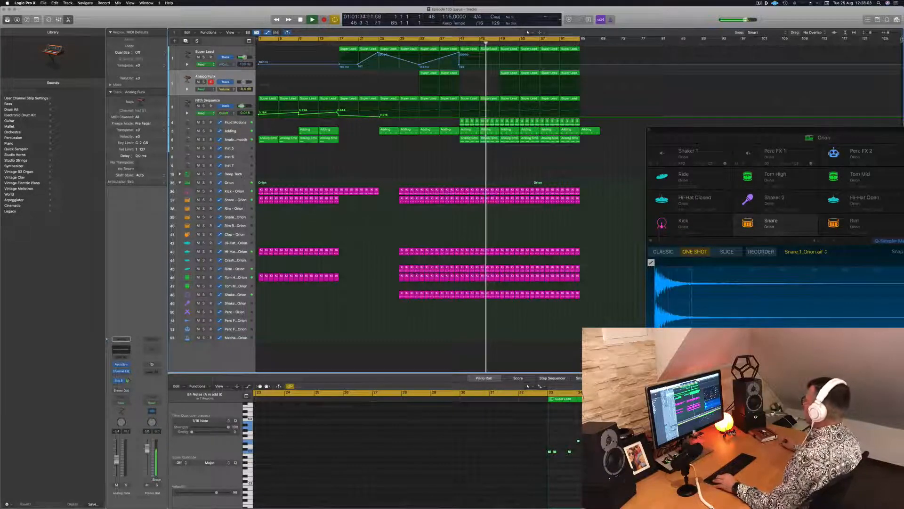
Show the secondary ruler with time positions above the arrangement.
left_click(230, 32)
mouse_move(249, 40)
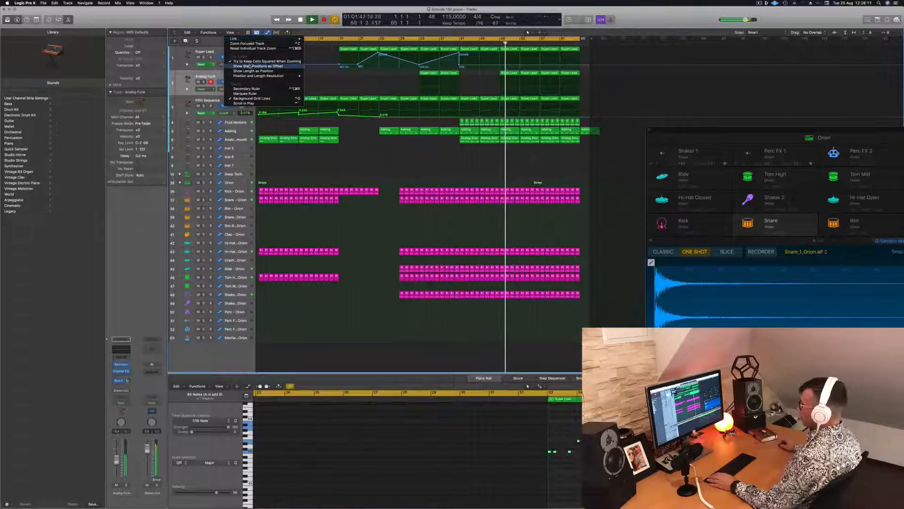
left_click(246, 89)
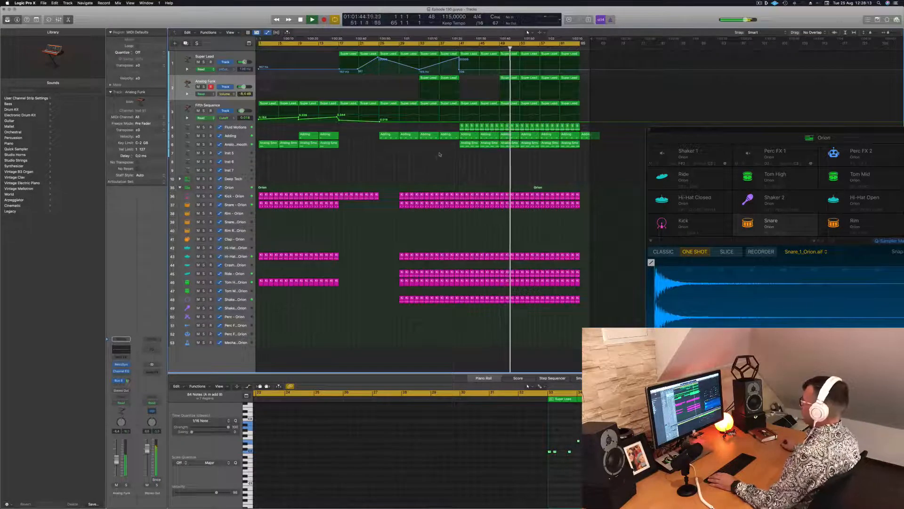